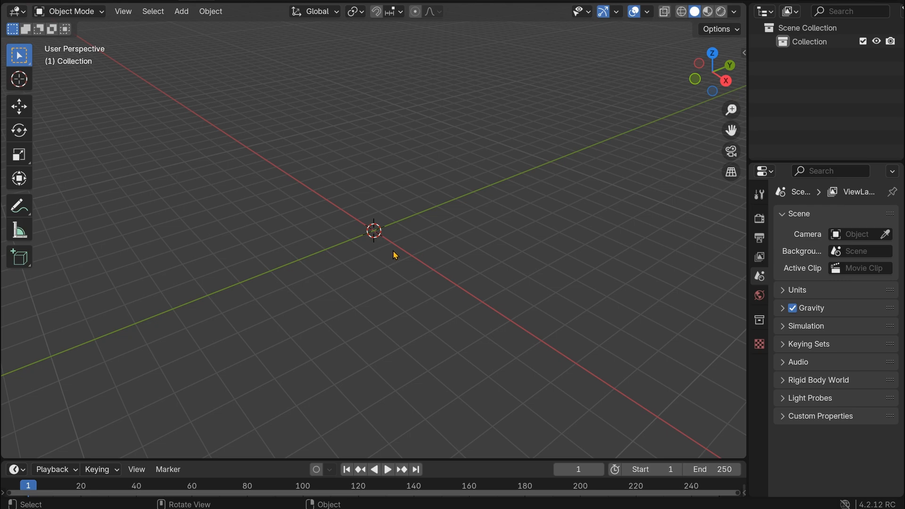
Add a cube mesh at the origin of the empty scene.
{"action": "key", "text": "shift+a"}
{"action": "mouse_move", "coordinate": [315, 247]}
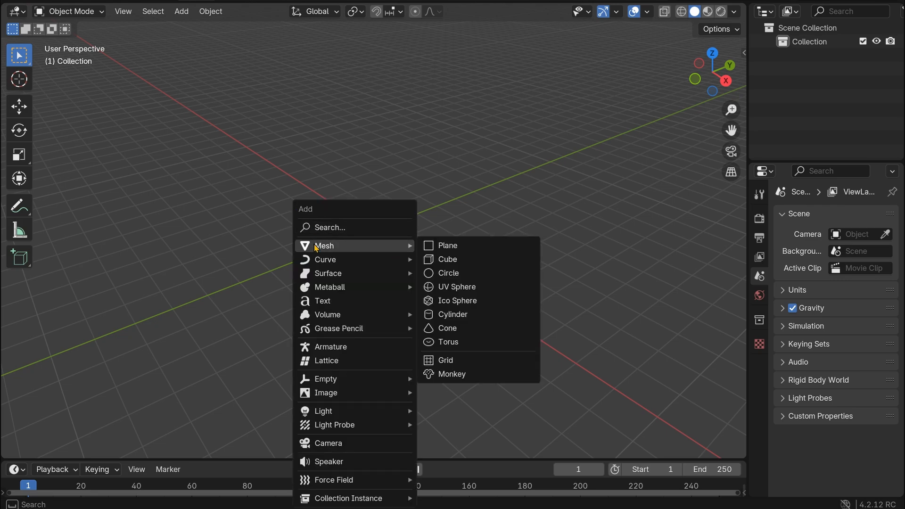
{"action": "left_click", "coordinate": [448, 259]}
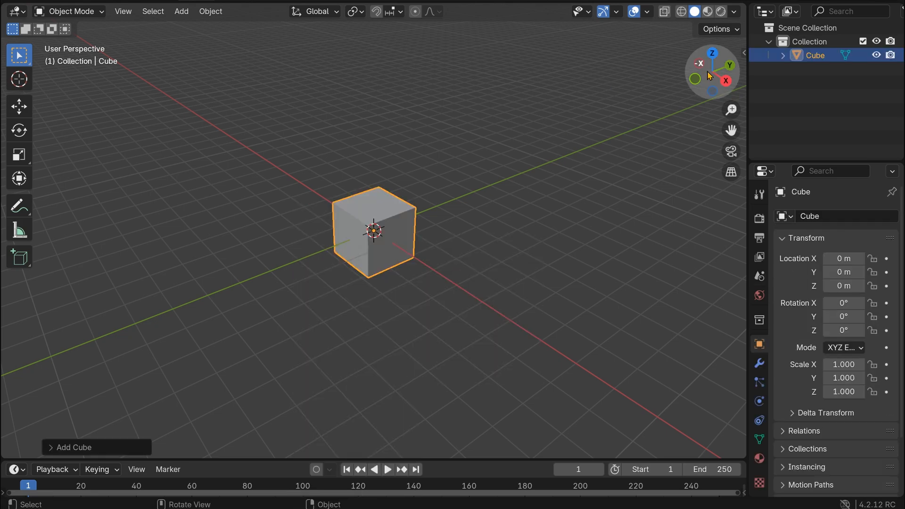
Scale the cube to about 4.95 along X and about 6.03 along Z to form a tall rectangular block.
{"action": "left_click_drag", "start_coordinate": [709, 75], "coordinate": [714, 77]}
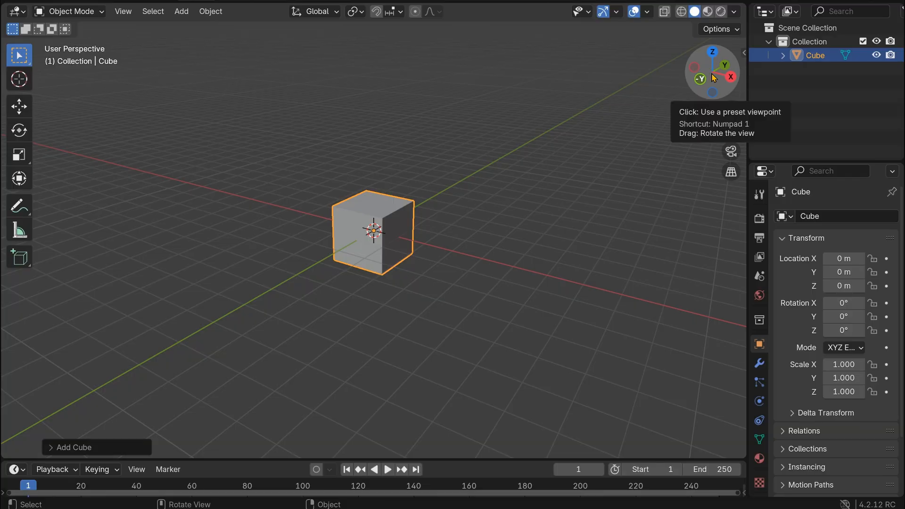
{"action": "left_click", "coordinate": [713, 76]}
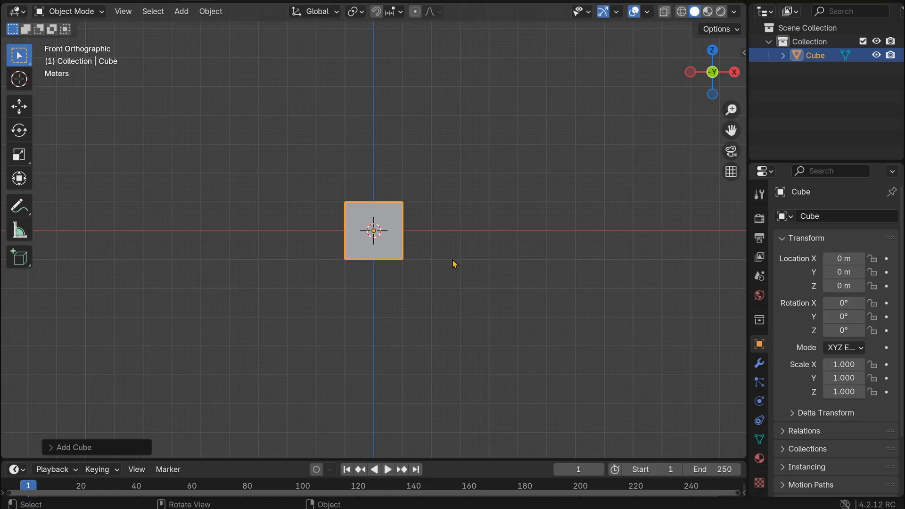
{"action": "key", "text": "s"}
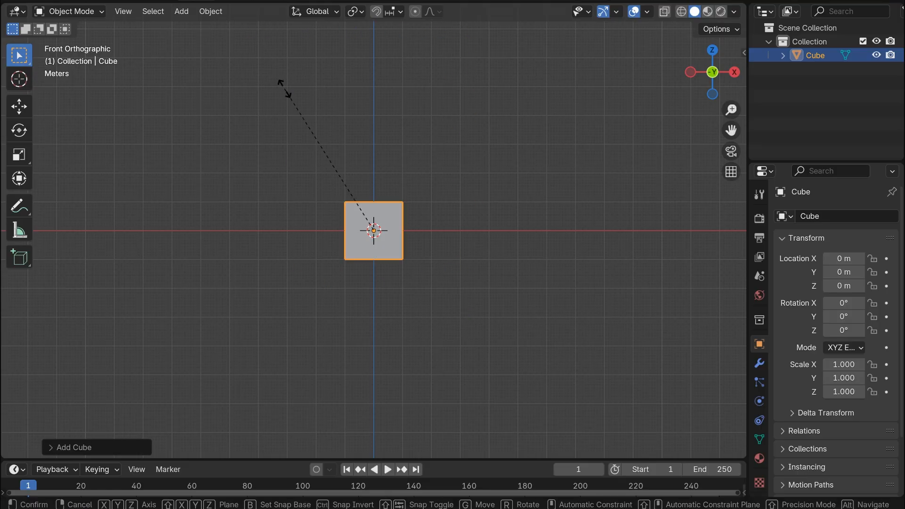
{"action": "key", "text": "x"}
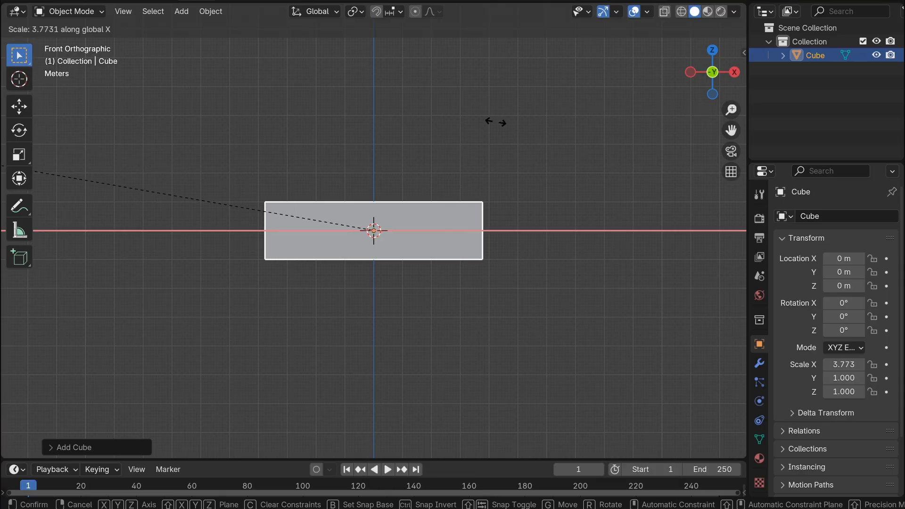
{"action": "left_click", "coordinate": [296, 121]}
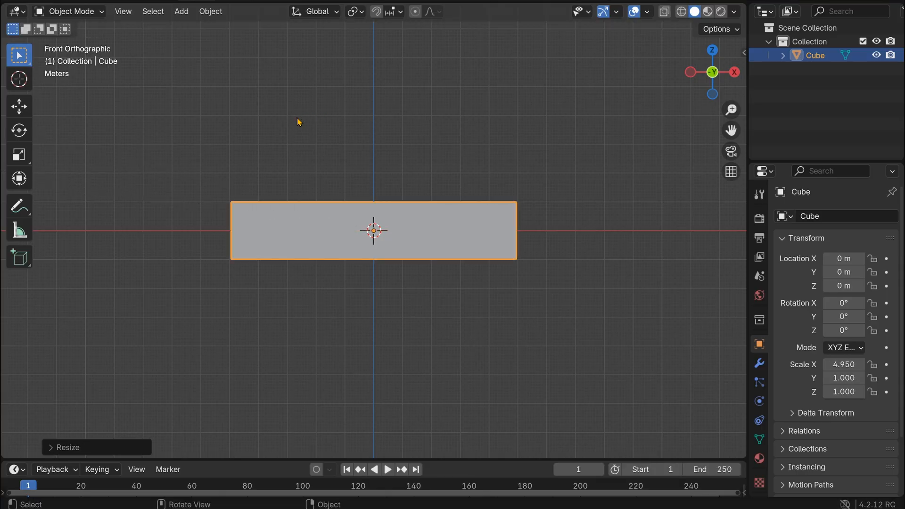
{"action": "key", "text": "s"}
{"action": "key", "text": "z"}
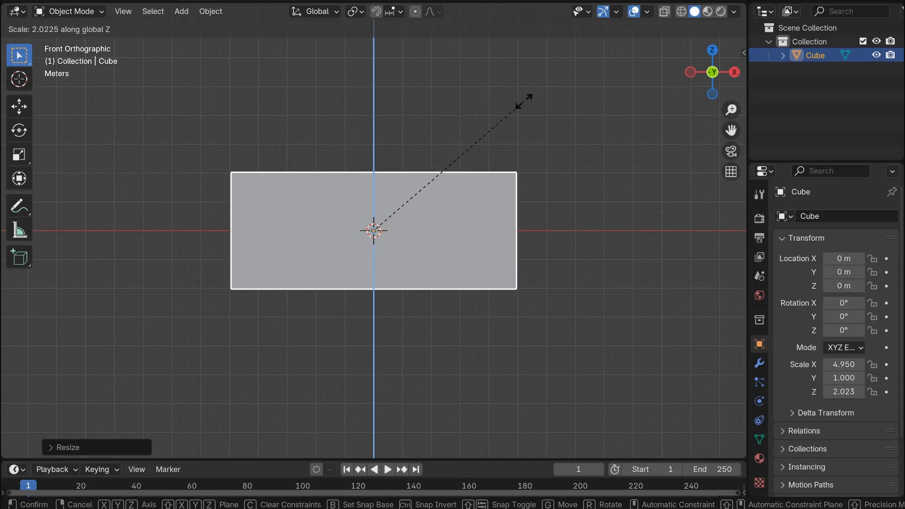
{"action": "left_click", "coordinate": [731, 118]}
{"action": "scroll", "coordinate": [193, 56], "scroll_direction": "down", "scroll_amount": 3}
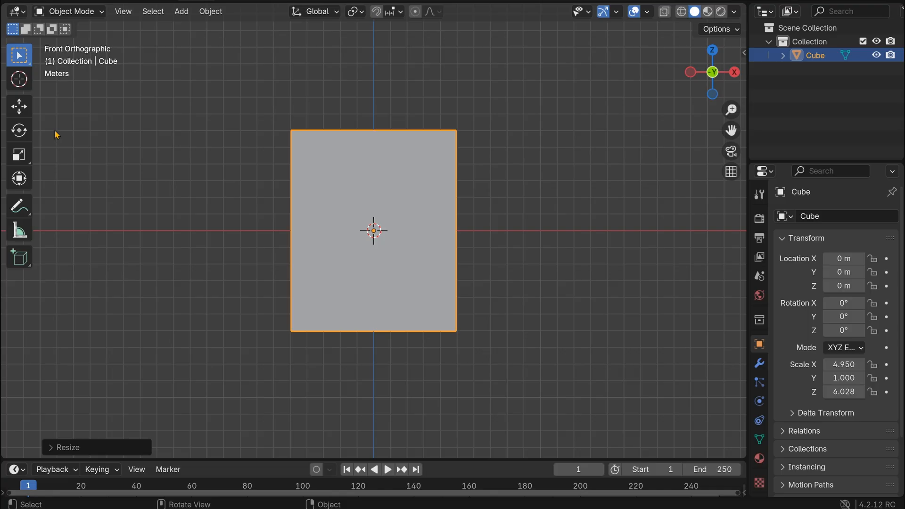
Raise the block to about 6.01 m on Z so its base meets the ground, and thin it to a Y scale of about 0.84.
{"action": "left_click", "coordinate": [19, 106]}
{"action": "left_click_drag", "start_coordinate": [371, 179], "coordinate": [402, 76]}
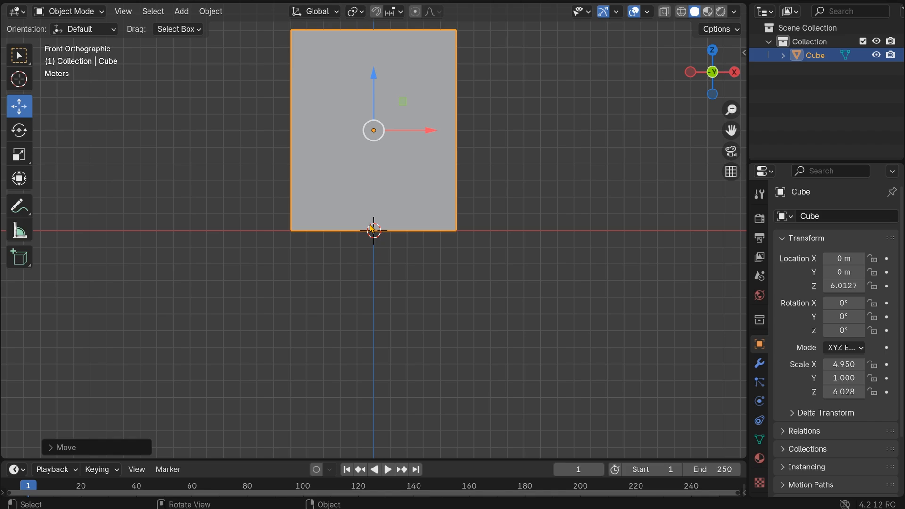
{"action": "left_click_drag", "start_coordinate": [686, 75], "coordinate": [709, 95]}
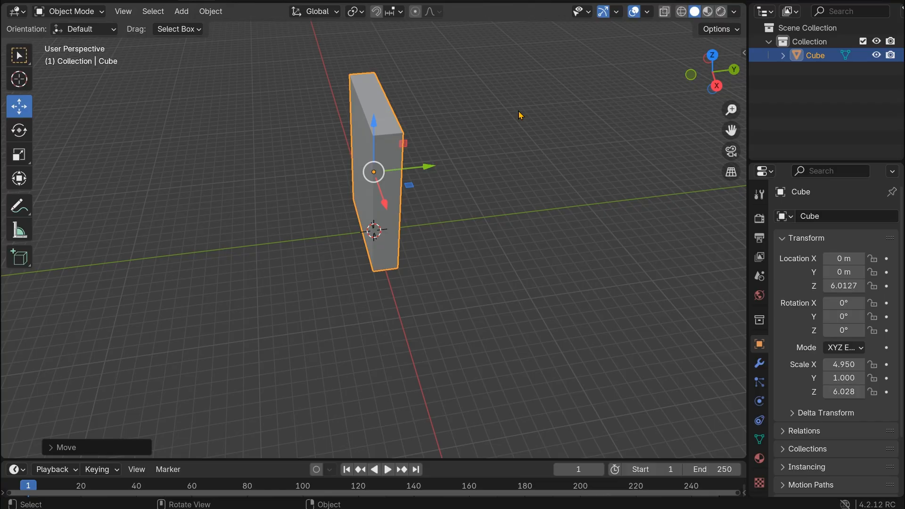
{"action": "key", "text": "s"}
{"action": "key", "text": "y"}
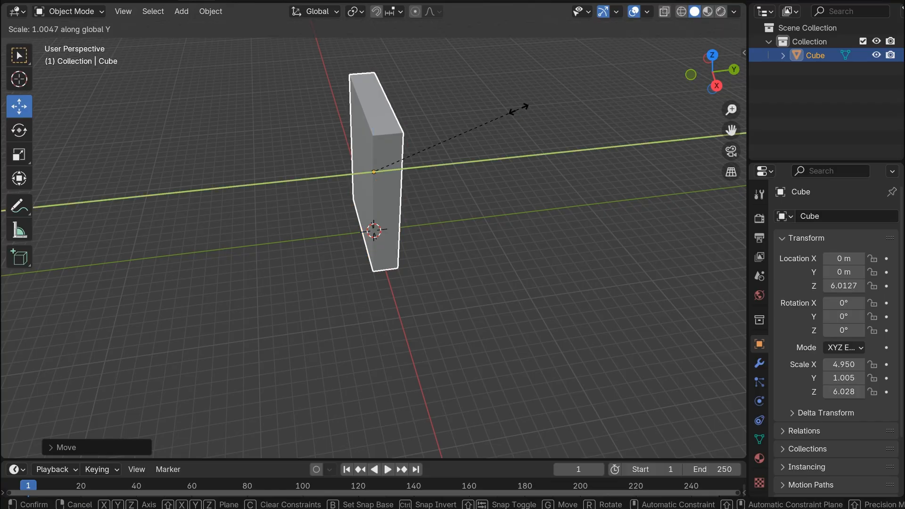
{"action": "left_click", "coordinate": [495, 115]}
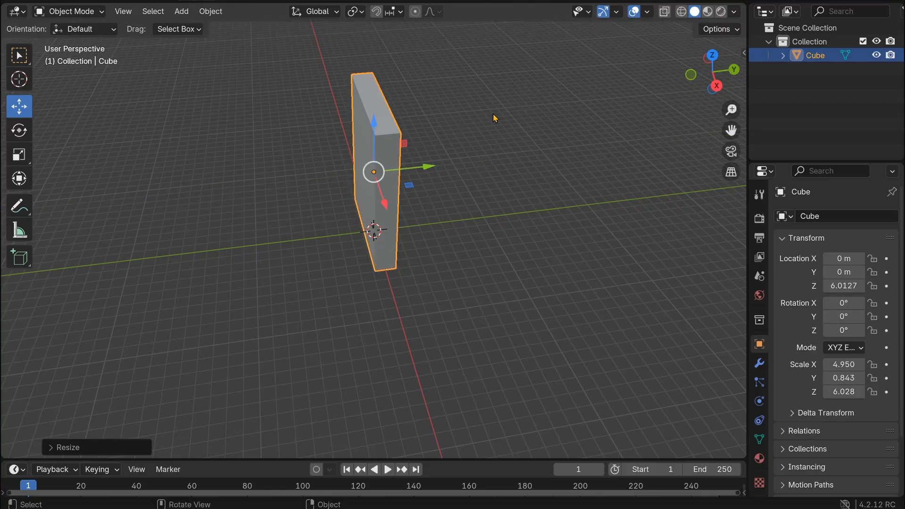
{"action": "left_click", "coordinate": [515, 111]}
Narrow the block to an X scale of about 3.99 and deselect it.
{"action": "left_click_drag", "start_coordinate": [696, 87], "coordinate": [653, 84]}
{"action": "scroll", "coordinate": [698, 109], "scroll_direction": "up", "scroll_amount": 3}
{"action": "left_click_drag", "start_coordinate": [731, 130], "coordinate": [714, 225]}
{"action": "left_click", "coordinate": [418, 173]}
{"action": "key", "text": "s"}
{"action": "key", "text": "x"}
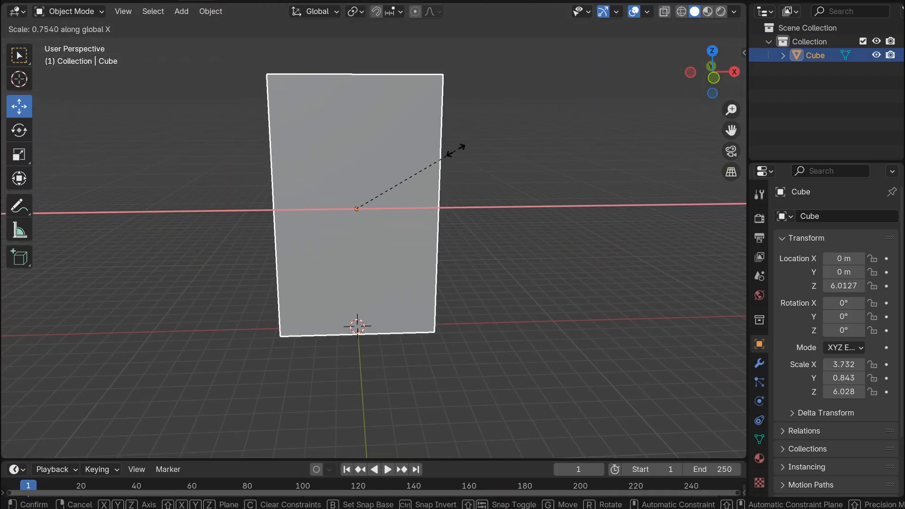
{"action": "left_click", "coordinate": [465, 151]}
{"action": "left_click", "coordinate": [517, 141]}
{"action": "left_click_drag", "start_coordinate": [707, 75], "coordinate": [705, 77]}
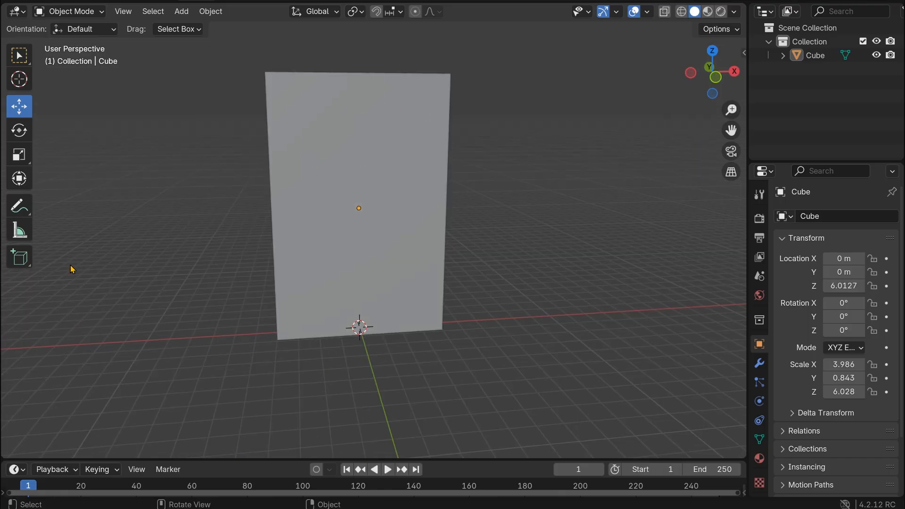
Sketch annotations on the block's front for a screen, a round and an oval button, diagonal speaker lines and a cross-shaped D-pad.
{"action": "left_click", "coordinate": [18, 206]}
{"action": "left_click_drag", "start_coordinate": [309, 95], "coordinate": [415, 93]}
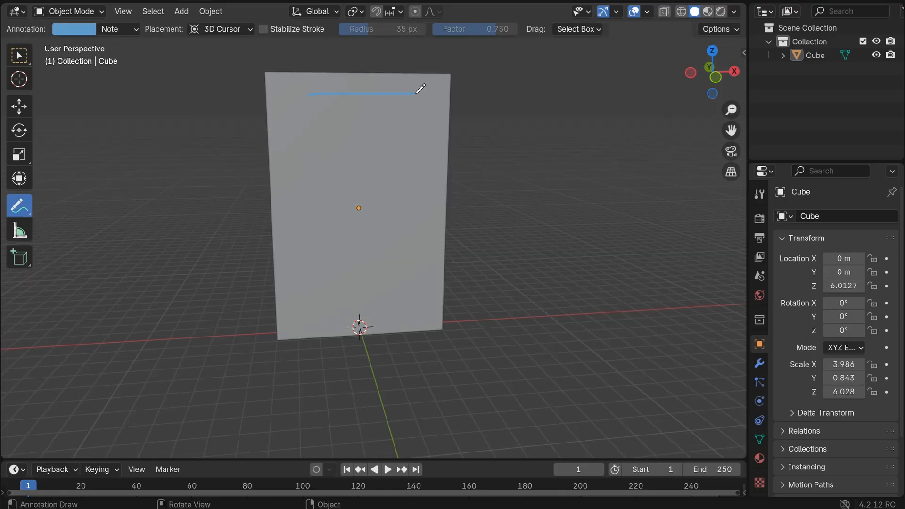
{"action": "left_click_drag", "start_coordinate": [342, 165], "coordinate": [310, 102]}
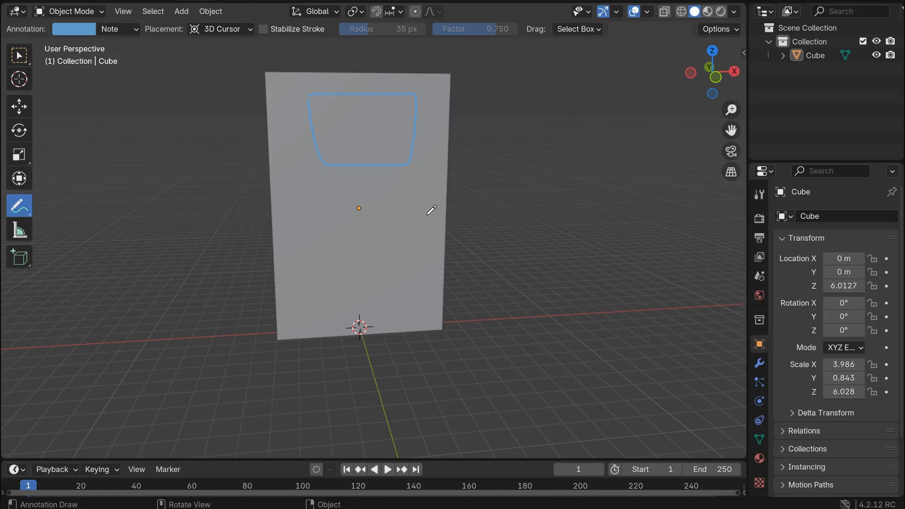
{"action": "mouse_move", "coordinate": [428, 210]}
{"action": "left_mouse_down"}
{"action": "mouse_move", "coordinate": [396, 228]}
{"action": "mouse_move", "coordinate": [424, 202]}
{"action": "left_mouse_up"}
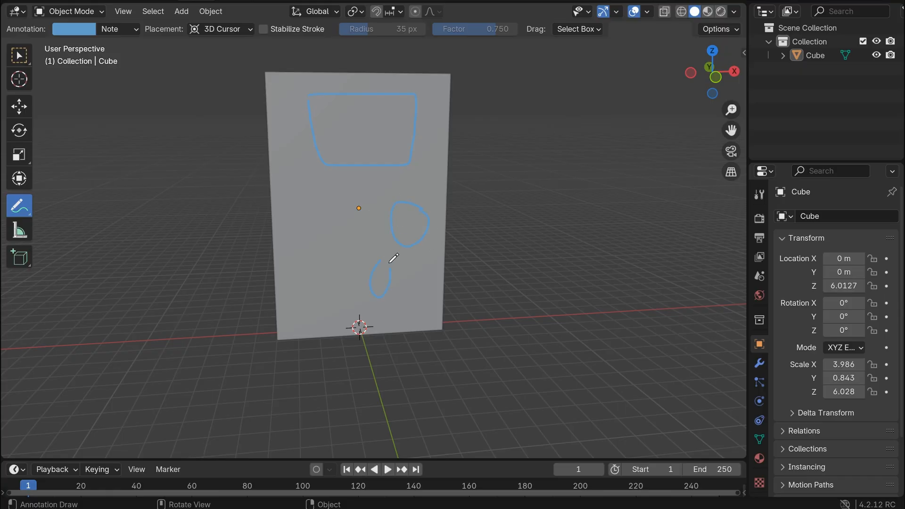
{"action": "left_click_drag", "start_coordinate": [390, 260], "coordinate": [389, 258]}
{"action": "mouse_move", "coordinate": [430, 301]}
{"action": "left_mouse_down"}
{"action": "mouse_move", "coordinate": [415, 324]}
{"action": "mouse_move", "coordinate": [286, 341]}
{"action": "left_mouse_up"}
{"action": "mouse_move", "coordinate": [347, 243]}
{"action": "left_mouse_down"}
{"action": "mouse_move", "coordinate": [292, 244]}
{"action": "mouse_move", "coordinate": [322, 258]}
{"action": "mouse_move", "coordinate": [347, 244]}
{"action": "mouse_move", "coordinate": [316, 277]}
{"action": "mouse_move", "coordinate": [343, 256]}
{"action": "mouse_move", "coordinate": [325, 219]}
{"action": "mouse_move", "coordinate": [329, 252]}
{"action": "left_mouse_up"}
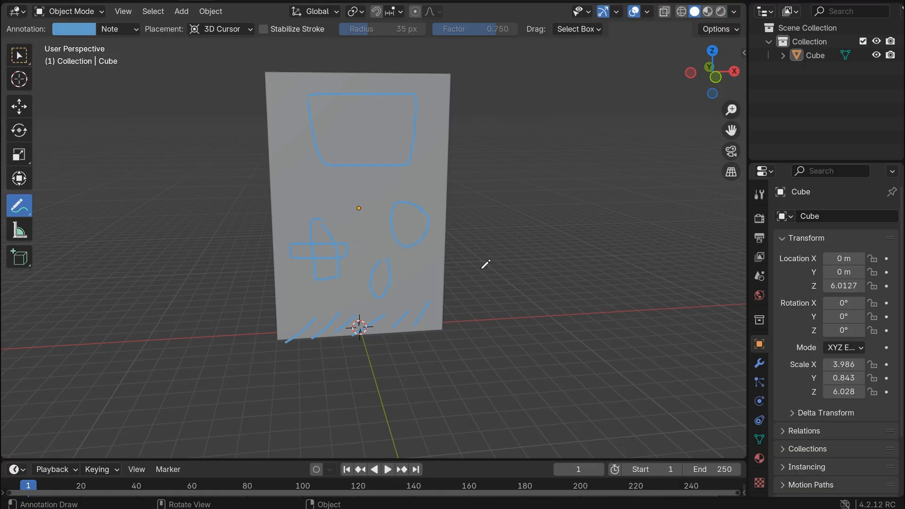
Undo all annotation strokes on the block, switch back to the Move tool and deselect the block.
{"action": "right_click", "coordinate": [520, 220]}
{"action": "key", "text": "ctrl+z"}
{"action": "left_click", "coordinate": [19, 109]}
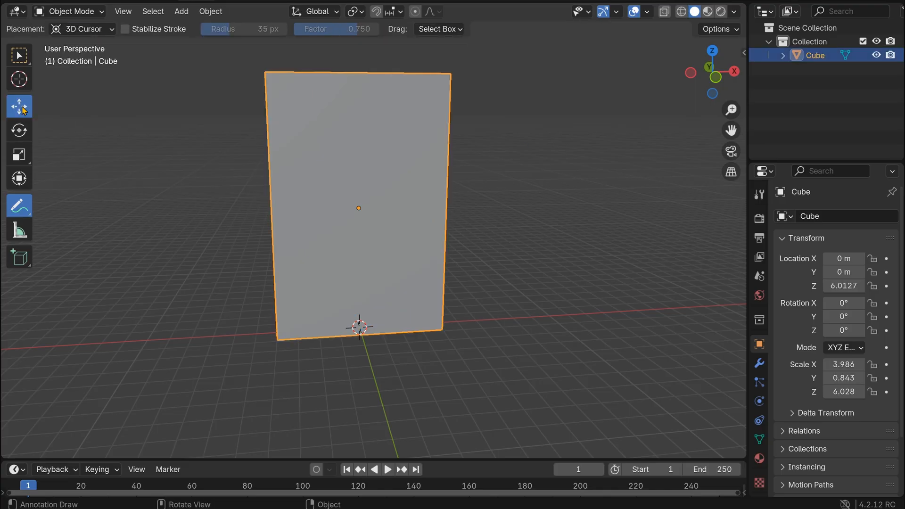
{"action": "scroll", "coordinate": [540, 220], "scroll_direction": "down", "scroll_amount": 3}
{"action": "left_click", "coordinate": [540, 221]}
Enable the Screencast Keys overlay and set its colour to green.
{"action": "mouse_move", "coordinate": [699, 75]}
{"action": "left_mouse_down"}
{"action": "mouse_move", "coordinate": [673, 61]}
{"action": "mouse_move", "coordinate": [694, 79]}
{"action": "mouse_move", "coordinate": [708, 73]}
{"action": "left_mouse_up"}
{"action": "scroll", "coordinate": [659, 103], "scroll_direction": "up", "scroll_amount": 2}
{"action": "key", "text": "KP_1"}
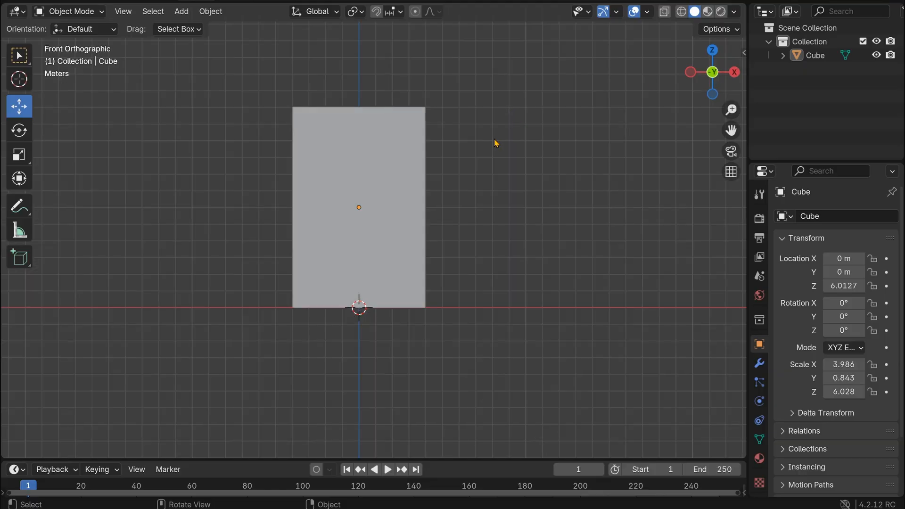
{"action": "left_click", "coordinate": [744, 52]}
{"action": "left_click", "coordinate": [740, 144]}
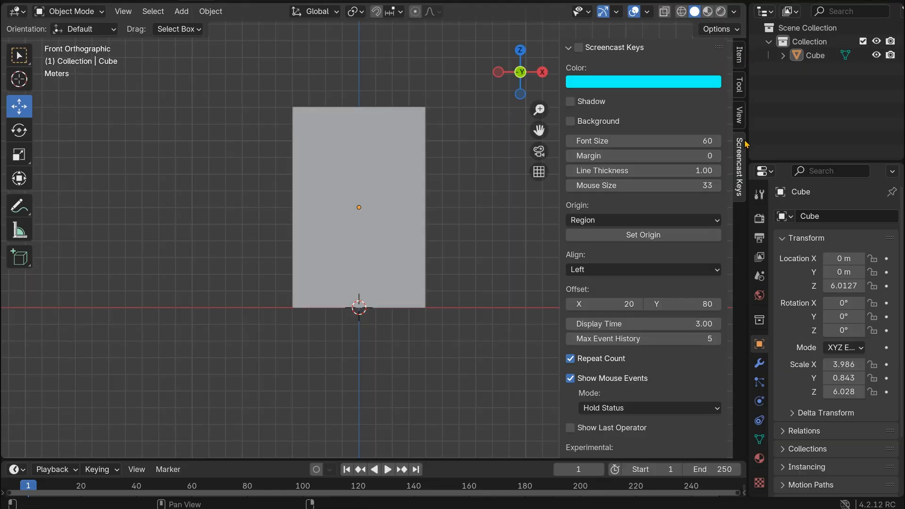
{"action": "left_click", "coordinate": [588, 82]}
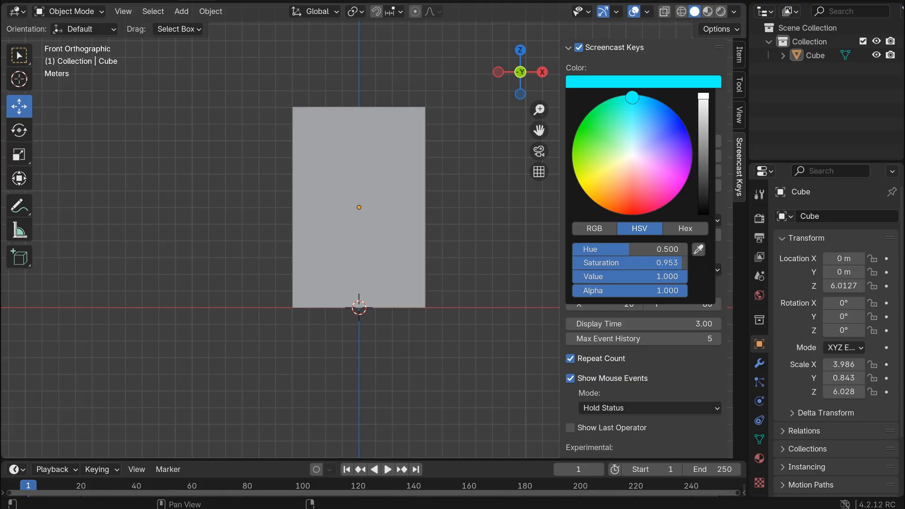
{"action": "left_click", "coordinate": [579, 128]}
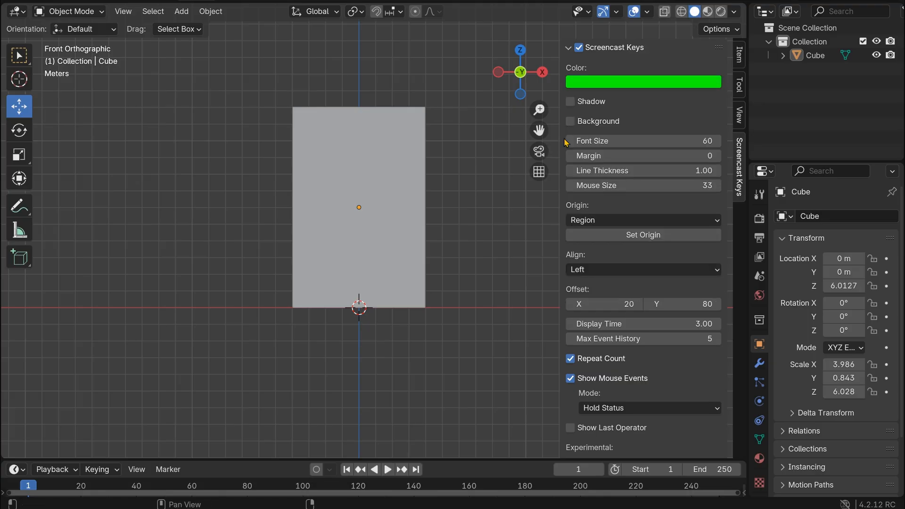
{"action": "left_click_drag", "start_coordinate": [558, 94], "coordinate": [812, 93]}
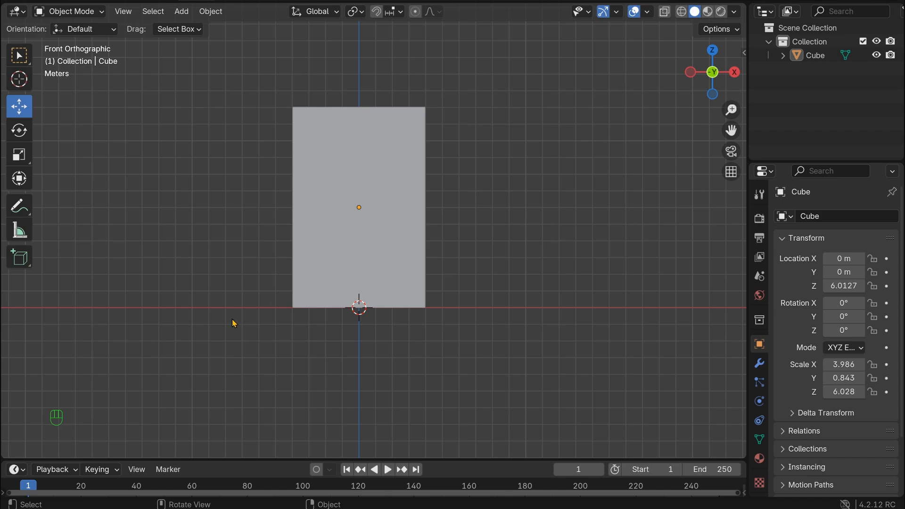
Add a second cube mesh to the scene for the screen area.
{"action": "key", "text": "a"}
{"action": "left_click", "coordinate": [505, 170]}
{"action": "left_click", "coordinate": [378, 201]}
{"action": "scroll", "coordinate": [495, 168], "scroll_direction": "up", "scroll_amount": 2}
{"action": "left_click_drag", "start_coordinate": [731, 131], "coordinate": [761, 188]}
{"action": "scroll", "coordinate": [558, 128], "scroll_direction": "up", "scroll_amount": 1}
{"action": "key", "text": "shift+a"}
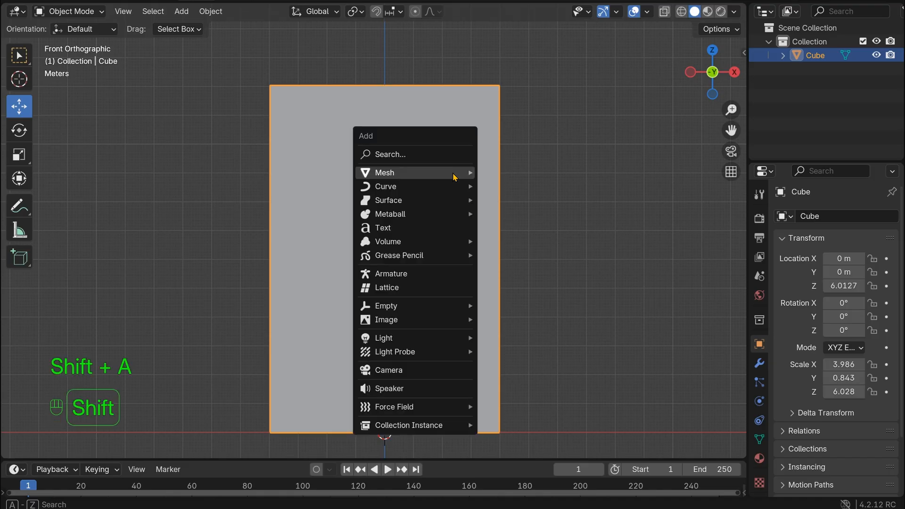
{"action": "mouse_move", "coordinate": [456, 177]}
{"action": "left_click", "coordinate": [531, 184]}
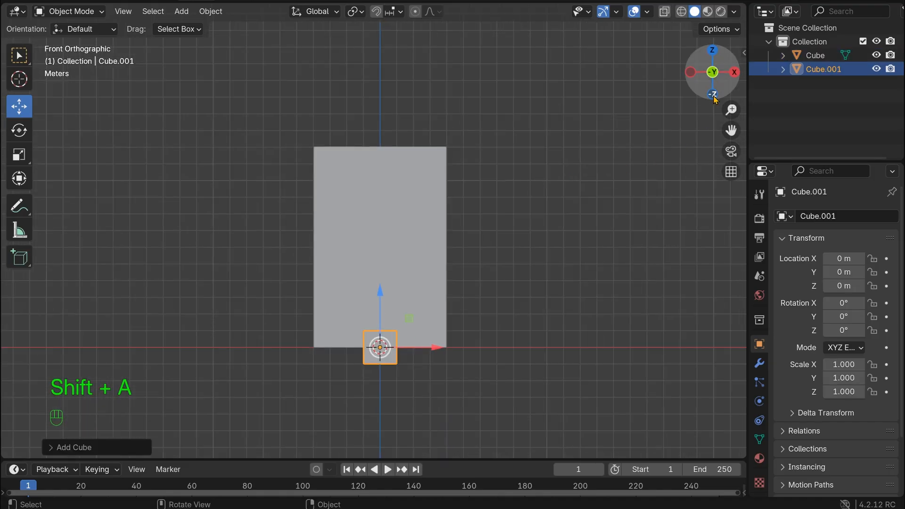
Move the new cube up to about 9.68 m on Z and forward to about -1.04 m on Y, at the block's front face.
{"action": "left_click_drag", "start_coordinate": [713, 72], "coordinate": [683, 88]}
{"action": "left_click_drag", "start_coordinate": [359, 305], "coordinate": [357, 133]}
{"action": "left_click_drag", "start_coordinate": [397, 190], "coordinate": [380, 194]}
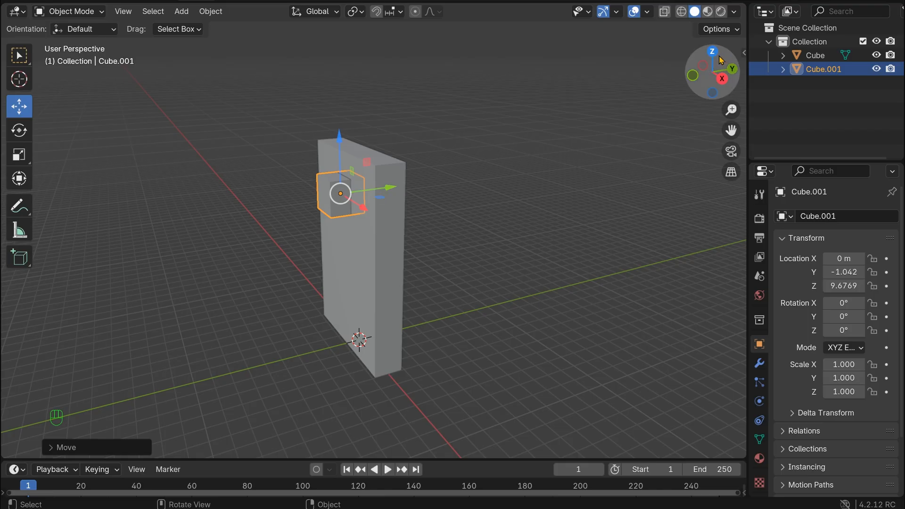
Flatten the small cube to a Y scale of about 0.25.
{"action": "left_click_drag", "start_coordinate": [720, 57], "coordinate": [741, 73]}
{"action": "scroll", "coordinate": [527, 109], "scroll_direction": "up", "scroll_amount": 2}
{"action": "key", "text": "s"}
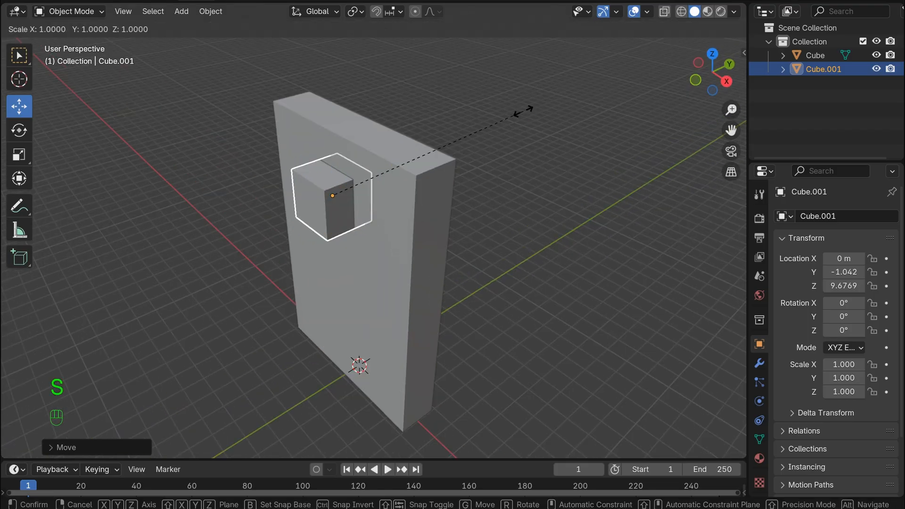
{"action": "key", "text": "y"}
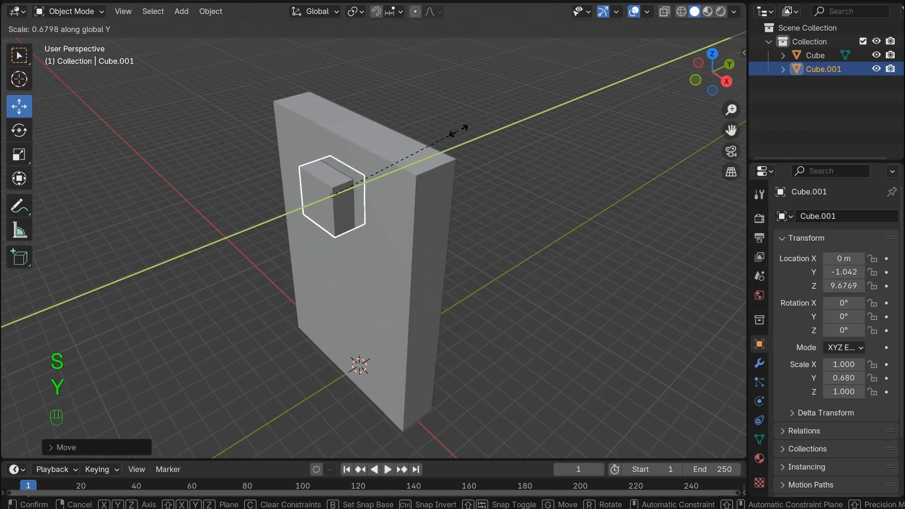
{"action": "left_click", "coordinate": [383, 178]}
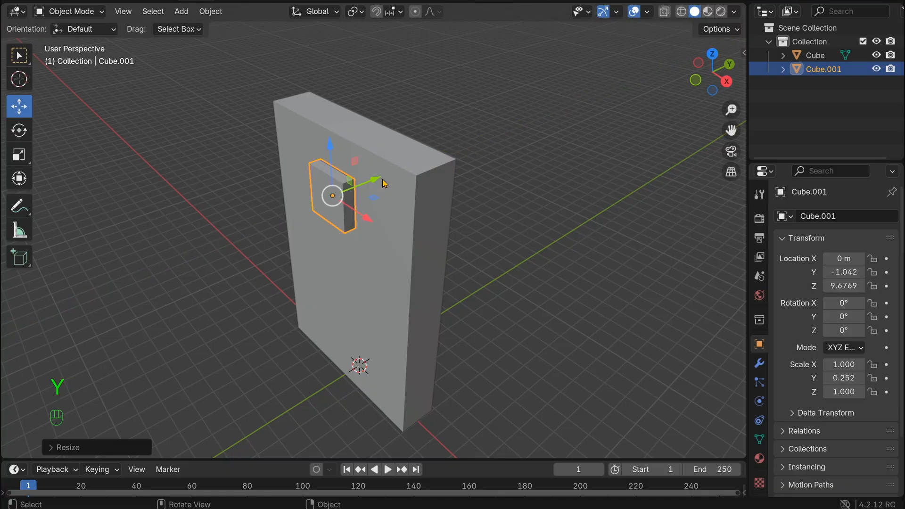
Scale the flattened cube to about 2.22 along X and 1.83 along Z, and reposition it at about X -0.16 m, Z 9 m.
{"action": "key", "text": "KP_1"}
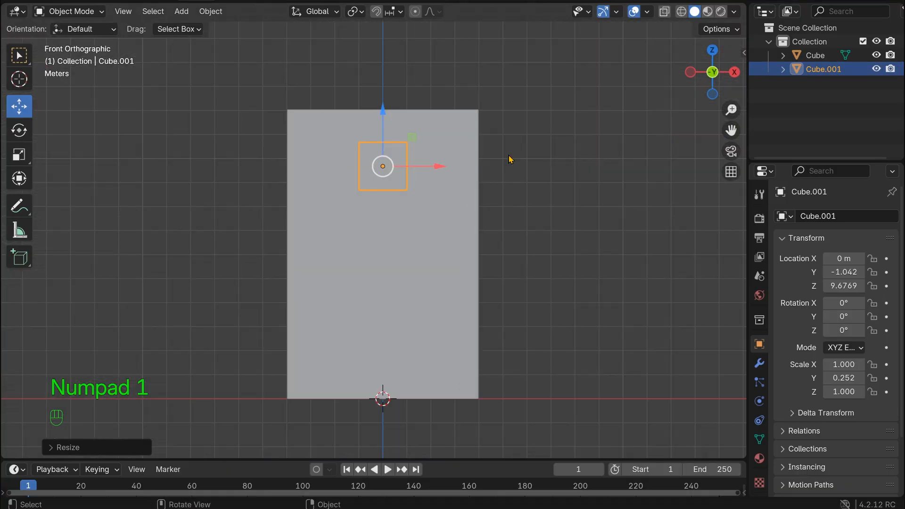
{"action": "key", "text": "s"}
{"action": "key", "text": "x"}
{"action": "left_click", "coordinate": [663, 160]}
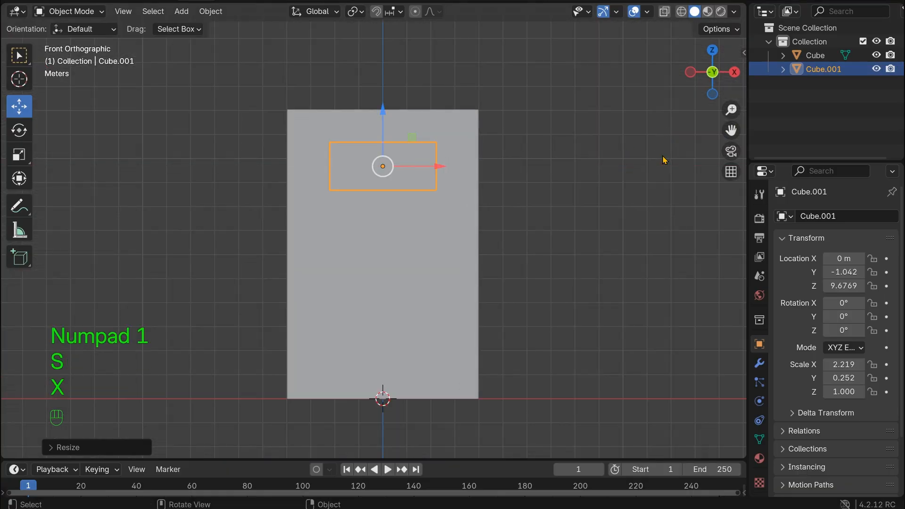
{"action": "key", "text": "s"}
{"action": "key", "text": "z"}
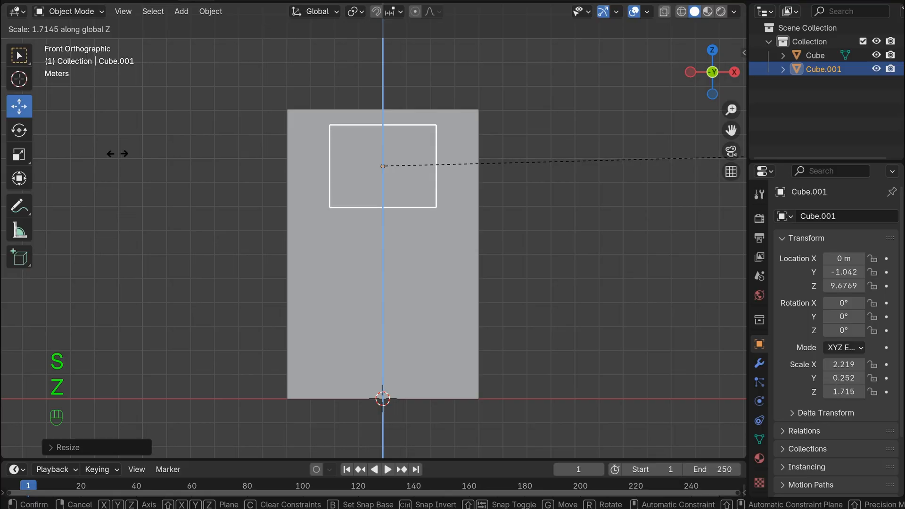
{"action": "left_click", "coordinate": [102, 154]}
{"action": "left_click_drag", "start_coordinate": [382, 114], "coordinate": [426, 182]}
{"action": "left_click", "coordinate": [380, 126]}
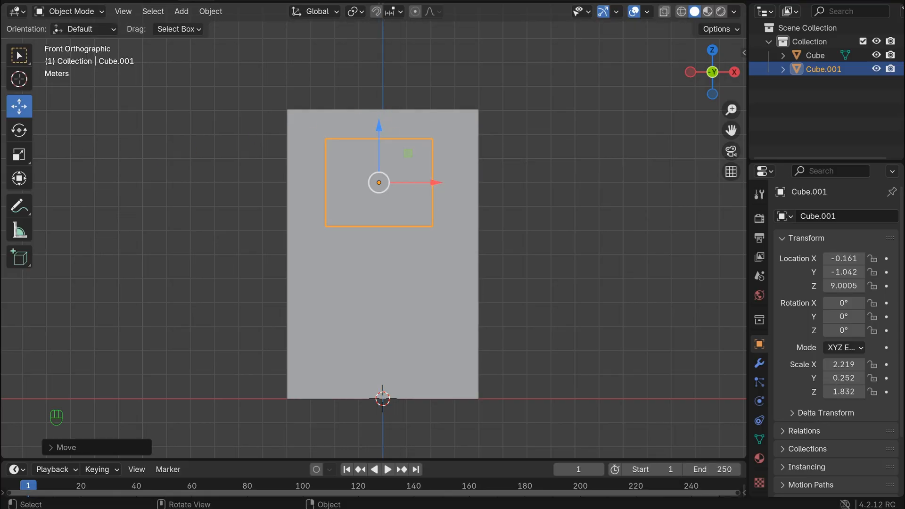
Widen the screen block to an X scale of about 2.83 and reposition it at about X 0.13 m, Z 9.24 m.
{"action": "key", "text": "s"}
{"action": "key", "text": "x"}
{"action": "left_click", "coordinate": [450, 141]}
{"action": "left_click_drag", "start_coordinate": [433, 182], "coordinate": [443, 180]}
{"action": "left_click_drag", "start_coordinate": [383, 128], "coordinate": [385, 124]}
{"action": "left_click", "coordinate": [545, 63]}
{"action": "left_click_drag", "start_coordinate": [698, 66], "coordinate": [720, 71]}
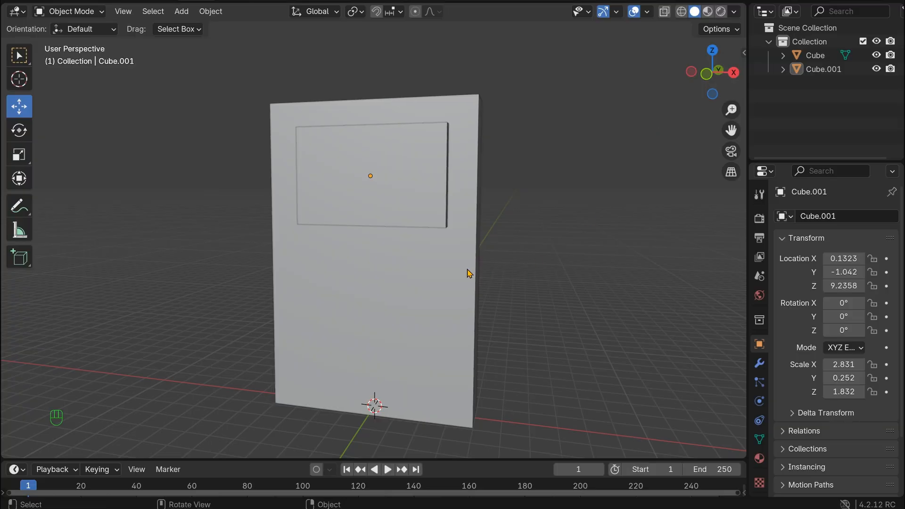
Add a cylinder mesh with 32 vertices to the scene.
{"action": "key", "text": "shift+a"}
{"action": "mouse_move", "coordinate": [522, 242]}
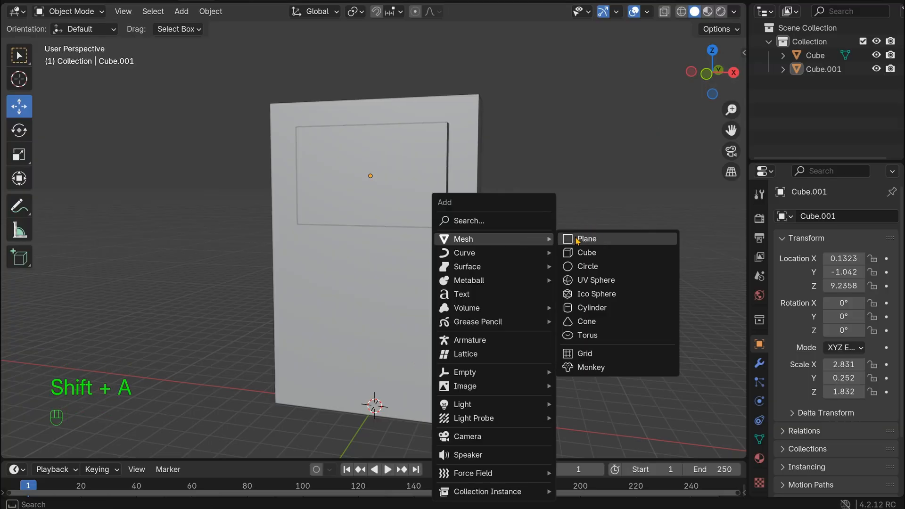
{"action": "left_click", "coordinate": [595, 307]}
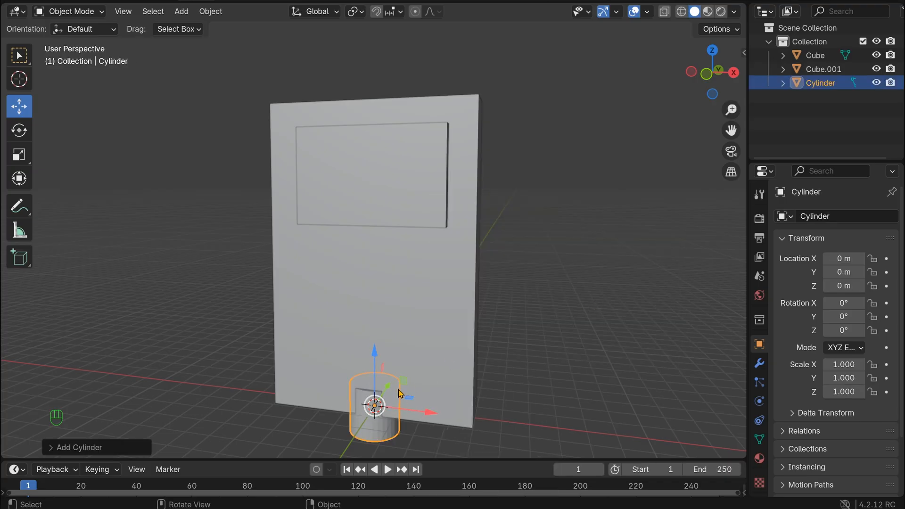
{"action": "left_click", "coordinate": [51, 448]}
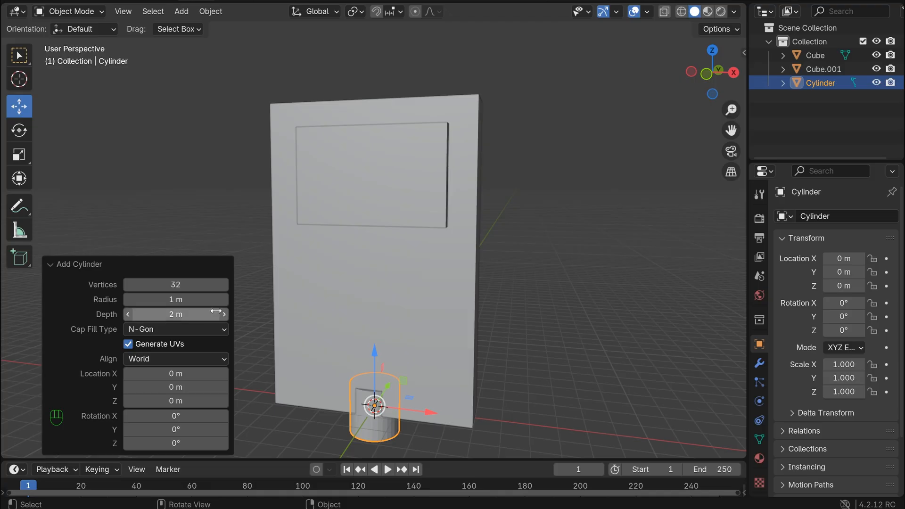
{"action": "mouse_move", "coordinate": [163, 288]}
{"action": "left_mouse_down"}
{"action": "mouse_move", "coordinate": [175, 285]}
{"action": "mouse_move", "coordinate": [161, 288]}
{"action": "left_mouse_up"}
{"action": "left_click", "coordinate": [171, 285]}
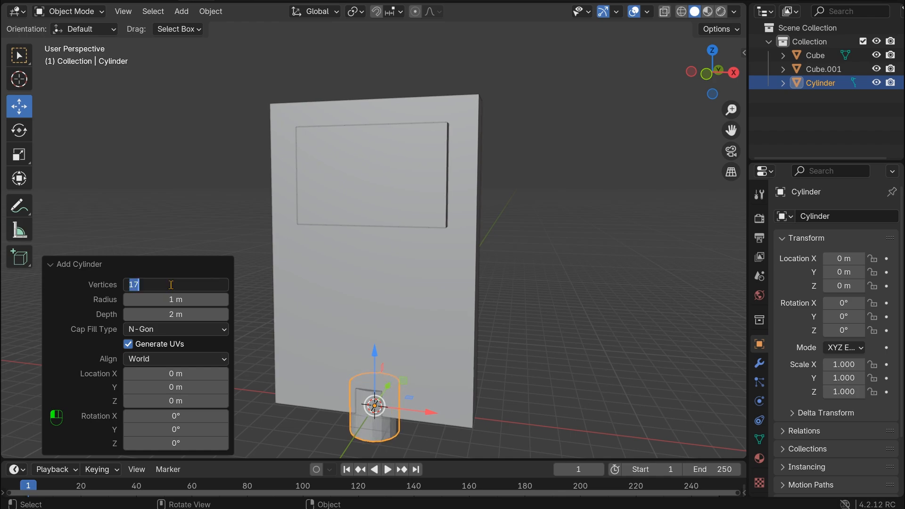
{"action": "type", "text": "23"}
{"action": "key", "text": "BackSpace"}
{"action": "key", "text": "BackSpace"}
{"action": "type", "text": "32"}
{"action": "key", "text": "Return"}
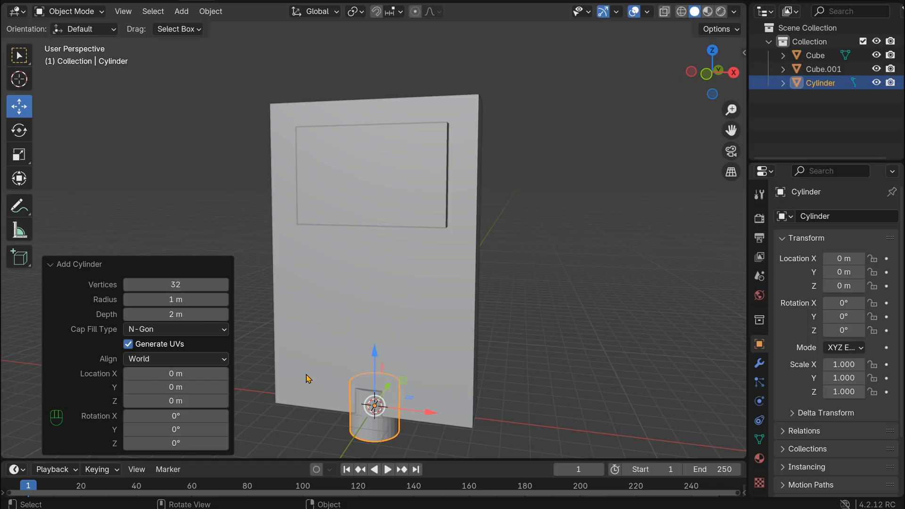
{"action": "left_click", "coordinate": [637, 233]}
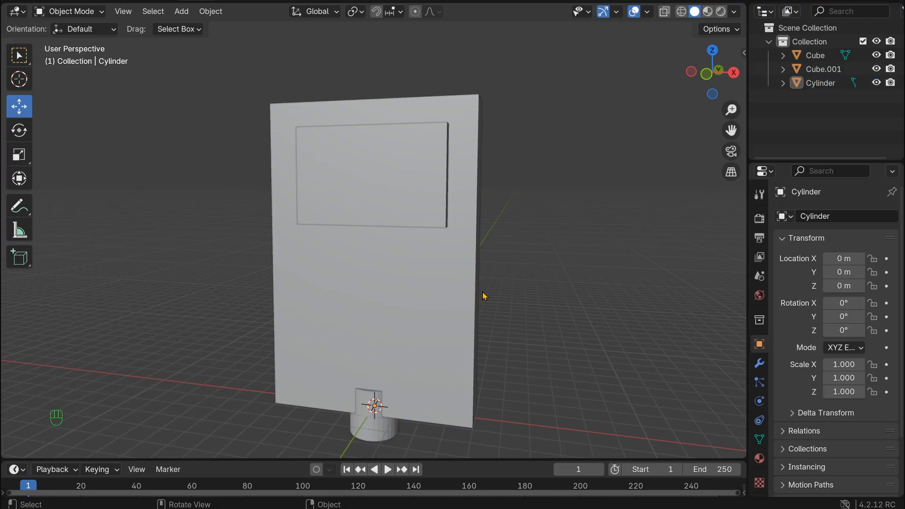
Move the cylinder out in front of the console body to about -2.37 m on Y.
{"action": "left_click", "coordinate": [384, 434]}
{"action": "left_click_drag", "start_coordinate": [387, 389], "coordinate": [363, 407]}
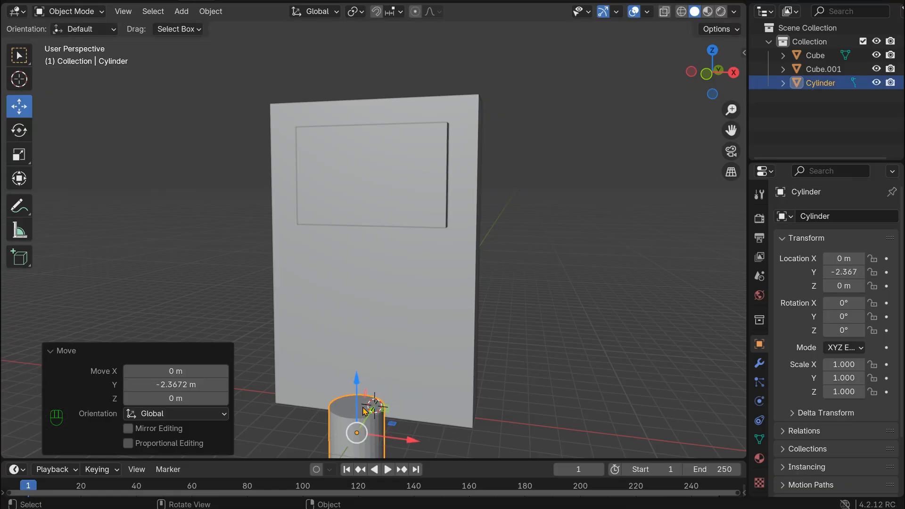
{"action": "scroll", "coordinate": [467, 347], "scroll_direction": "down", "scroll_amount": 3}
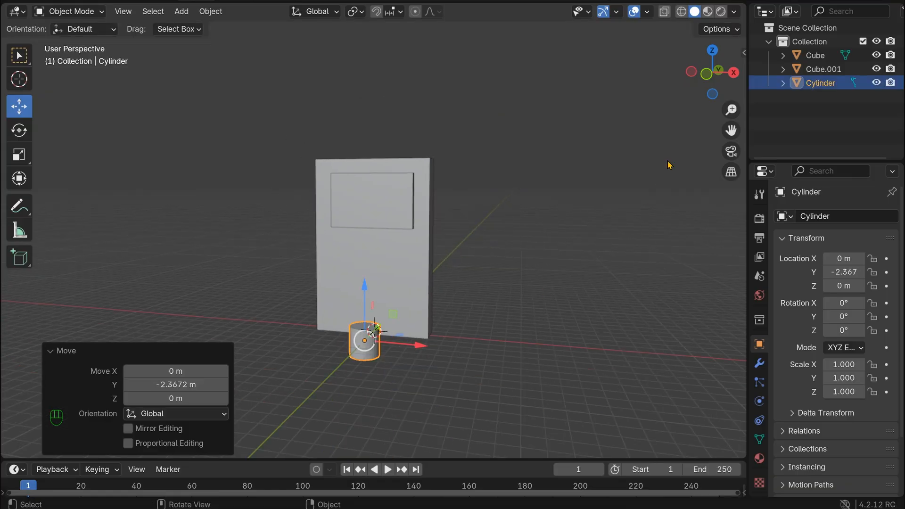
{"action": "left_click_drag", "start_coordinate": [713, 71], "coordinate": [699, 121]}
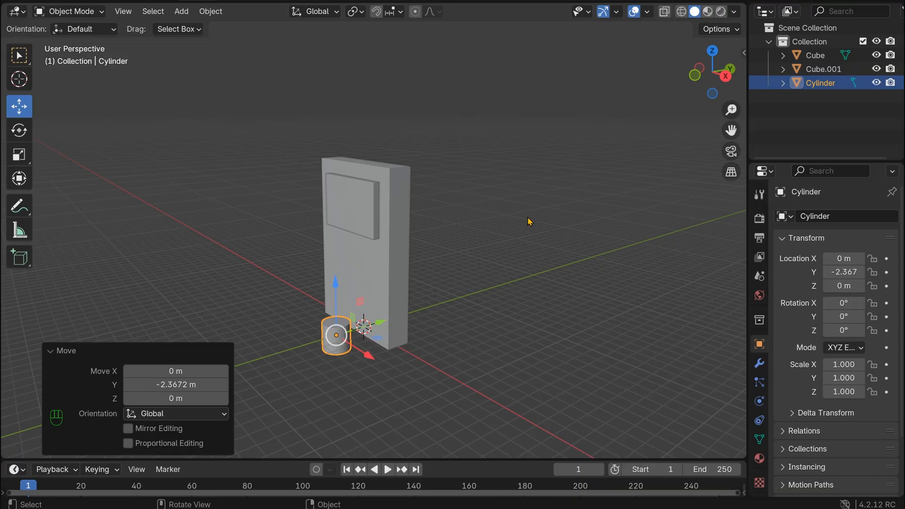
Rotate the cylinder 90° about the X axis and raise it to about 3.62 m on Z.
{"action": "key", "text": "r"}
{"action": "key", "text": "x"}
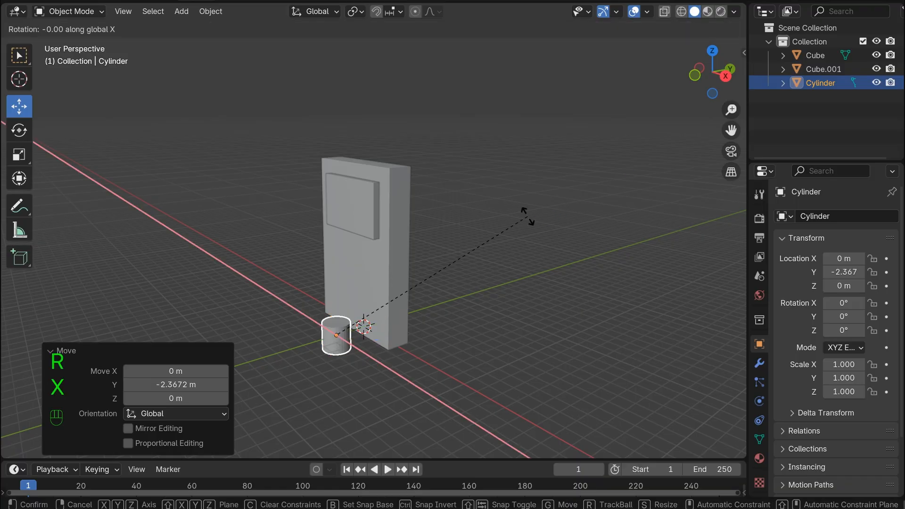
{"action": "key", "text": "KP_9"}
{"action": "key", "text": "KP_0"}
{"action": "key", "text": "KP_Enter"}
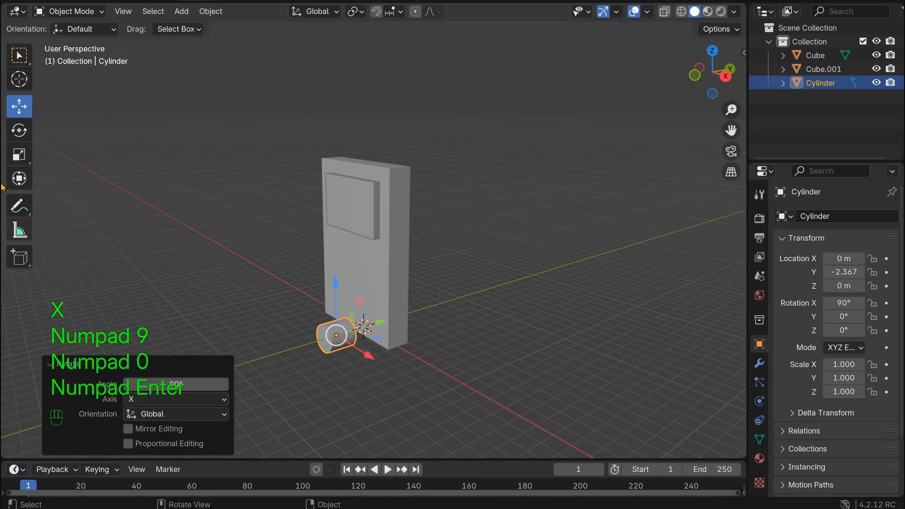
{"action": "key", "text": "g"}
{"action": "key", "text": "z"}
{"action": "left_click", "coordinate": [342, 250]}
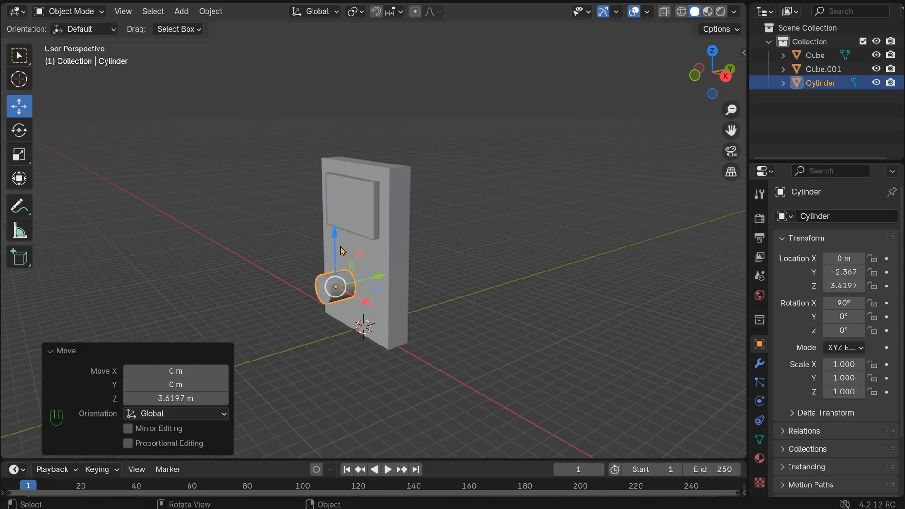
Flatten the cylinder along the global Y axis to about 0.24 of its depth, forming a thin button disc.
{"action": "scroll", "coordinate": [342, 251], "scroll_direction": "up", "scroll_amount": 4}
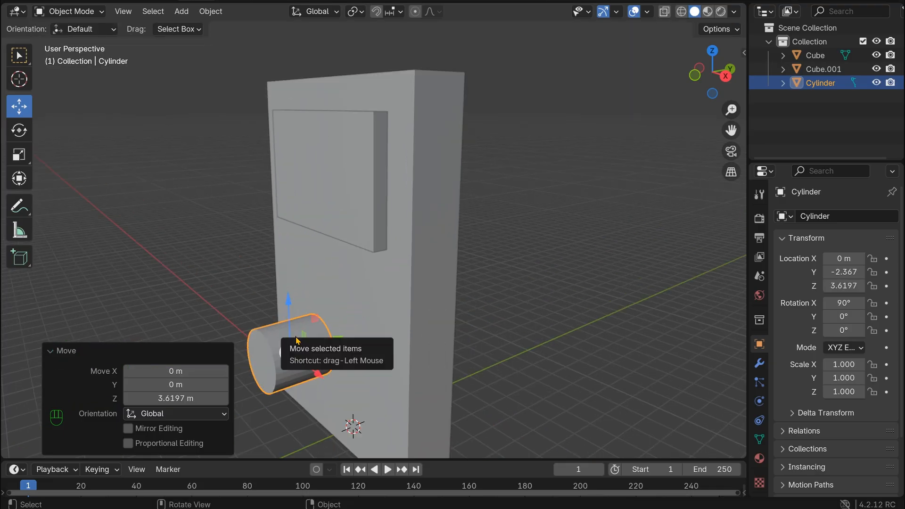
{"action": "key", "text": "s"}
{"action": "key", "text": "x"}
{"action": "key", "text": "y"}
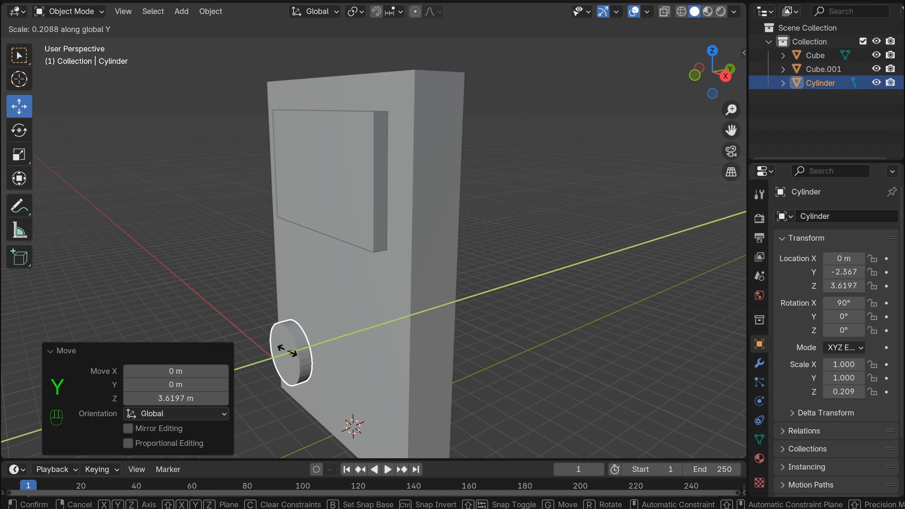
{"action": "left_click", "coordinate": [290, 353]}
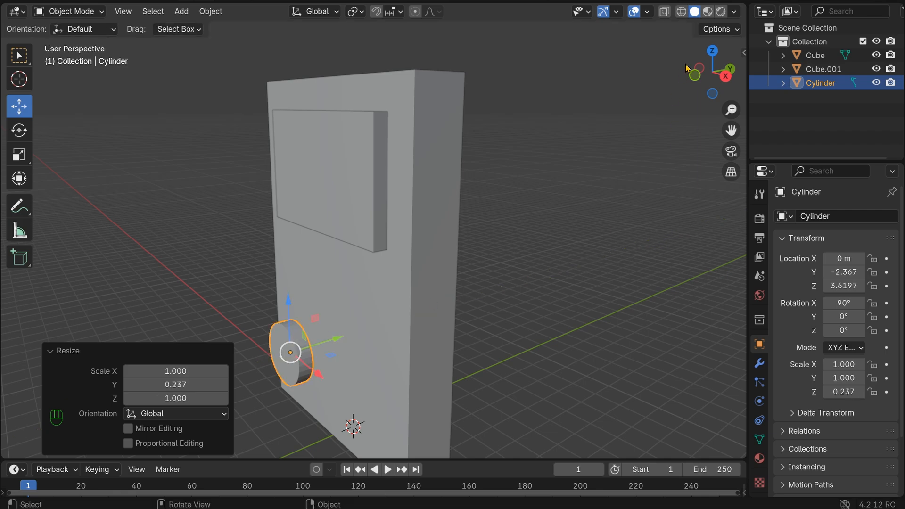
Move the button disc in front view to about X 2.06 m, Z 4.86 m, below the screen.
{"action": "key", "text": "KP_1"}
{"action": "left_click_drag", "start_coordinate": [431, 328], "coordinate": [491, 328]}
{"action": "left_click_drag", "start_coordinate": [448, 276], "coordinate": [520, 252]}
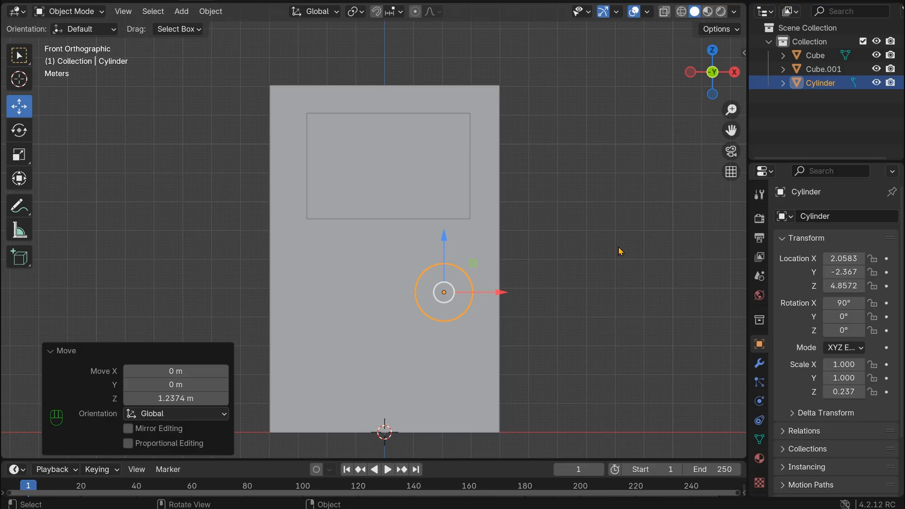
Shrink the button disc uniformly to about 0.76 and reposition it at about X 2.71 m, Z 4.86 m.
{"action": "key", "text": "s"}
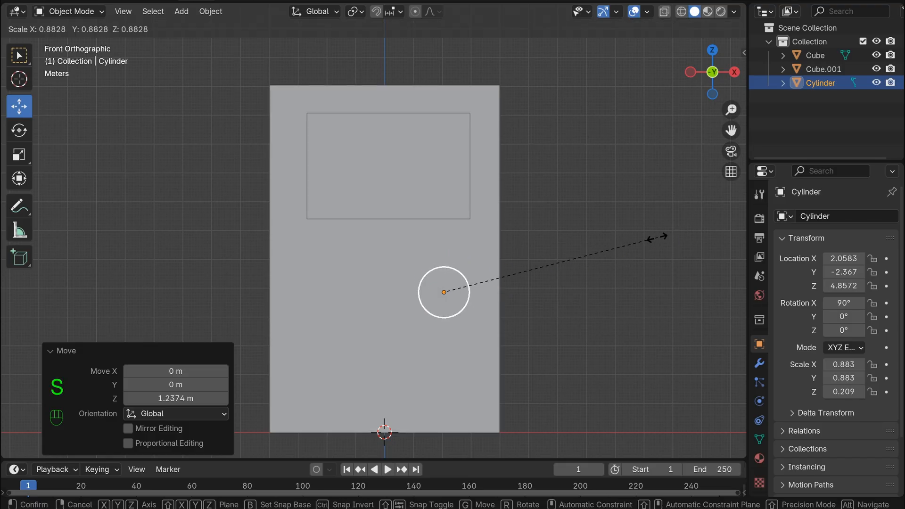
{"action": "left_click", "coordinate": [630, 251]}
{"action": "left_click_drag", "start_coordinate": [468, 297], "coordinate": [481, 291]}
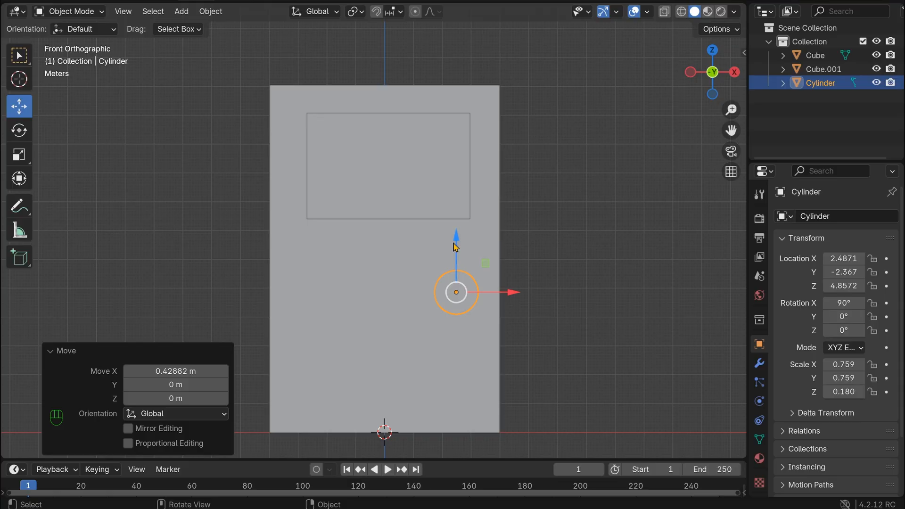
{"action": "left_click_drag", "start_coordinate": [455, 248], "coordinate": [455, 232]}
{"action": "left_click_drag", "start_coordinate": [488, 279], "coordinate": [483, 268]}
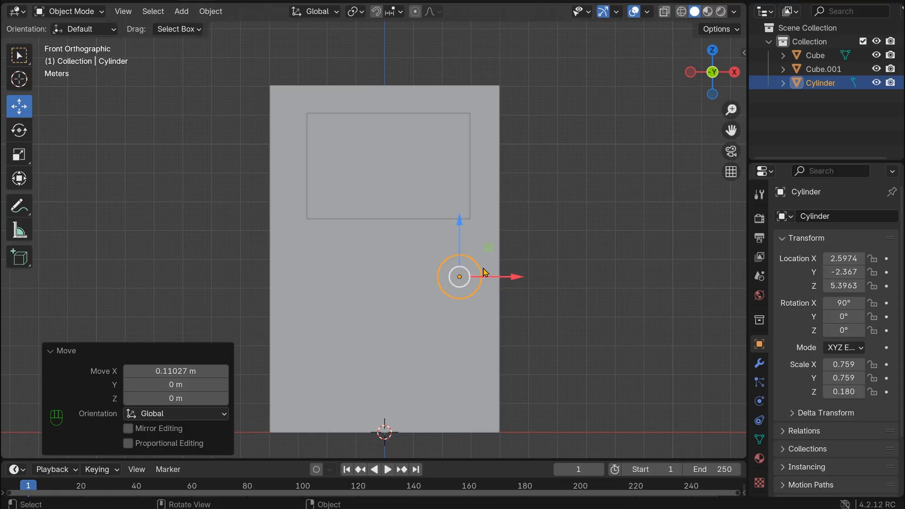
{"action": "left_click_drag", "start_coordinate": [465, 227], "coordinate": [468, 229]}
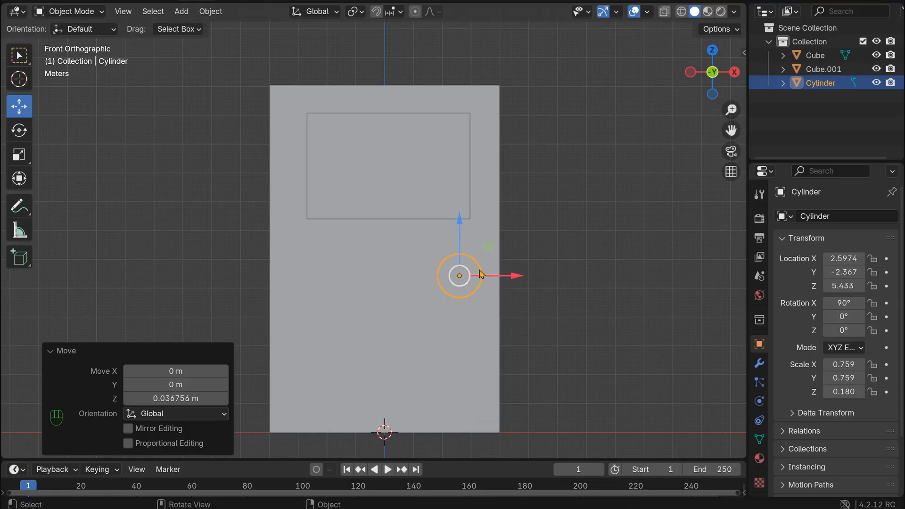
{"action": "left_click_drag", "start_coordinate": [511, 276], "coordinate": [462, 266]}
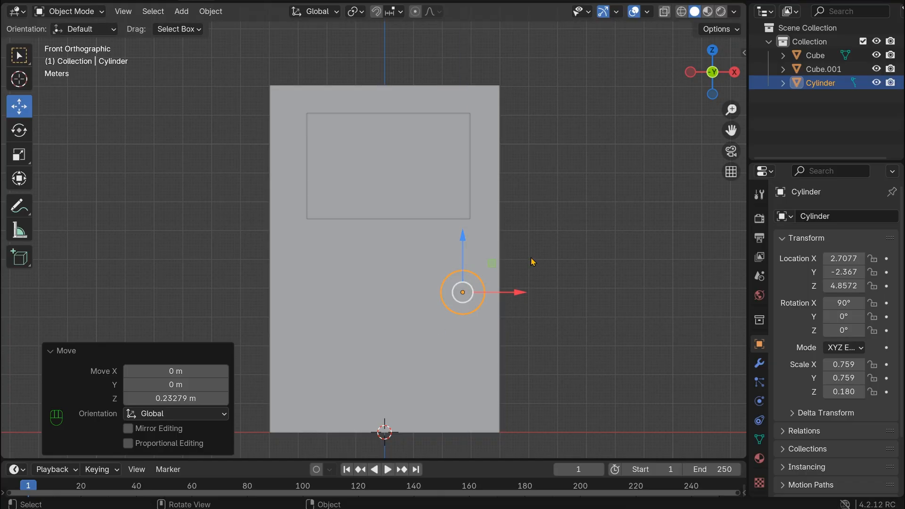
Duplicate the button disc about 1.72 m straight down along Z.
{"action": "key", "text": "shift+d"}
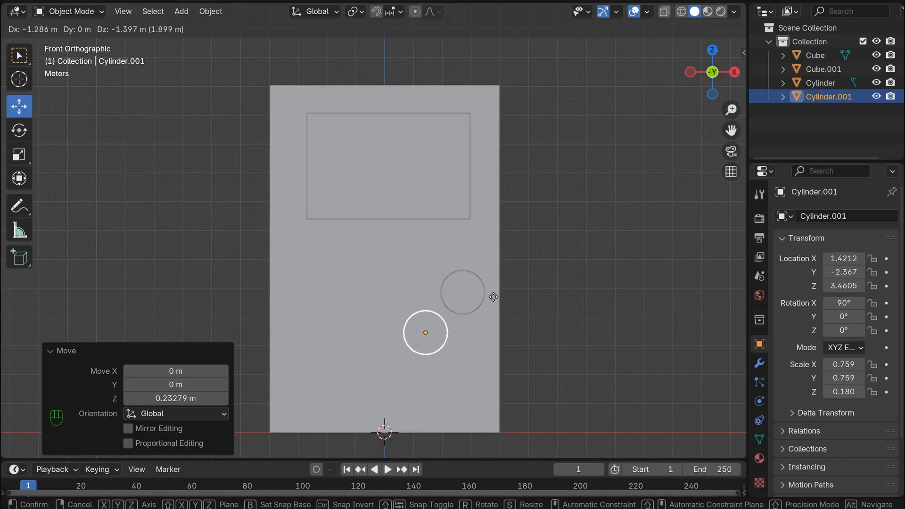
{"action": "key", "text": "z"}
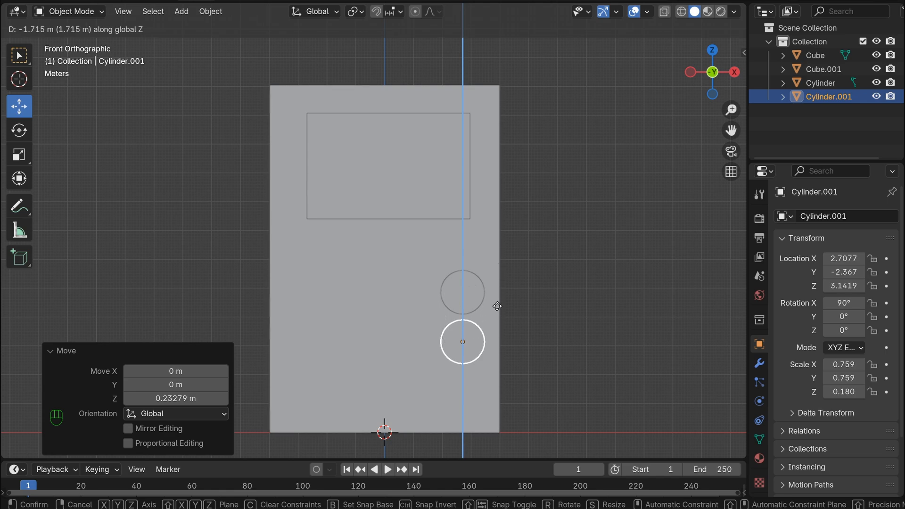
{"action": "left_click", "coordinate": [497, 306]}
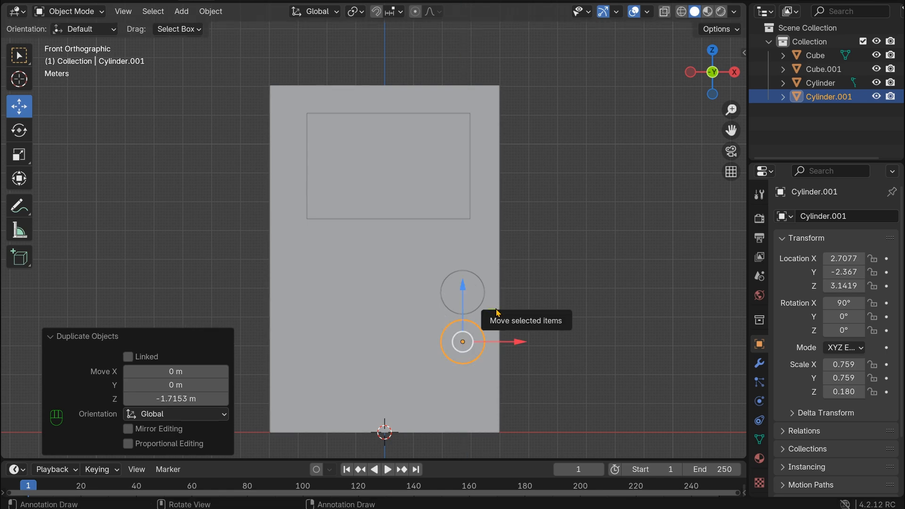
Shift the duplicated disc diagonally below the first button, to about X 1.29 m, Z 3.31 m.
{"action": "key", "text": "g"}
{"action": "key", "text": "y"}
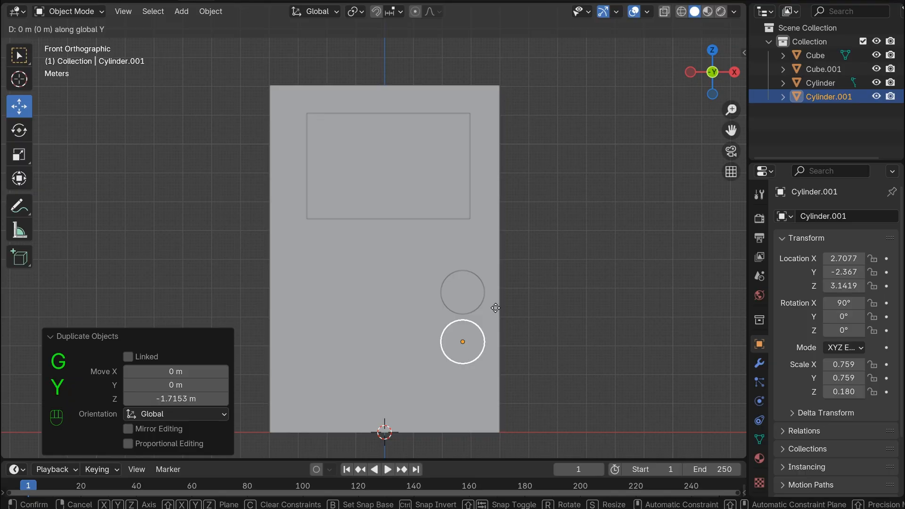
{"action": "key", "text": "x"}
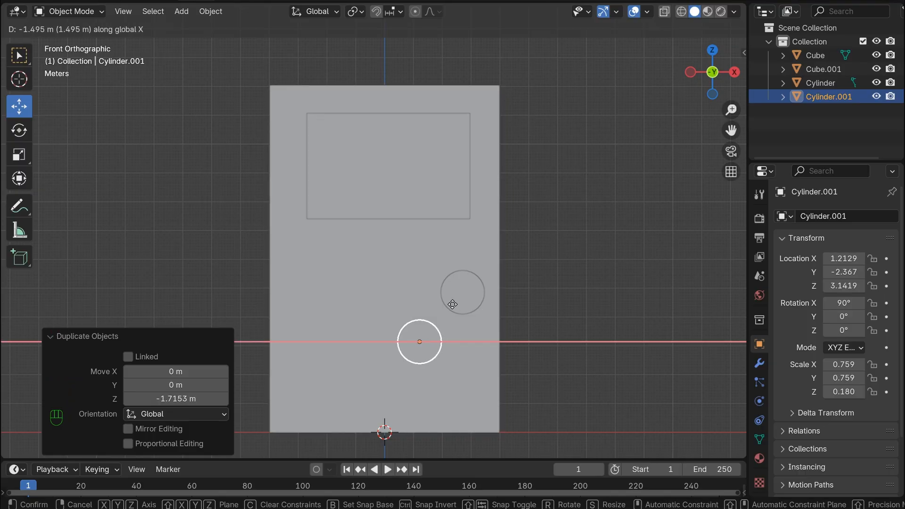
{"action": "left_click", "coordinate": [453, 304]}
{"action": "left_click_drag", "start_coordinate": [422, 292], "coordinate": [422, 291]}
{"action": "left_click_drag", "start_coordinate": [462, 343], "coordinate": [463, 343]}
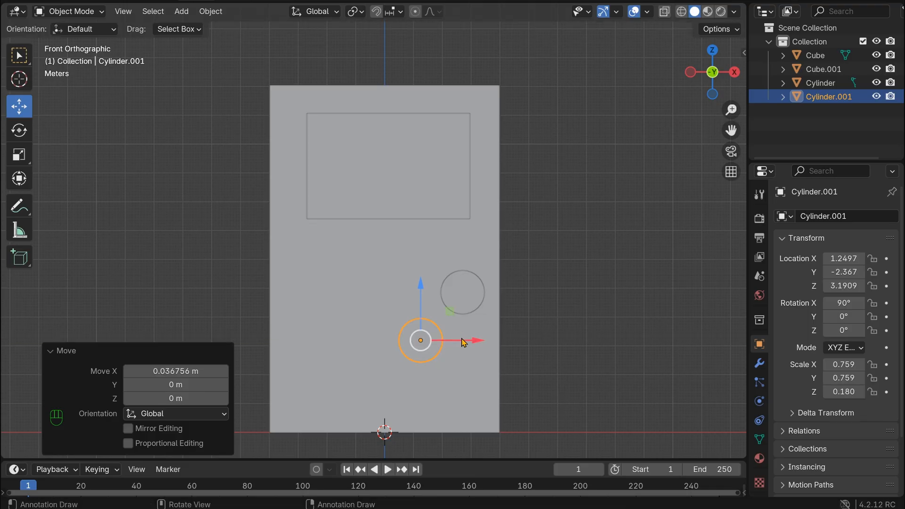
{"action": "left_click_drag", "start_coordinate": [420, 288], "coordinate": [422, 284]}
{"action": "left_click_drag", "start_coordinate": [464, 337], "coordinate": [466, 337]}
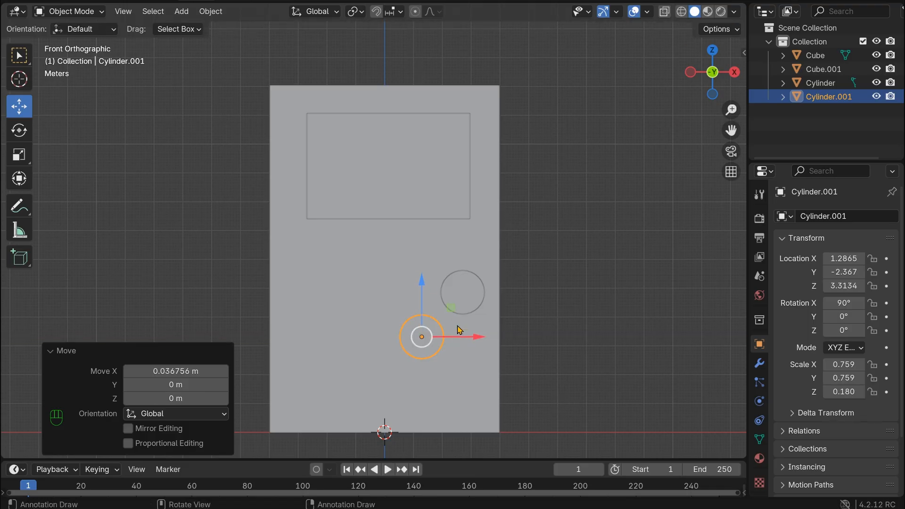
Move both button discs together back along Y to about -0.93 m, against the body's front face.
{"action": "left_click", "coordinate": [569, 251]}
{"action": "left_click_drag", "start_coordinate": [726, 79], "coordinate": [635, 134]}
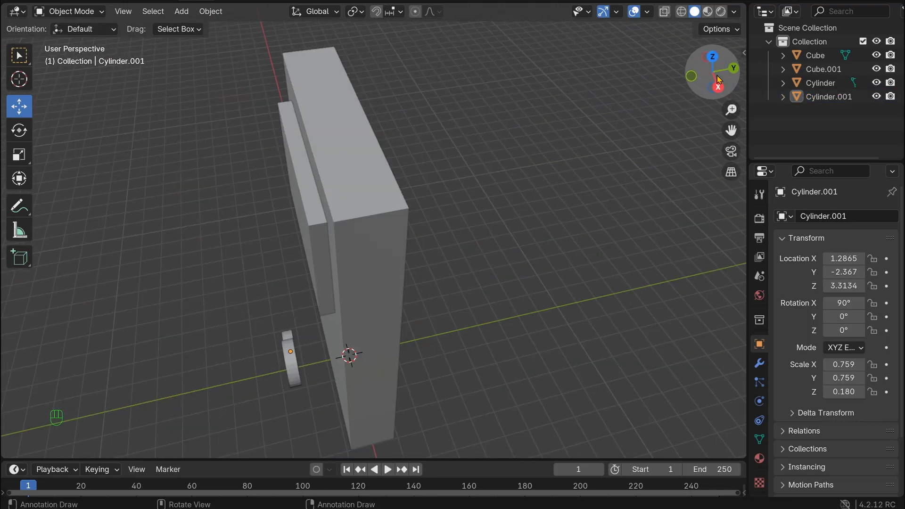
{"action": "left_click", "coordinate": [289, 359]}
{"action": "left_click", "coordinate": [292, 336], "text": "shift"}
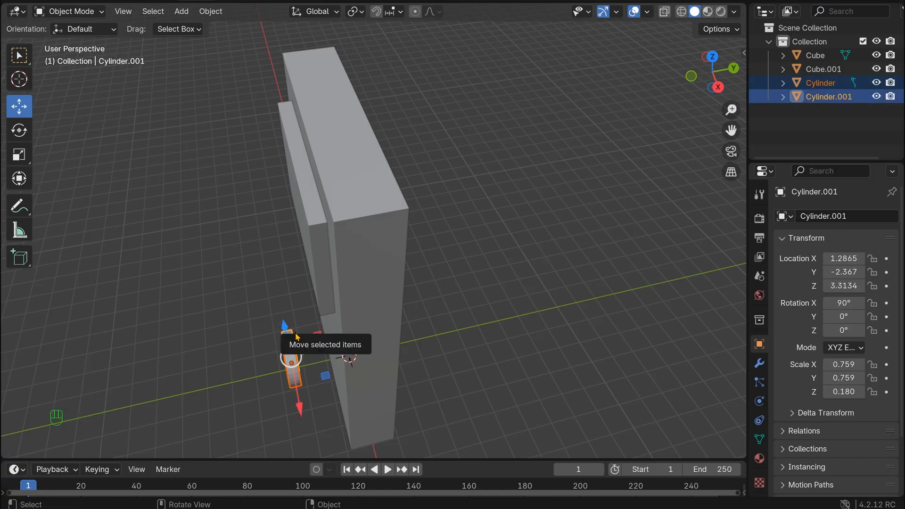
{"action": "left_click_drag", "start_coordinate": [338, 350], "coordinate": [382, 347]}
{"action": "left_click", "coordinate": [567, 230]}
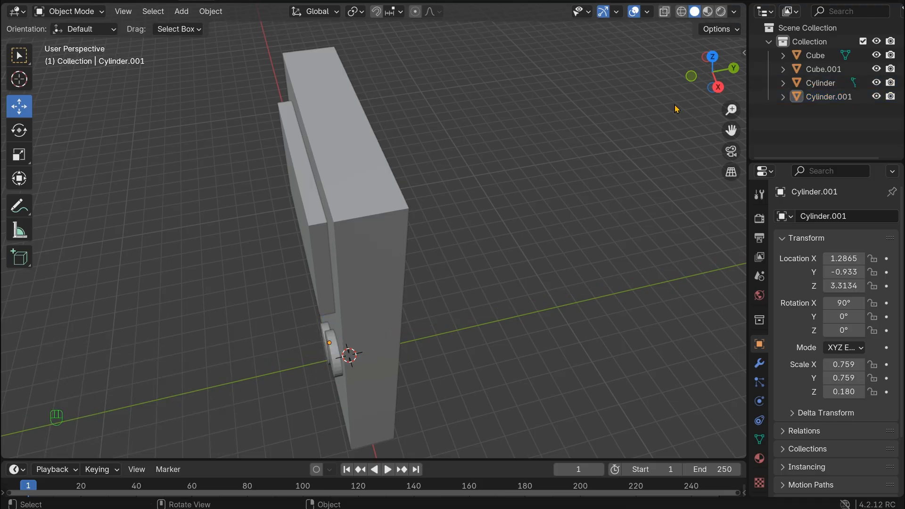
Add another cube for the directional pad and move it in front view to about X -2.21 m, Z 4.2 m.
{"action": "left_click", "coordinate": [691, 76]}
{"action": "key", "text": "KP_1"}
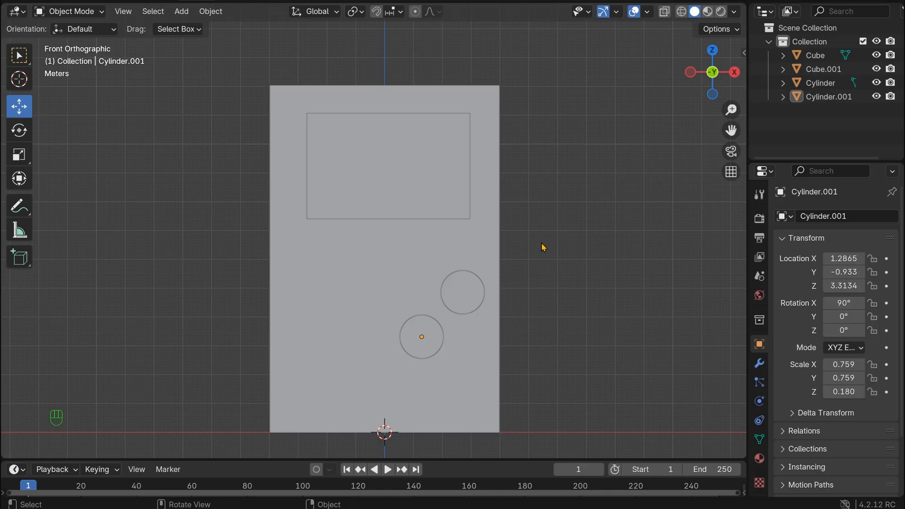
{"action": "key", "text": "shift+a"}
{"action": "left_click", "coordinate": [607, 257]}
{"action": "scroll", "coordinate": [555, 286], "scroll_direction": "down", "scroll_amount": 2}
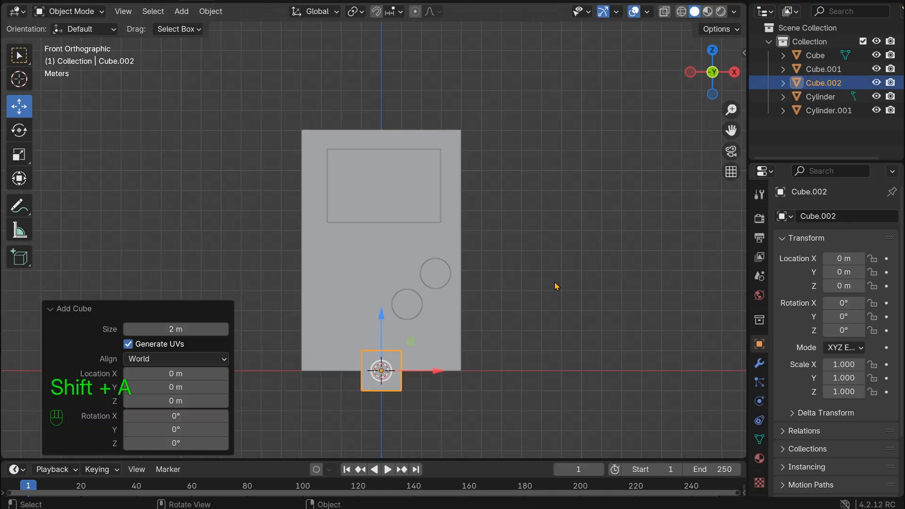
{"action": "left_click_drag", "start_coordinate": [384, 325], "coordinate": [383, 241]}
{"action": "left_click_drag", "start_coordinate": [429, 287], "coordinate": [385, 286]}
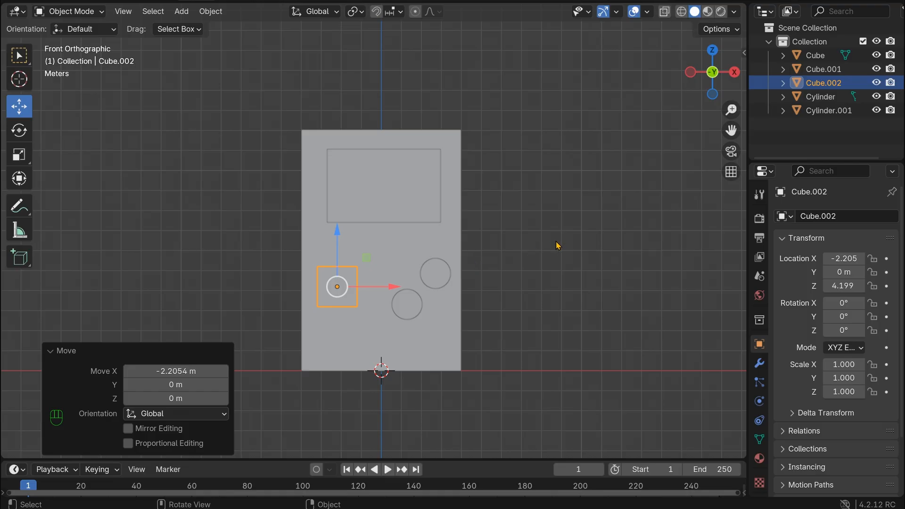
Scale the directional-pad cube into a horizontal bar of about 1.40 × 0.58 × 0.58 and shift it to about X -1.78 m.
{"action": "key", "text": "s"}
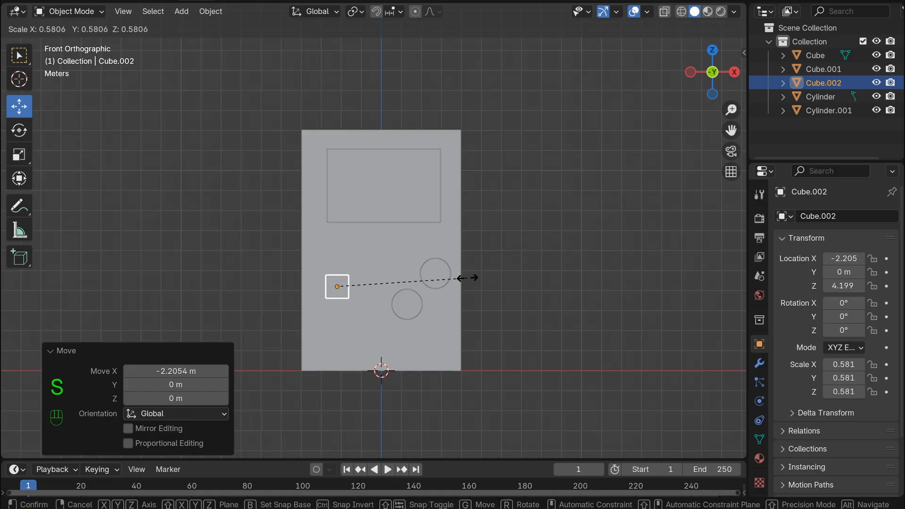
{"action": "left_click", "coordinate": [469, 279]}
{"action": "key", "text": "s"}
{"action": "key", "text": "x"}
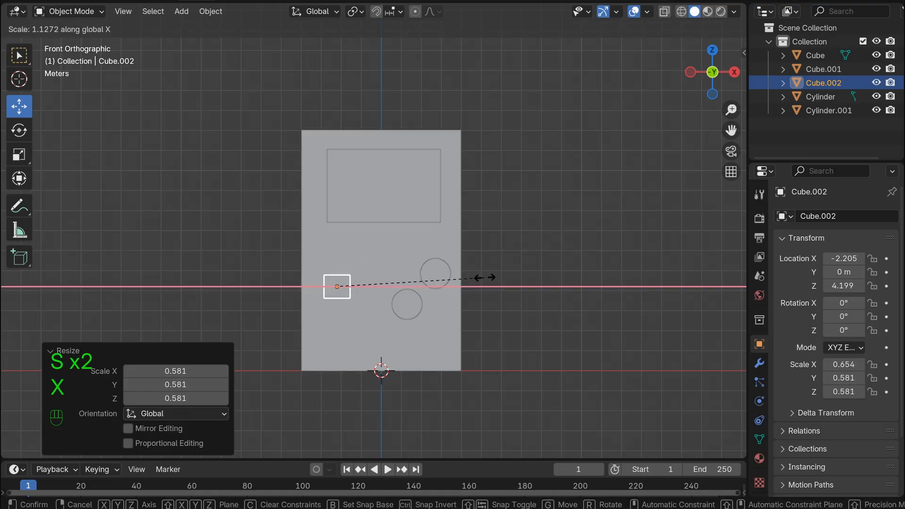
{"action": "left_click", "coordinate": [654, 278]}
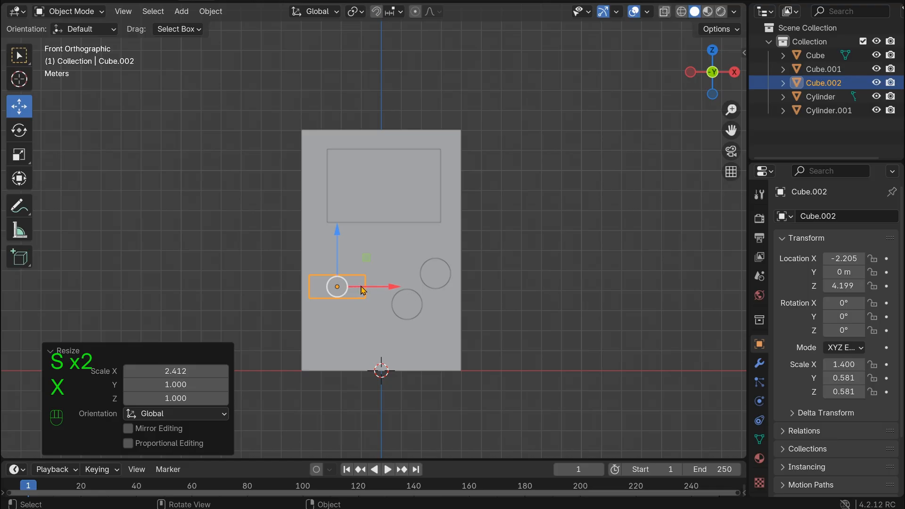
{"action": "left_click_drag", "start_coordinate": [368, 286], "coordinate": [377, 285]}
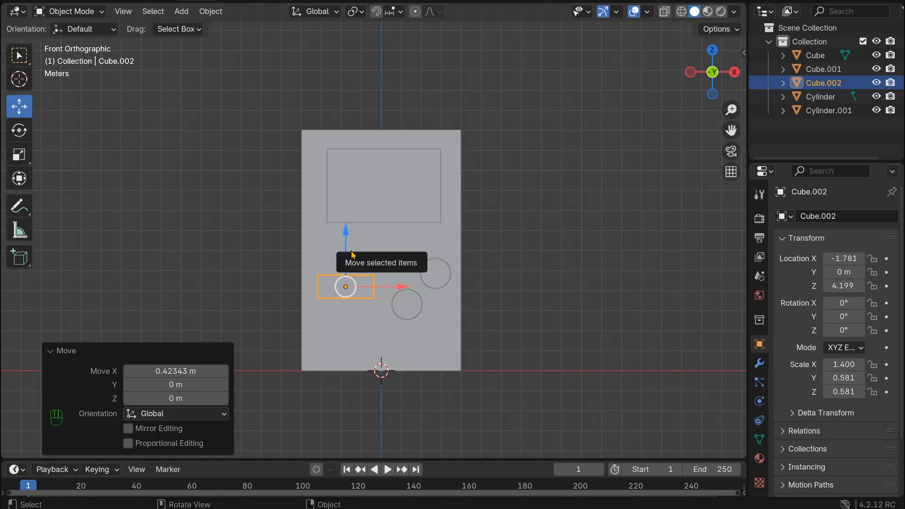
Thin the bar to a Y scale of about 0.22 and set it into the body's front face at about Y -0.92 m.
{"action": "scroll", "coordinate": [390, 283], "scroll_direction": "up", "scroll_amount": 2}
{"action": "left_click_drag", "start_coordinate": [721, 72], "coordinate": [679, 78]}
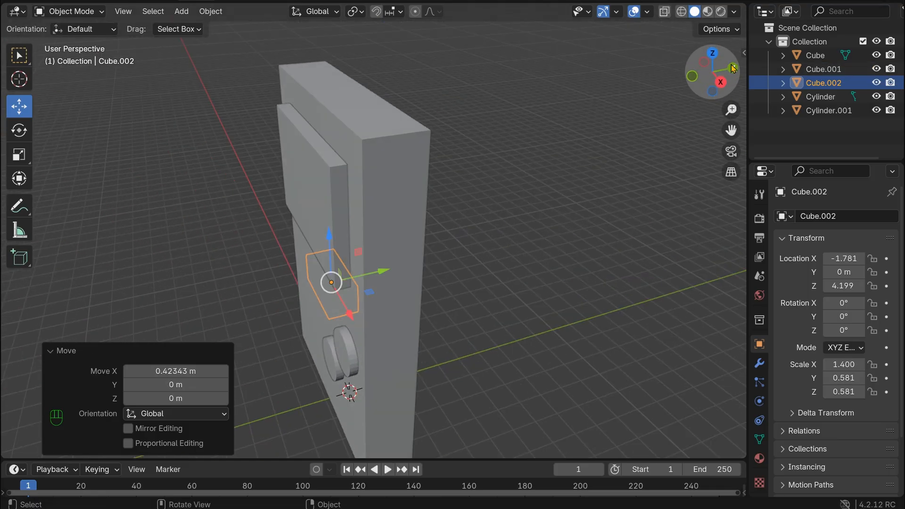
{"action": "left_click_drag", "start_coordinate": [387, 272], "coordinate": [363, 277]}
{"action": "key", "text": "s"}
{"action": "key", "text": "y"}
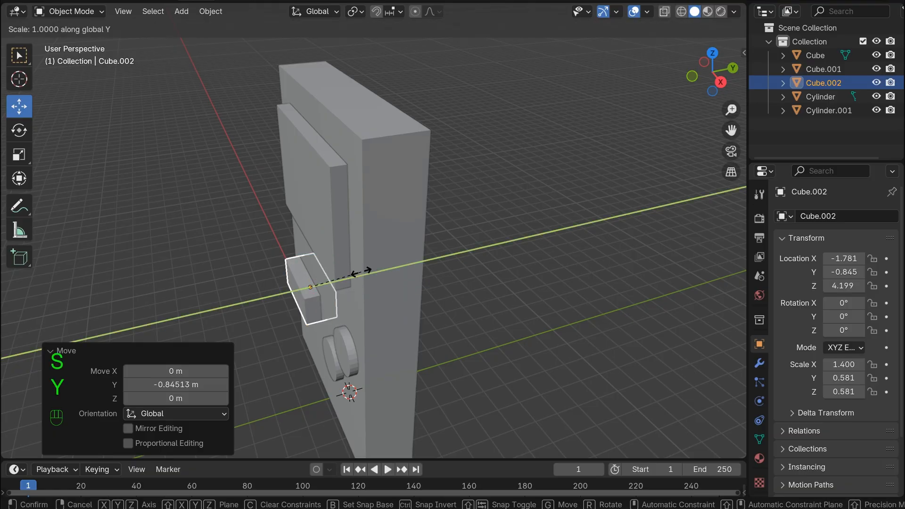
{"action": "left_click", "coordinate": [330, 289]}
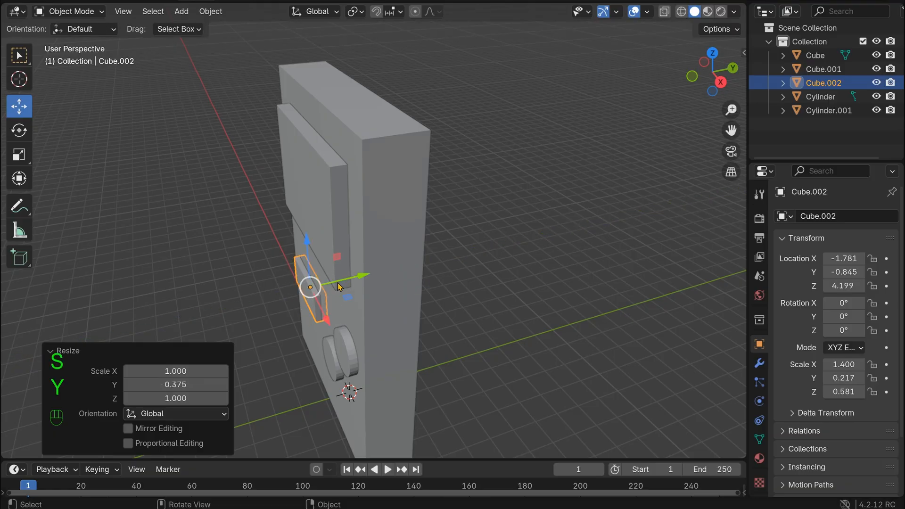
{"action": "left_click_drag", "start_coordinate": [336, 283], "coordinate": [333, 283]}
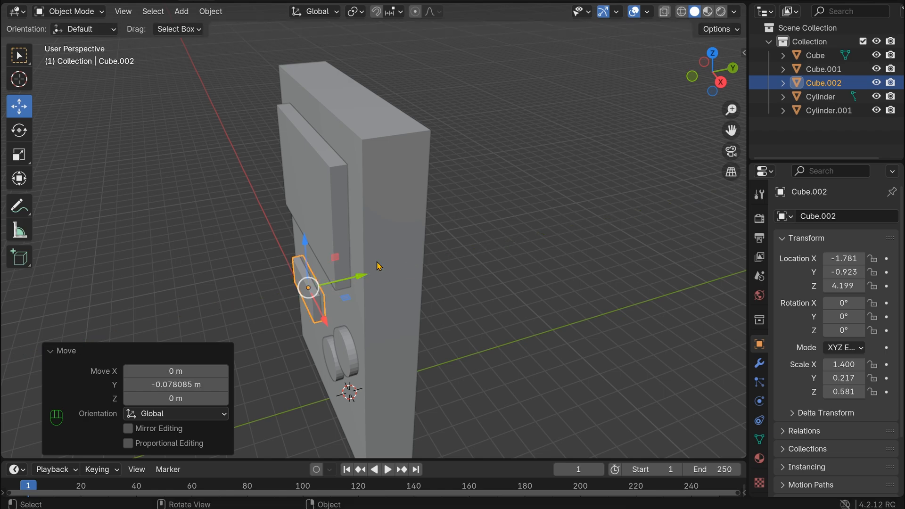
{"action": "left_click_drag", "start_coordinate": [712, 72], "coordinate": [637, 105]}
{"action": "key", "text": "ctrl+z"}
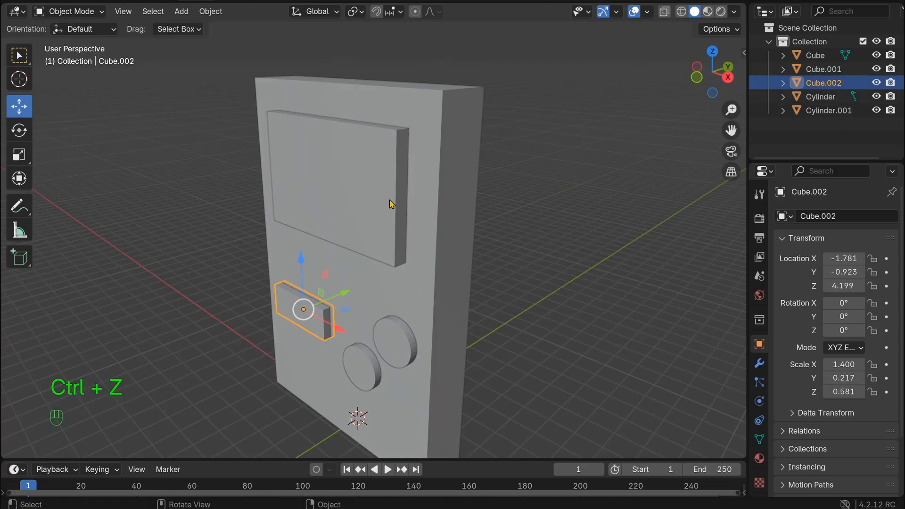
{"action": "left_click_drag", "start_coordinate": [352, 309], "coordinate": [283, 322]}
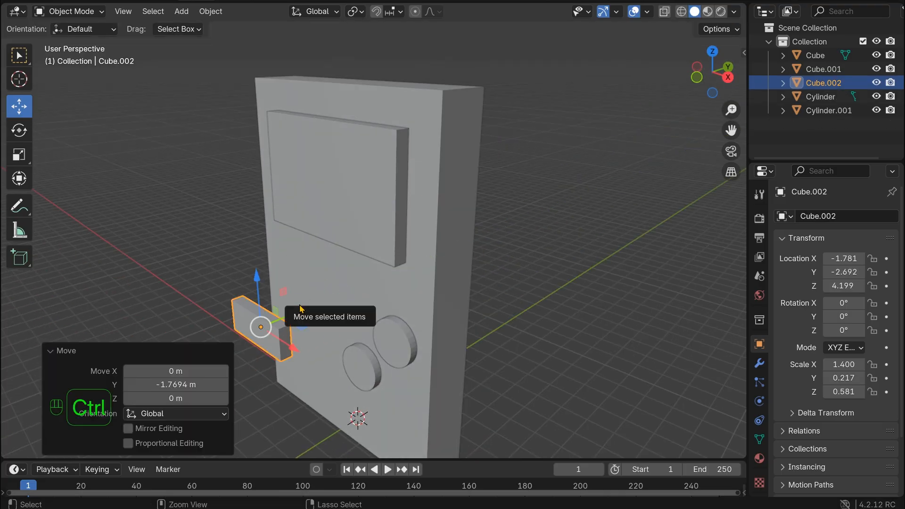
{"action": "key", "text": "ctrl+z"}
Duplicate the bar in place and rotate the copy 90° about the Y axis to form a cross.
{"action": "key", "text": "shift+d"}
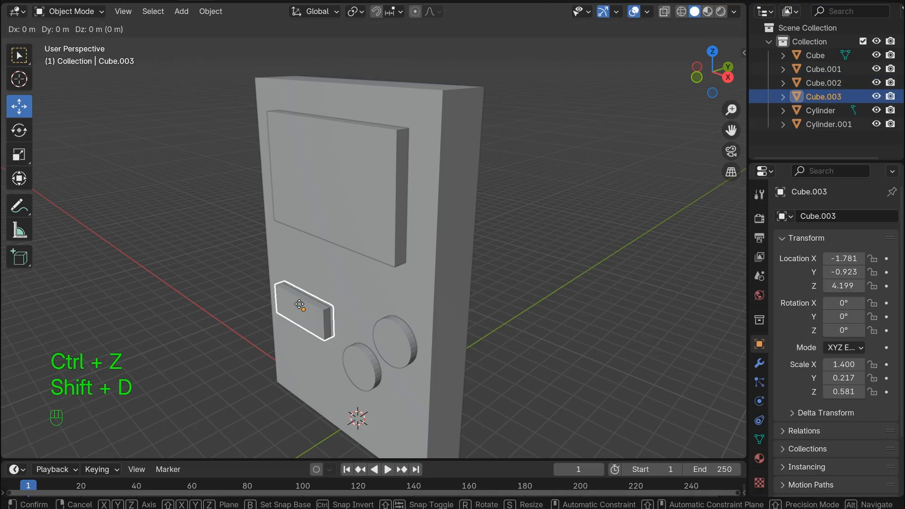
{"action": "right_click", "coordinate": [300, 307]}
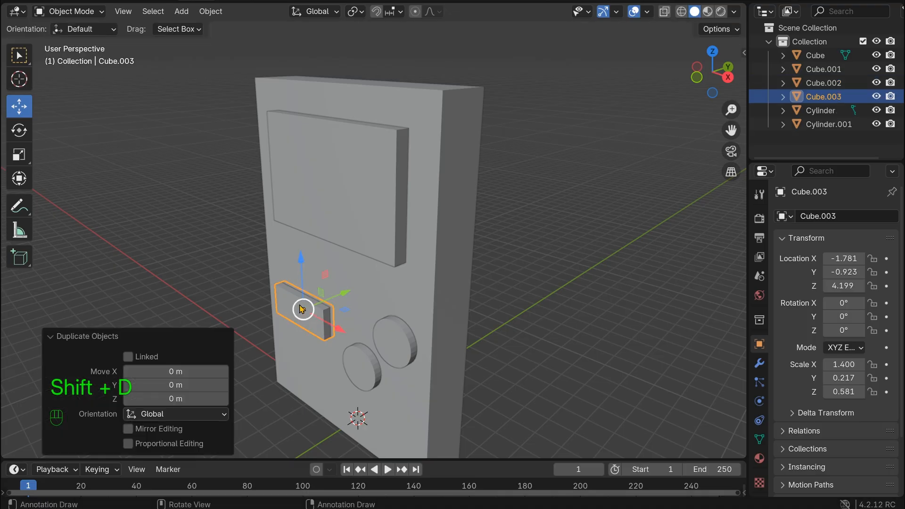
{"action": "key", "text": "r"}
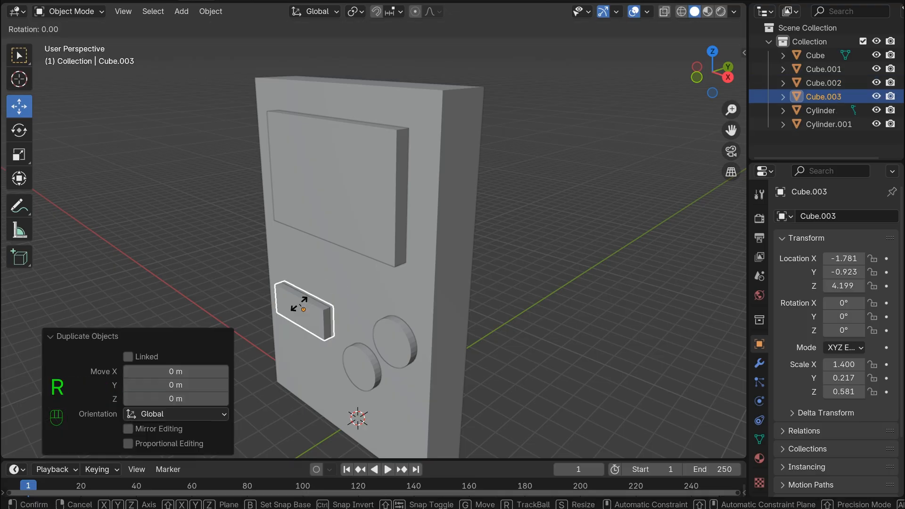
{"action": "key", "text": "y"}
{"action": "key", "text": "KP_9"}
{"action": "key", "text": "KP_0"}
{"action": "key", "text": "KP_Enter"}
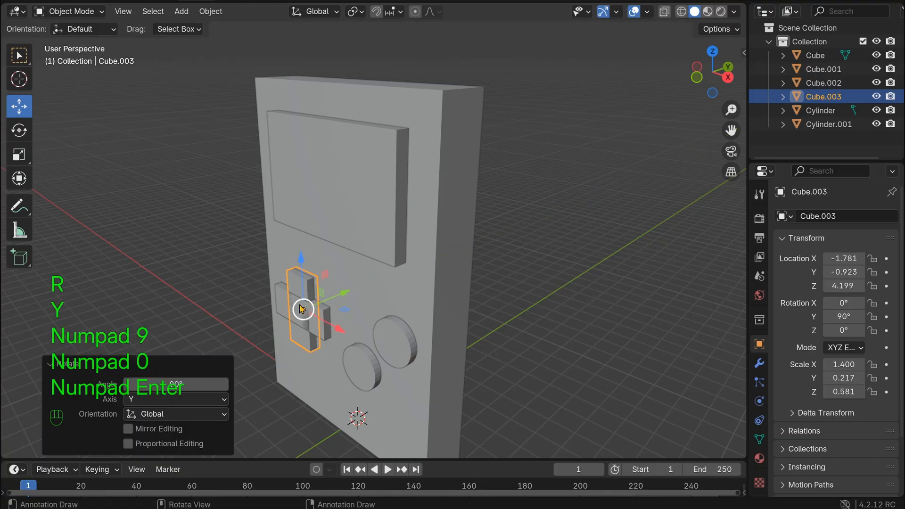
Pull the vertical bar of the cross slightly forward along Y to about -0.98 m to clear the overlapping faces.
{"action": "left_click", "coordinate": [697, 77]}
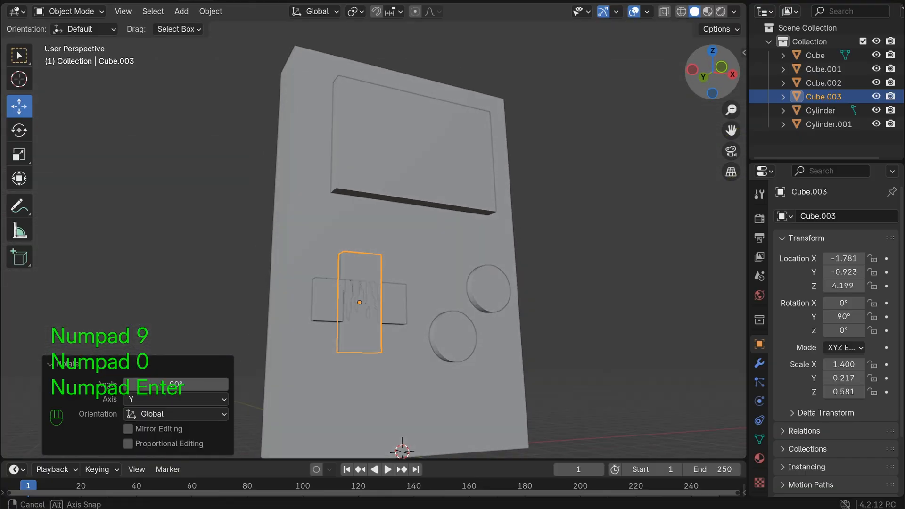
{"action": "scroll", "coordinate": [330, 341], "scroll_direction": "up", "scroll_amount": 3}
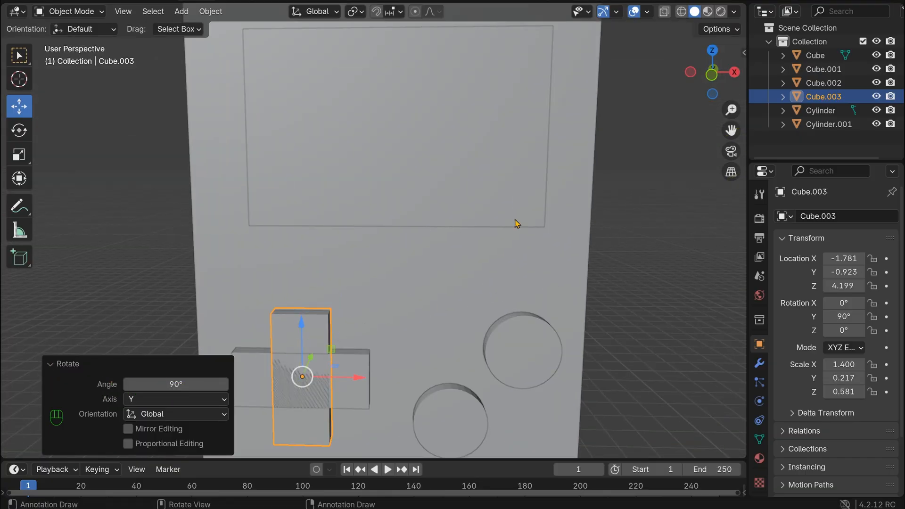
{"action": "left_click_drag", "start_coordinate": [731, 130], "coordinate": [826, 37]}
{"action": "scroll", "coordinate": [594, 105], "scroll_direction": "up", "scroll_amount": 3}
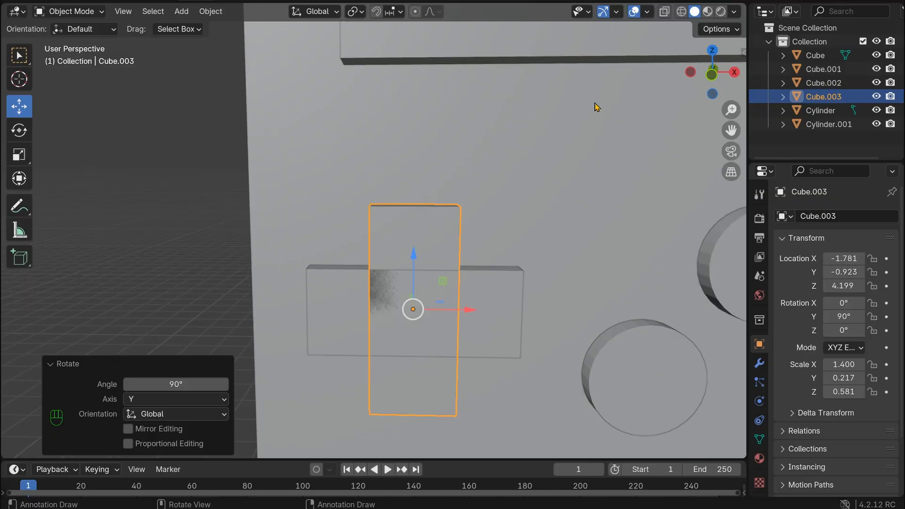
{"action": "left_click_drag", "start_coordinate": [709, 75], "coordinate": [696, 79]}
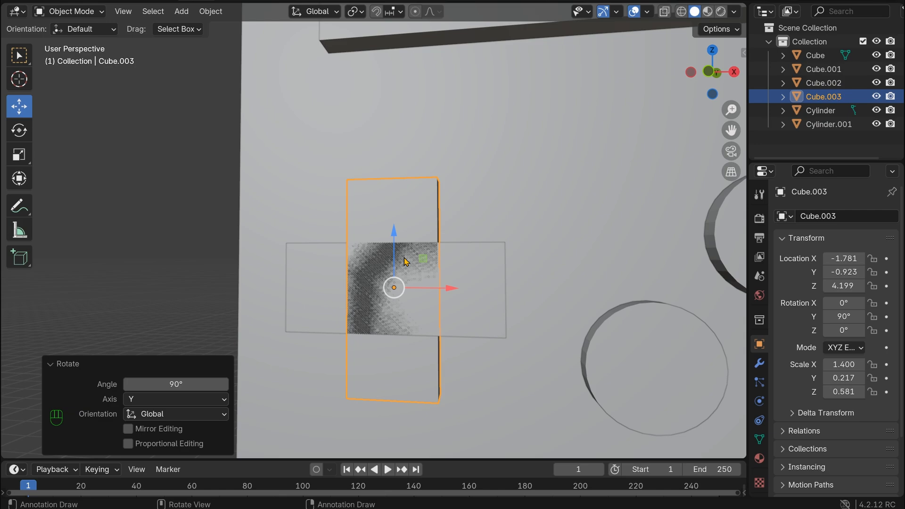
{"action": "left_click_drag", "start_coordinate": [697, 79], "coordinate": [702, 80]}
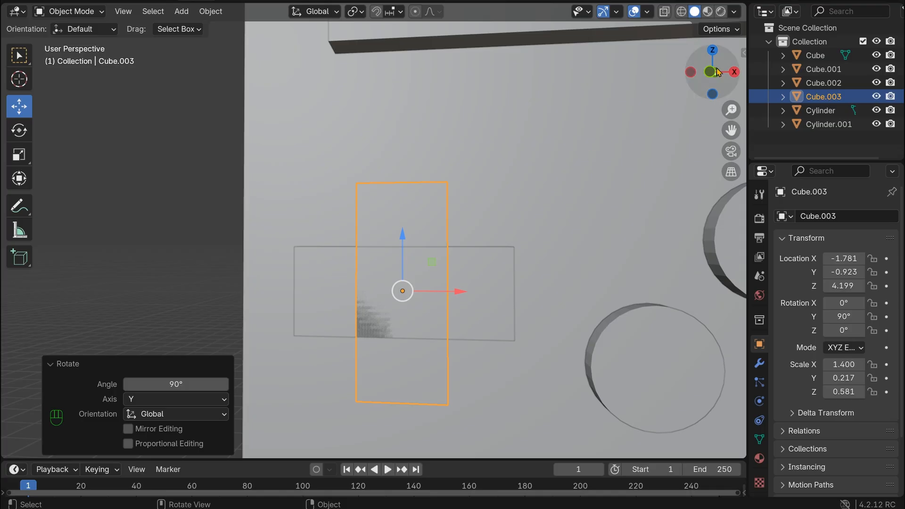
{"action": "left_click_drag", "start_coordinate": [698, 79], "coordinate": [707, 81]}
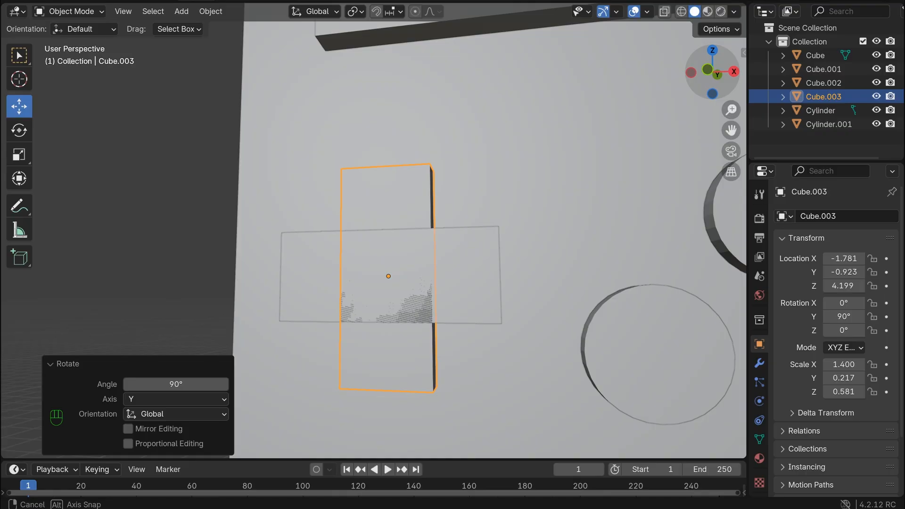
{"action": "left_click_drag", "start_coordinate": [707, 81], "coordinate": [678, 77]}
{"action": "left_click", "coordinate": [398, 207]}
{"action": "left_click_drag", "start_coordinate": [361, 293], "coordinate": [339, 254]}
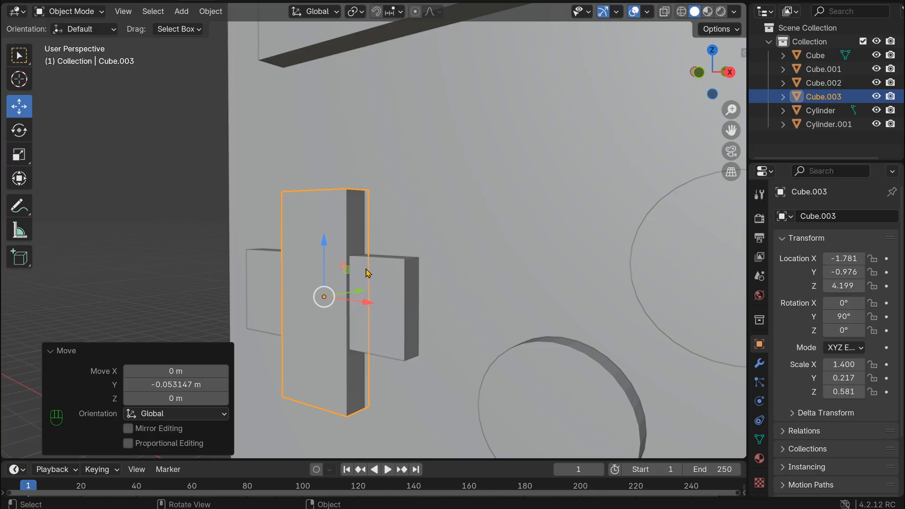
{"action": "scroll", "coordinate": [369, 273], "scroll_direction": "down", "scroll_amount": 2}
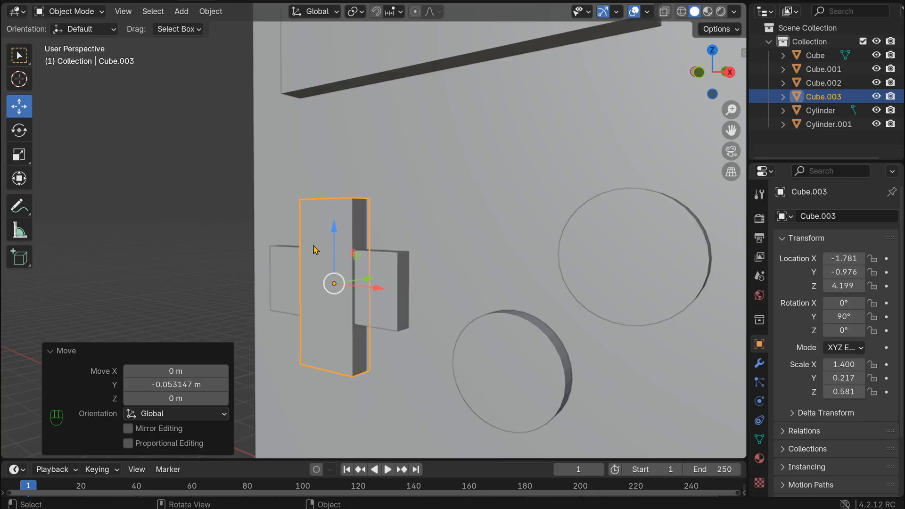
{"action": "scroll", "coordinate": [325, 267], "scroll_direction": "down", "scroll_amount": 2}
{"action": "scroll", "coordinate": [327, 269], "scroll_direction": "down", "scroll_amount": 1}
{"action": "left_click", "coordinate": [631, 205]}
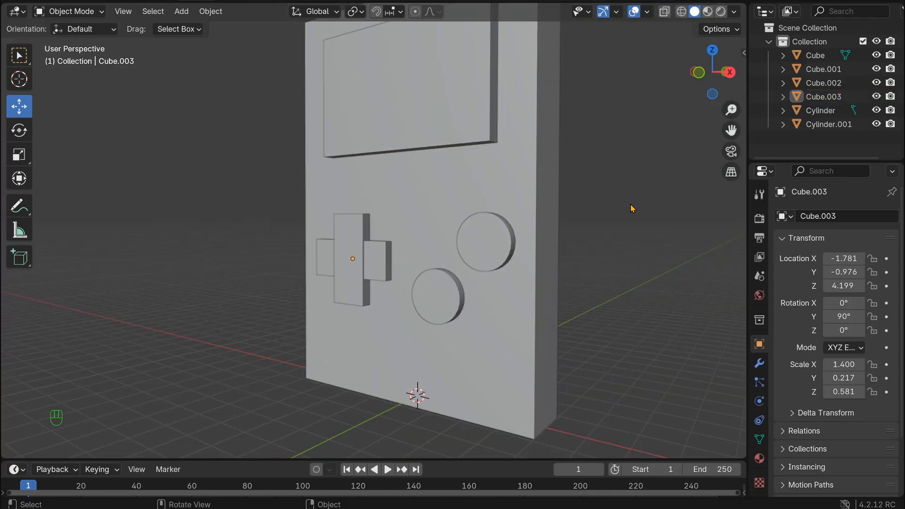
Duplicate the screen block in front view and move the copy about 7.78 m straight down along Z.
{"action": "key", "text": "KP_1"}
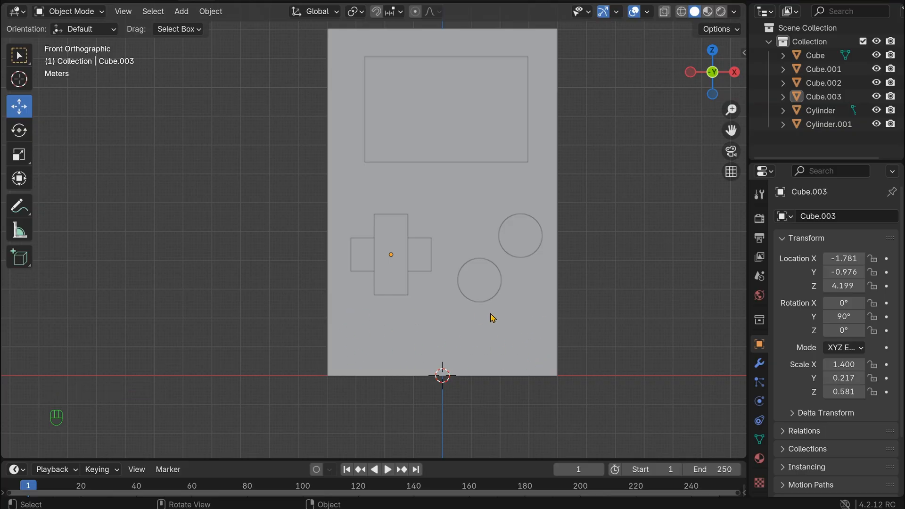
{"action": "left_click", "coordinate": [461, 124]}
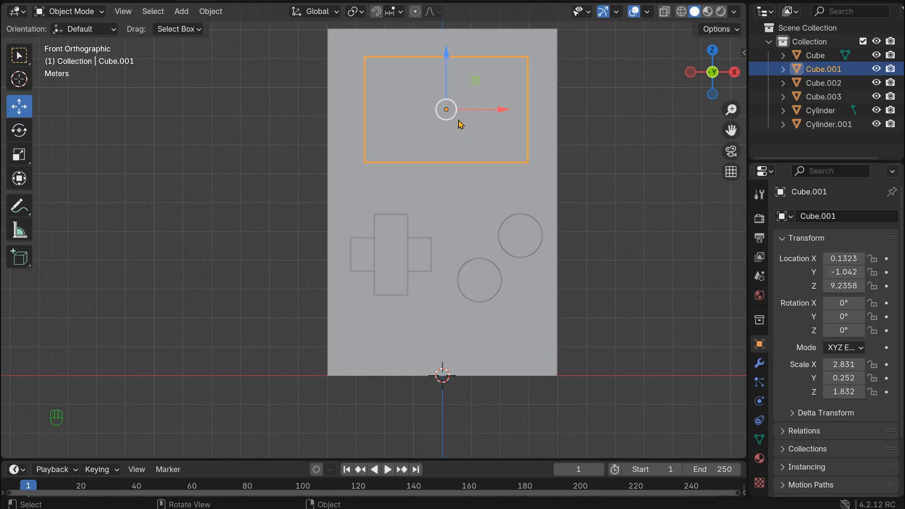
{"action": "key", "text": "shift+d"}
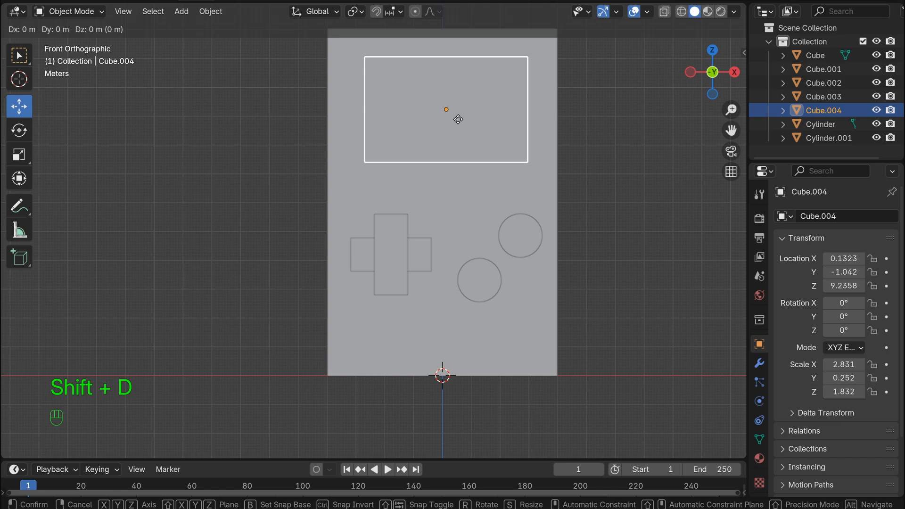
{"action": "key", "text": "z"}
{"action": "left_click", "coordinate": [437, 346]}
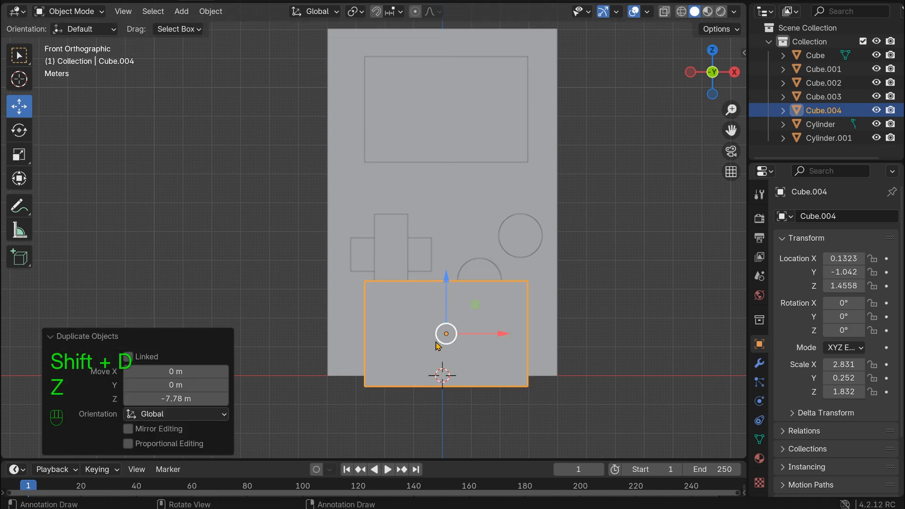
Flatten the copied block to a Z scale of about 0.91 and move it to about X -0.11 m, Z 1.33 m.
{"action": "key", "text": "s"}
{"action": "key", "text": "z"}
{"action": "left_click", "coordinate": [472, 298]}
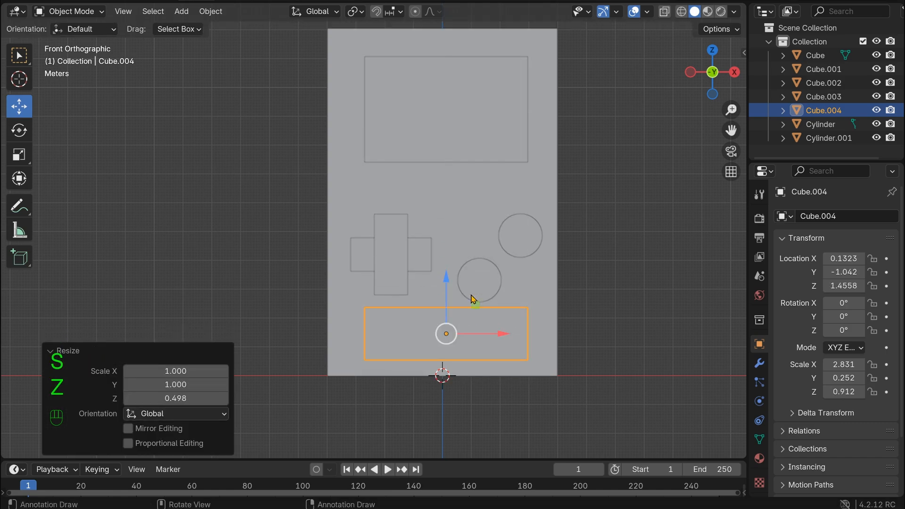
{"action": "key", "text": "g"}
{"action": "key", "text": "z"}
{"action": "left_click", "coordinate": [478, 309]}
{"action": "left_click_drag", "start_coordinate": [498, 337], "coordinate": [491, 338]}
Push the lower panel back along Y into the body's front face, to about Y -0.81 m.
{"action": "middle_click_drag", "start_coordinate": [491, 338], "coordinate": [402, 392]}
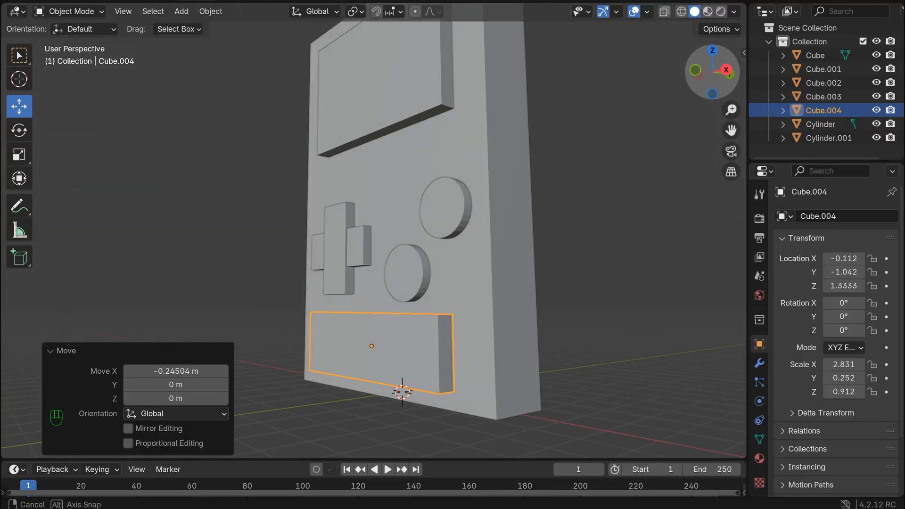
{"action": "middle_click_drag", "start_coordinate": [426, 317], "coordinate": [426, 317]}
{"action": "left_click_drag", "start_coordinate": [421, 344], "coordinate": [425, 343]}
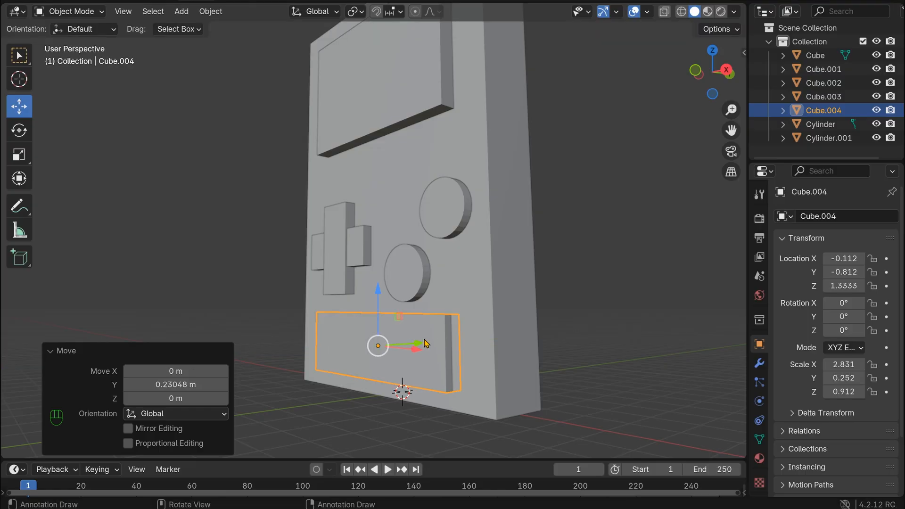
{"action": "left_click", "coordinate": [578, 234]}
{"action": "scroll", "coordinate": [582, 234], "scroll_direction": "down", "scroll_amount": 4}
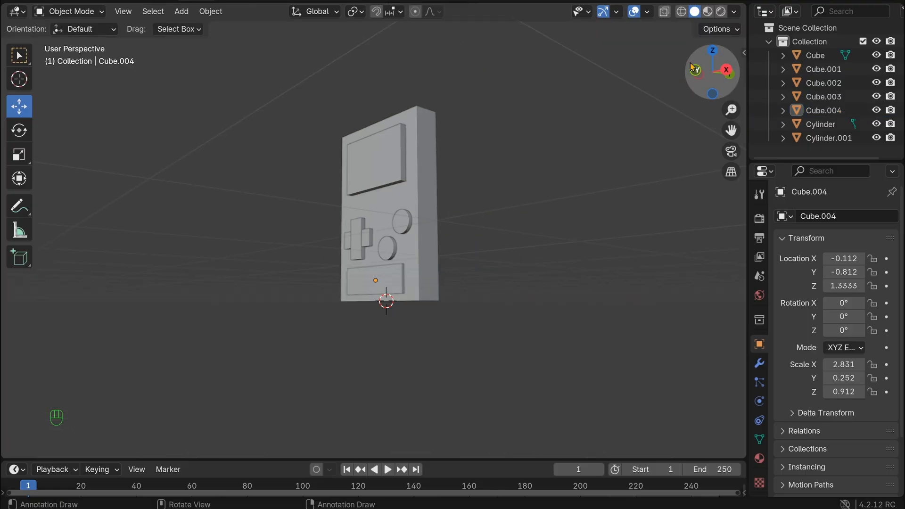
Start editing the body block's mesh and select its short lower-right corner edge in edge selection mode.
{"action": "mouse_move", "coordinate": [703, 74]}
{"action": "left_mouse_down"}
{"action": "mouse_move", "coordinate": [763, 54]}
{"action": "mouse_move", "coordinate": [806, 113]}
{"action": "mouse_move", "coordinate": [564, 93]}
{"action": "mouse_move", "coordinate": [622, 66]}
{"action": "mouse_move", "coordinate": [721, 85]}
{"action": "mouse_move", "coordinate": [698, 94]}
{"action": "mouse_move", "coordinate": [725, 80]}
{"action": "mouse_move", "coordinate": [710, 73]}
{"action": "left_mouse_up"}
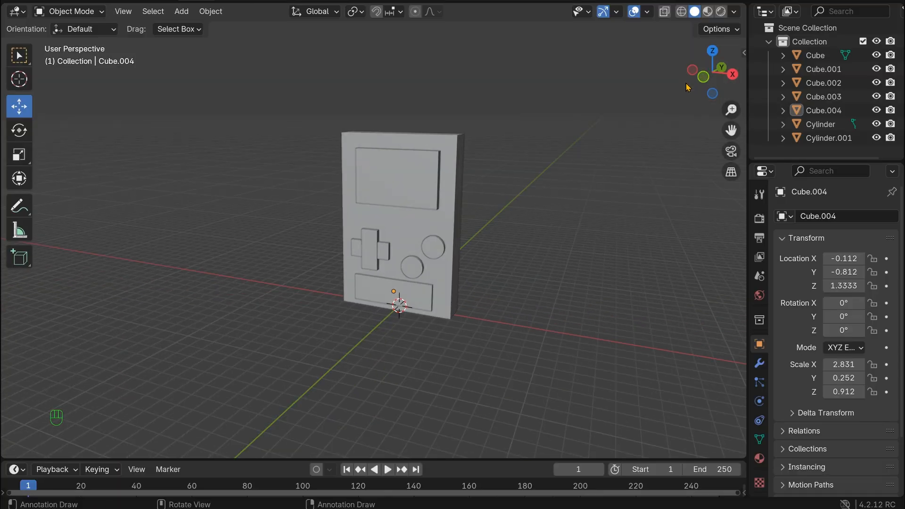
{"action": "scroll", "coordinate": [571, 171], "scroll_direction": "up", "scroll_amount": 2}
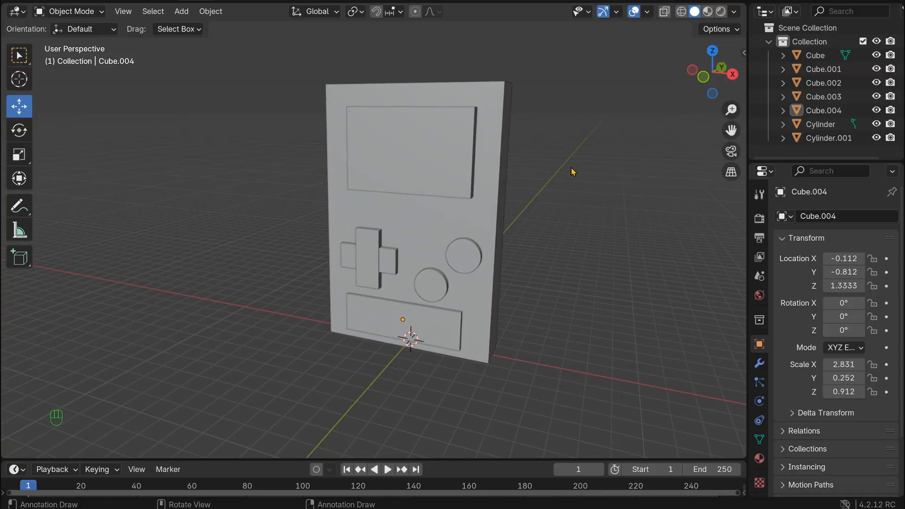
{"action": "left_click_drag", "start_coordinate": [711, 76], "coordinate": [690, 85]}
{"action": "left_click", "coordinate": [436, 173]}
{"action": "left_click", "coordinate": [470, 127]}
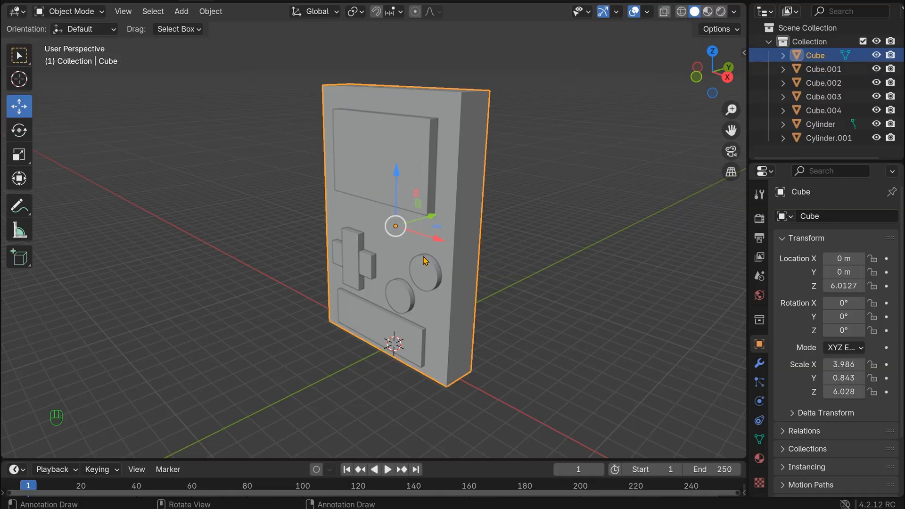
{"action": "key", "text": "Tab"}
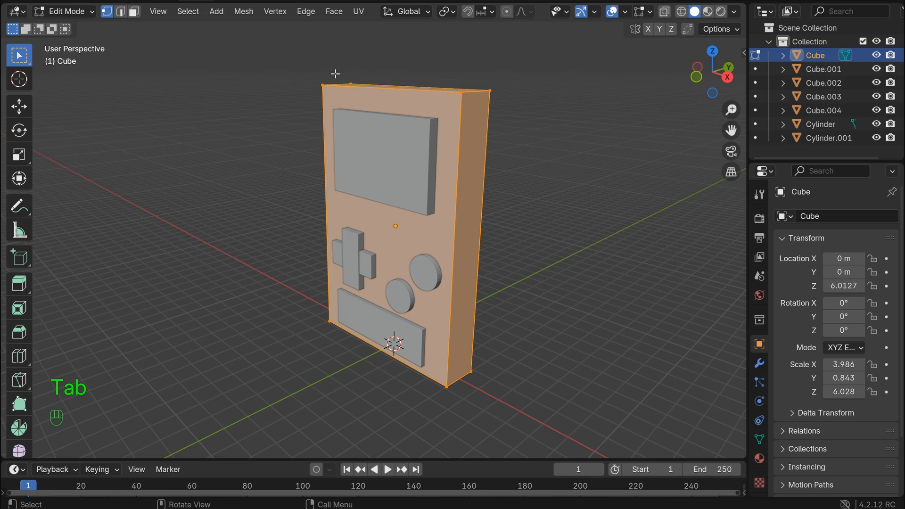
{"action": "left_click_drag", "start_coordinate": [712, 78], "coordinate": [726, 78]}
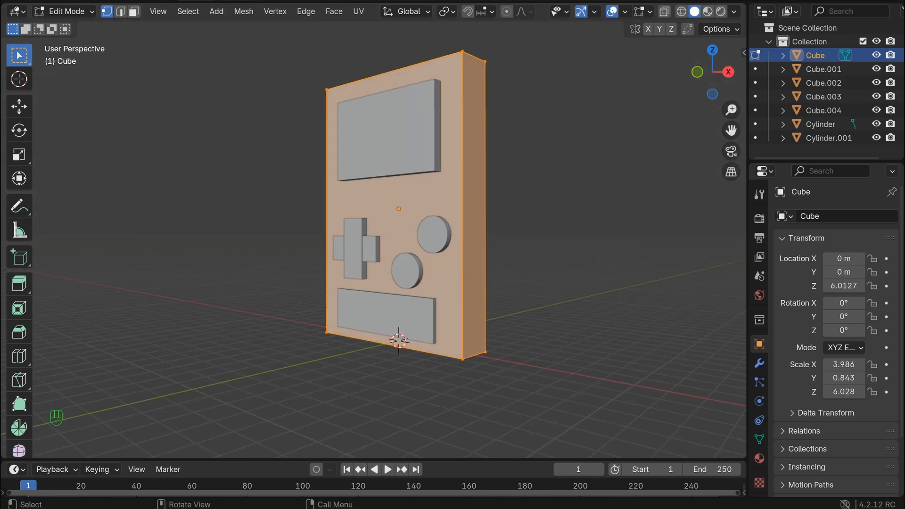
{"action": "left_click", "coordinate": [125, 14]}
{"action": "left_click", "coordinate": [472, 356]}
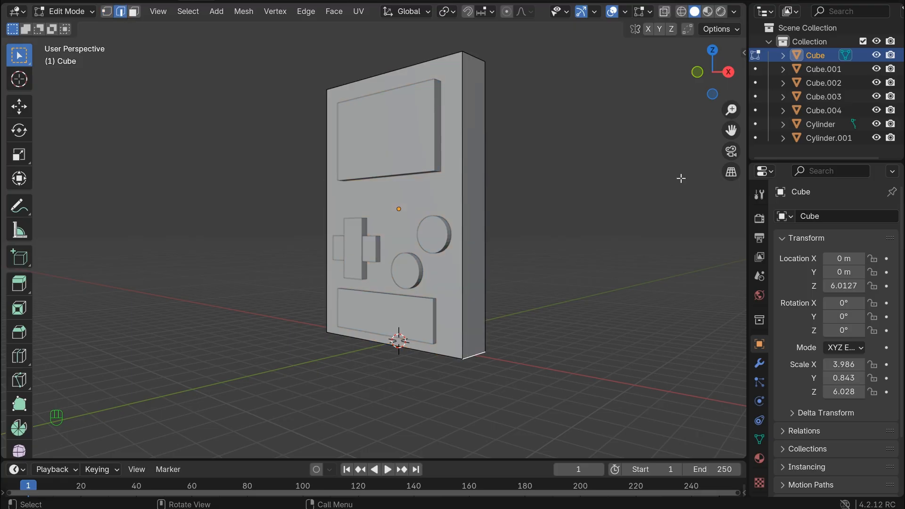
{"action": "left_click_drag", "start_coordinate": [717, 76], "coordinate": [722, 77]}
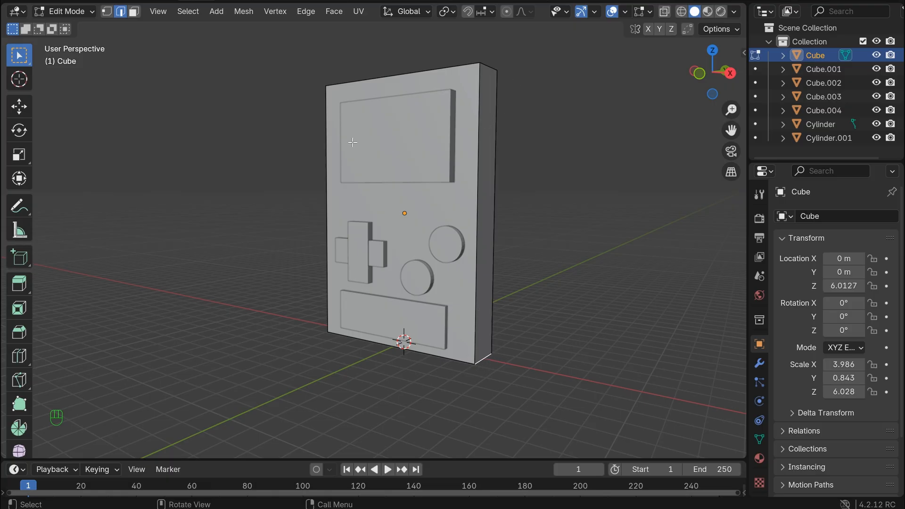
{"action": "left_click_drag", "start_coordinate": [714, 71], "coordinate": [695, 76]}
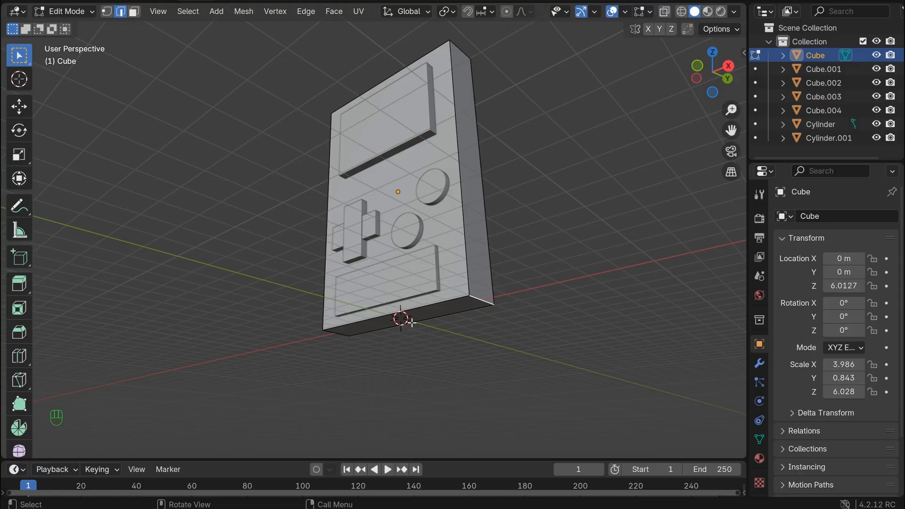
Try a single-segment bevel of about 0.3 m on the body's lower-right corner edge, and undo it.
{"action": "key", "text": "ctrl+b"}
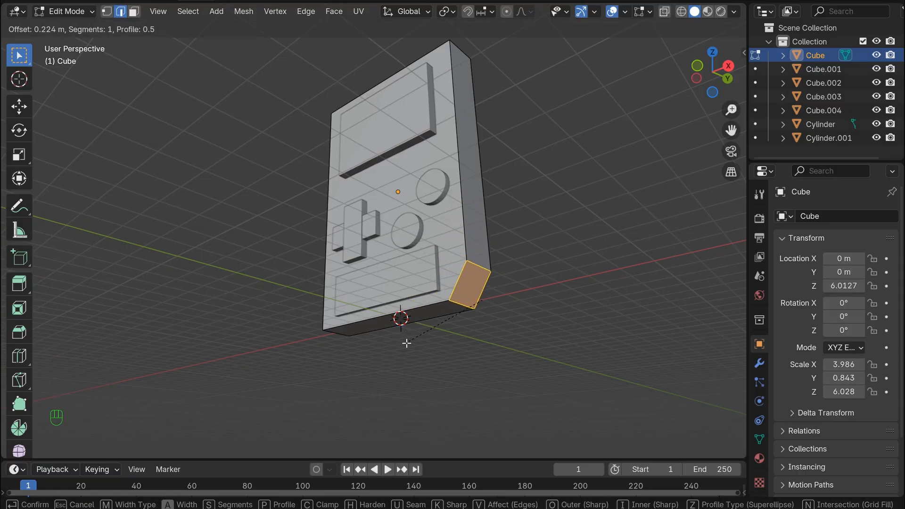
{"action": "left_click", "coordinate": [380, 340]}
{"action": "left_click_drag", "start_coordinate": [709, 70], "coordinate": [703, 66]}
{"action": "key", "text": "KP_1"}
{"action": "key", "text": "ctrl+z"}
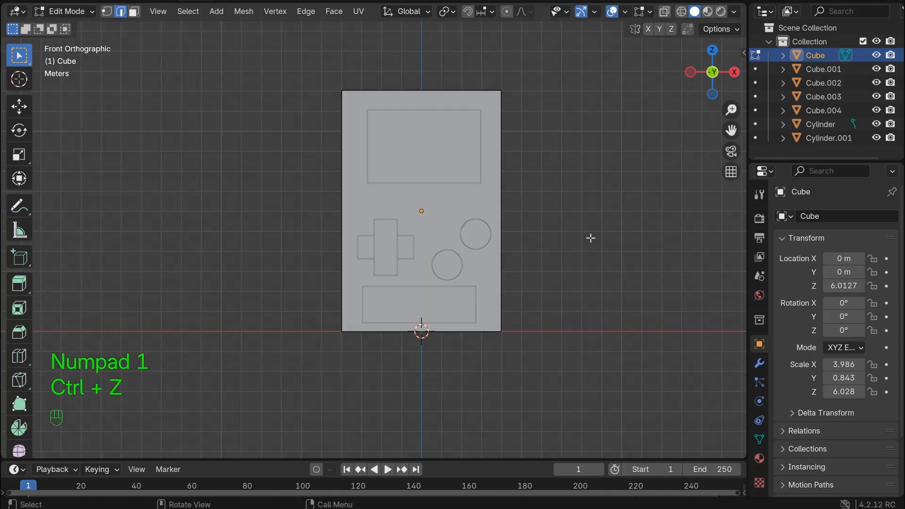
{"action": "key", "text": "ctrl+b"}
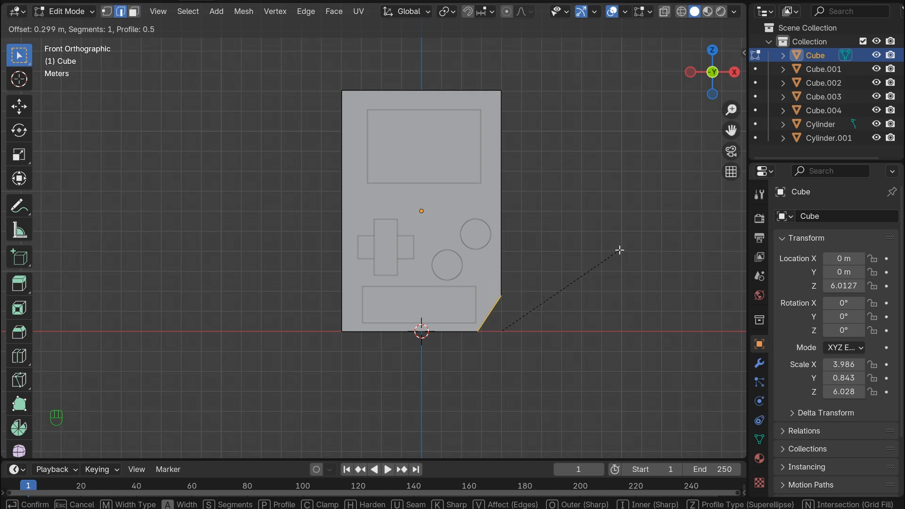
{"action": "left_click", "coordinate": [619, 249]}
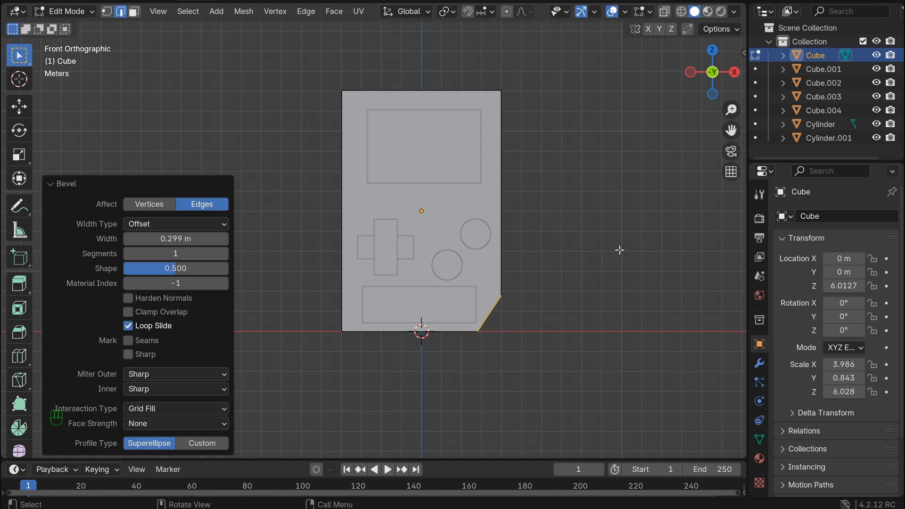
{"action": "key", "text": "ctrl+z"}
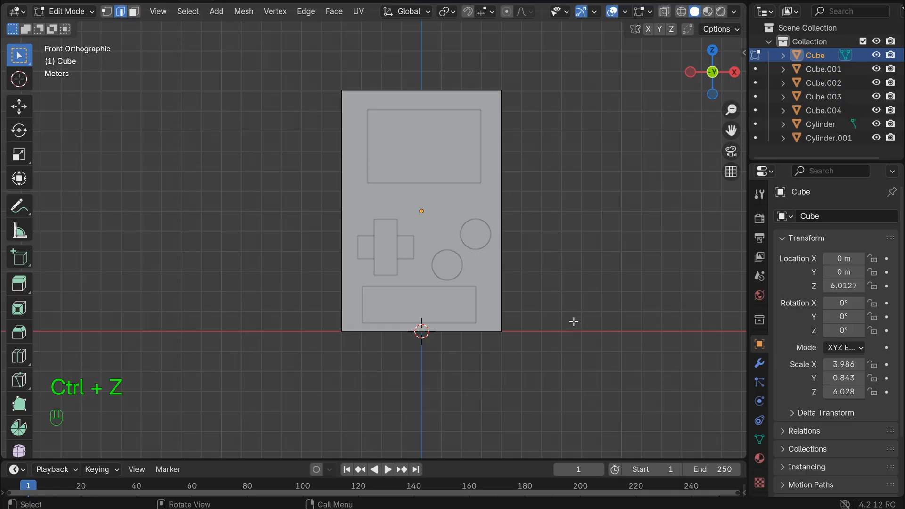
Apply all transforms to the body block and resume editing its mesh.
{"action": "key", "text": "Tab"}
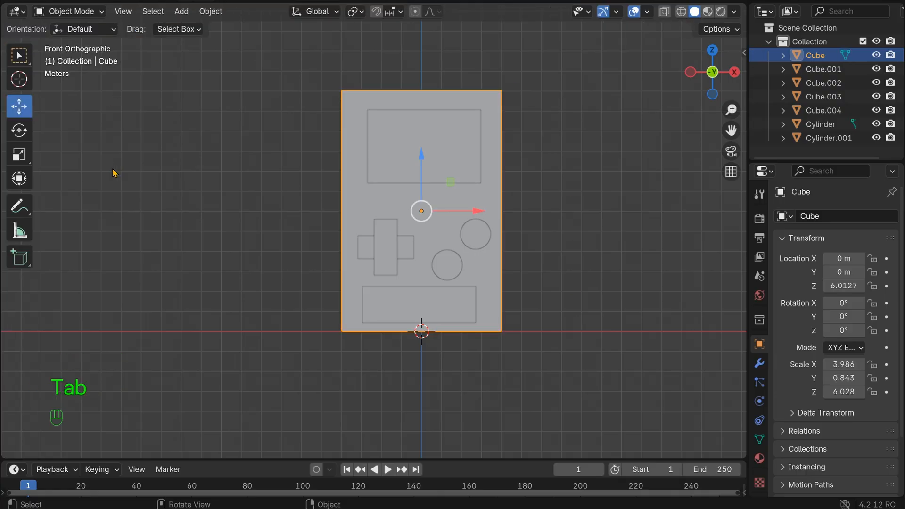
{"action": "left_click", "coordinate": [133, 274]}
{"action": "left_click", "coordinate": [359, 104]}
{"action": "key", "text": "ctrl+a"}
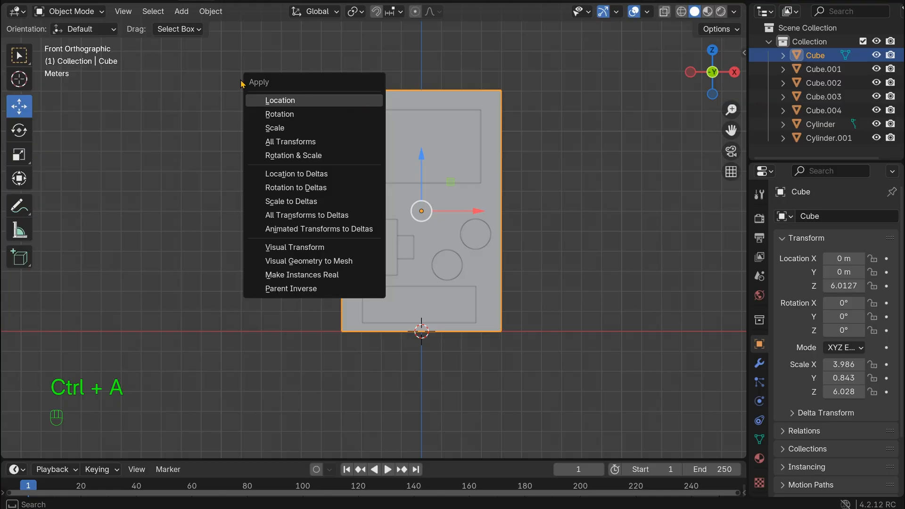
{"action": "left_click", "coordinate": [273, 145]}
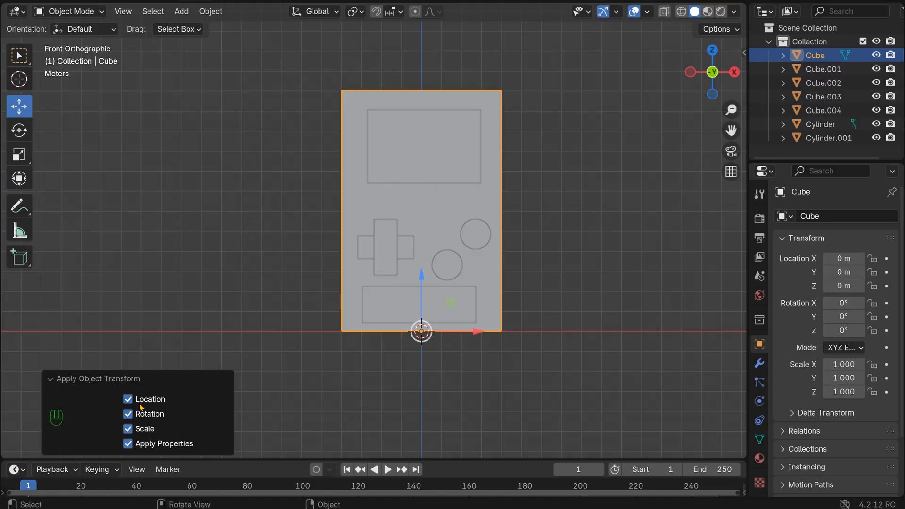
{"action": "key", "text": "Tab"}
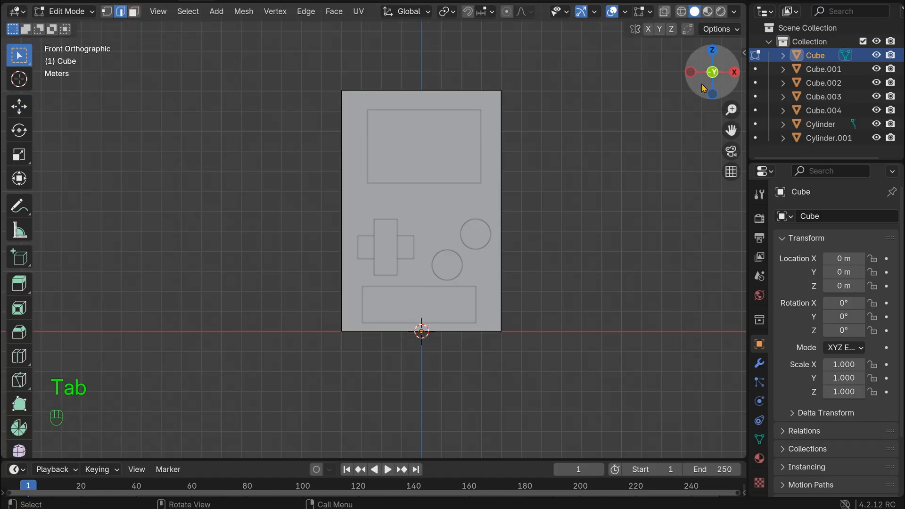
Try a single-segment bevel of about 1.73 m on the body's lower-right corner edge, and undo it.
{"action": "middle_click_drag", "start_coordinate": [556, 151], "coordinate": [432, 139]}
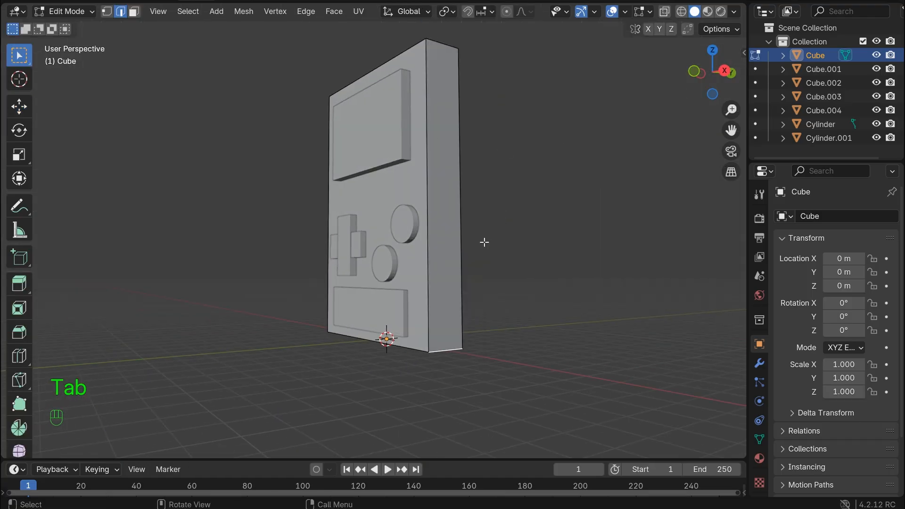
{"action": "key", "text": "ctrl+b"}
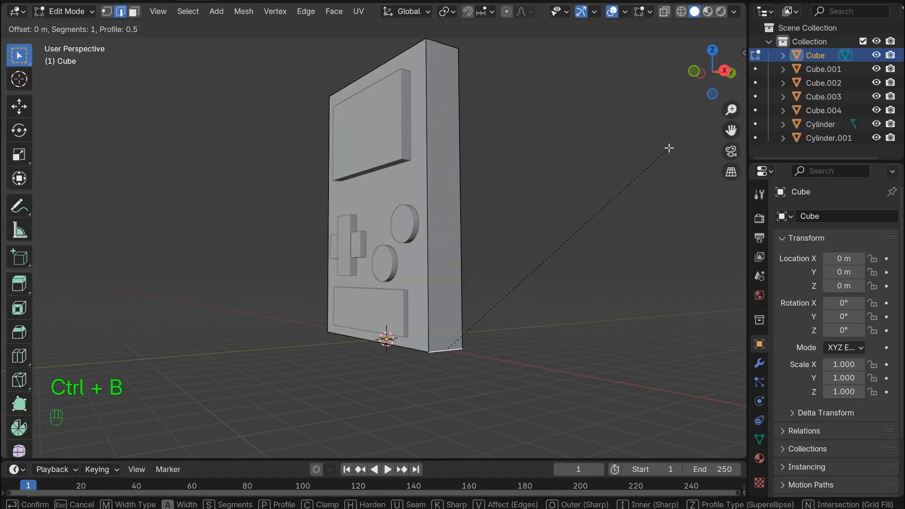
{"action": "left_click", "coordinate": [705, 160]}
{"action": "key", "text": "KP_1"}
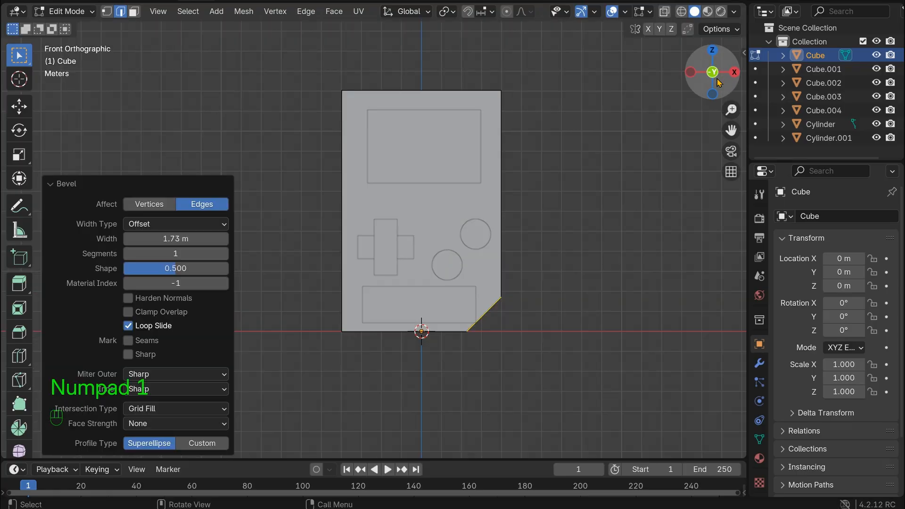
{"action": "key", "text": "ctrl+z"}
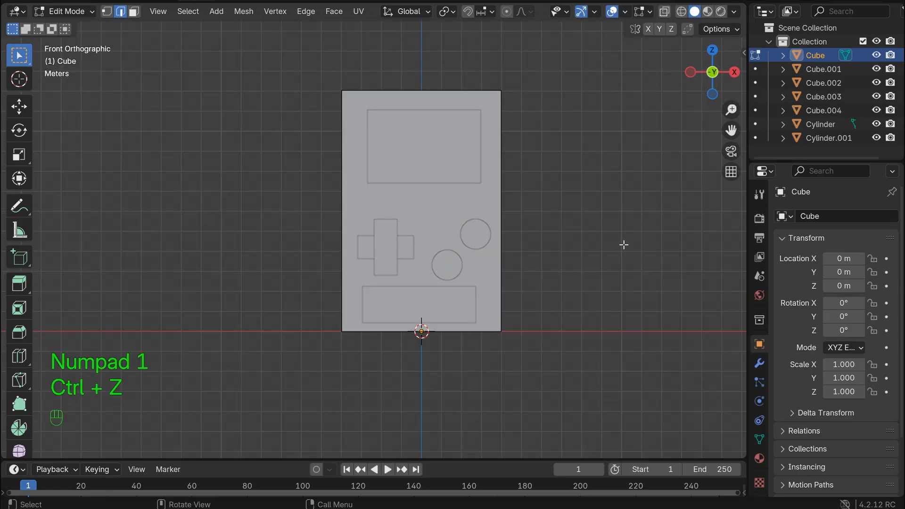
Round the body's lower-right corner edge in front view with a bevel of about 1.46 m and 7 segments, and return to Object Mode.
{"action": "key", "text": "ctrl+b"}
{"action": "mouse_move", "coordinate": [645, 249]}
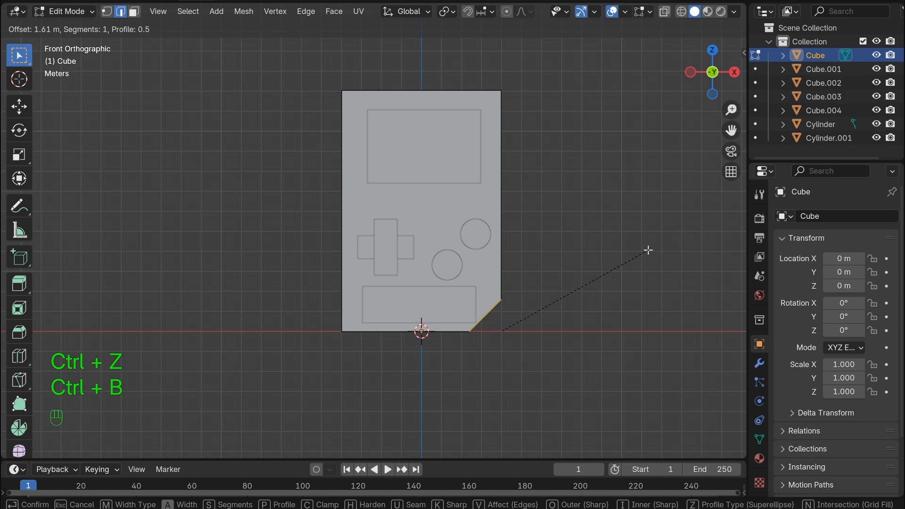
{"action": "scroll", "coordinate": [645, 251], "scroll_direction": "up", "scroll_amount": 2}
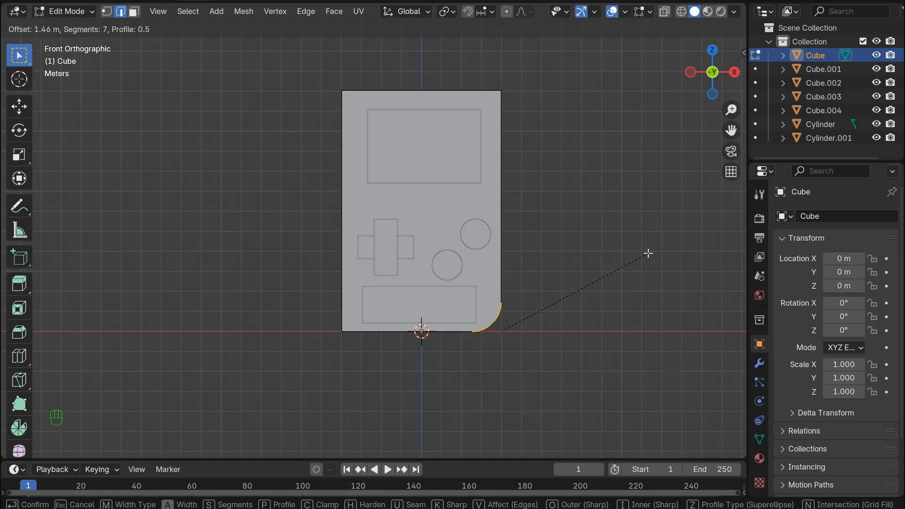
{"action": "left_click", "coordinate": [648, 252]}
{"action": "left_click_drag", "start_coordinate": [702, 76], "coordinate": [729, 71]}
{"action": "key", "text": "Tab"}
{"action": "left_click", "coordinate": [615, 141]}
{"action": "scroll", "coordinate": [616, 219], "scroll_direction": "down", "scroll_amount": 4}
{"action": "left_click", "coordinate": [385, 200]}
{"action": "key", "text": "Tab"}
{"action": "key", "text": "Tab"}
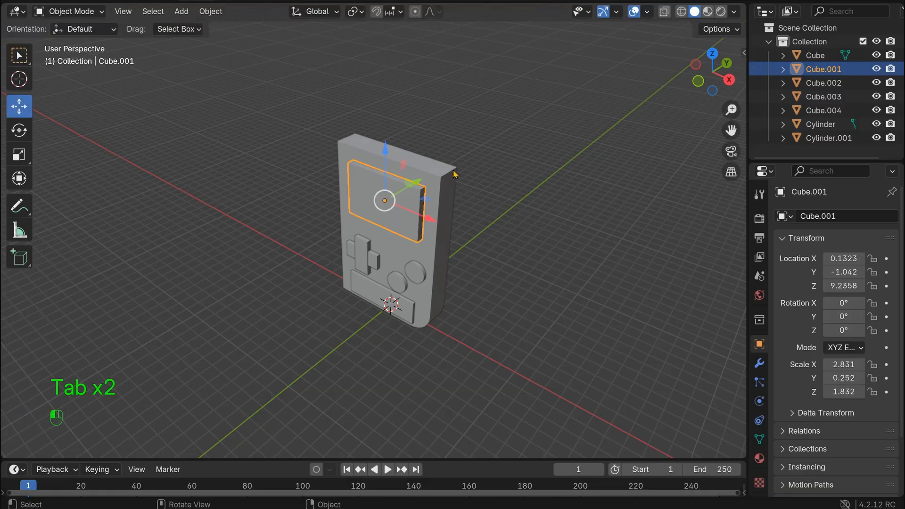
Round the body's three remaining corner edges with a bevel of about 0.79 m and 7 segments, and leave mesh editing.
{"action": "left_click", "coordinate": [454, 173]}
{"action": "key", "text": "Tab"}
{"action": "left_click_drag", "start_coordinate": [692, 69], "coordinate": [570, 116]}
{"action": "left_click_drag", "start_coordinate": [710, 73], "coordinate": [728, 33]}
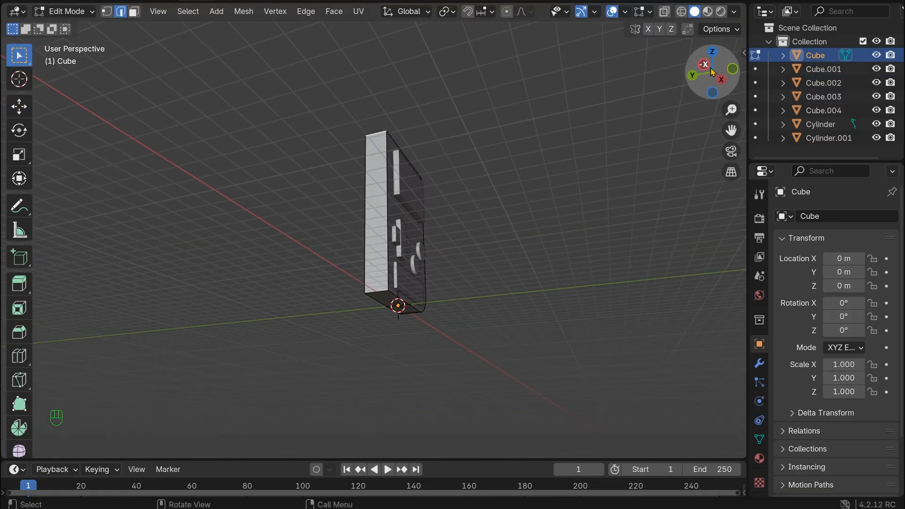
{"action": "left_click", "coordinate": [375, 297], "text": "shift"}
{"action": "left_click_drag", "start_coordinate": [703, 83], "coordinate": [644, 87]}
{"action": "key", "text": "ctrl+b"}
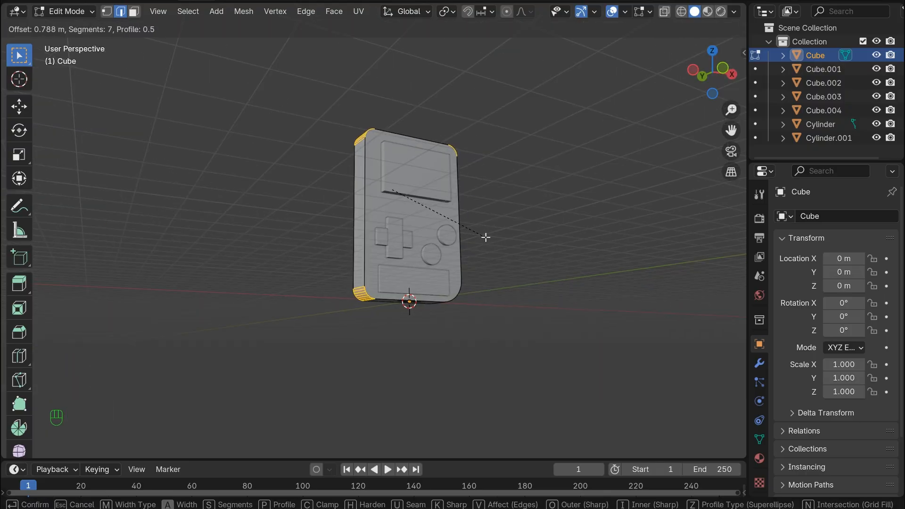
{"action": "left_click", "coordinate": [485, 237]}
{"action": "key", "text": "Tab"}
Push the screen block back along Y into the body's front face, to about Y -0.96 m.
{"action": "mouse_move", "coordinate": [712, 71]}
{"action": "left_mouse_down"}
{"action": "mouse_move", "coordinate": [721, 61]}
{"action": "mouse_move", "coordinate": [630, 59]}
{"action": "mouse_move", "coordinate": [533, 94]}
{"action": "mouse_move", "coordinate": [657, 94]}
{"action": "mouse_move", "coordinate": [734, 70]}
{"action": "mouse_move", "coordinate": [696, 78]}
{"action": "left_mouse_up"}
{"action": "scroll", "coordinate": [451, 163], "scroll_direction": "up", "scroll_amount": 3}
{"action": "left_click", "coordinate": [530, 115]}
{"action": "left_click_drag", "start_coordinate": [731, 130], "coordinate": [697, 187]}
{"action": "scroll", "coordinate": [686, 133], "scroll_direction": "up", "scroll_amount": 3}
{"action": "left_click_drag", "start_coordinate": [715, 80], "coordinate": [704, 80]}
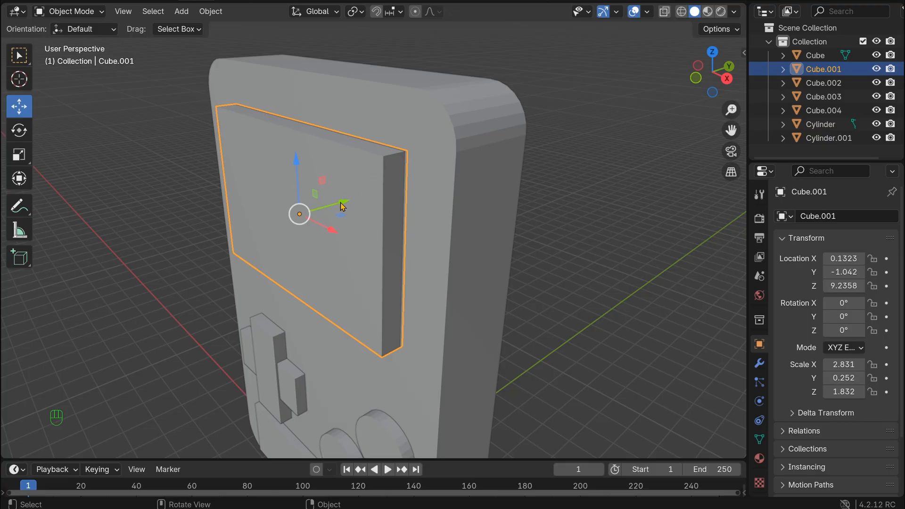
{"action": "mouse_move", "coordinate": [343, 207]}
{"action": "left_mouse_down"}
{"action": "mouse_move", "coordinate": [265, 228]}
{"action": "mouse_move", "coordinate": [359, 201]}
{"action": "left_mouse_up"}
{"action": "left_click", "coordinate": [372, 161]}
{"action": "left_click", "coordinate": [283, 195]}
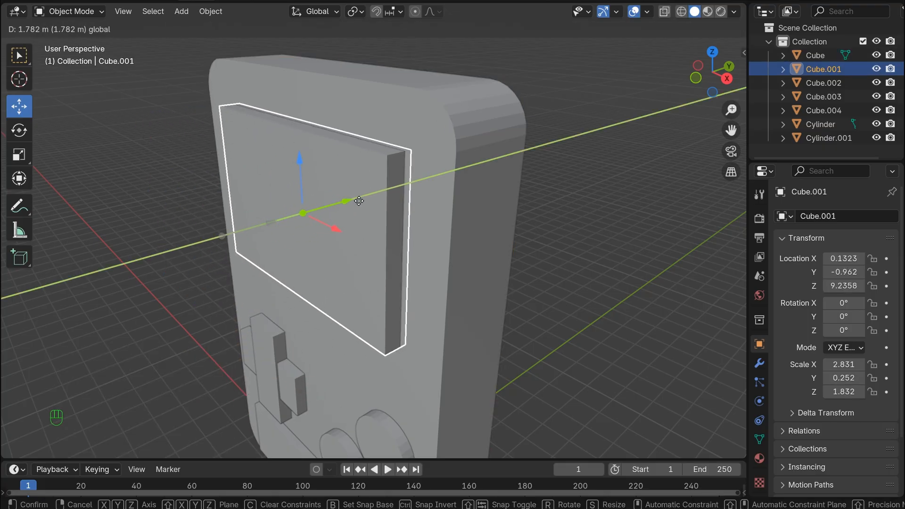
{"action": "left_click_drag", "start_coordinate": [359, 201], "coordinate": [359, 201]}
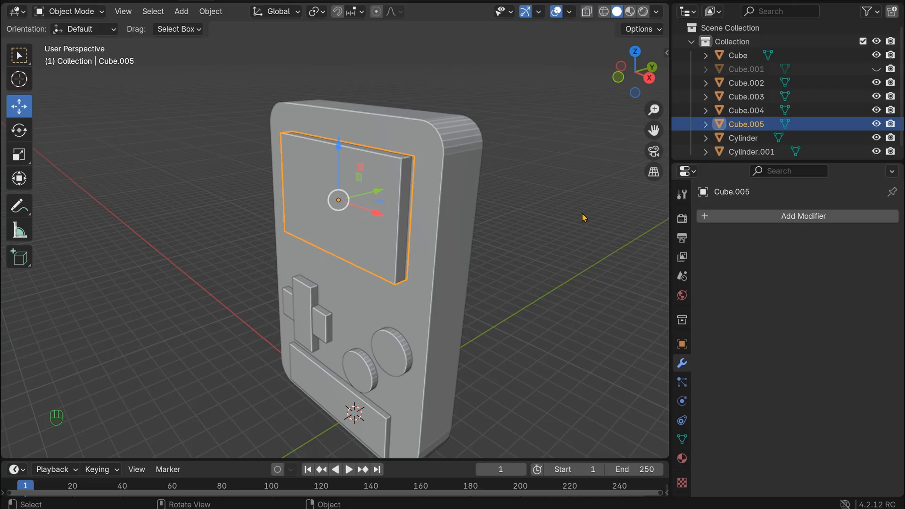
Add a cube and move it clear of the console, about 15.8 m along X and 5 m along Y.
{"action": "scroll", "coordinate": [583, 218], "scroll_direction": "down", "scroll_amount": 5}
{"action": "left_click", "coordinate": [553, 169]}
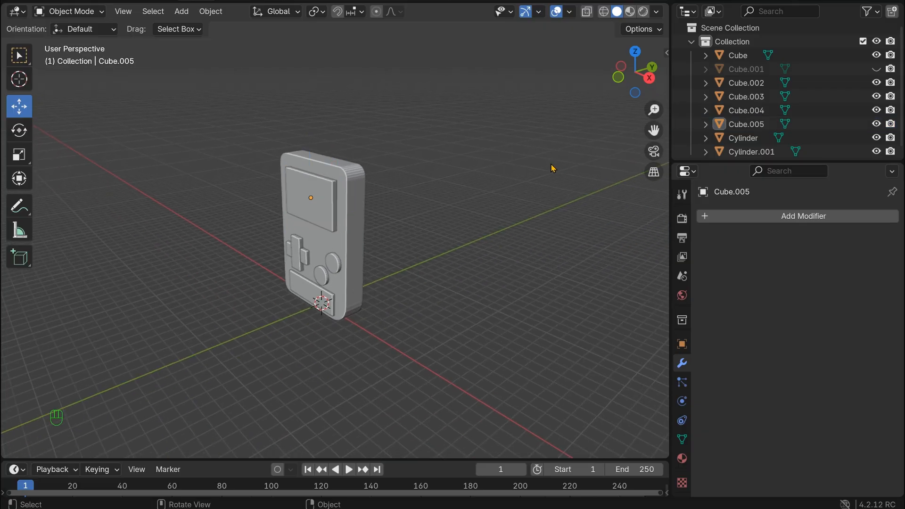
{"action": "key", "text": "shift+a"}
{"action": "mouse_move", "coordinate": [404, 202]}
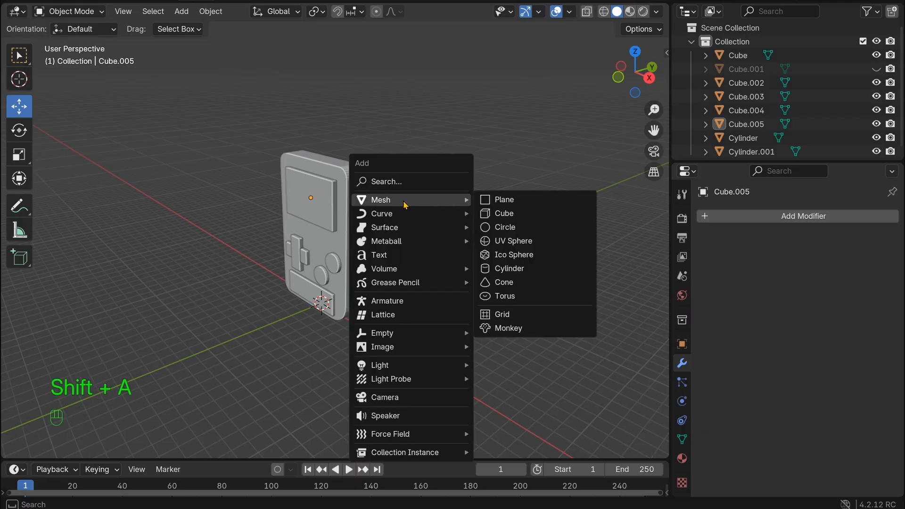
{"action": "left_click", "coordinate": [527, 212]}
{"action": "left_click_drag", "start_coordinate": [354, 324], "coordinate": [523, 428]}
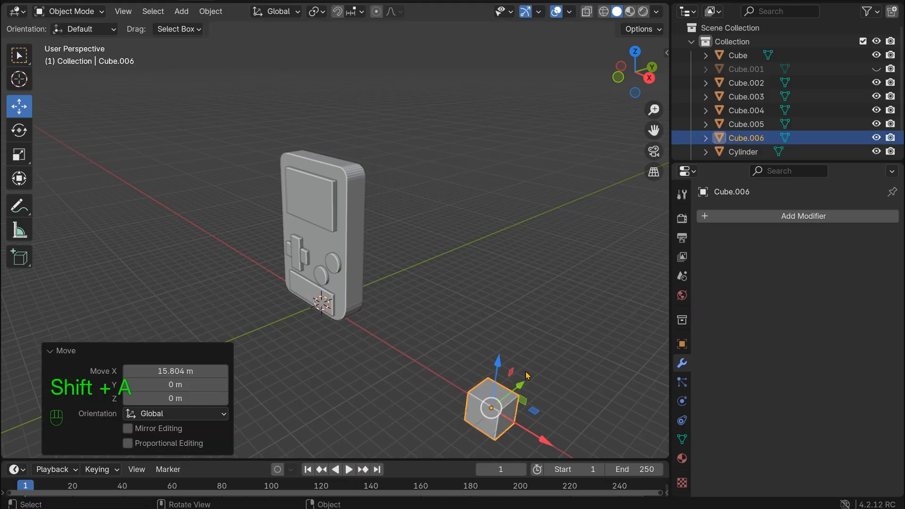
{"action": "left_click_drag", "start_coordinate": [521, 378], "coordinate": [565, 341]}
{"action": "left_click_drag", "start_coordinate": [654, 131], "coordinate": [561, 40]}
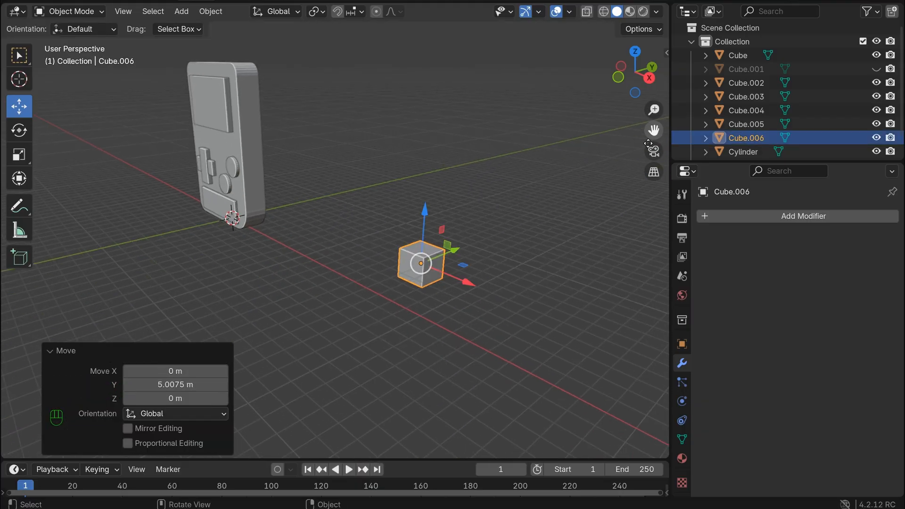
Duplicate the separate cube and offset the copy diagonally upward, about 0.5 m in X, 1.1 m in Y and 0.9 m in Z.
{"action": "scroll", "coordinate": [475, 200], "scroll_direction": "up", "scroll_amount": 4}
{"action": "left_click_drag", "start_coordinate": [650, 130], "coordinate": [530, 127]}
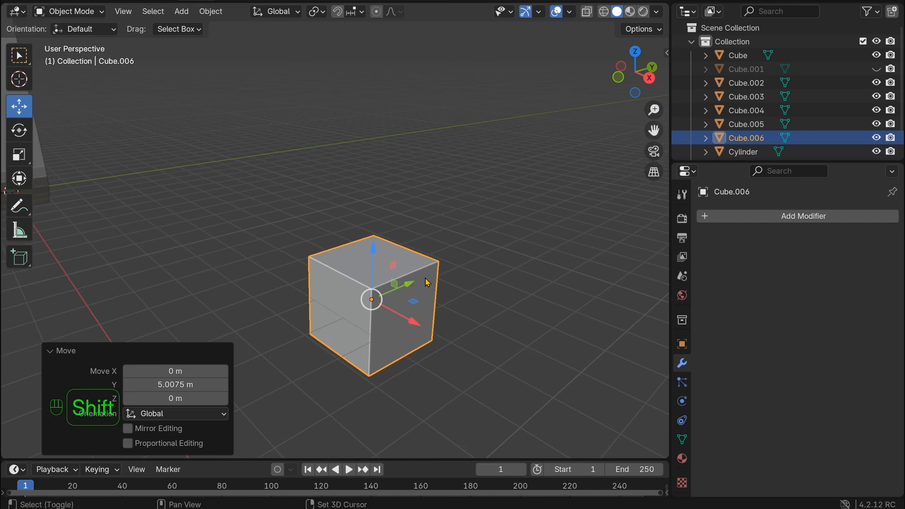
{"action": "key", "text": "shift+d"}
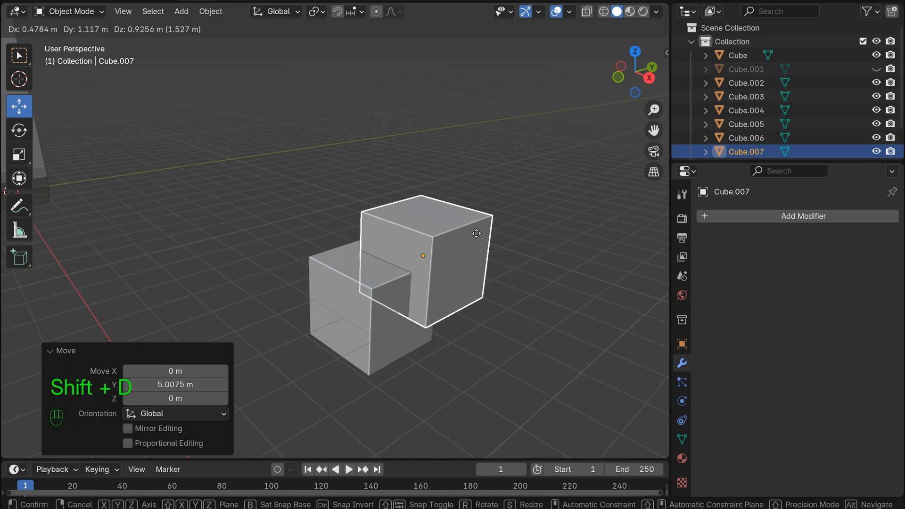
{"action": "left_click", "coordinate": [480, 226]}
{"action": "left_click", "coordinate": [501, 179]}
{"action": "left_click_drag", "start_coordinate": [652, 83], "coordinate": [669, 79]}
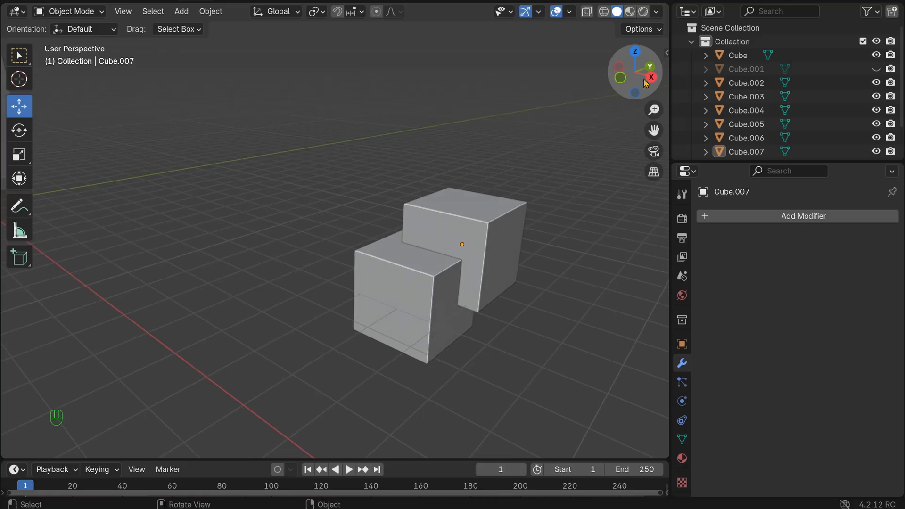
Select the original lower cube of the overlapping pair and add a Boolean modifier to it.
{"action": "left_click", "coordinate": [481, 239]}
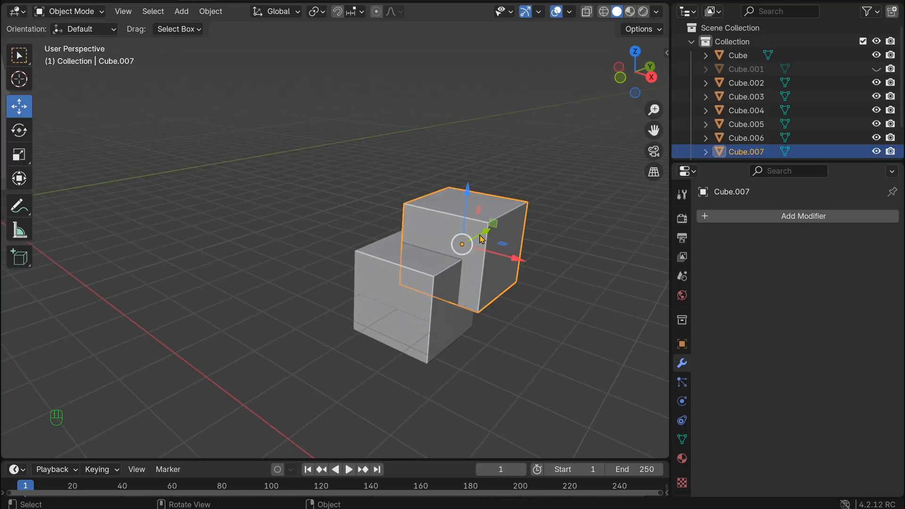
{"action": "left_click", "coordinate": [422, 269]}
{"action": "left_click", "coordinate": [446, 234]}
{"action": "left_click", "coordinate": [415, 283]}
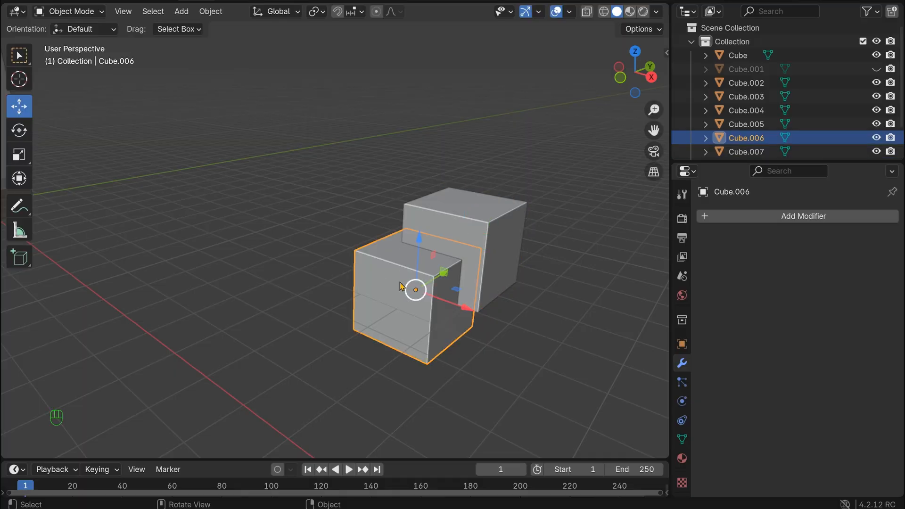
{"action": "left_click", "coordinate": [795, 217]}
{"action": "mouse_move", "coordinate": [797, 216]}
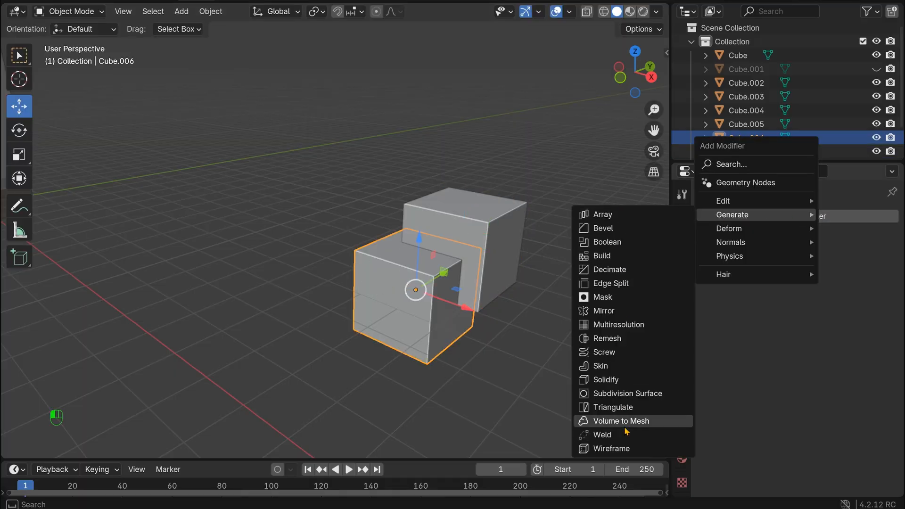
{"action": "left_click", "coordinate": [598, 242]}
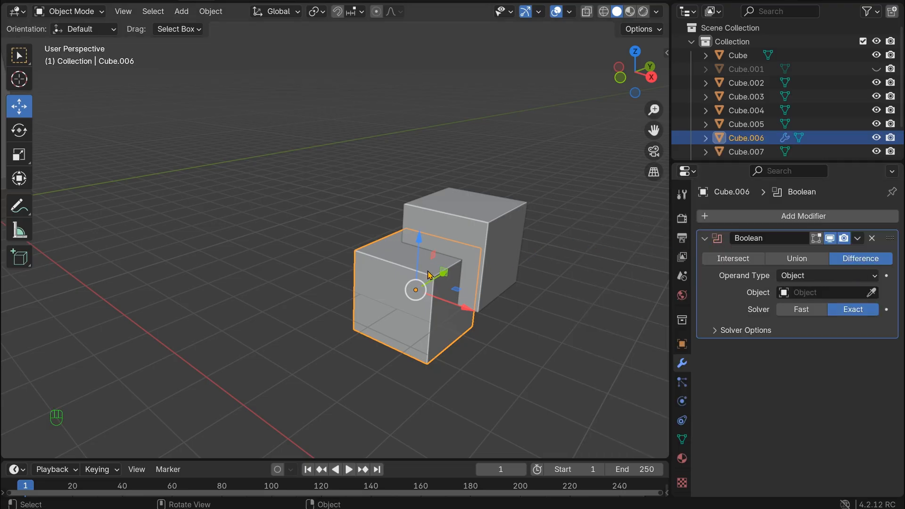
Set the upper duplicate cube, Cube.007, as the object of the lower cube's Difference Boolean.
{"action": "left_click", "coordinate": [481, 194]}
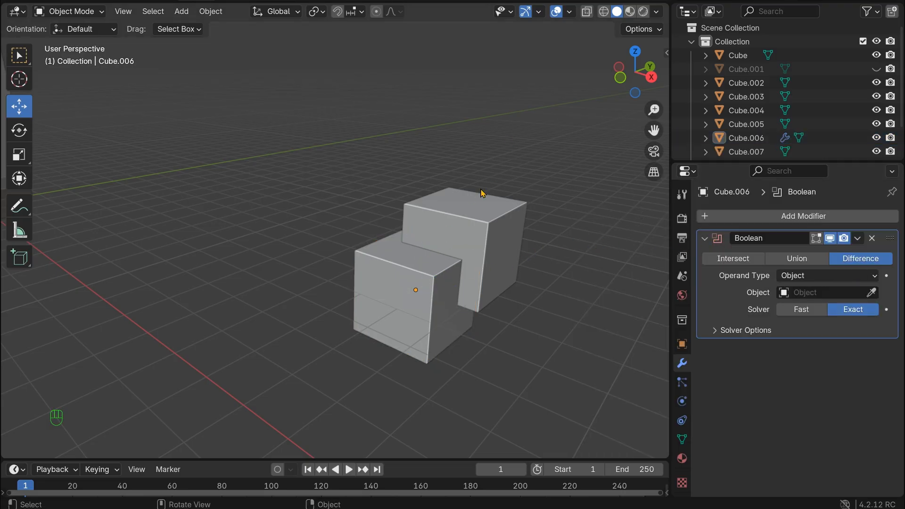
{"action": "left_click", "coordinate": [409, 273]}
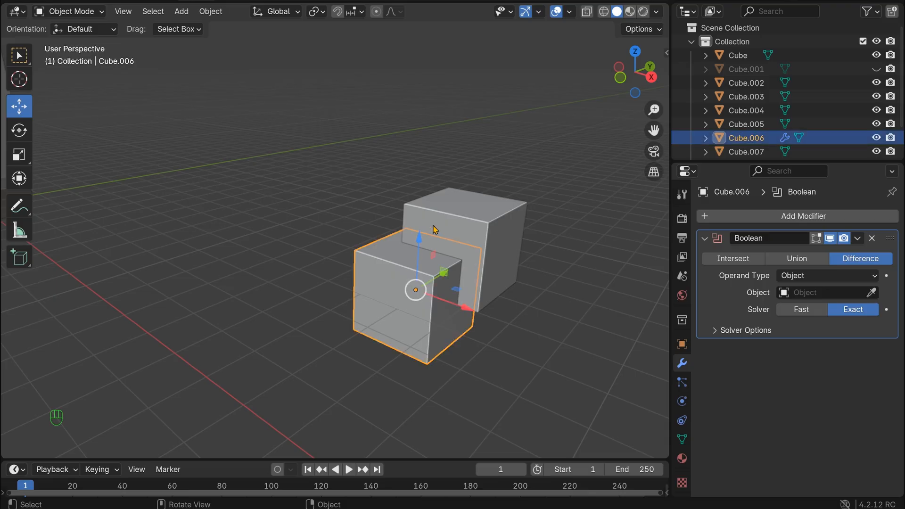
{"action": "left_click", "coordinate": [872, 292]}
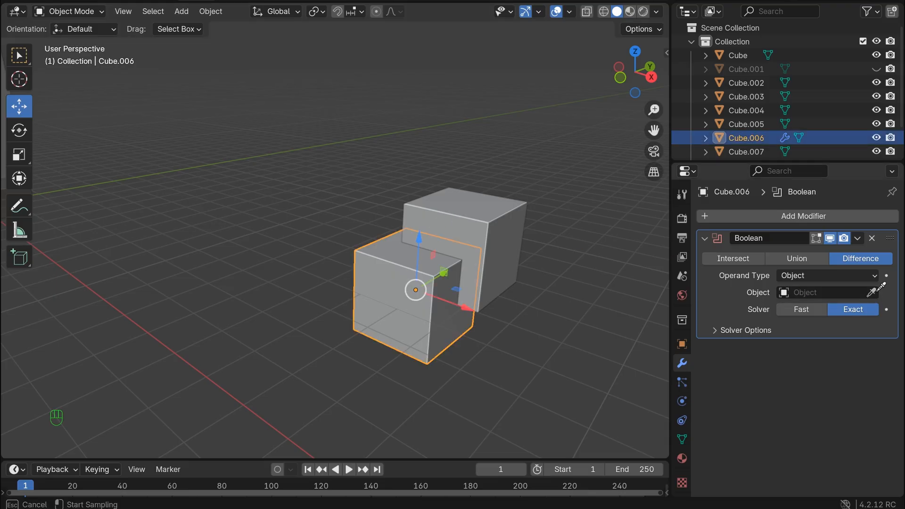
{"action": "left_click", "coordinate": [495, 214]}
{"action": "left_click", "coordinate": [508, 169]}
{"action": "left_click_drag", "start_coordinate": [627, 71], "coordinate": [558, 151]}
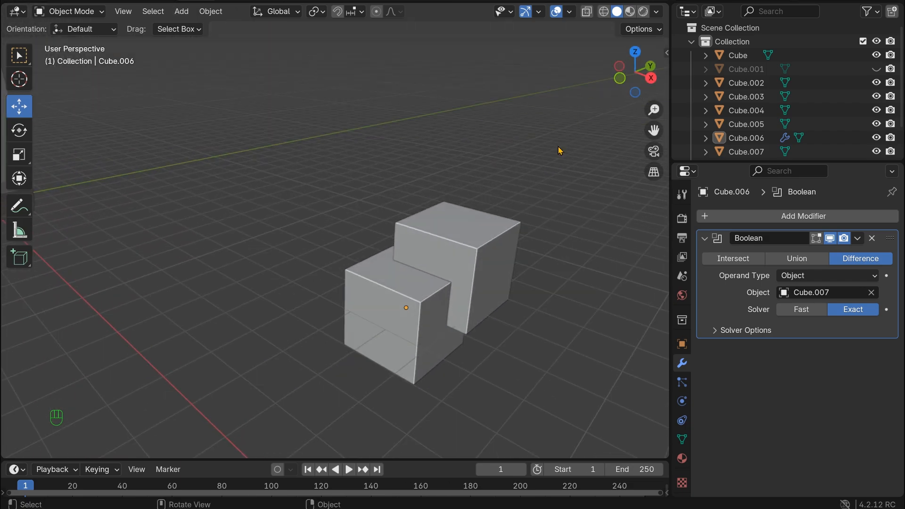
Hide the cutter cube, undo the hiding, and toggle its viewport visibility off and back on.
{"action": "left_click", "coordinate": [478, 243]}
{"action": "key", "text": "h"}
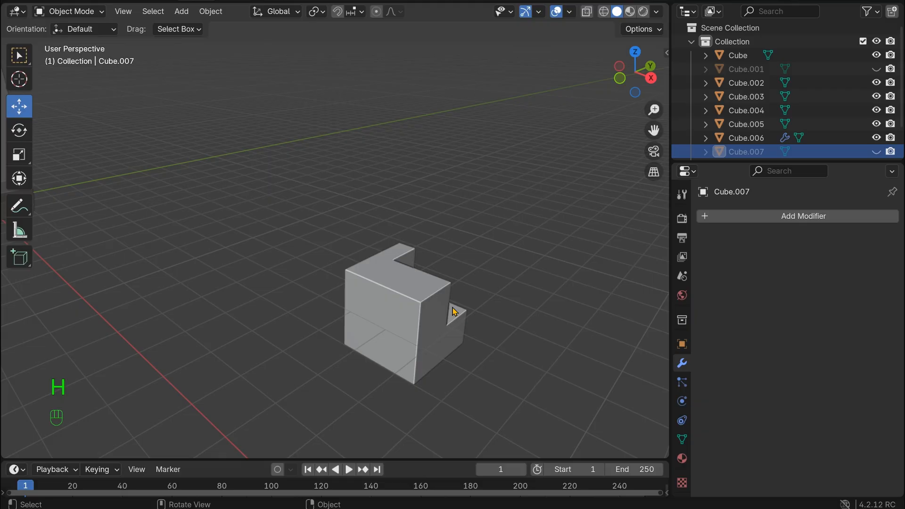
{"action": "key", "text": "ctrl+z"}
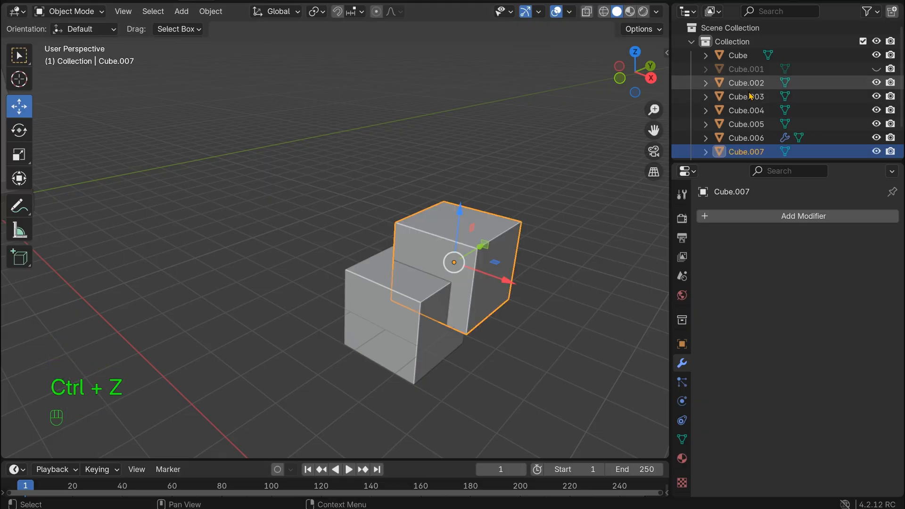
{"action": "left_click", "coordinate": [569, 148]}
{"action": "left_click", "coordinate": [749, 152]}
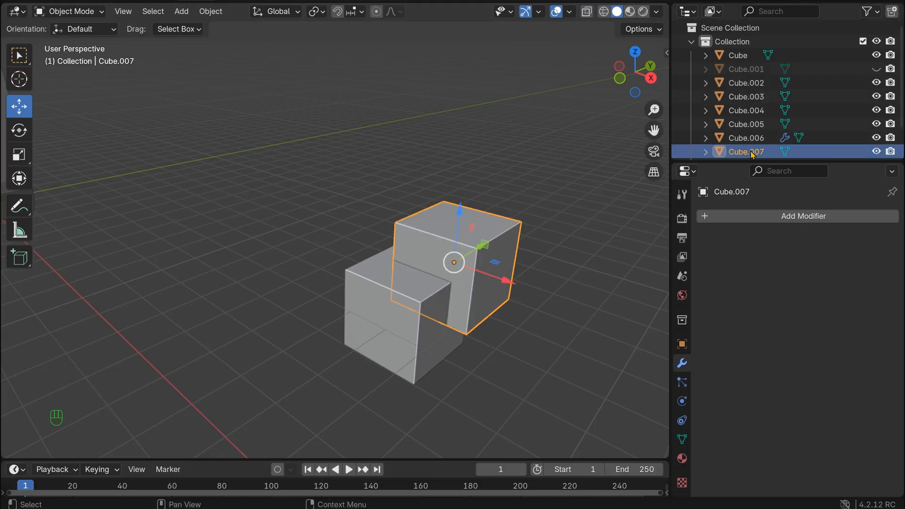
{"action": "left_click", "coordinate": [876, 152]}
{"action": "left_click", "coordinate": [876, 152]}
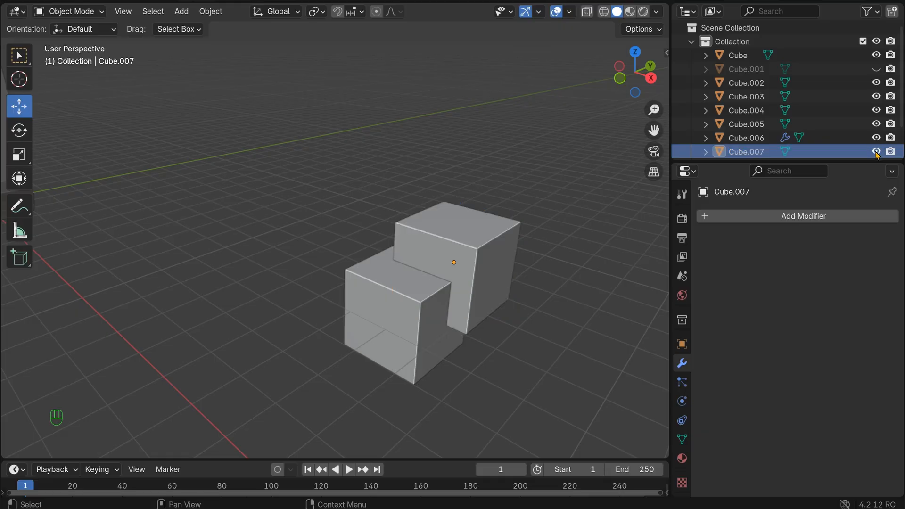
Hide the cutter cube and examine the notch it cuts into the lower cube from the side.
{"action": "left_click", "coordinate": [503, 220]}
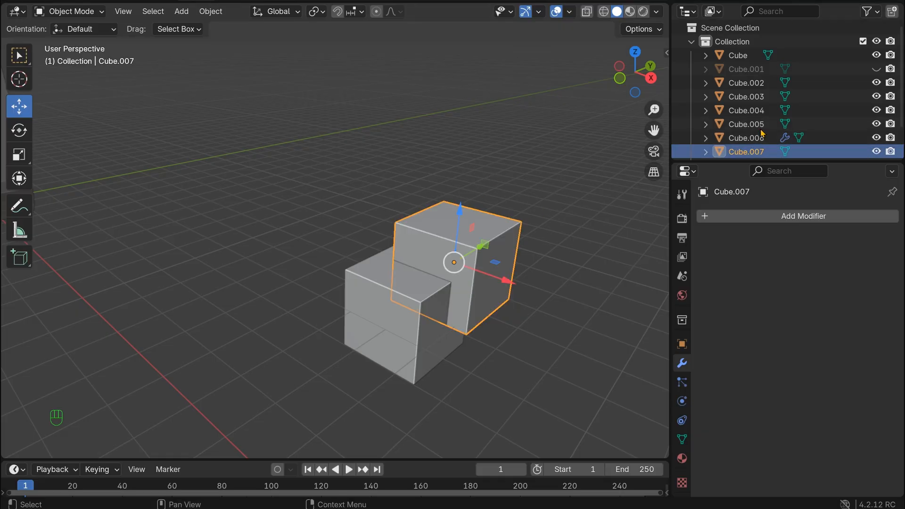
{"action": "key", "text": "h"}
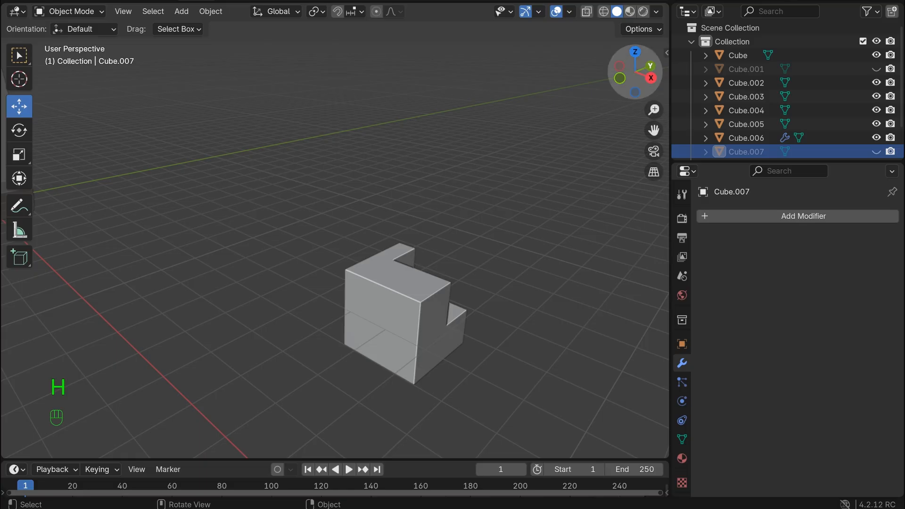
{"action": "left_click_drag", "start_coordinate": [635, 89], "coordinate": [605, 95]}
{"action": "scroll", "coordinate": [667, 140], "scroll_direction": "up", "scroll_amount": 3}
{"action": "left_click_drag", "start_coordinate": [654, 131], "coordinate": [825, 158]}
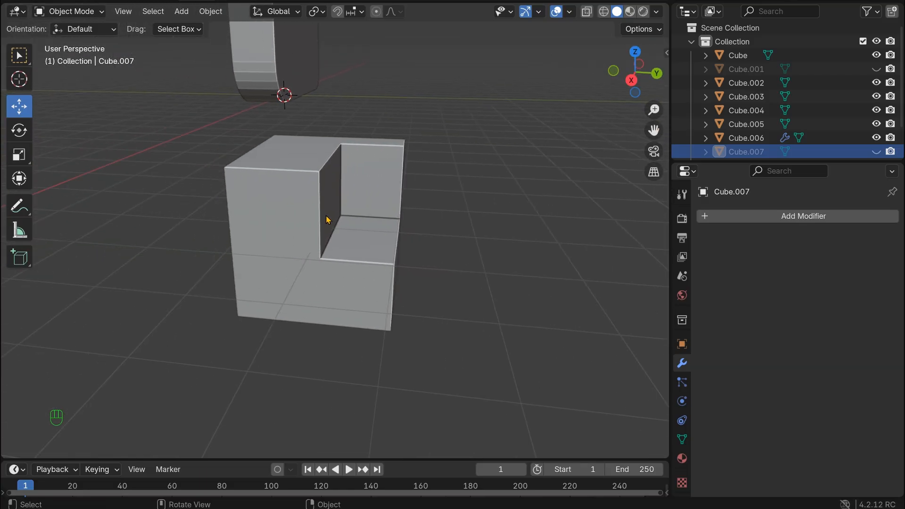
Show the cutter cube, move it about -0.59 m along Y to widen the notch, and hide it again.
{"action": "left_click", "coordinate": [363, 176]}
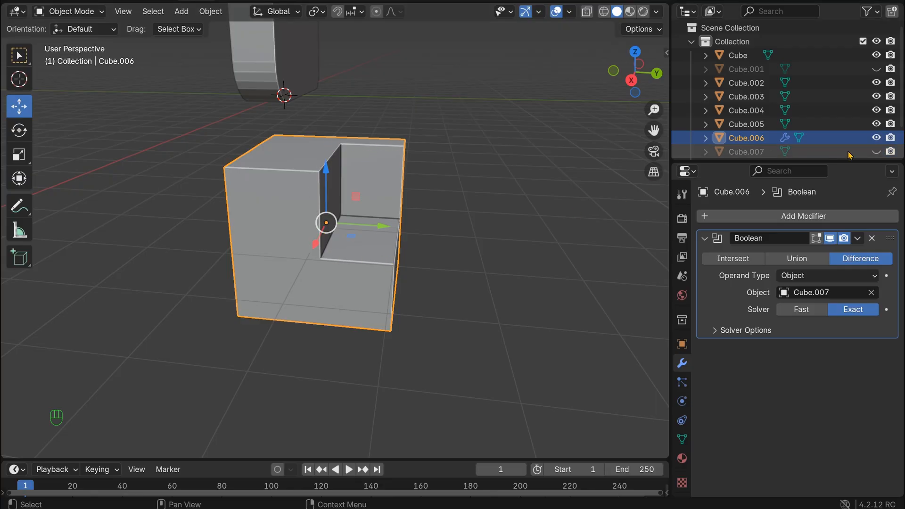
{"action": "left_click", "coordinate": [876, 151]}
{"action": "left_click", "coordinate": [387, 220]}
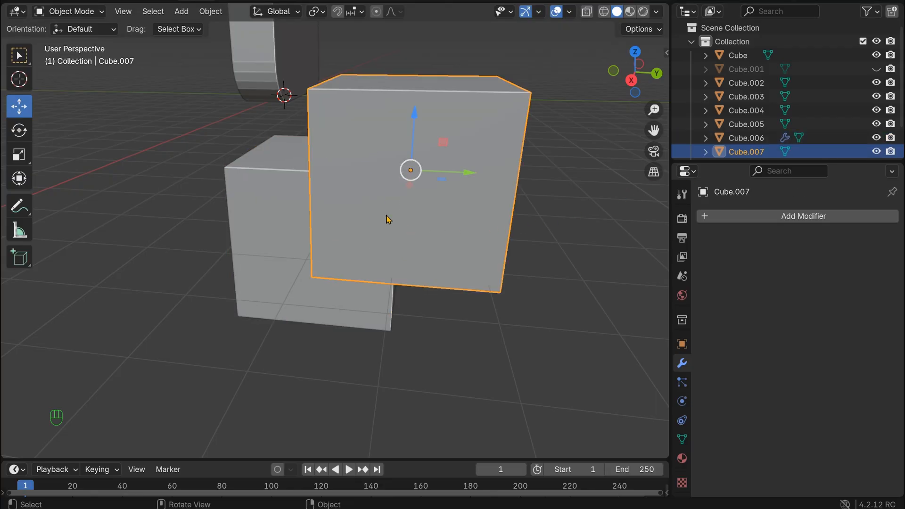
{"action": "left_click_drag", "start_coordinate": [459, 174], "coordinate": [409, 172]}
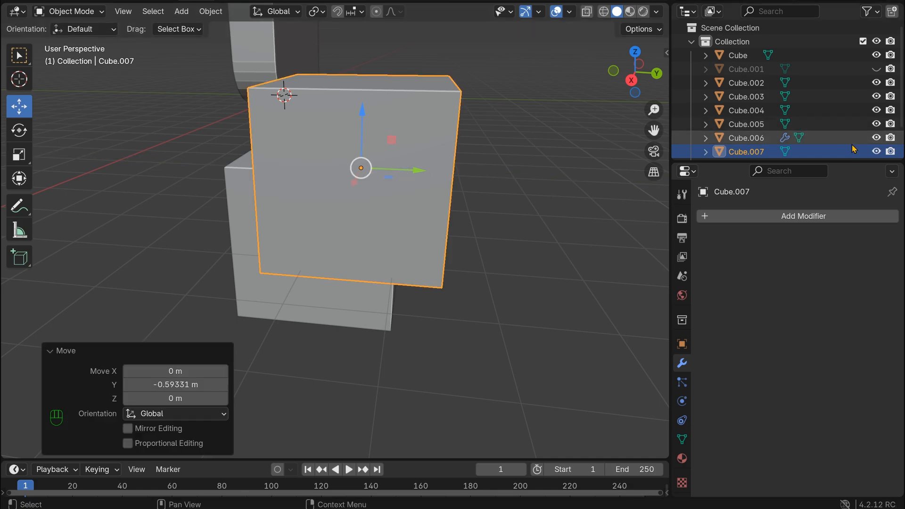
{"action": "left_click", "coordinate": [876, 151]}
{"action": "left_click", "coordinate": [337, 178]}
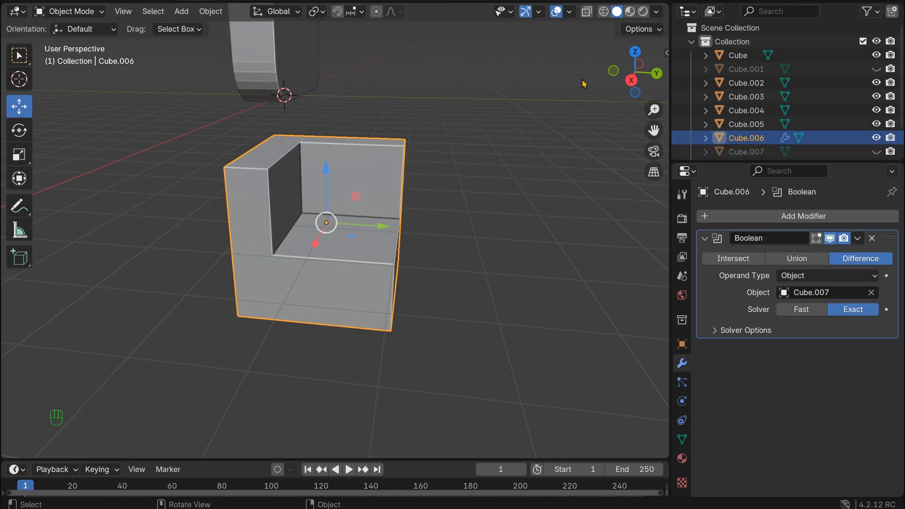
Add a second Boolean modifier set to Difference to the notched cube.
{"action": "left_click_drag", "start_coordinate": [629, 71], "coordinate": [610, 77]}
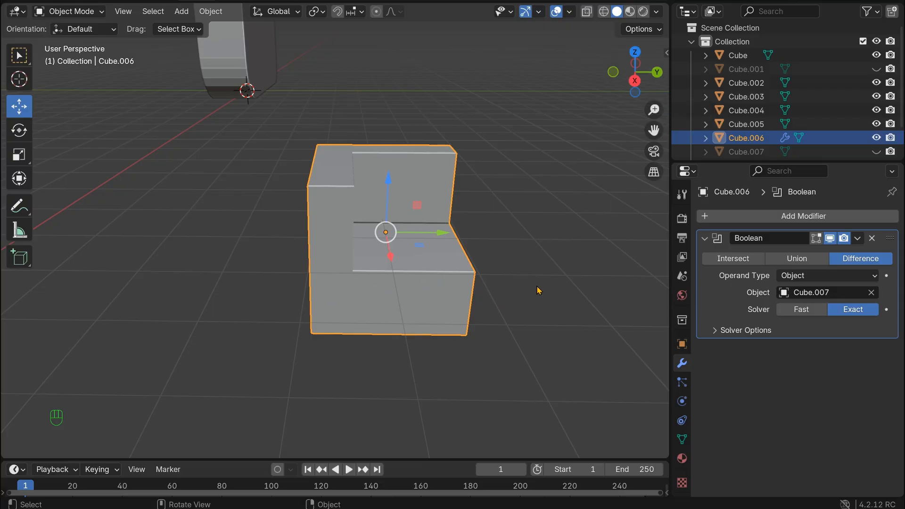
{"action": "left_click", "coordinate": [791, 216]}
{"action": "mouse_move", "coordinate": [791, 220]}
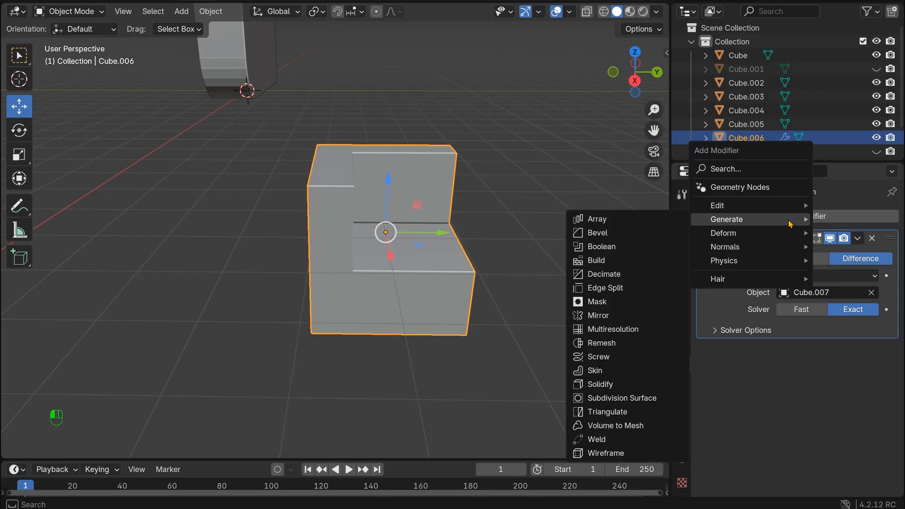
{"action": "left_click", "coordinate": [629, 245]}
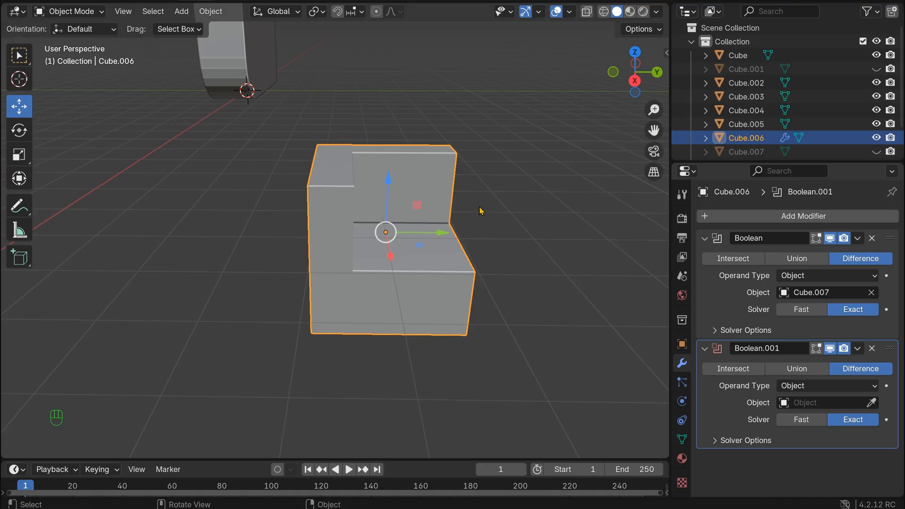
{"action": "left_click", "coordinate": [595, 282]}
{"action": "left_click", "coordinate": [367, 191]}
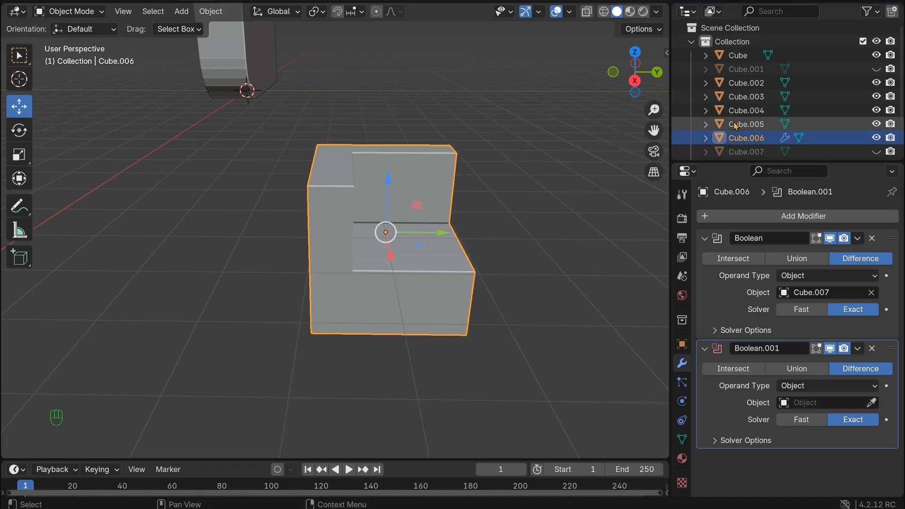
Show the cutter cube, duplicate it about 2.6 m down along Z, and shift the copy along negative Y under the notched cube.
{"action": "left_click", "coordinate": [876, 151]}
{"action": "left_click", "coordinate": [514, 150]}
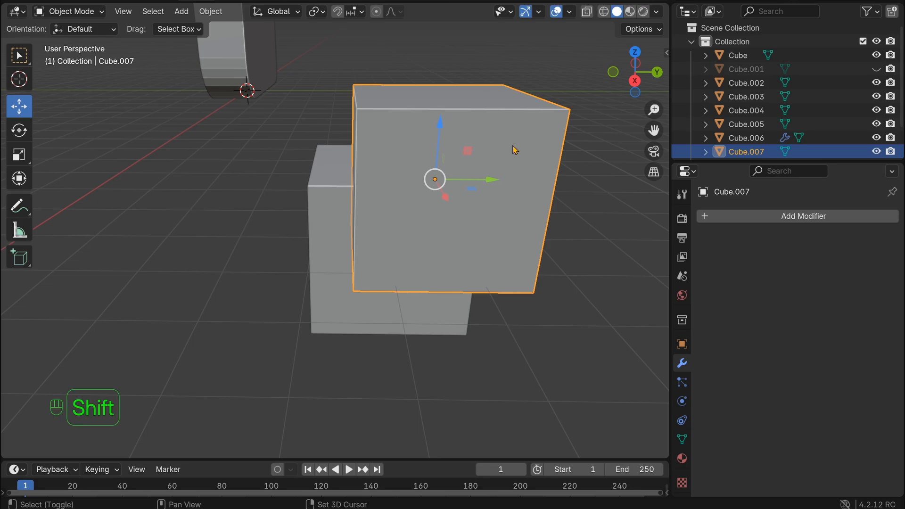
{"action": "key", "text": "shift+d"}
{"action": "key", "text": "z"}
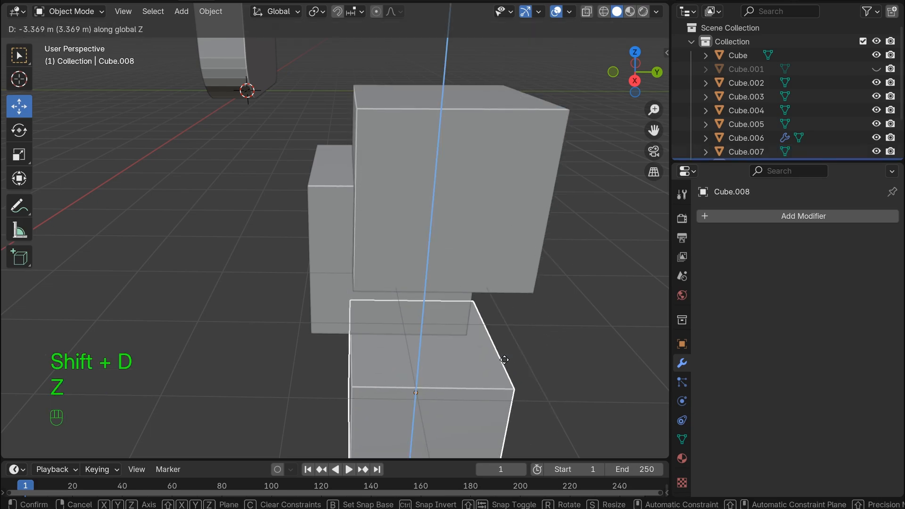
{"action": "left_click", "coordinate": [509, 320]}
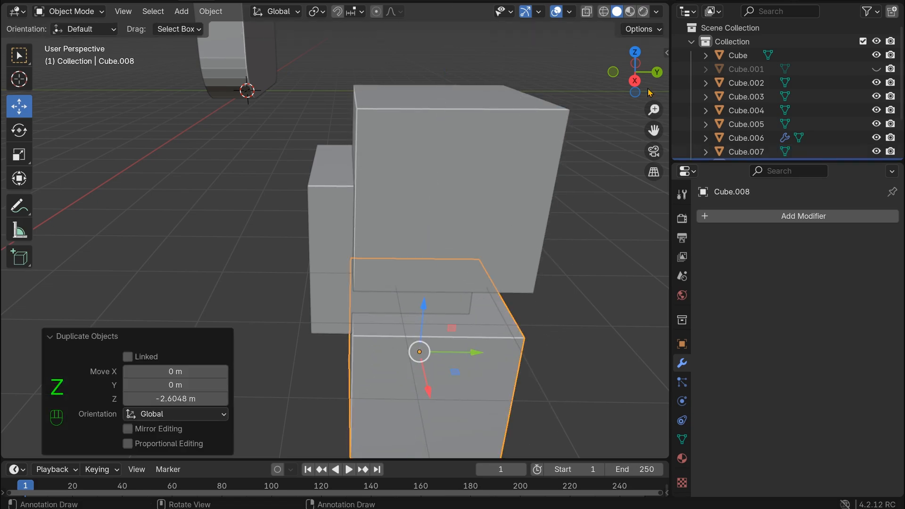
{"action": "left_click_drag", "start_coordinate": [647, 88], "coordinate": [660, 68]}
{"action": "left_click_drag", "start_coordinate": [549, 231], "coordinate": [404, 236]}
{"action": "left_click_drag", "start_coordinate": [635, 70], "coordinate": [632, 86]}
Set the lower duplicate, Cube.008, as the object of the notched cube's second Boolean modifier.
{"action": "left_click", "coordinate": [363, 183]}
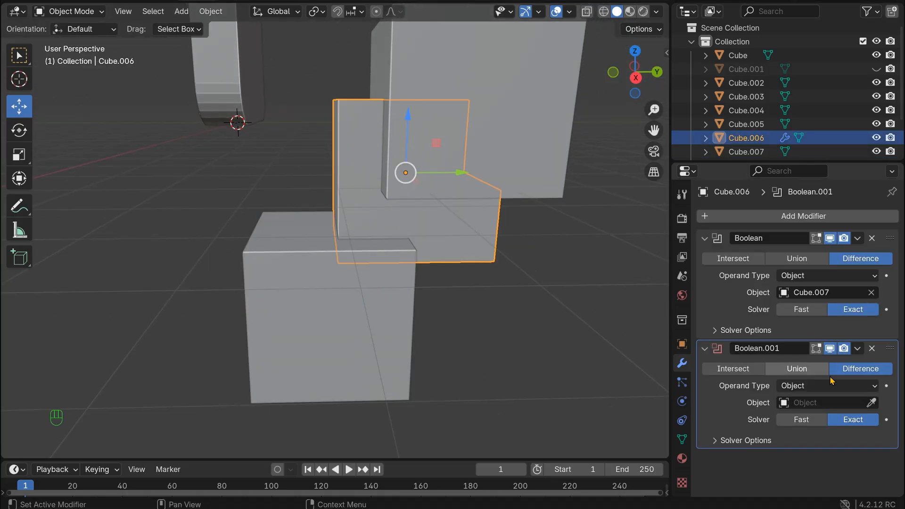
{"action": "left_click", "coordinate": [872, 402]}
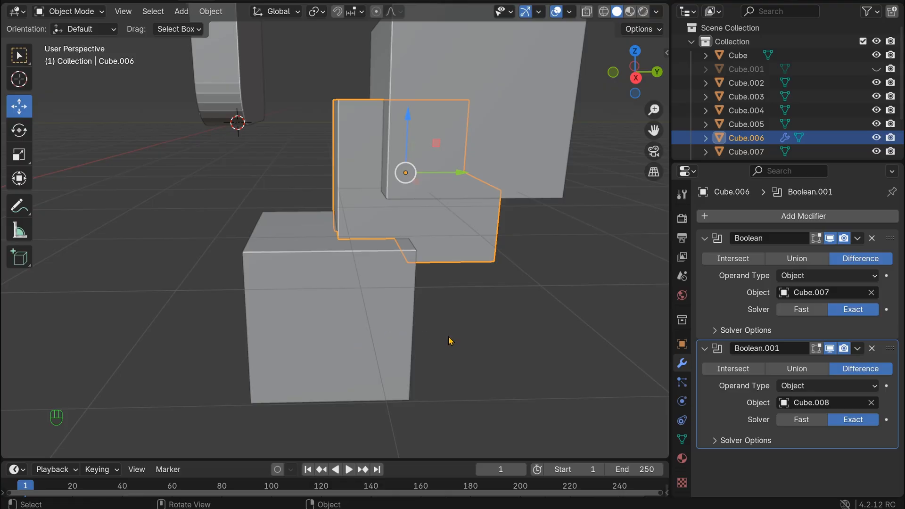
Hide both cutter cubes, the lower duplicate and the upper one.
{"action": "left_click", "coordinate": [358, 330]}
{"action": "key", "text": "h"}
{"action": "left_click", "coordinate": [495, 71]}
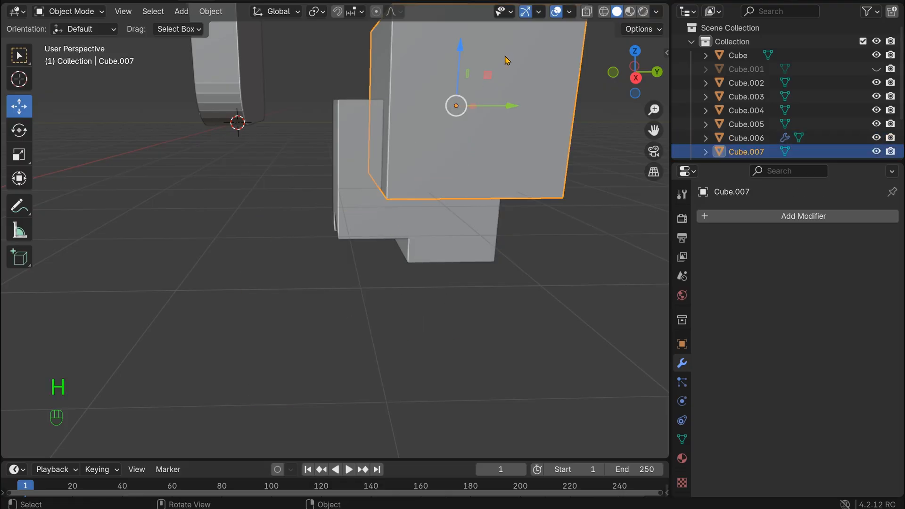
{"action": "key", "text": "h"}
Select the notched cube, check its two cuts, and remove its second Boolean modifier.
{"action": "middle_click_drag", "start_coordinate": [550, 173], "coordinate": [552, 173]}
{"action": "mouse_move", "coordinate": [646, 69]}
{"action": "left_mouse_down"}
{"action": "mouse_move", "coordinate": [664, 51]}
{"action": "mouse_move", "coordinate": [647, 69]}
{"action": "left_mouse_up"}
{"action": "left_click", "coordinate": [412, 174]}
{"action": "scroll", "coordinate": [434, 164], "scroll_direction": "up", "scroll_amount": 2}
{"action": "left_click_drag", "start_coordinate": [651, 133], "coordinate": [629, 204]}
{"action": "scroll", "coordinate": [559, 141], "scroll_direction": "up", "scroll_amount": 2}
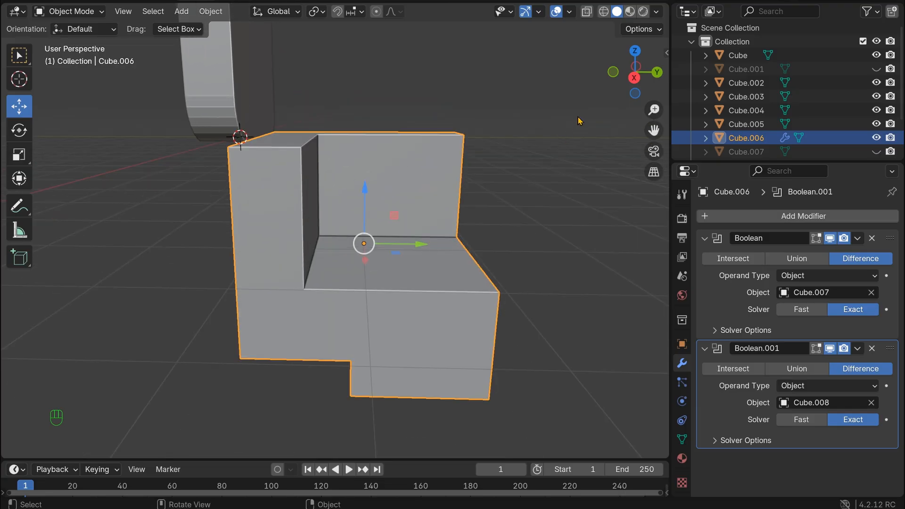
{"action": "scroll", "coordinate": [579, 121], "scroll_direction": "up", "scroll_amount": 2}
{"action": "scroll", "coordinate": [579, 121], "scroll_direction": "down", "scroll_amount": 4}
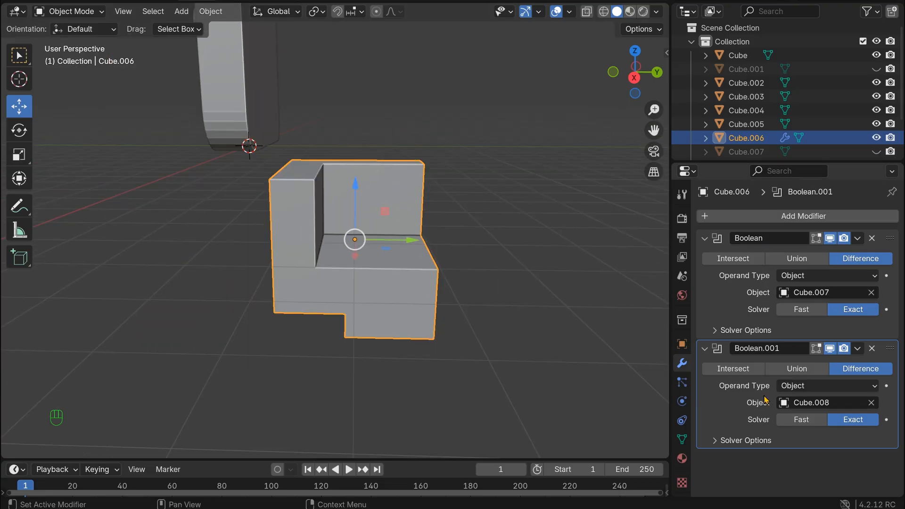
{"action": "left_click", "coordinate": [871, 348]}
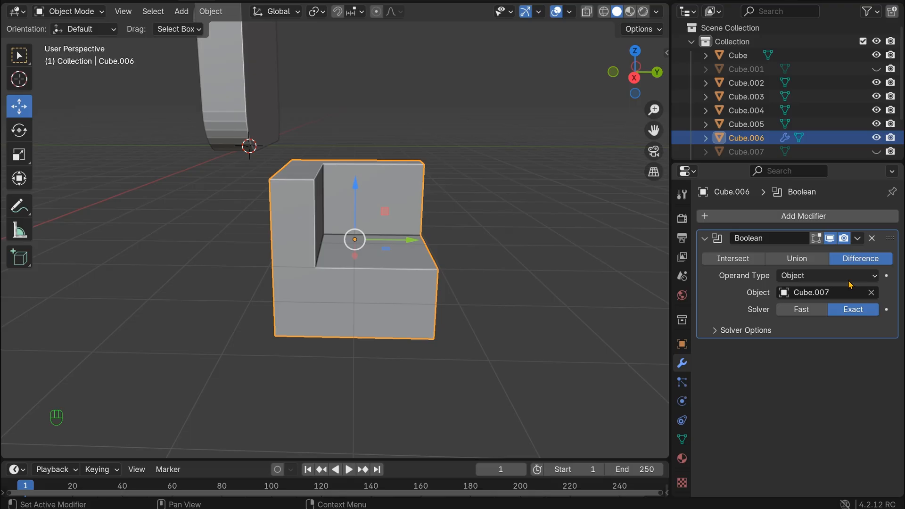
Remove the remaining Boolean modifier from the practice cube and delete the cube.
{"action": "left_click", "coordinate": [871, 238]}
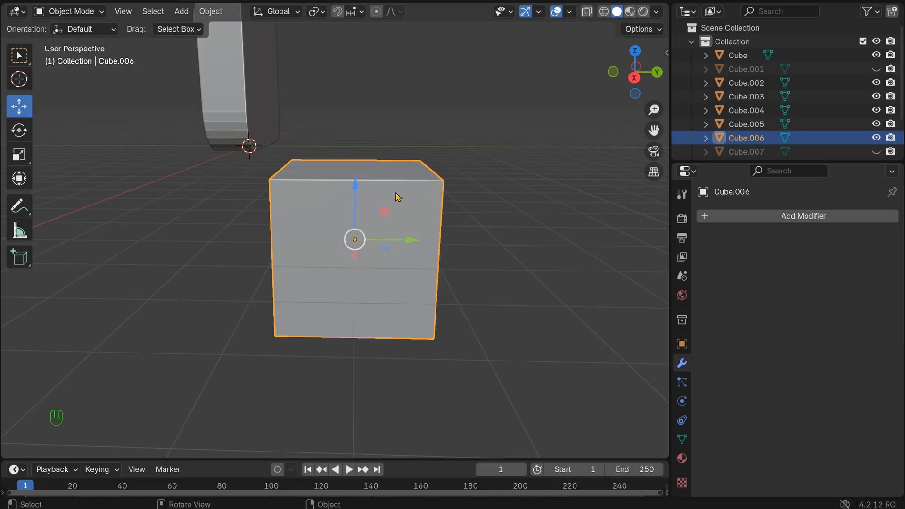
{"action": "key", "text": "Delete"}
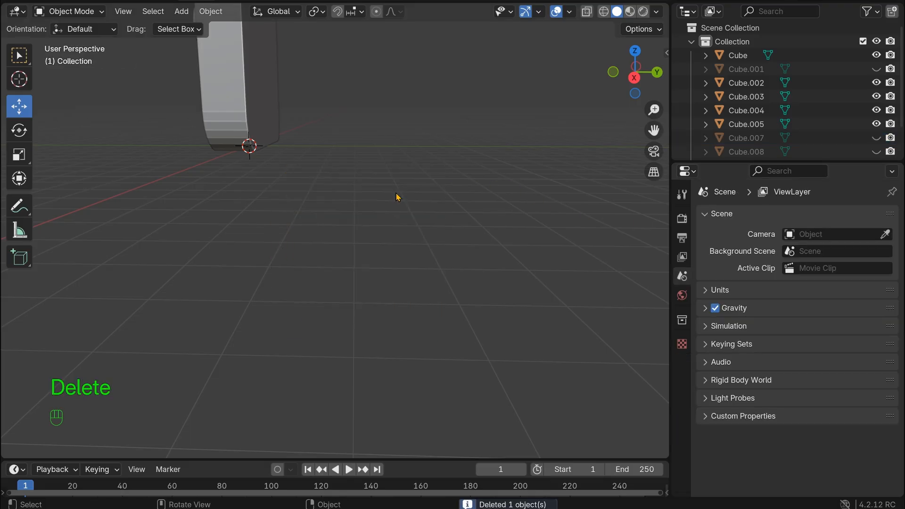
Select the console body and add a Boolean modifier to it.
{"action": "scroll", "coordinate": [398, 196], "scroll_direction": "down", "scroll_amount": 2}
{"action": "left_click_drag", "start_coordinate": [634, 73], "coordinate": [622, 80]}
{"action": "left_click_drag", "start_coordinate": [651, 132], "coordinate": [869, 288]}
{"action": "scroll", "coordinate": [578, 111], "scroll_direction": "up", "scroll_amount": 2}
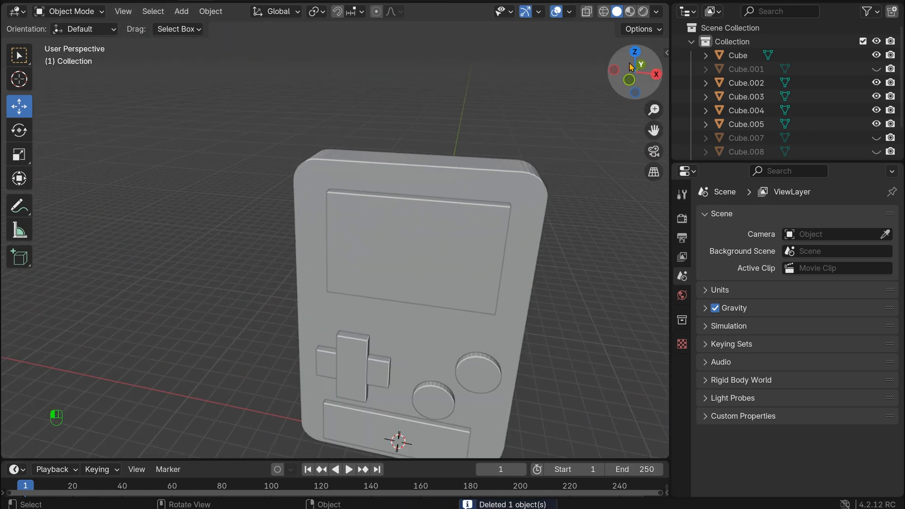
{"action": "left_click_drag", "start_coordinate": [632, 69], "coordinate": [592, 55]}
{"action": "scroll", "coordinate": [554, 121], "scroll_direction": "up", "scroll_amount": 2}
{"action": "left_click", "coordinate": [390, 166]}
{"action": "left_click", "coordinate": [439, 121]}
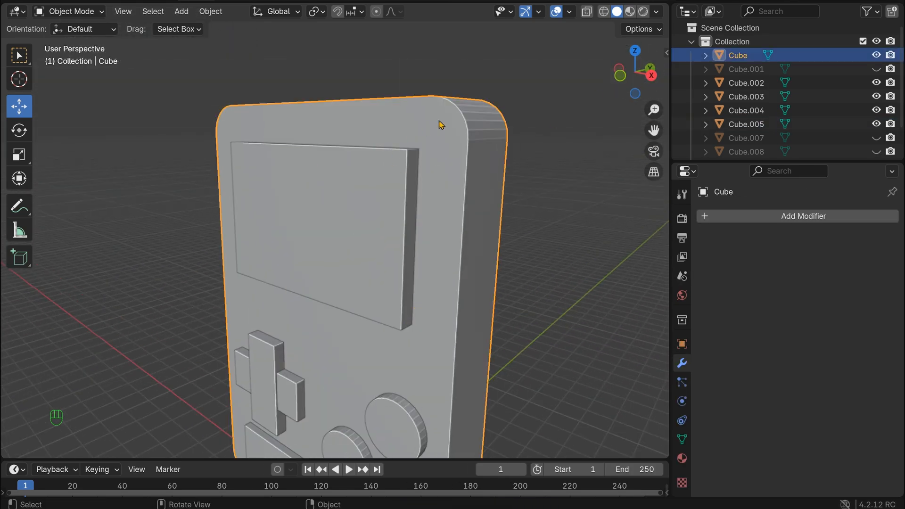
{"action": "left_click", "coordinate": [387, 165]}
{"action": "left_click", "coordinate": [415, 136]}
{"action": "left_click", "coordinate": [782, 216]}
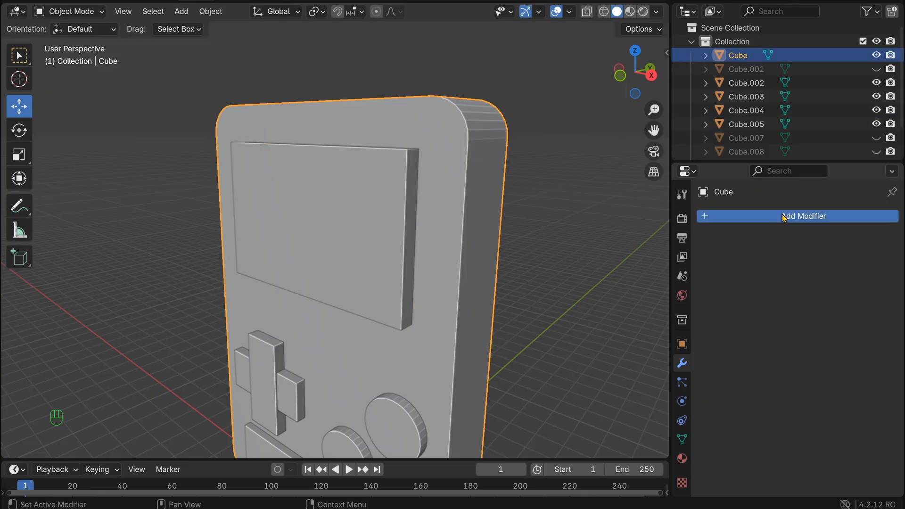
{"action": "mouse_move", "coordinate": [782, 218]}
{"action": "left_click", "coordinate": [594, 241]}
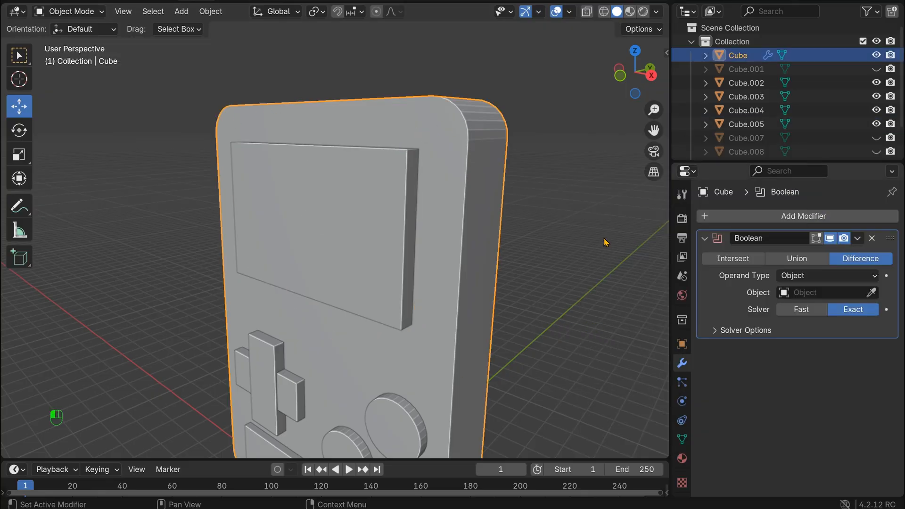
Pick the screen block as the object of the body's Boolean Difference, and briefly hide the block to check the cut.
{"action": "left_click", "coordinate": [871, 293]}
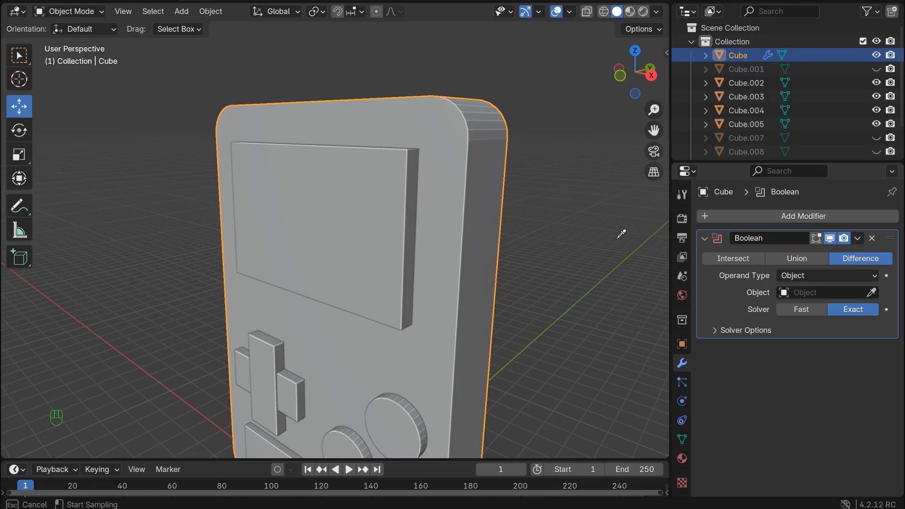
{"action": "left_click", "coordinate": [393, 191]}
{"action": "left_click", "coordinate": [390, 200]}
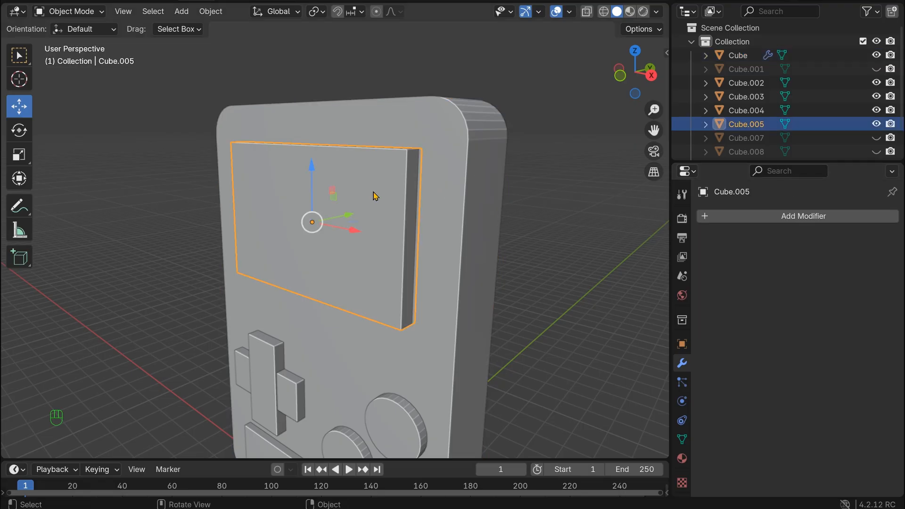
{"action": "left_click", "coordinate": [876, 124]}
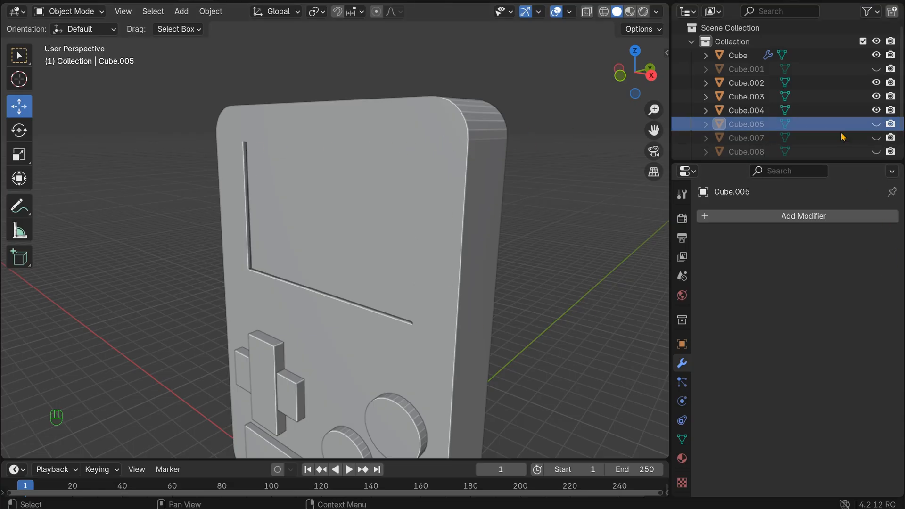
{"action": "left_click", "coordinate": [876, 124]}
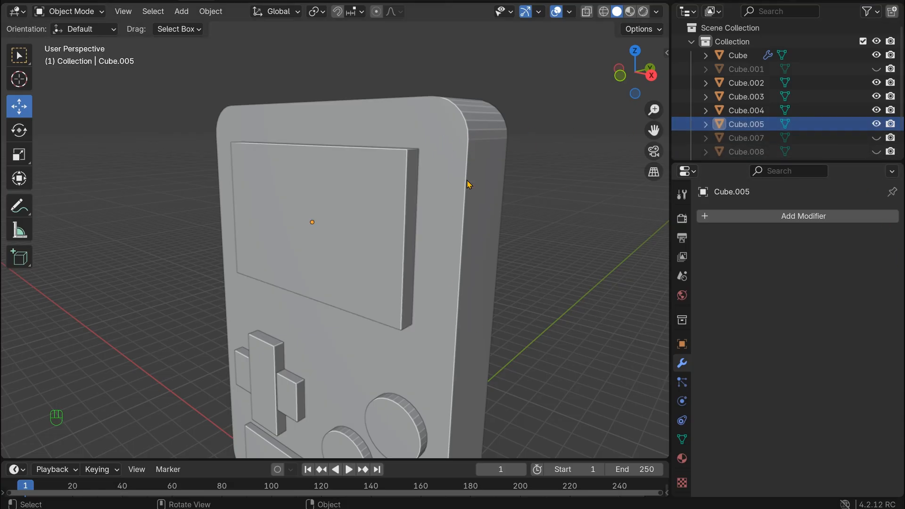
Isolate the screen block in local view and clear its mesh selection in Edit Mode.
{"action": "left_click", "coordinate": [368, 180]}
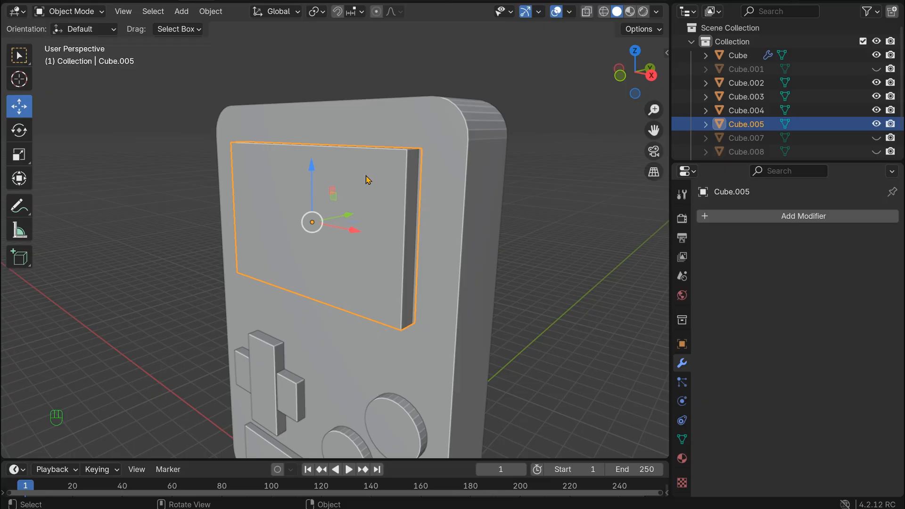
{"action": "key", "text": "Tab"}
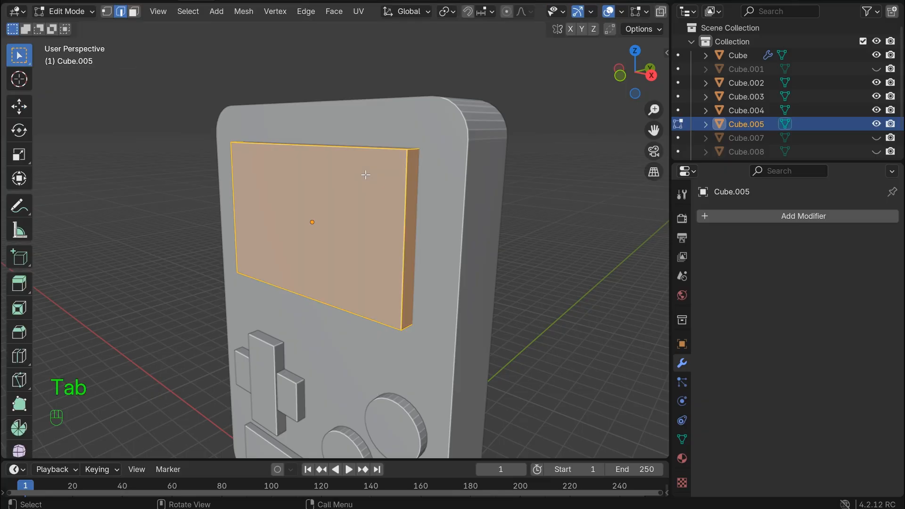
{"action": "key", "text": "slash"}
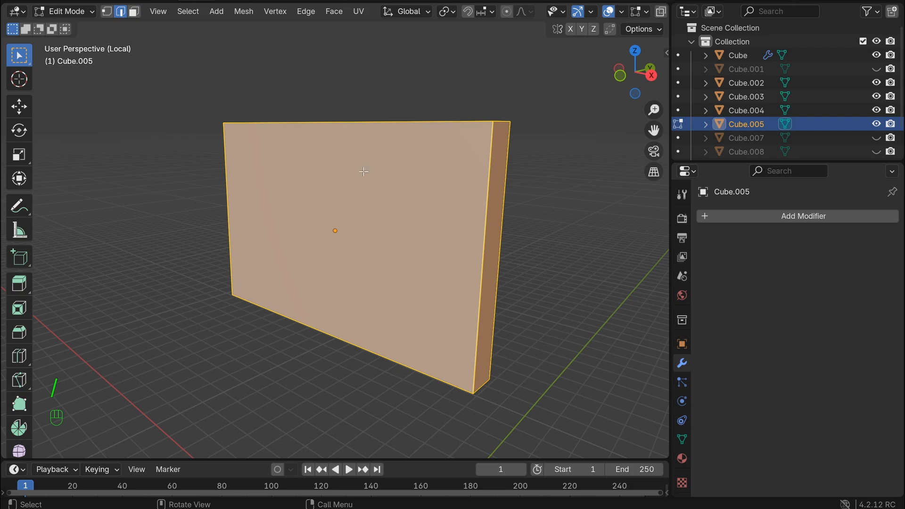
{"action": "middle_click_drag", "start_coordinate": [364, 172], "coordinate": [512, 68]}
{"action": "left_click", "coordinate": [511, 69]}
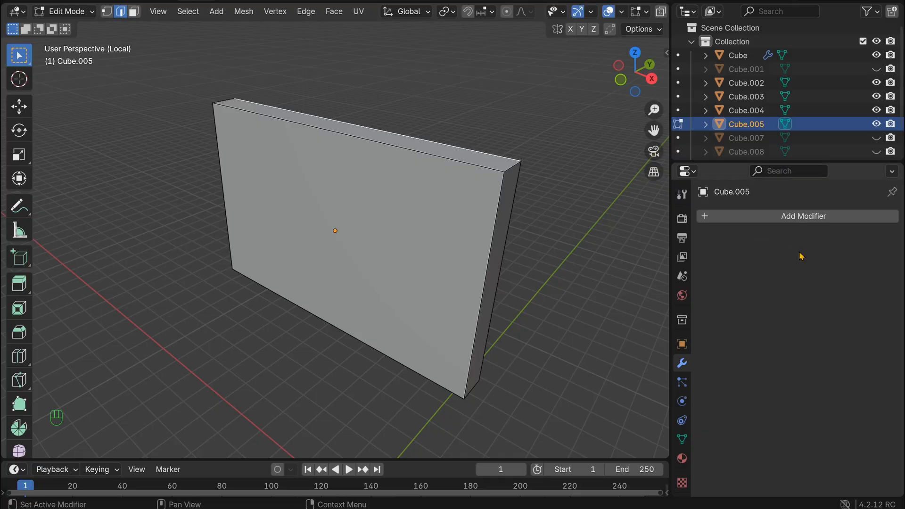
Add a Bevel modifier to the screen block in Object Mode and set its amount to 0.13 m.
{"action": "key", "text": "Tab"}
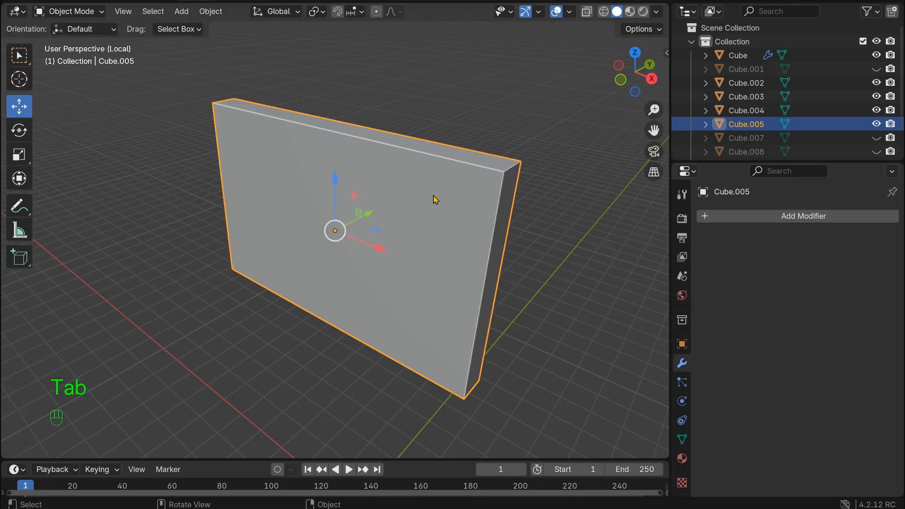
{"action": "left_click", "coordinate": [822, 215]}
{"action": "mouse_move", "coordinate": [821, 214]}
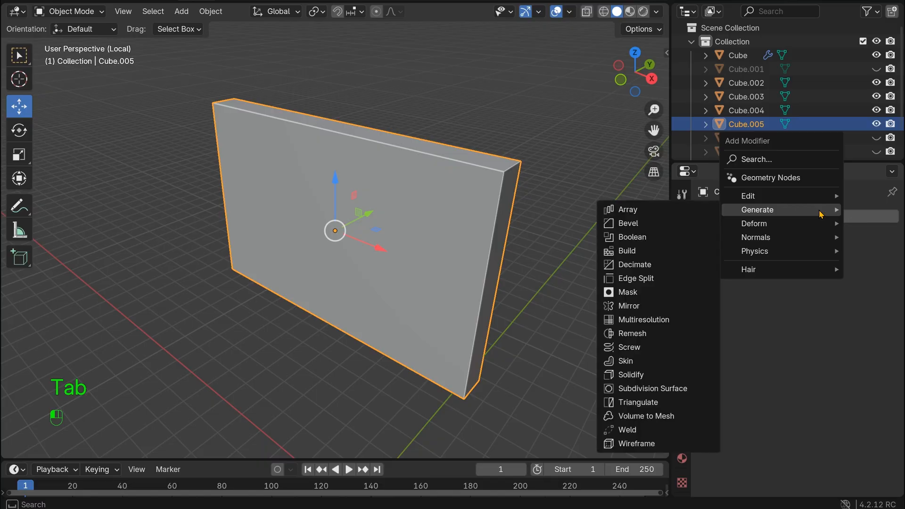
{"action": "left_click", "coordinate": [643, 223]}
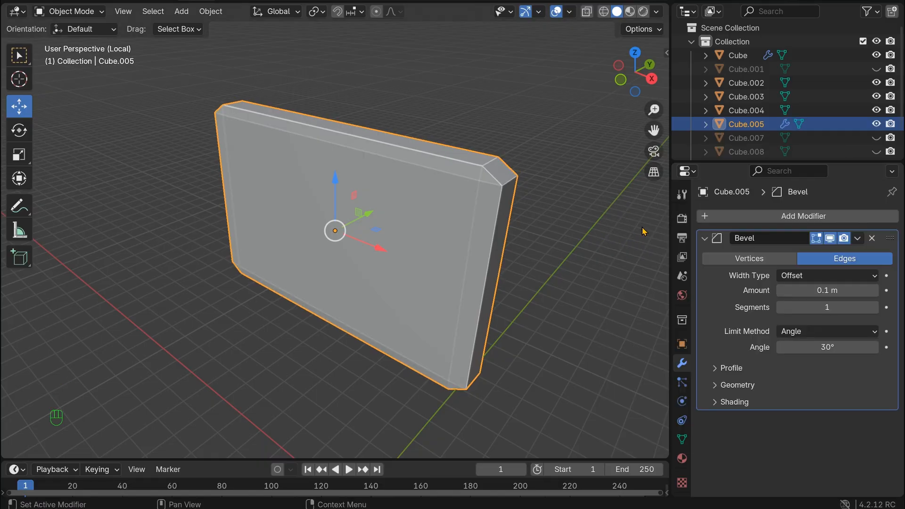
{"action": "left_click_drag", "start_coordinate": [637, 75], "coordinate": [581, 71]}
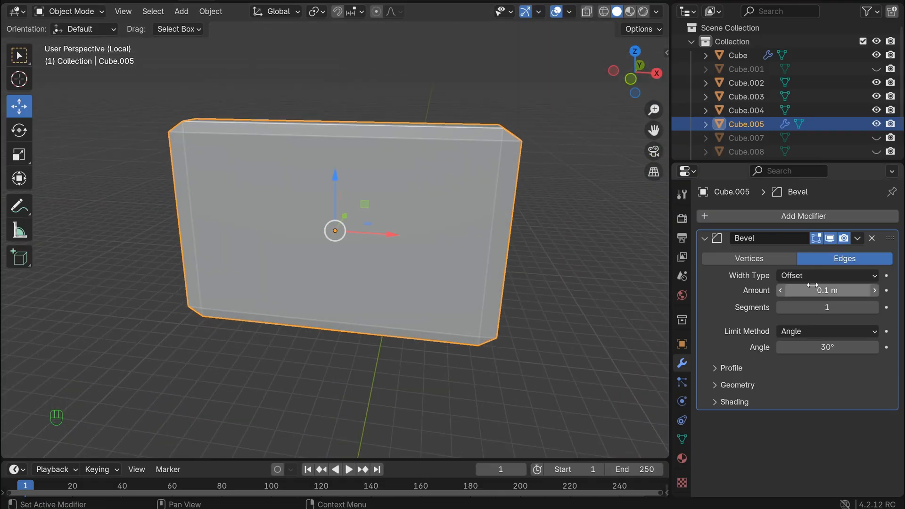
{"action": "left_click", "coordinate": [875, 290]}
{"action": "left_click", "coordinate": [874, 290]}
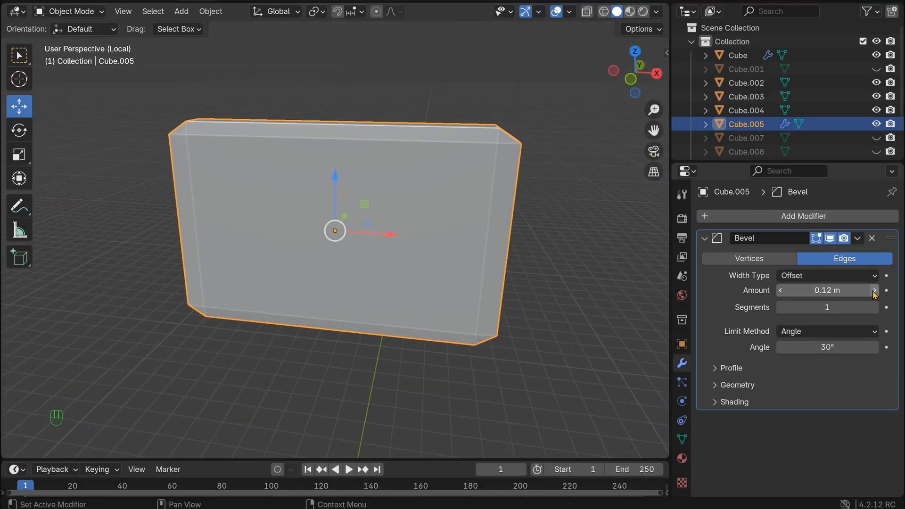
{"action": "left_click", "coordinate": [874, 291]}
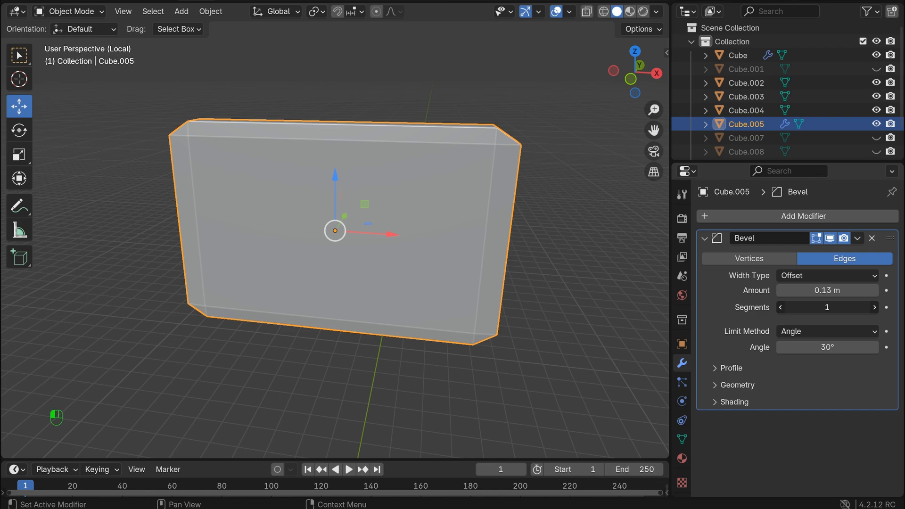
{"action": "mouse_move", "coordinate": [827, 307]}
{"action": "left_mouse_down"}
{"action": "mouse_move", "coordinate": [863, 306]}
{"action": "mouse_move", "coordinate": [827, 307]}
{"action": "left_mouse_up"}
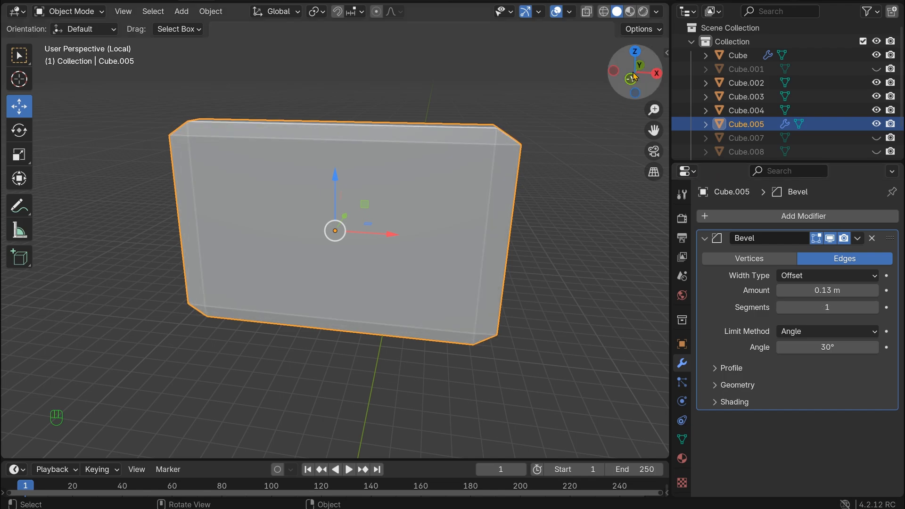
{"action": "left_click_drag", "start_coordinate": [634, 75], "coordinate": [576, 156]}
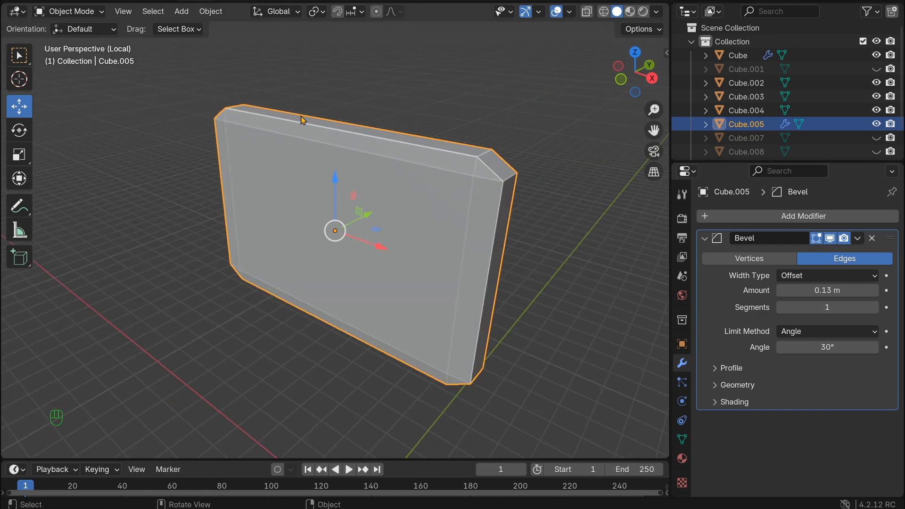
Set the screen block's bevel to 11 segments.
{"action": "key", "text": "Tab"}
{"action": "key", "text": "Tab"}
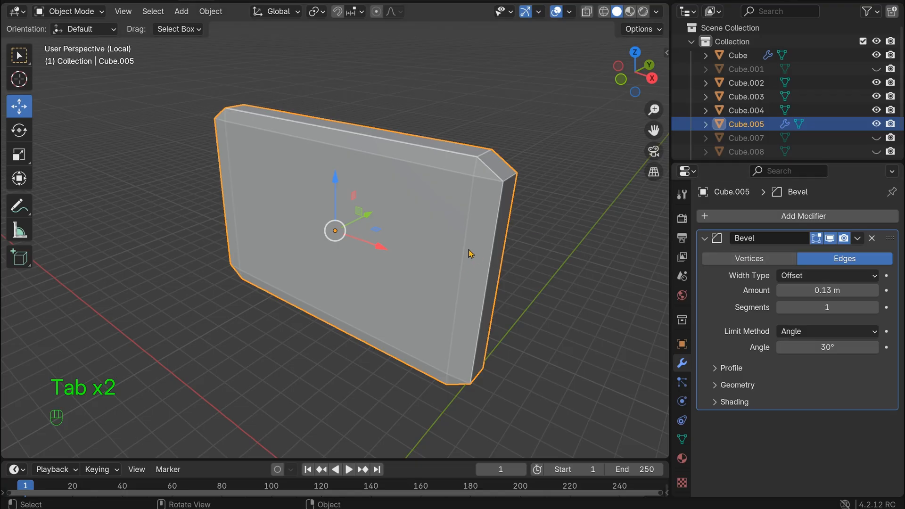
{"action": "left_click", "coordinate": [832, 307]}
{"action": "left_click_drag", "start_coordinate": [832, 307], "coordinate": [853, 308]}
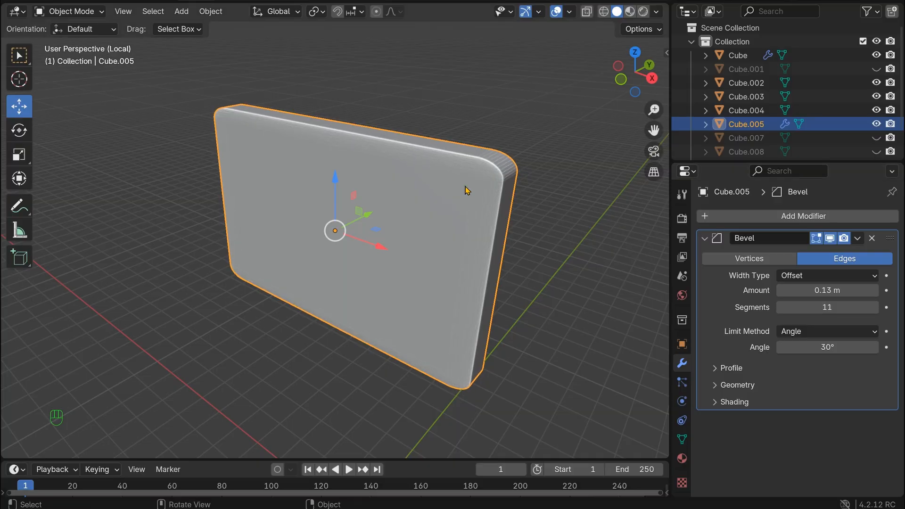
Undo the bevel segment change and remove the Bevel modifier from the screen block.
{"action": "mouse_move", "coordinate": [515, 182]}
{"action": "middle_mouse_down"}
{"action": "mouse_move", "coordinate": [441, 279]}
{"action": "mouse_move", "coordinate": [486, 226]}
{"action": "mouse_move", "coordinate": [505, 171]}
{"action": "middle_mouse_up"}
{"action": "key", "text": "ctrl+z"}
{"action": "key", "text": "ctrl+z"}
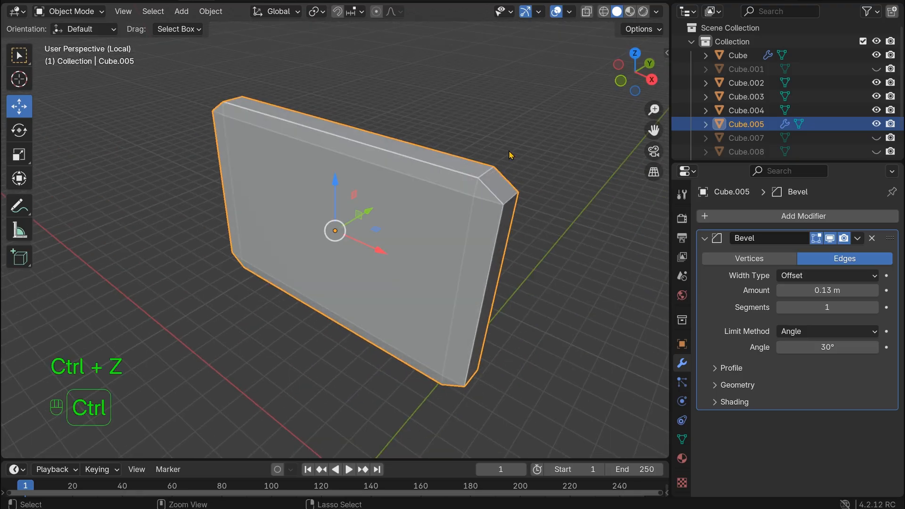
{"action": "left_click", "coordinate": [871, 239]}
{"action": "key", "text": "Tab"}
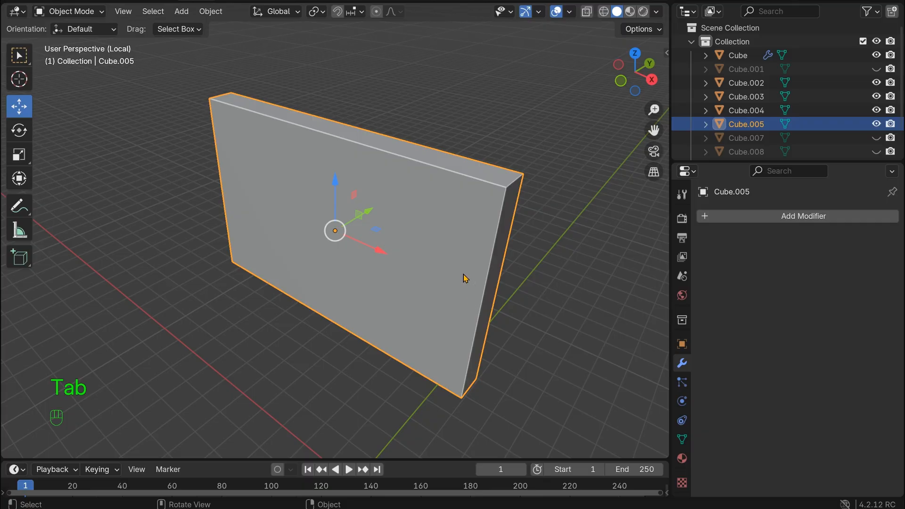
Apply the screen block's location, rotation and scale.
{"action": "left_click", "coordinate": [460, 59]}
{"action": "left_click", "coordinate": [398, 176]}
{"action": "key", "text": "ctrl+a"}
{"action": "left_click", "coordinate": [399, 176]}
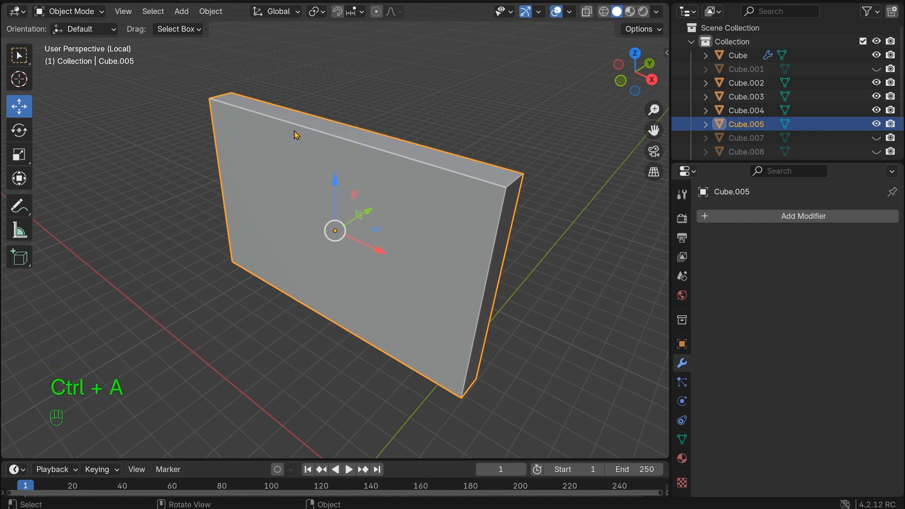
{"action": "key", "text": "ctrl+a"}
{"action": "left_click", "coordinate": [240, 131]}
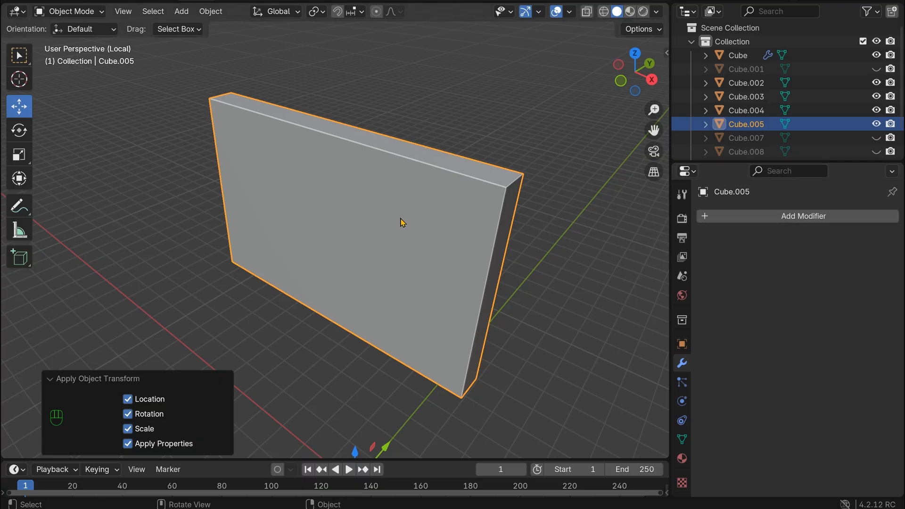
Add a new Bevel modifier to the screen block with an amount of 0.13 m and 5 segments.
{"action": "left_click", "coordinate": [777, 216]}
{"action": "mouse_move", "coordinate": [779, 222]}
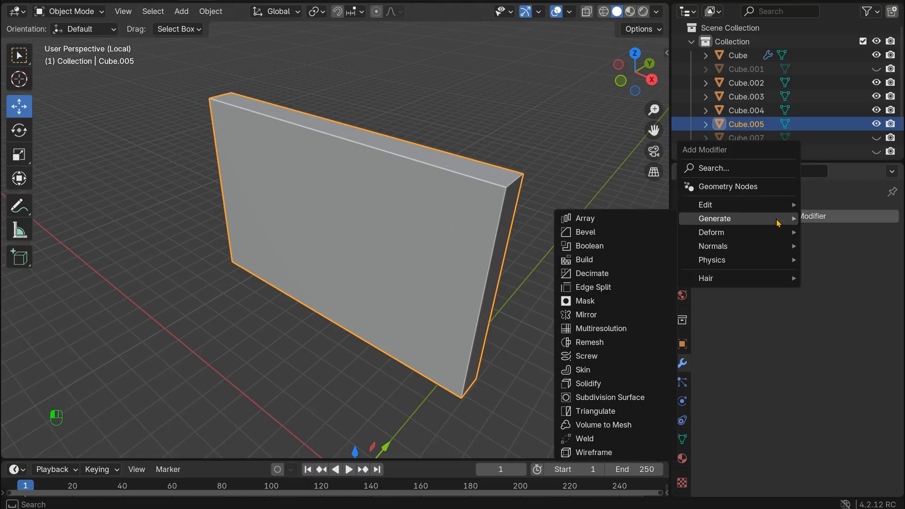
{"action": "left_click", "coordinate": [604, 233]}
{"action": "middle_click_drag", "start_coordinate": [563, 172], "coordinate": [517, 262]}
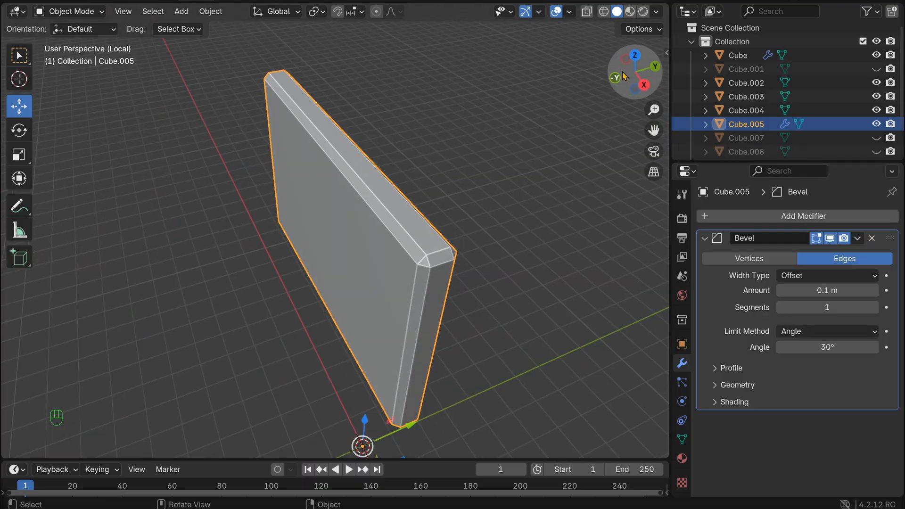
{"action": "scroll", "coordinate": [517, 262], "scroll_direction": "up", "scroll_amount": 4}
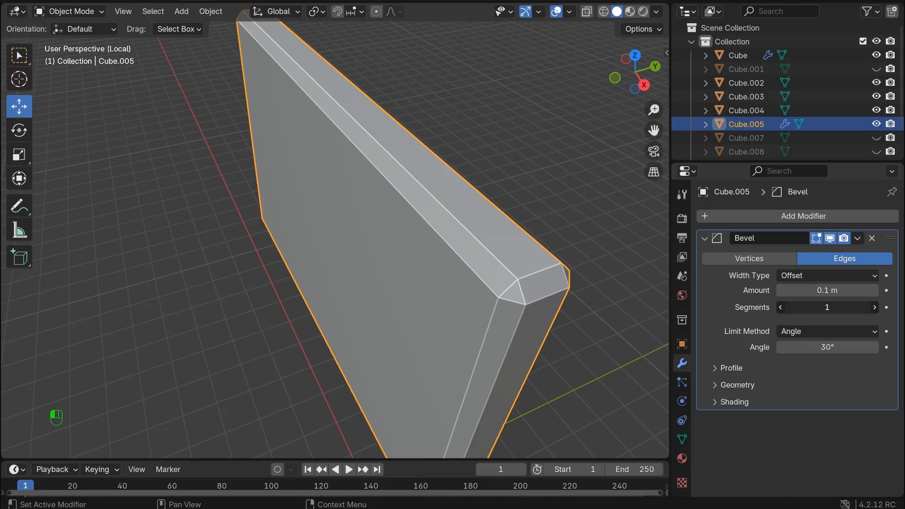
{"action": "mouse_move", "coordinate": [826, 307]}
{"action": "left_mouse_down"}
{"action": "mouse_move", "coordinate": [849, 307]}
{"action": "mouse_move", "coordinate": [828, 291]}
{"action": "mouse_move", "coordinate": [852, 291]}
{"action": "mouse_move", "coordinate": [801, 290]}
{"action": "mouse_move", "coordinate": [858, 291]}
{"action": "mouse_move", "coordinate": [823, 290]}
{"action": "mouse_move", "coordinate": [831, 291]}
{"action": "left_mouse_up"}
{"action": "left_click", "coordinate": [875, 307]}
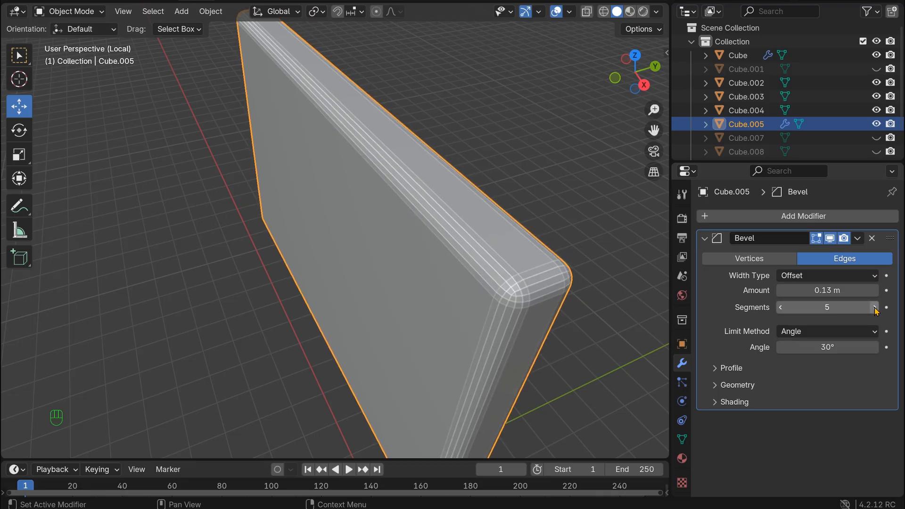
Check the rounded screen block, leave local view, and select the block on the console.
{"action": "scroll", "coordinate": [607, 238], "scroll_direction": "down", "scroll_amount": 6}
{"action": "left_click_drag", "start_coordinate": [641, 87], "coordinate": [702, 49]}
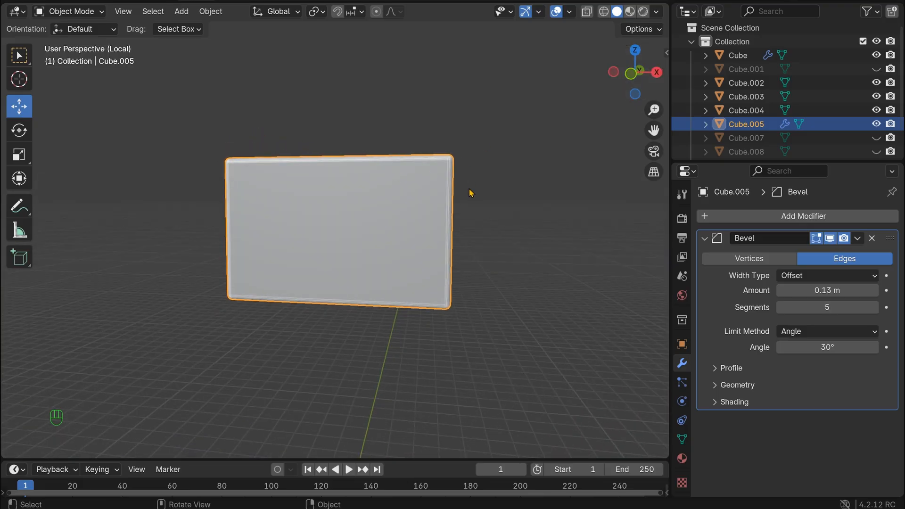
{"action": "left_click_drag", "start_coordinate": [644, 74], "coordinate": [622, 92]}
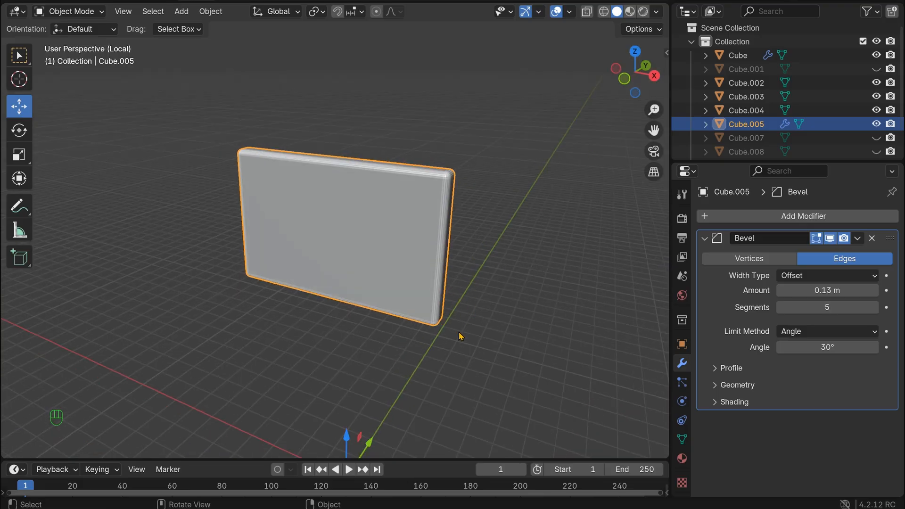
{"action": "key", "text": "KP_Divide"}
{"action": "left_click", "coordinate": [558, 139]}
{"action": "left_click", "coordinate": [343, 179]}
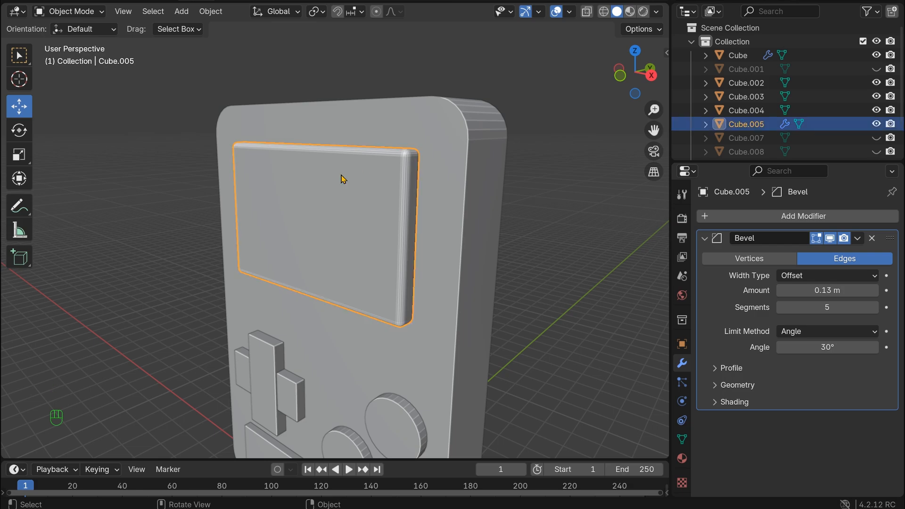
Apply Shade Auto Smooth to the screen block and hide it to inspect the rounded recess in the console body.
{"action": "right_click", "coordinate": [343, 179]}
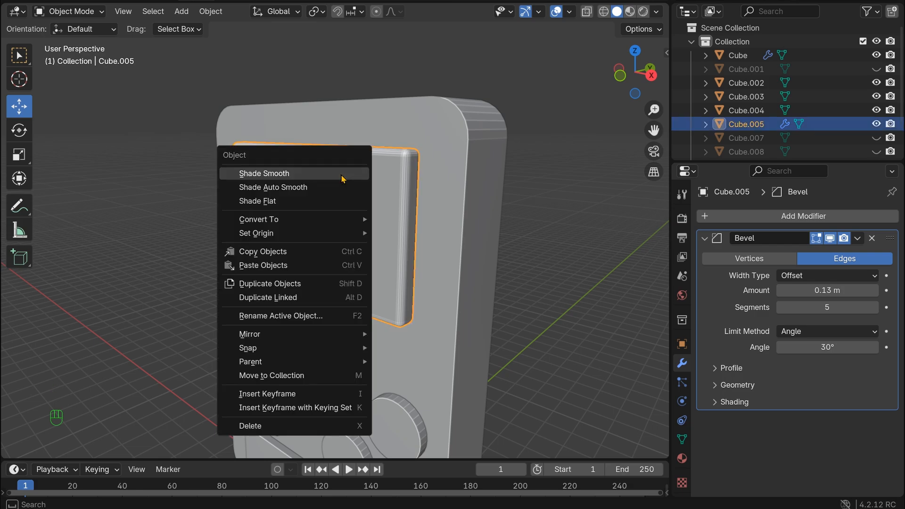
{"action": "left_click", "coordinate": [280, 191]}
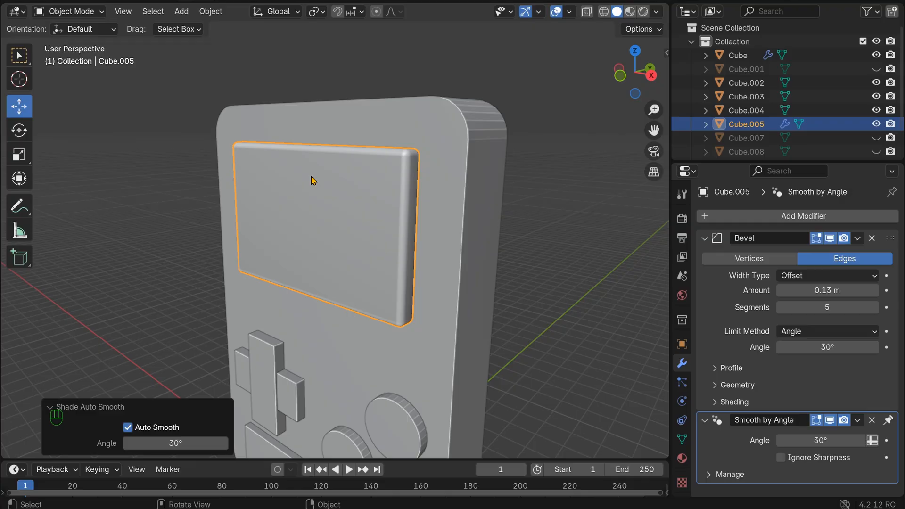
{"action": "key", "text": "h"}
{"action": "left_click_drag", "start_coordinate": [635, 72], "coordinate": [502, 74]}
{"action": "scroll", "coordinate": [580, 121], "scroll_direction": "up", "scroll_amount": 2}
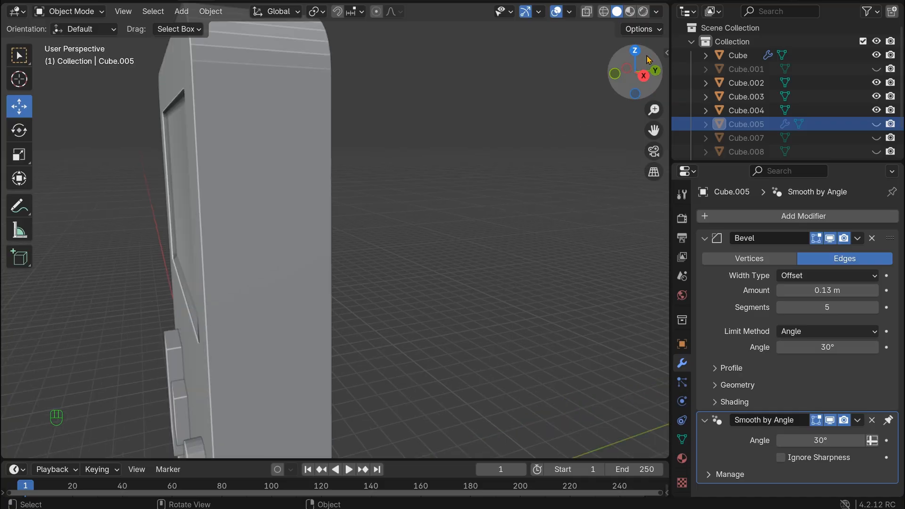
{"action": "left_click_drag", "start_coordinate": [637, 72], "coordinate": [691, 67]}
{"action": "left_click", "coordinate": [438, 150]}
{"action": "scroll", "coordinate": [438, 150], "scroll_direction": "up", "scroll_amount": 2}
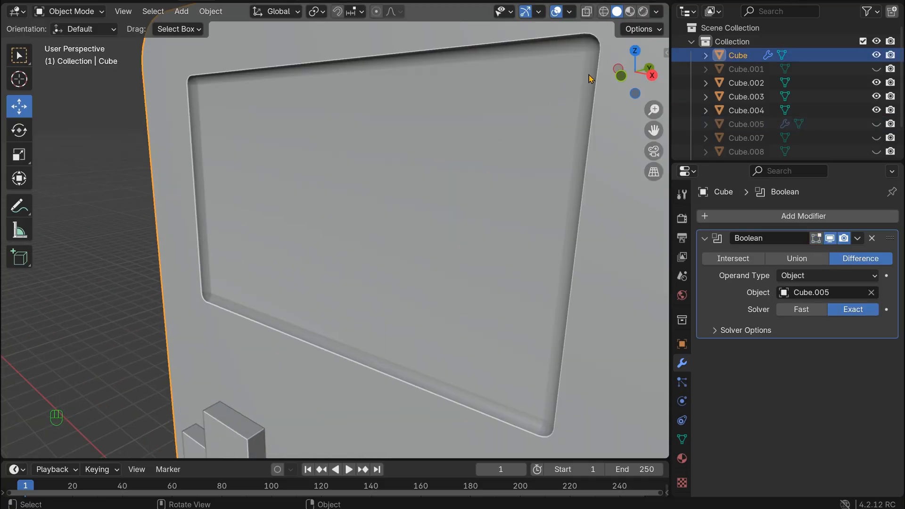
{"action": "scroll", "coordinate": [360, 164], "scroll_direction": "down", "scroll_amount": 4}
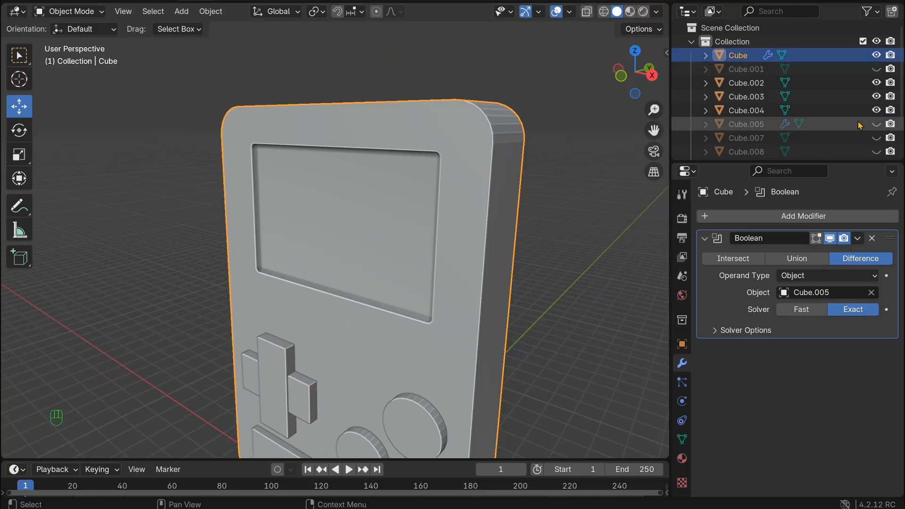
Unhide the screen block and move it about 0.17 m along the Y axis.
{"action": "left_click", "coordinate": [876, 124]}
{"action": "left_click", "coordinate": [363, 190]}
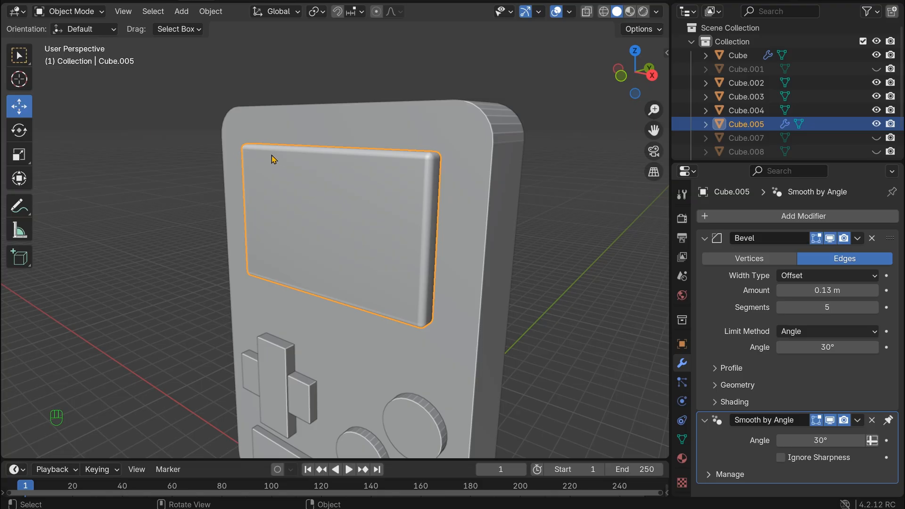
{"action": "scroll", "coordinate": [273, 156], "scroll_direction": "down", "scroll_amount": 6}
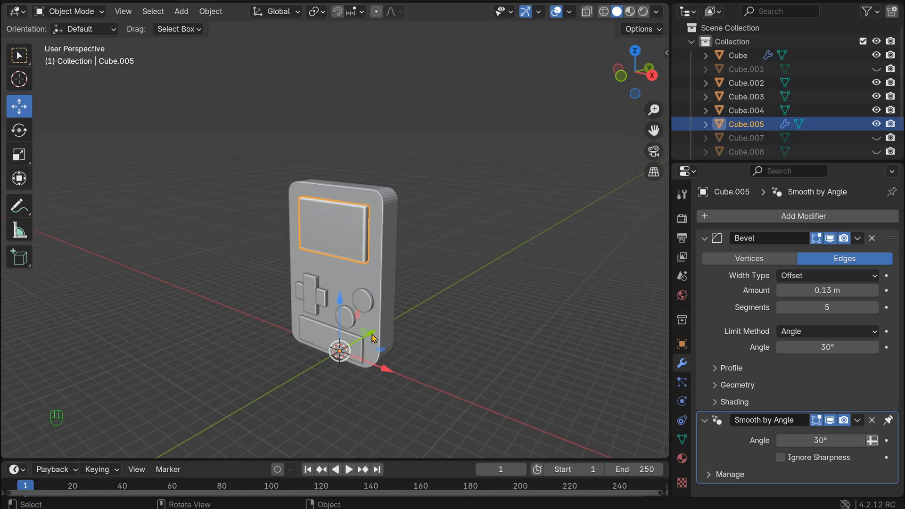
{"action": "left_click_drag", "start_coordinate": [372, 335], "coordinate": [374, 337]}
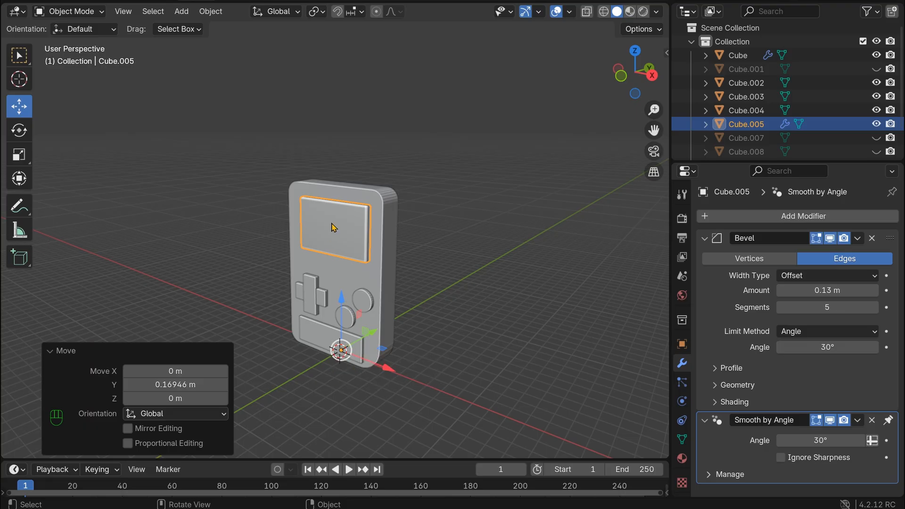
Compare the origin positions of the console body, vertical D-pad bar, screen block and upper round button by selecting each one.
{"action": "left_click", "coordinate": [372, 285]}
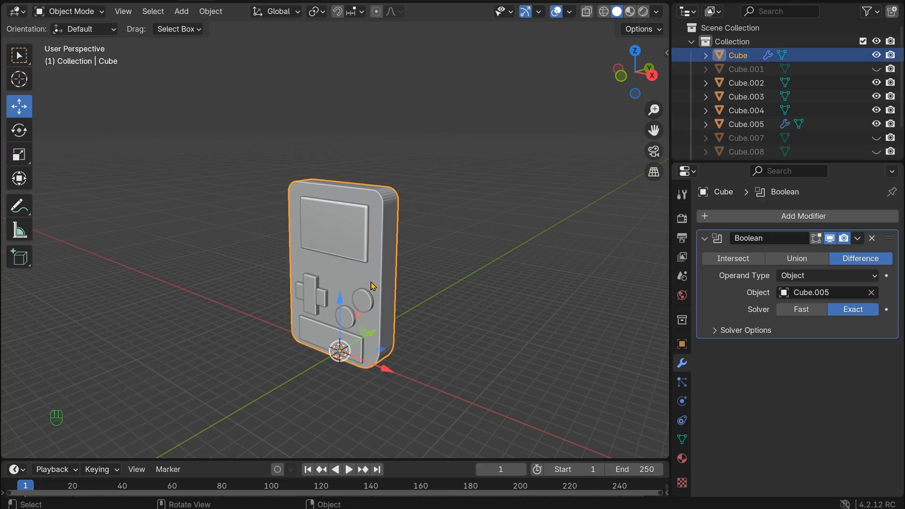
{"action": "left_click", "coordinate": [313, 295]}
{"action": "scroll", "coordinate": [313, 294], "scroll_direction": "up", "scroll_amount": 3}
{"action": "left_click_drag", "start_coordinate": [654, 130], "coordinate": [674, 65]}
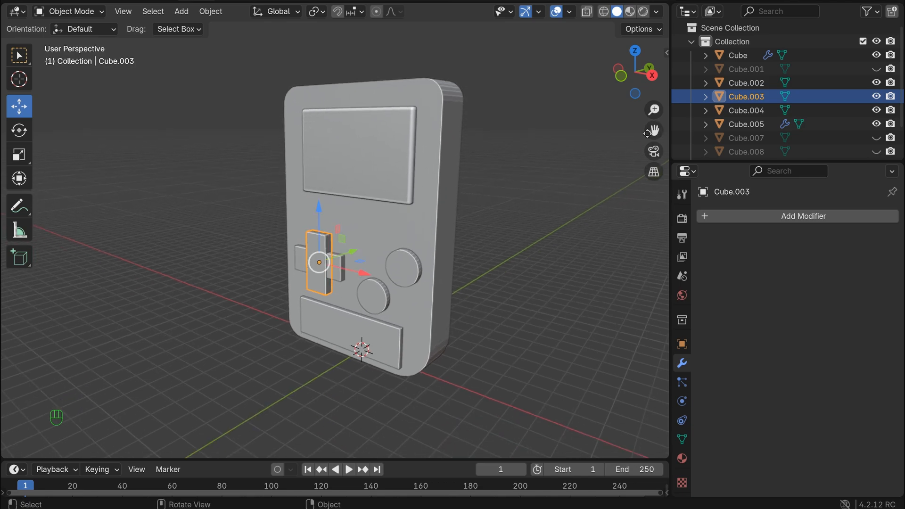
{"action": "left_click", "coordinate": [369, 130]}
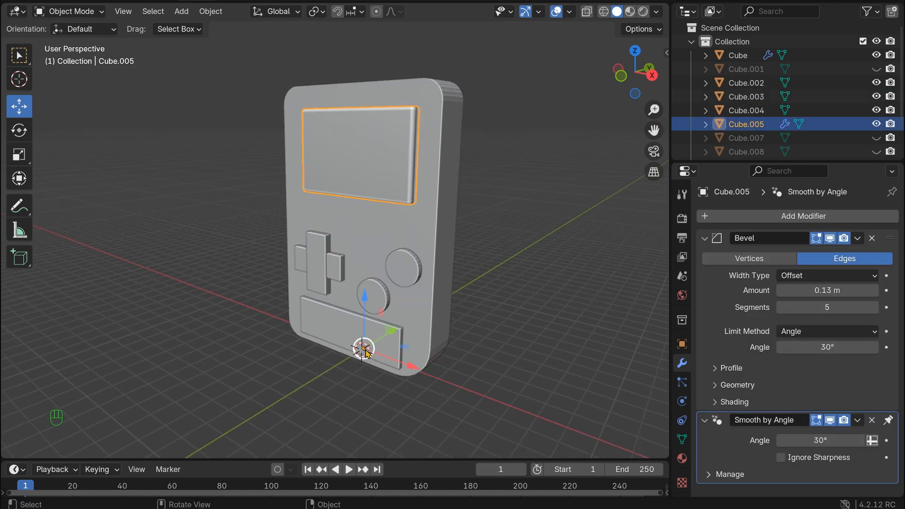
{"action": "left_click", "coordinate": [452, 118]}
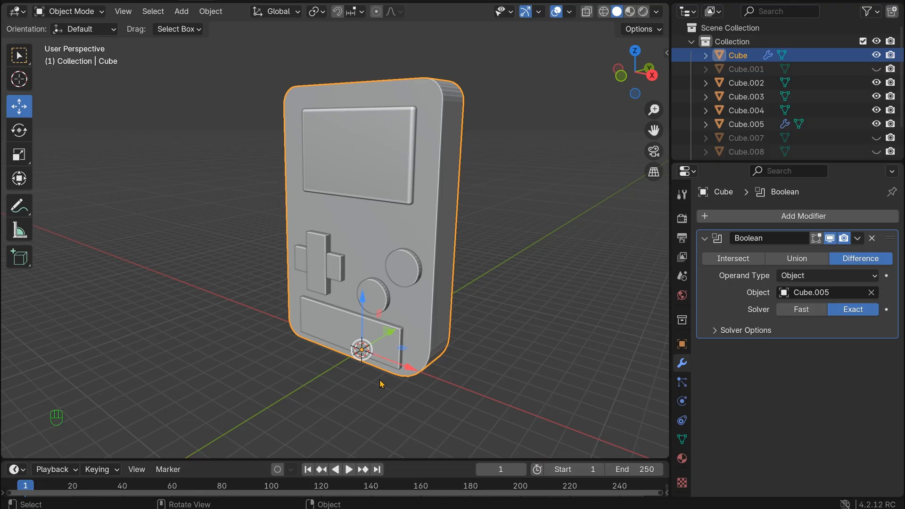
{"action": "left_click", "coordinate": [404, 269]}
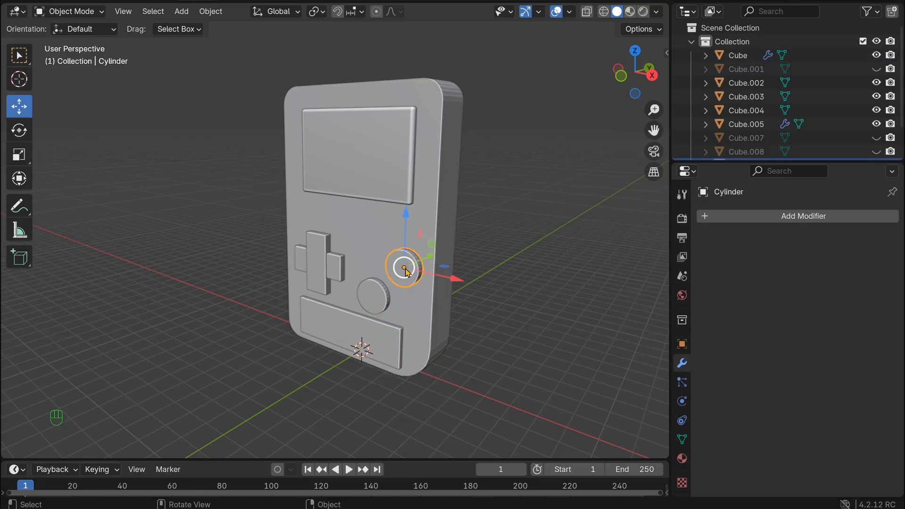
{"action": "left_click", "coordinate": [434, 105]}
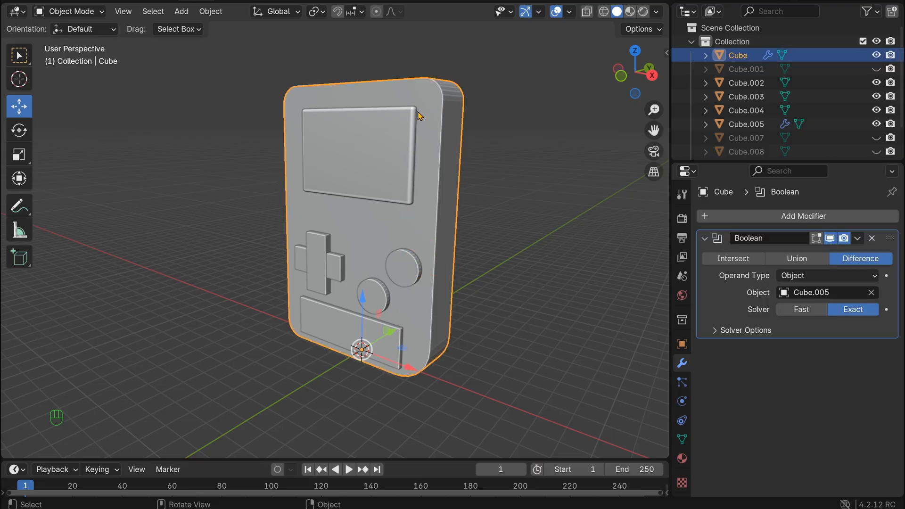
{"action": "left_click", "coordinate": [398, 127]}
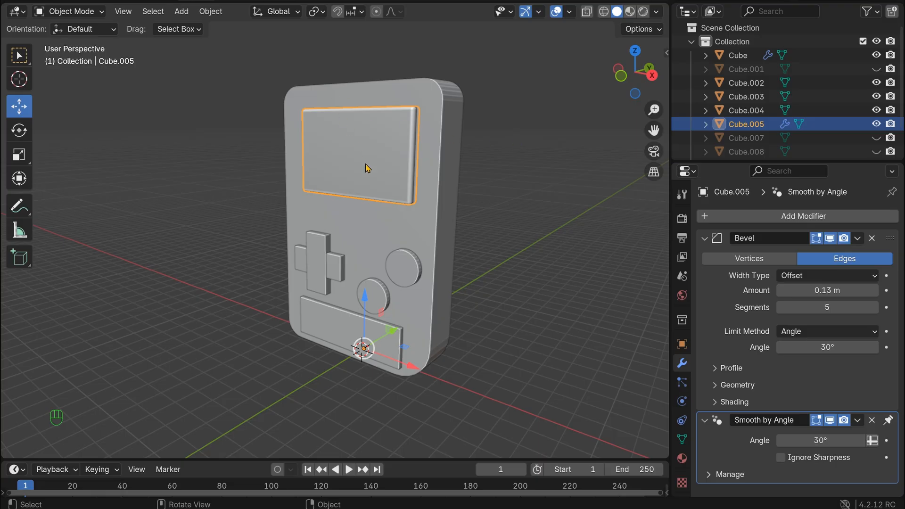
Try rotating the screen block around its origin at the console's base, and undo the rotation.
{"action": "key", "text": "r"}
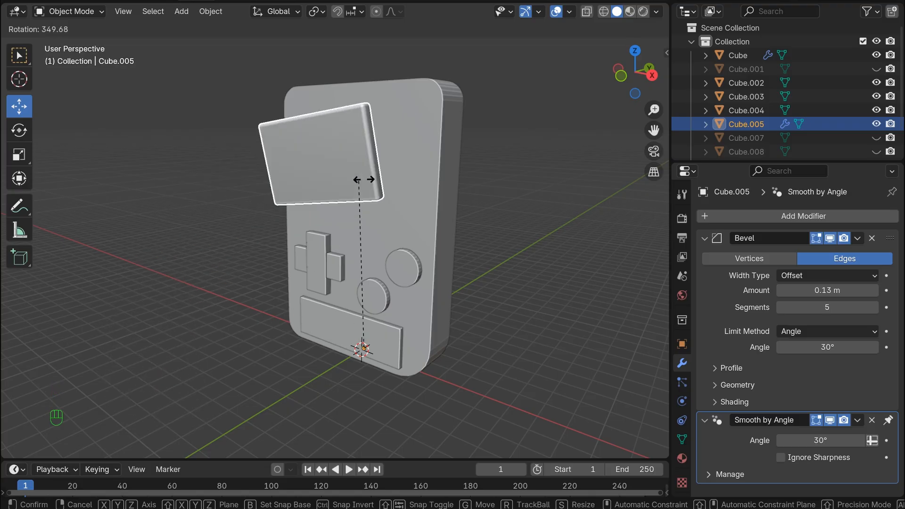
{"action": "left_click", "coordinate": [592, 330]}
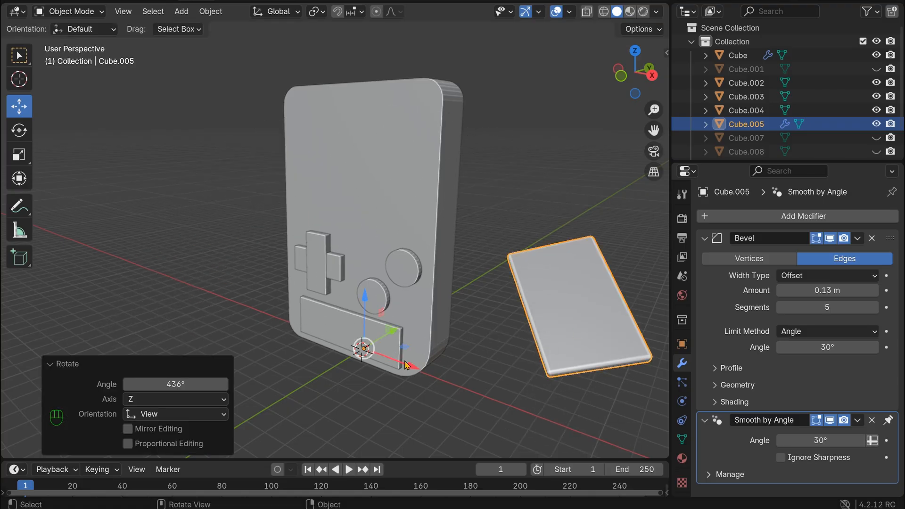
{"action": "key", "text": "ctrl+z"}
Try rotating the upper round button around its own centre, and undo the rotation.
{"action": "left_click", "coordinate": [411, 282]}
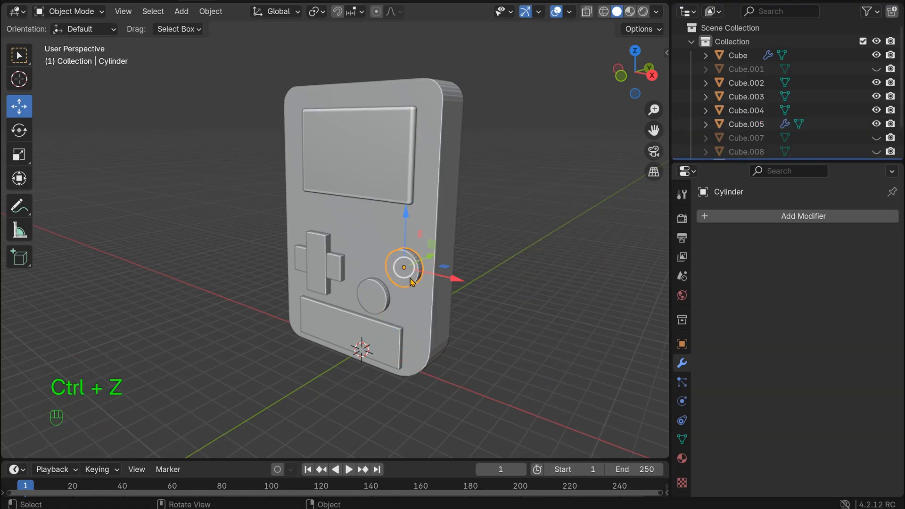
{"action": "key", "text": "r"}
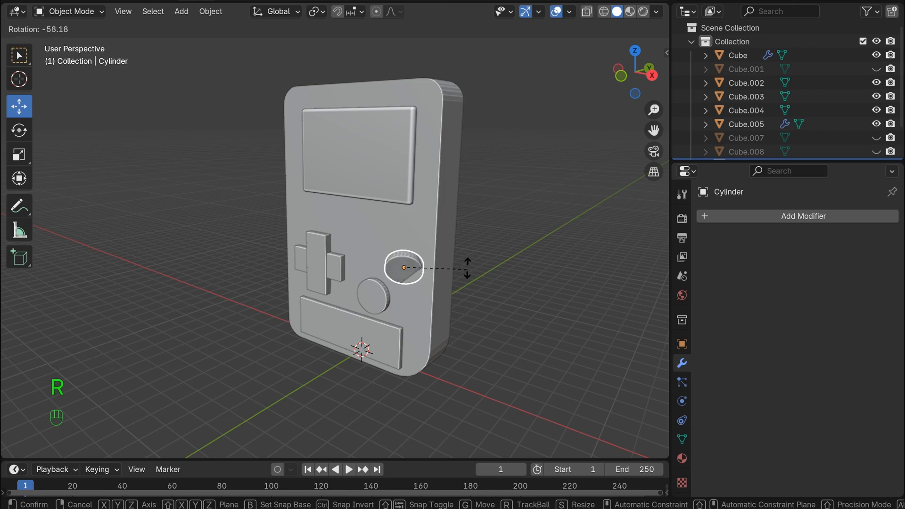
{"action": "key", "text": "ctrl+z"}
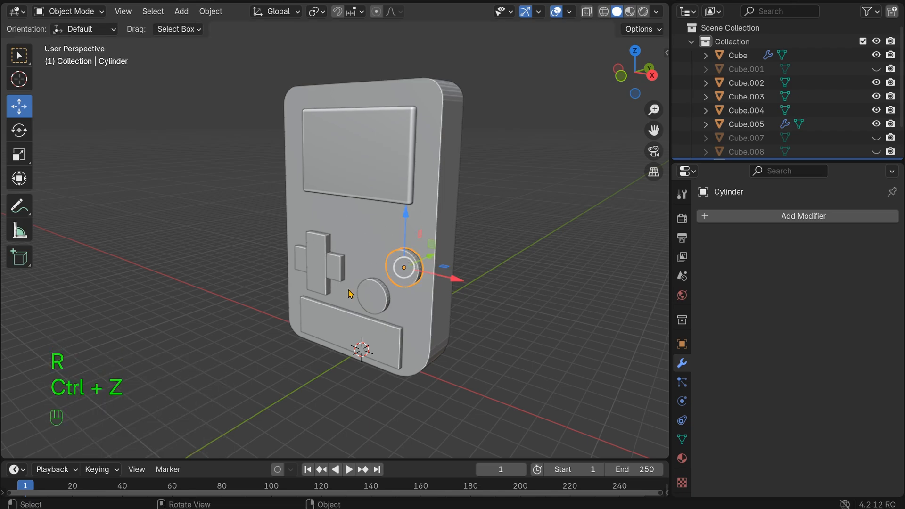
Set the screen block's origin to its geometry.
{"action": "left_click", "coordinate": [389, 158]}
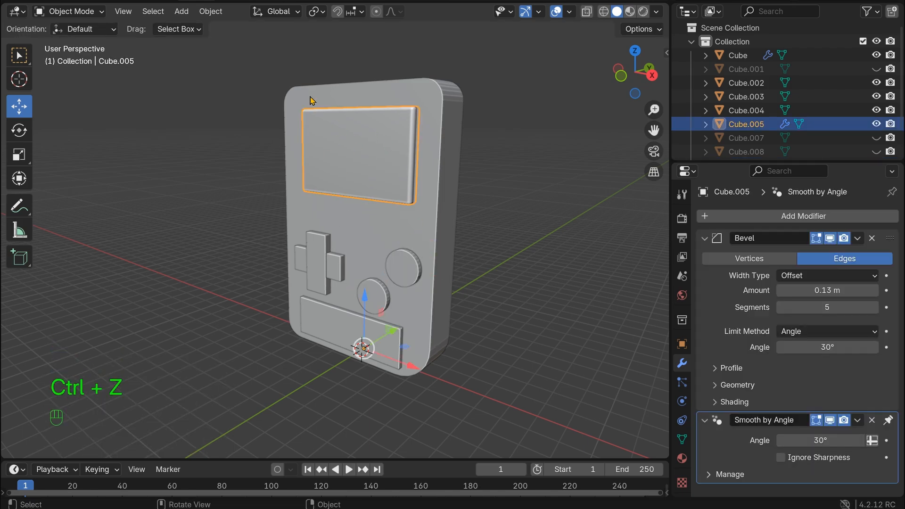
{"action": "left_click", "coordinate": [210, 11]}
{"action": "mouse_move", "coordinate": [218, 41]}
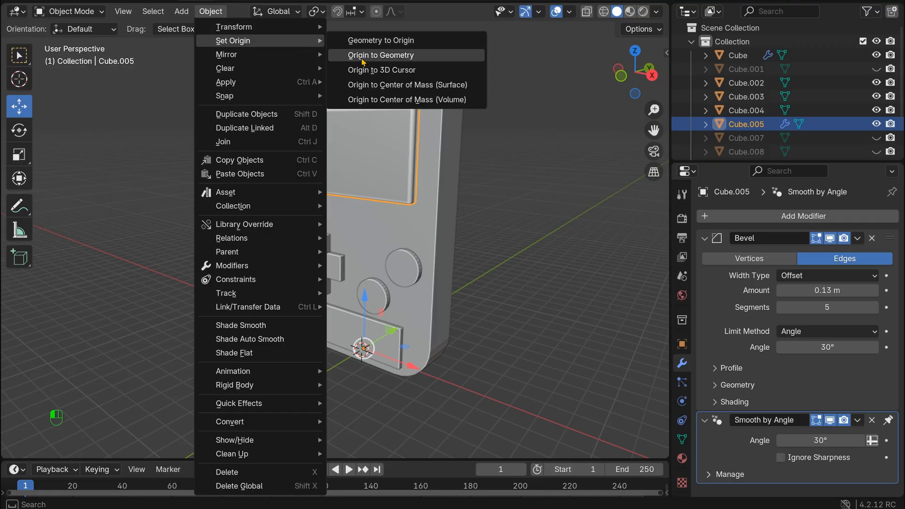
{"action": "left_click", "coordinate": [417, 60]}
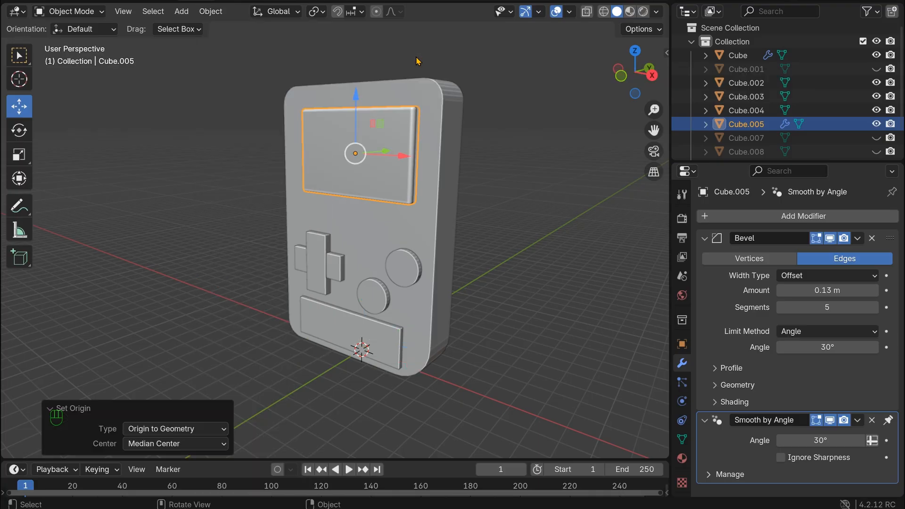
Set the console body's origin to its geometry, and reselect the screen block.
{"action": "left_click", "coordinate": [441, 99]}
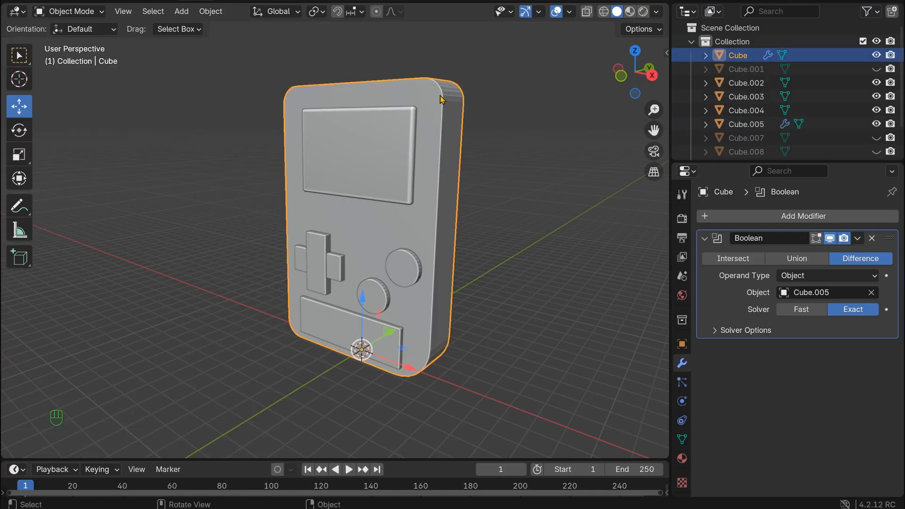
{"action": "left_click", "coordinate": [210, 11]}
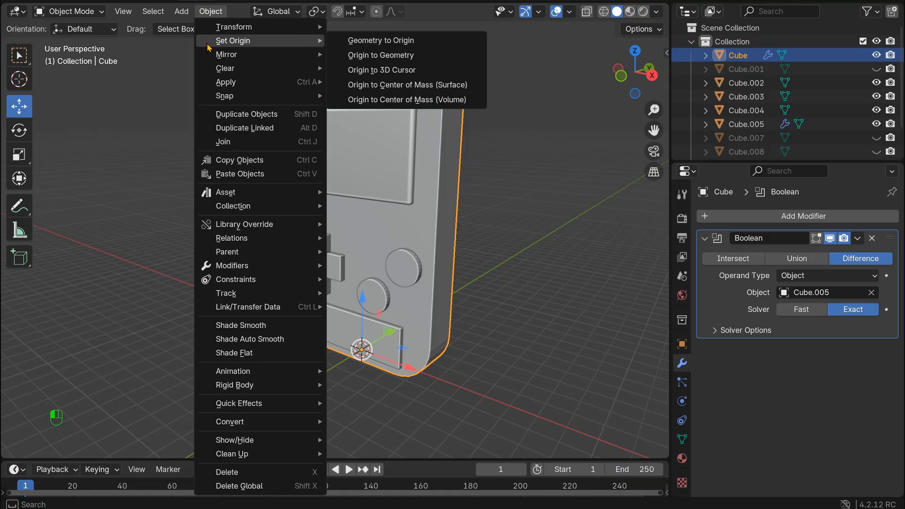
{"action": "left_click", "coordinate": [382, 56]}
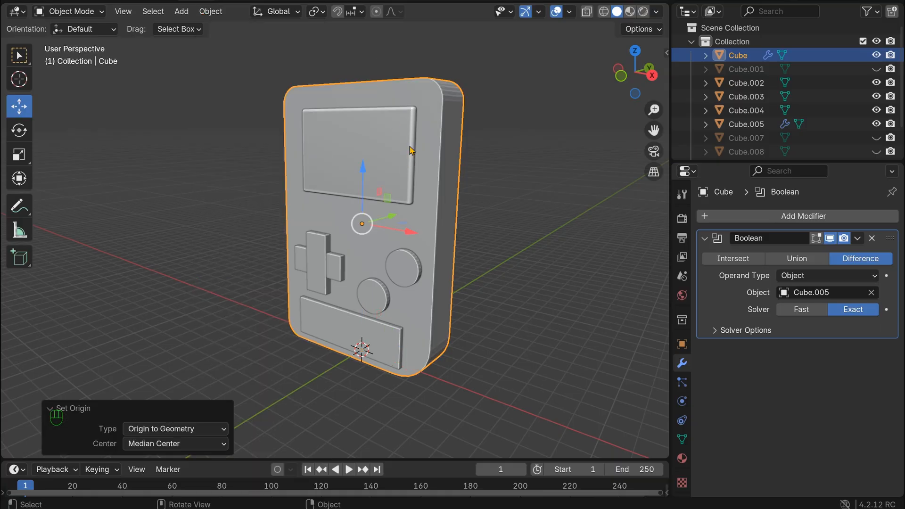
{"action": "left_click", "coordinate": [353, 151]}
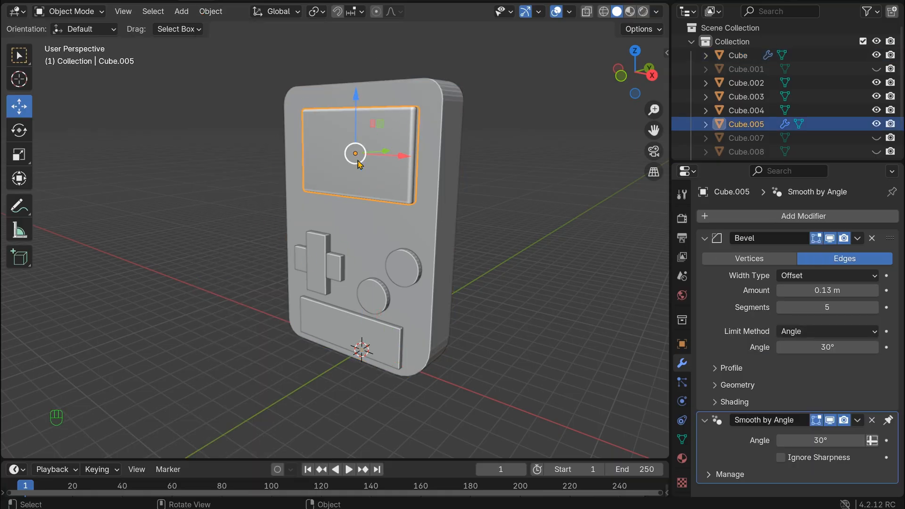
Hide the beveled rectangular screen block on the upper front of the console body.
{"action": "left_click_drag", "start_coordinate": [627, 71], "coordinate": [535, 131]}
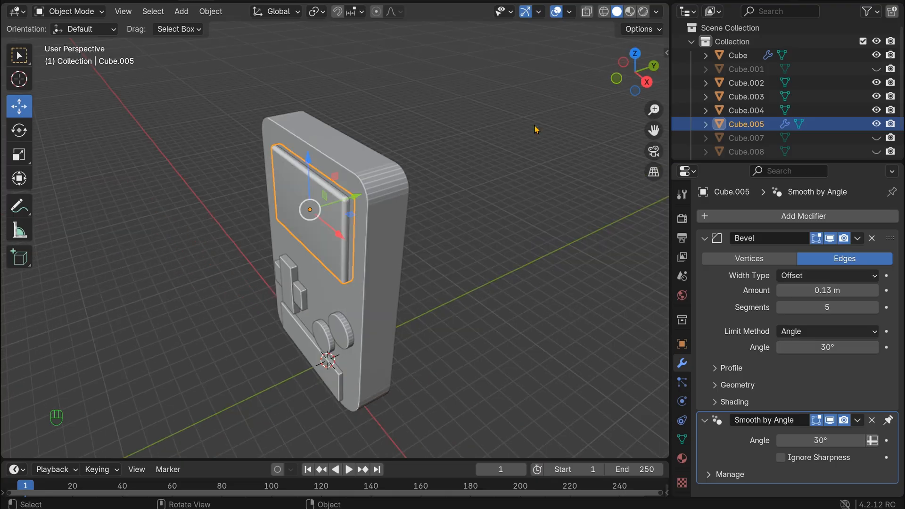
{"action": "scroll", "coordinate": [265, 216], "scroll_direction": "up", "scroll_amount": 3}
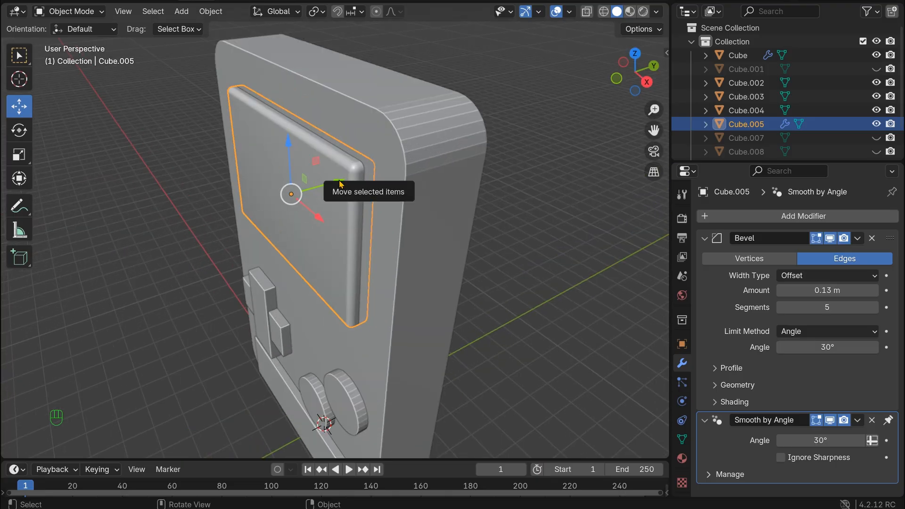
{"action": "left_click_drag", "start_coordinate": [335, 183], "coordinate": [341, 181]}
{"action": "key", "text": "Tab"}
{"action": "scroll", "coordinate": [493, 250], "scroll_direction": "down", "scroll_amount": 4}
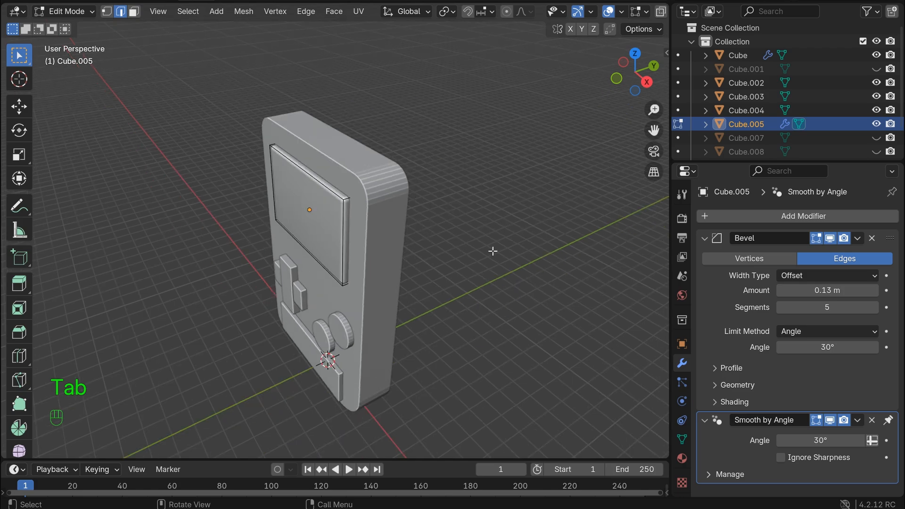
{"action": "key", "text": "Tab"}
{"action": "left_click", "coordinate": [513, 171]}
{"action": "left_click_drag", "start_coordinate": [635, 76], "coordinate": [624, 72]}
{"action": "left_click", "coordinate": [436, 159]}
{"action": "key", "text": "h"}
Try adding a Bevel modifier to the upper round button and check its mesh in Edit Mode.
{"action": "left_click", "coordinate": [468, 244]}
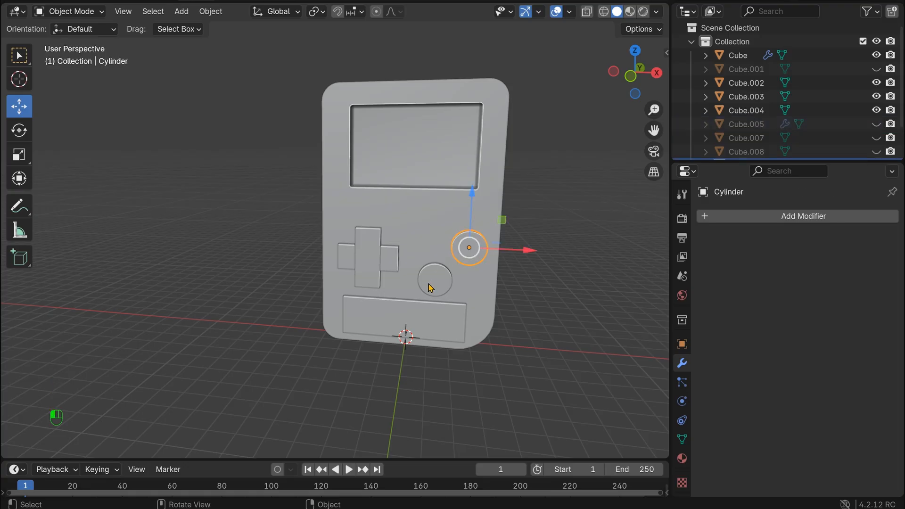
{"action": "left_click", "coordinate": [434, 279]}
{"action": "left_click", "coordinate": [467, 246]}
{"action": "left_click_drag", "start_coordinate": [654, 130], "coordinate": [564, 99]}
{"action": "scroll", "coordinate": [576, 144], "scroll_direction": "up", "scroll_amount": 5}
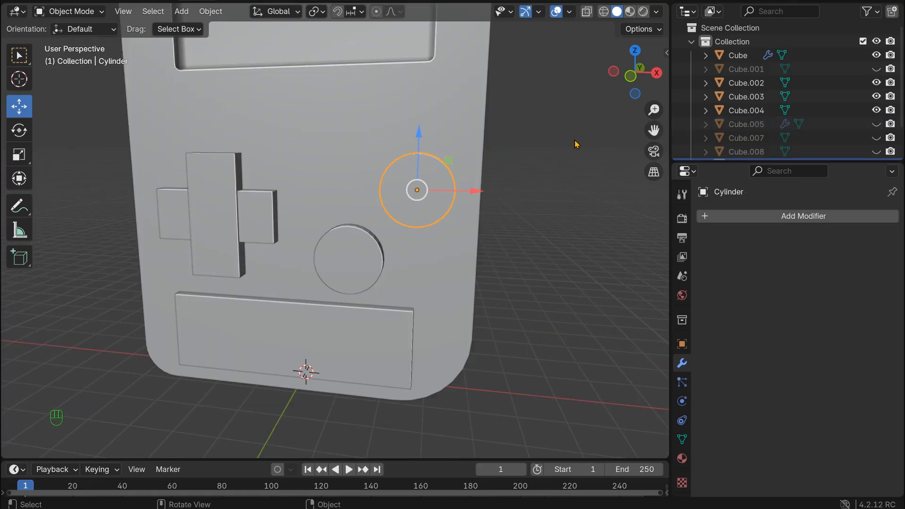
{"action": "mouse_move", "coordinate": [632, 75]}
{"action": "left_mouse_down"}
{"action": "mouse_move", "coordinate": [612, 75]}
{"action": "mouse_move", "coordinate": [625, 78]}
{"action": "left_mouse_up"}
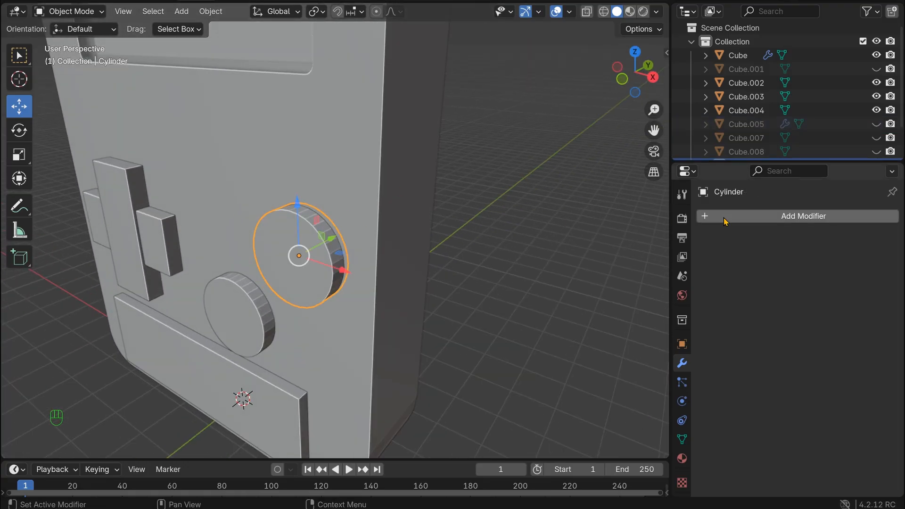
{"action": "left_click", "coordinate": [791, 218]}
{"action": "mouse_move", "coordinate": [786, 213]}
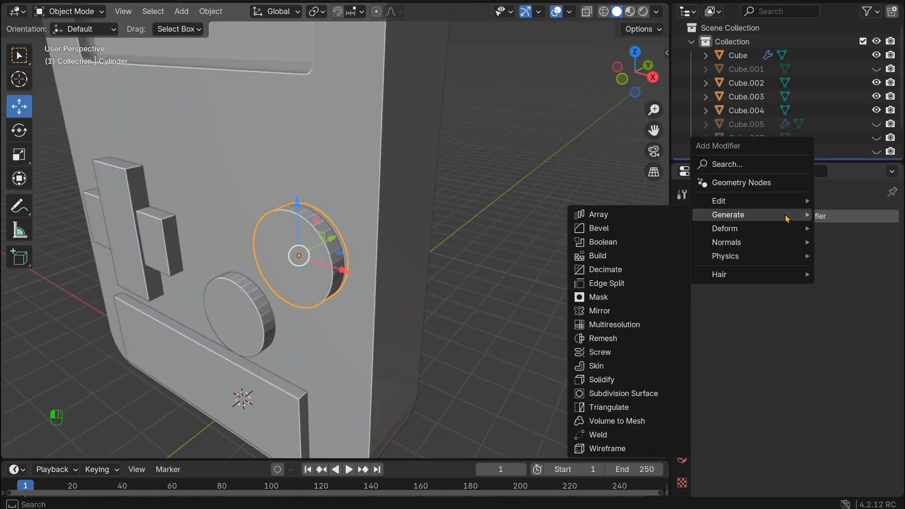
{"action": "left_click", "coordinate": [624, 233]}
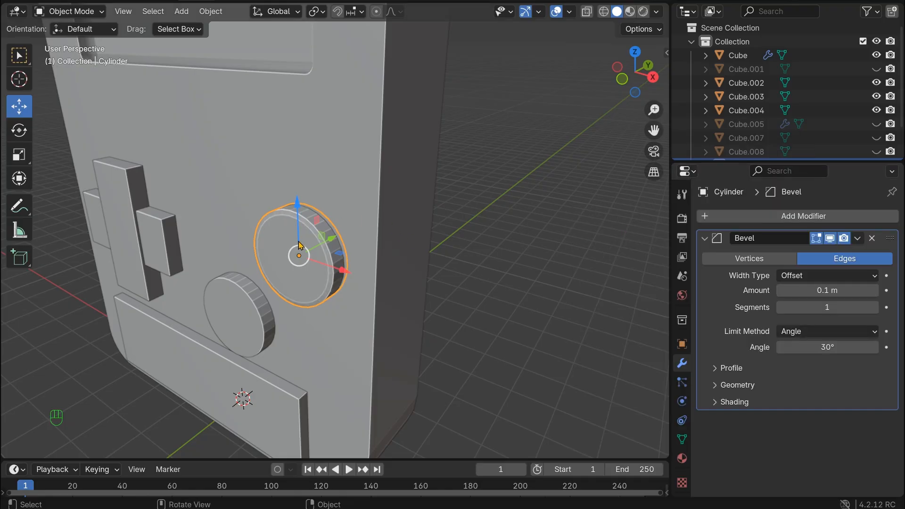
{"action": "key", "text": "Tab"}
{"action": "key", "text": "Tab"}
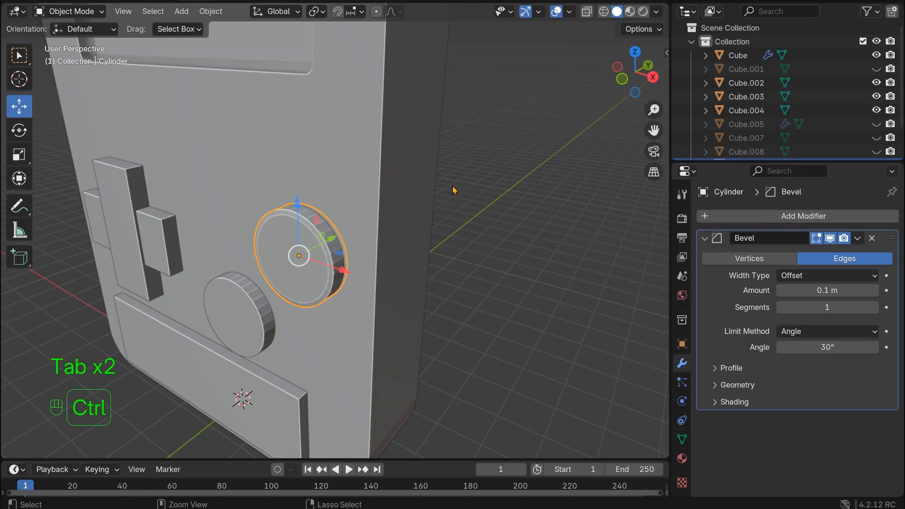
Undo the Bevel modifier on the upper round button and return to Object Mode.
{"action": "key", "text": "ctrl+z"}
{"action": "key", "text": "ctrl+z"}
{"action": "key", "text": "ctrl+z"}
{"action": "key", "text": "Tab"}
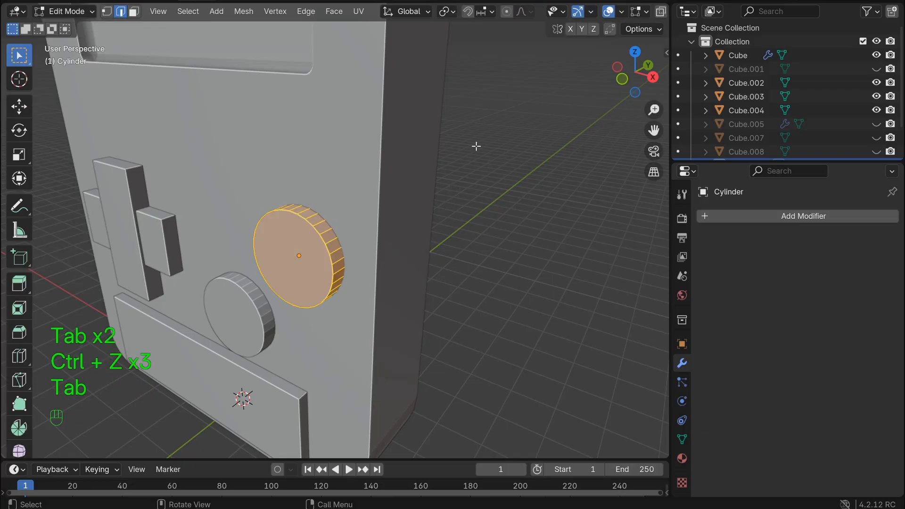
{"action": "key", "text": "Tab"}
Try applying all transforms to the upper round button, and undo it.
{"action": "key", "text": "ctrl+a"}
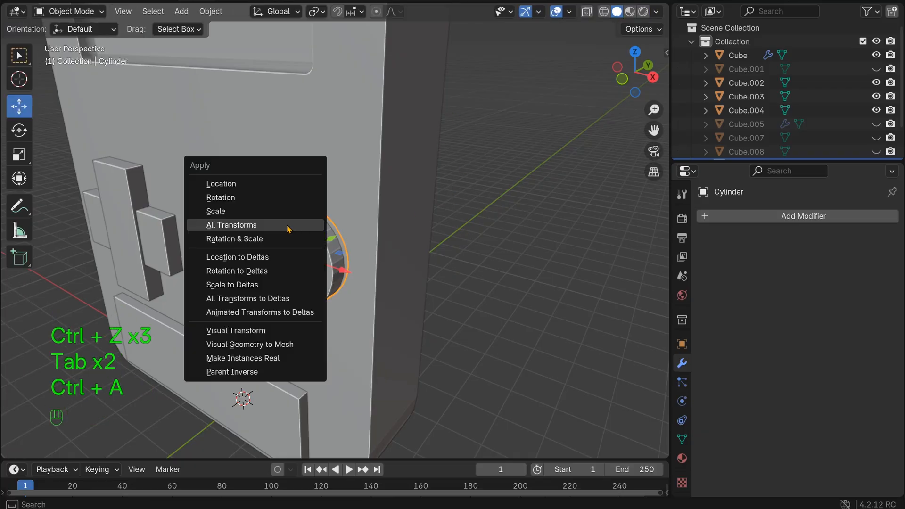
{"action": "left_click", "coordinate": [289, 226]}
{"action": "key", "text": "ctrl+z"}
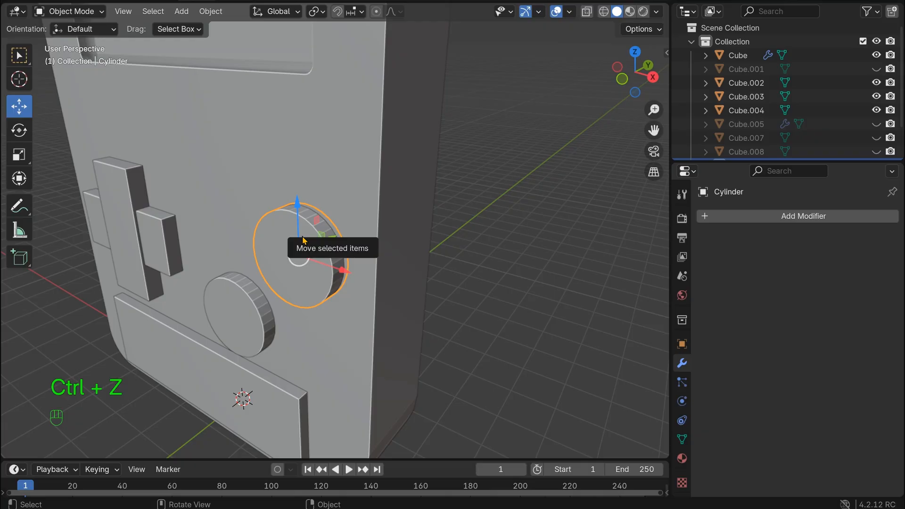
Apply only the scale of the upper round button and of the lower round button.
{"action": "key", "text": "ctrl+a"}
{"action": "left_click", "coordinate": [304, 222]}
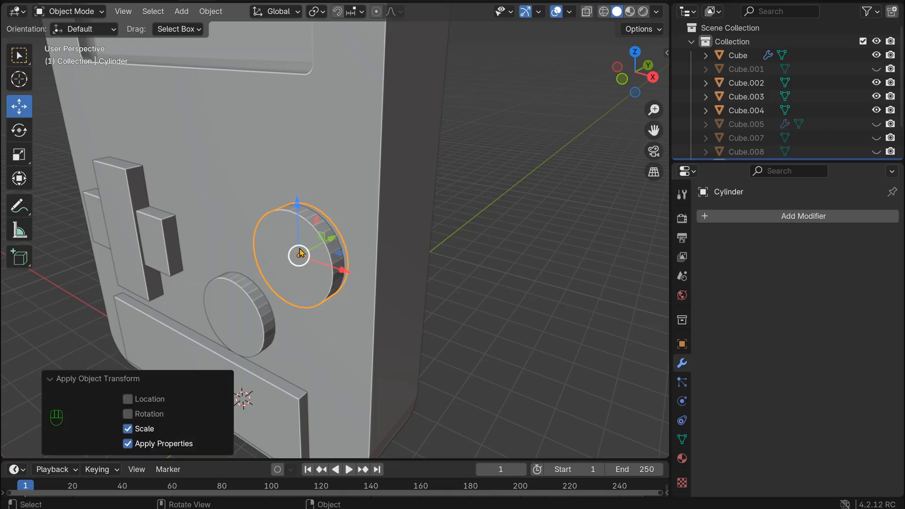
{"action": "left_click", "coordinate": [241, 295]}
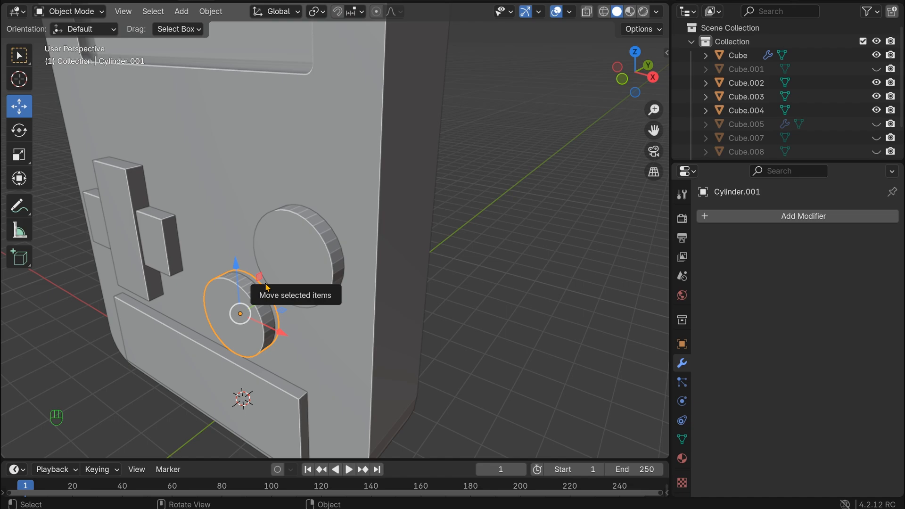
{"action": "key", "text": "ctrl+a"}
{"action": "left_click", "coordinate": [214, 286]}
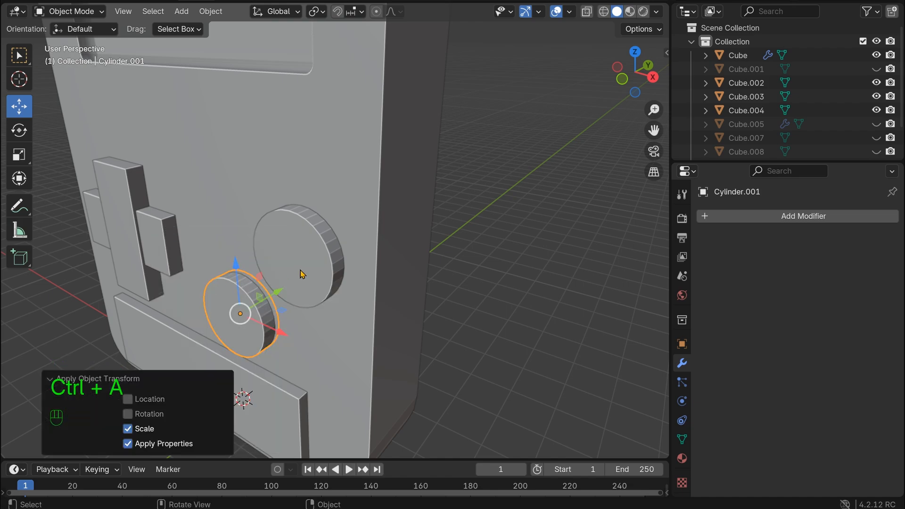
Add a Bevel modifier to the upper round button with an amount of 0.11 m and 3 segments.
{"action": "left_click", "coordinate": [315, 275]}
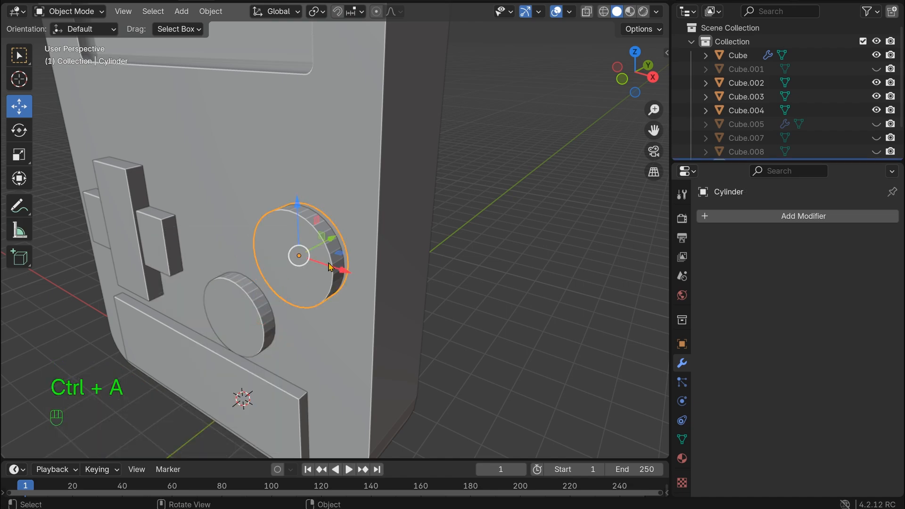
{"action": "left_click", "coordinate": [795, 217]}
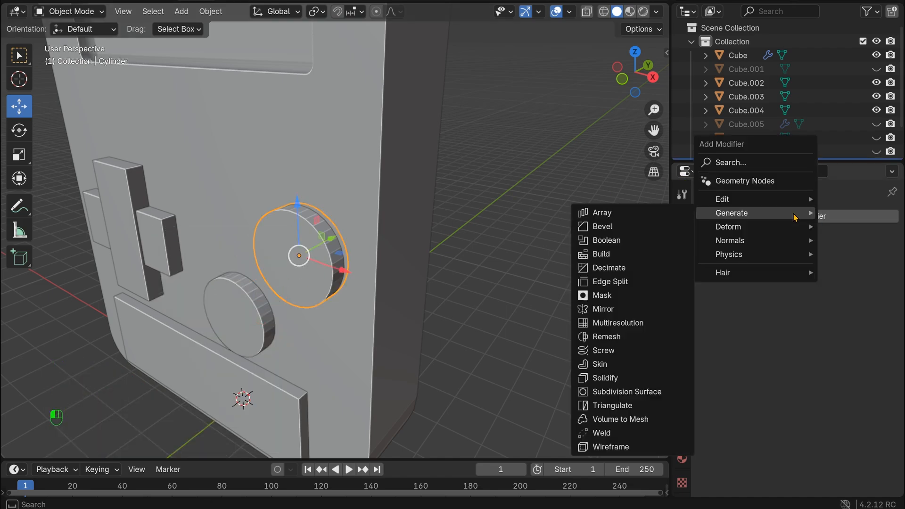
{"action": "left_click", "coordinate": [637, 228]}
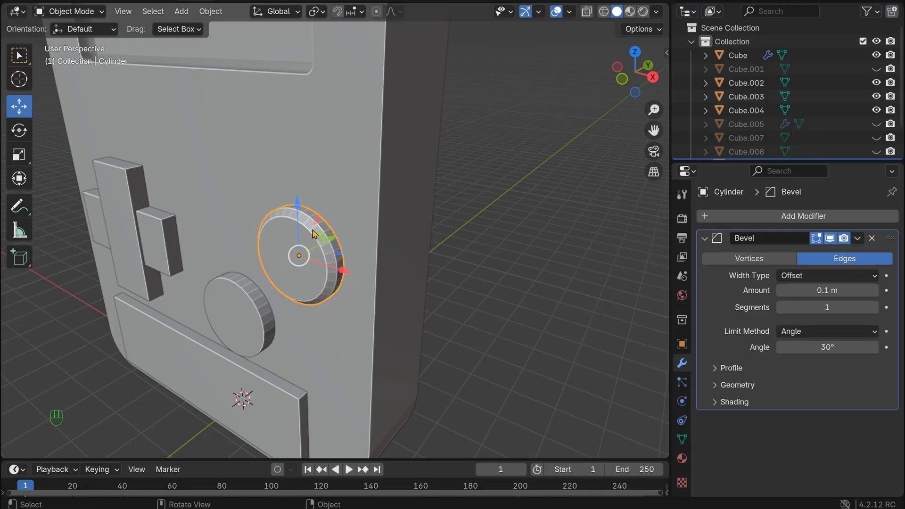
{"action": "left_click", "coordinate": [873, 291]}
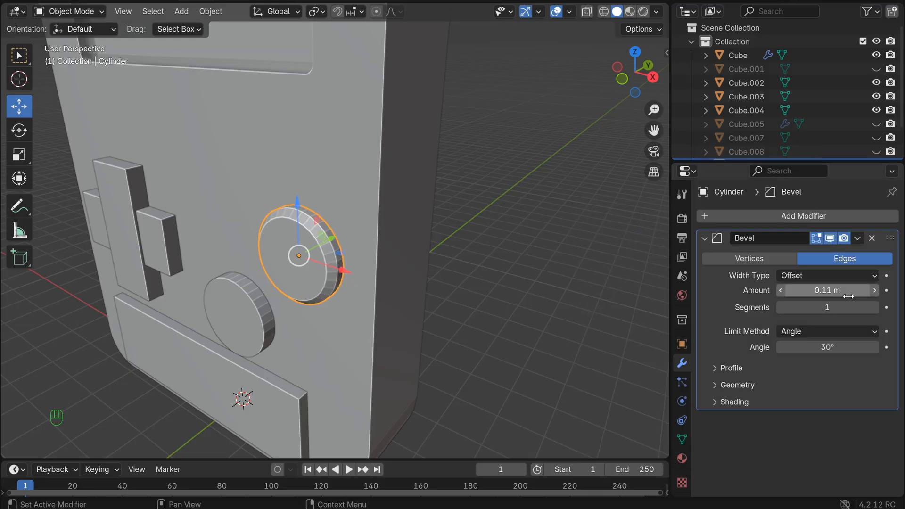
{"action": "left_click", "coordinate": [874, 307]}
{"action": "left_click", "coordinate": [874, 307]}
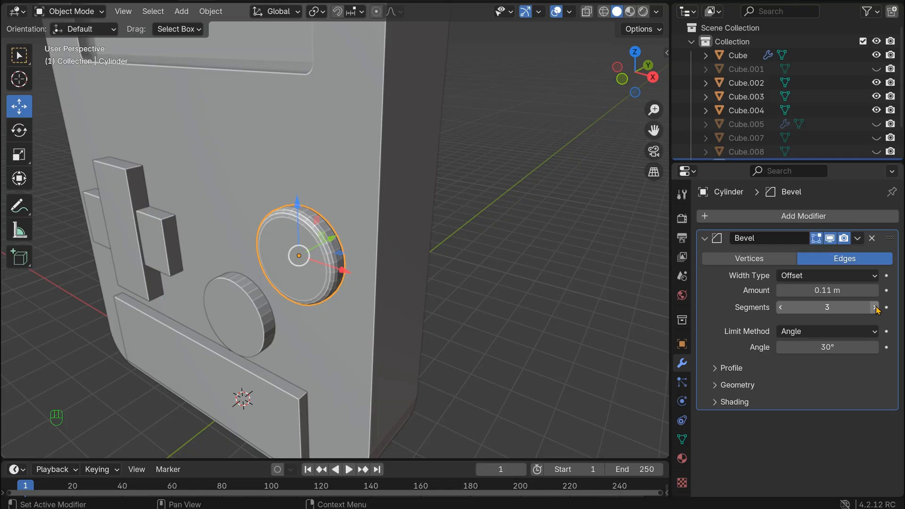
Shade the upper round button auto smooth and set its bevel amount to 0.02 m.
{"action": "right_click", "coordinate": [286, 226]}
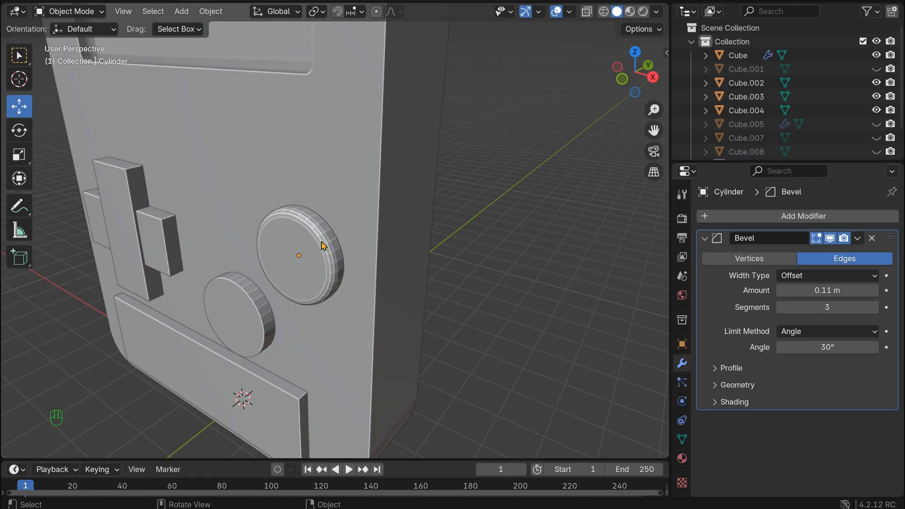
{"action": "right_click", "coordinate": [286, 226]}
{"action": "left_click", "coordinate": [279, 223]}
{"action": "left_click", "coordinate": [492, 180]}
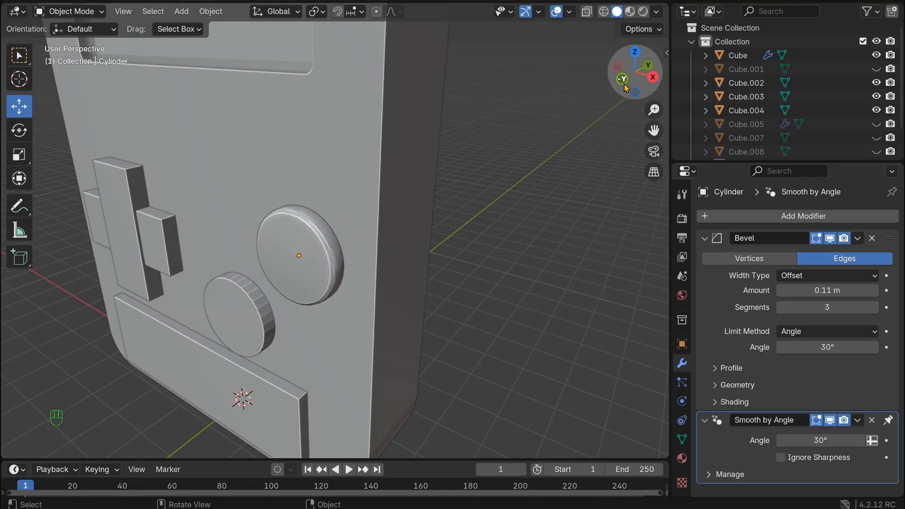
{"action": "mouse_move", "coordinate": [624, 84]}
{"action": "left_mouse_down"}
{"action": "mouse_move", "coordinate": [686, 89]}
{"action": "mouse_move", "coordinate": [631, 89]}
{"action": "left_mouse_up"}
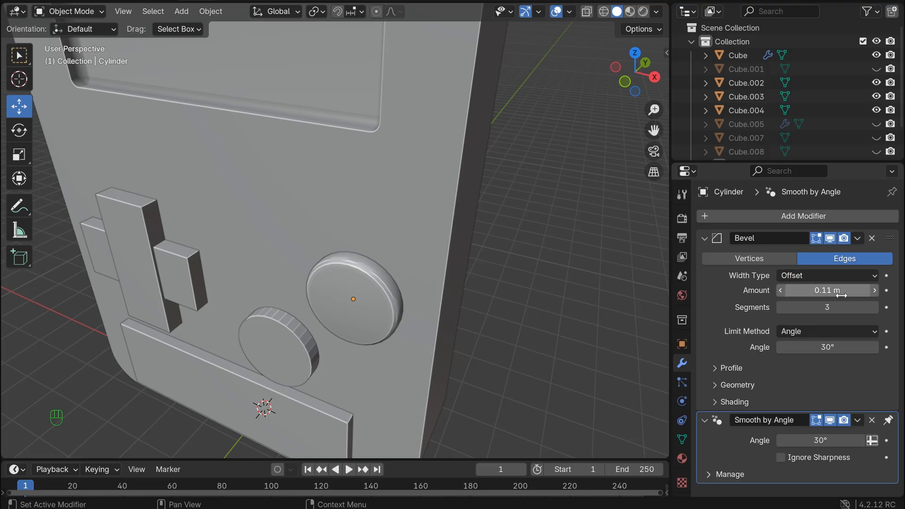
{"action": "left_click_drag", "start_coordinate": [841, 290], "coordinate": [803, 290]}
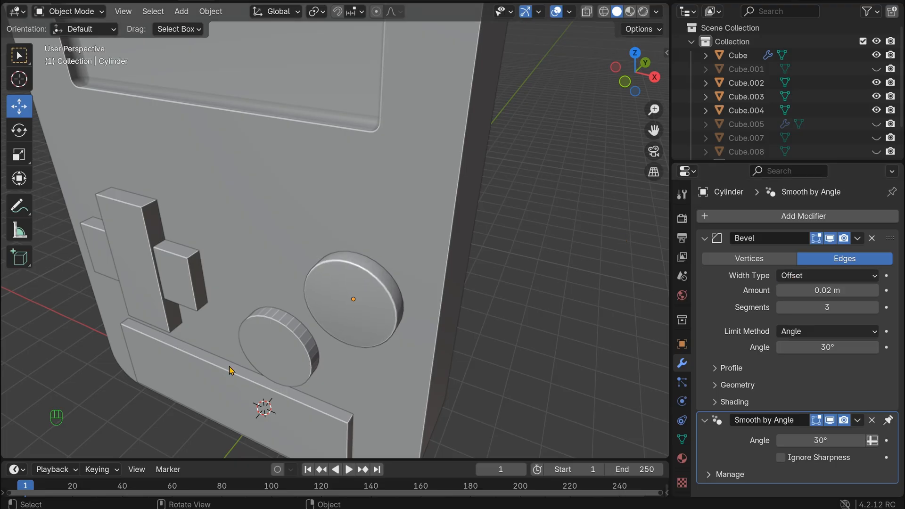
Add a Bevel modifier of 0.03 m with 2 segments to the lower round button and shade it auto smooth.
{"action": "left_click", "coordinate": [280, 332]}
{"action": "left_click", "coordinate": [780, 217]}
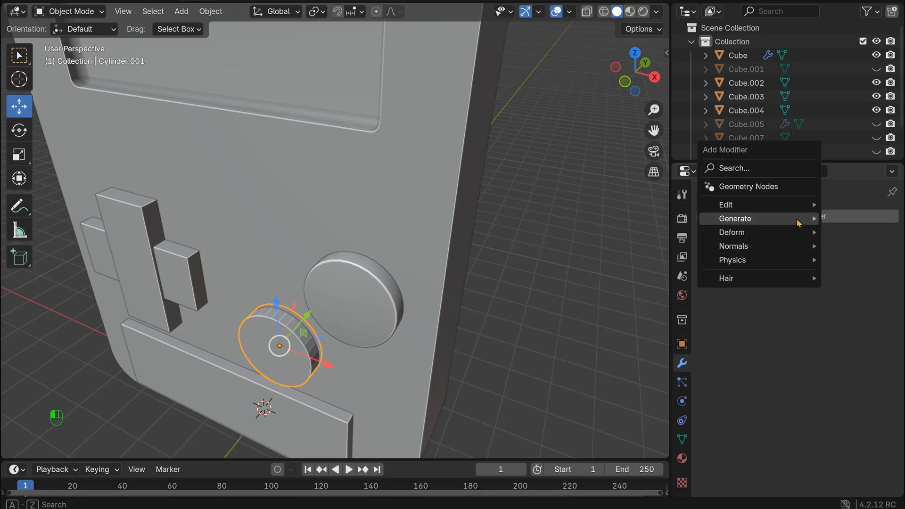
{"action": "mouse_move", "coordinate": [769, 221]}
{"action": "left_click", "coordinate": [645, 234]}
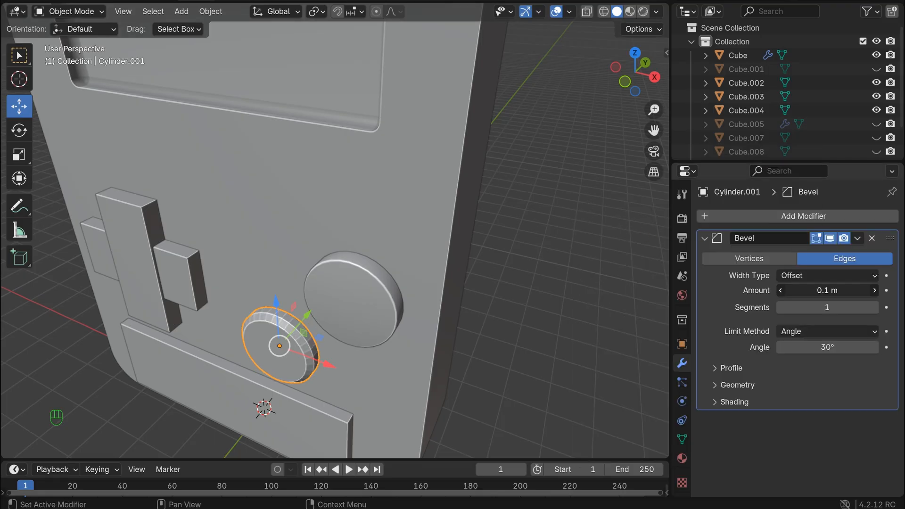
{"action": "mouse_move", "coordinate": [823, 290]}
{"action": "left_mouse_down"}
{"action": "mouse_move", "coordinate": [807, 290]}
{"action": "mouse_move", "coordinate": [818, 291]}
{"action": "left_mouse_up"}
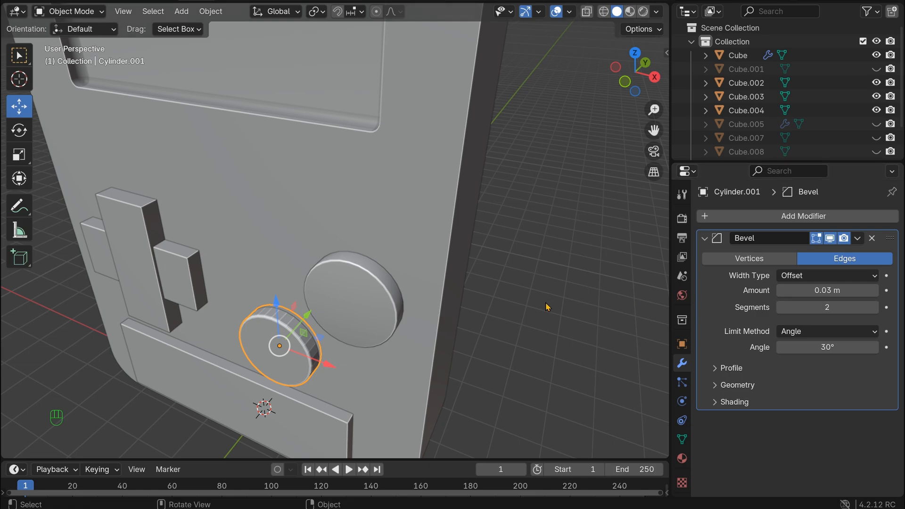
{"action": "right_click", "coordinate": [278, 340]}
{"action": "left_click", "coordinate": [218, 262]}
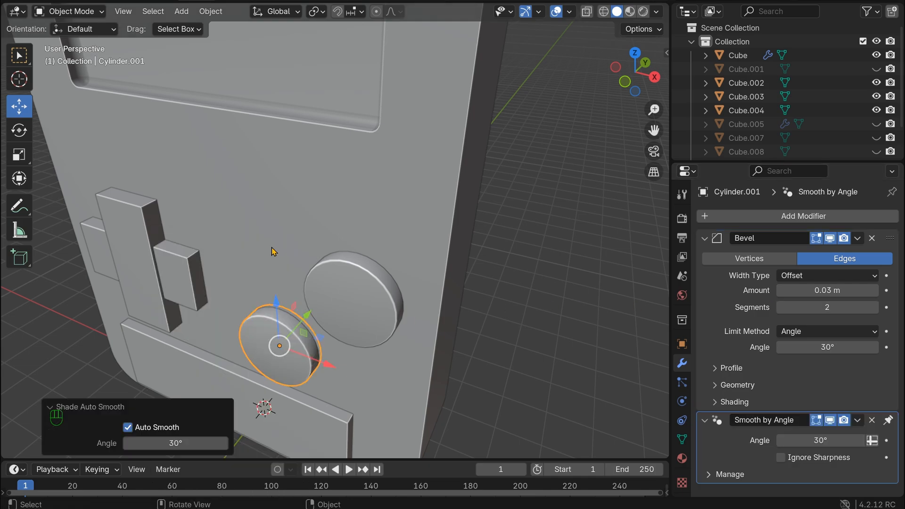
{"action": "left_click", "coordinate": [513, 236]}
Delete the wide rectangular block below the buttons on the console's front.
{"action": "scroll", "coordinate": [513, 236], "scroll_direction": "down", "scroll_amount": 5}
{"action": "left_click_drag", "start_coordinate": [627, 81], "coordinate": [649, 86]}
{"action": "scroll", "coordinate": [500, 169], "scroll_direction": "up", "scroll_amount": 3}
{"action": "left_click", "coordinate": [413, 339]}
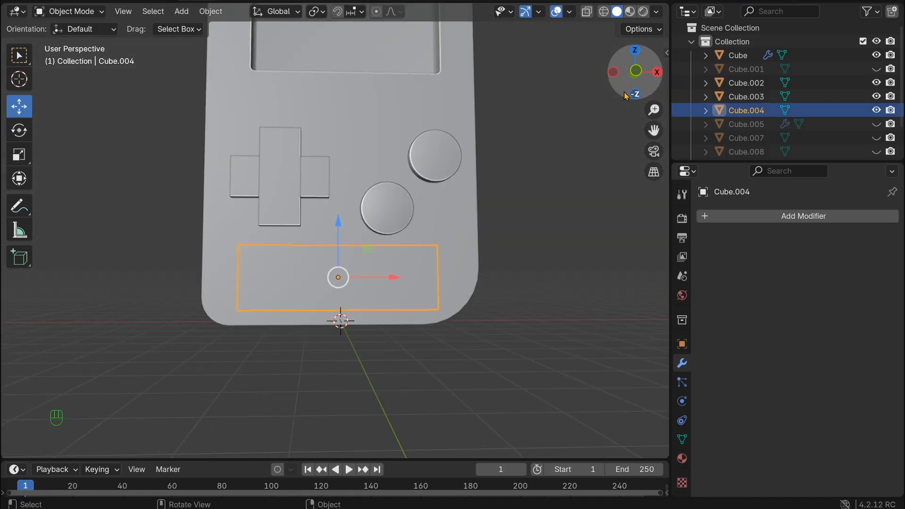
{"action": "scroll", "coordinate": [447, 330], "scroll_direction": "up", "scroll_amount": 2}
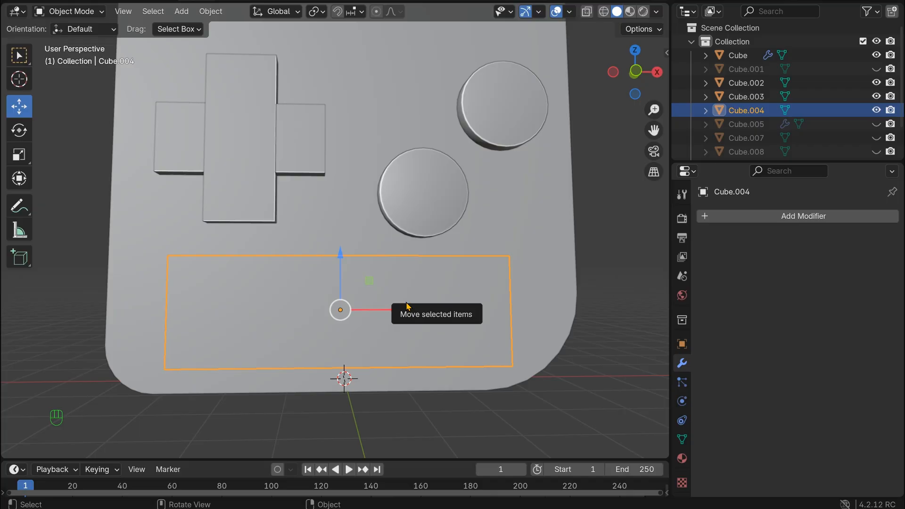
{"action": "key", "text": "BackSpace"}
{"action": "key", "text": "Delete"}
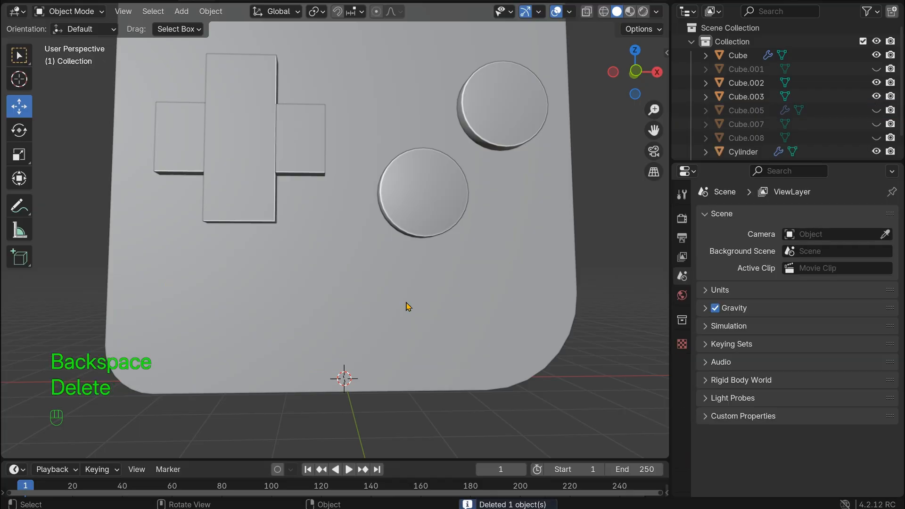
Add a 2 m cube and raise it about 1.51 m along Z to the console's lower front.
{"action": "key", "text": "shift+a"}
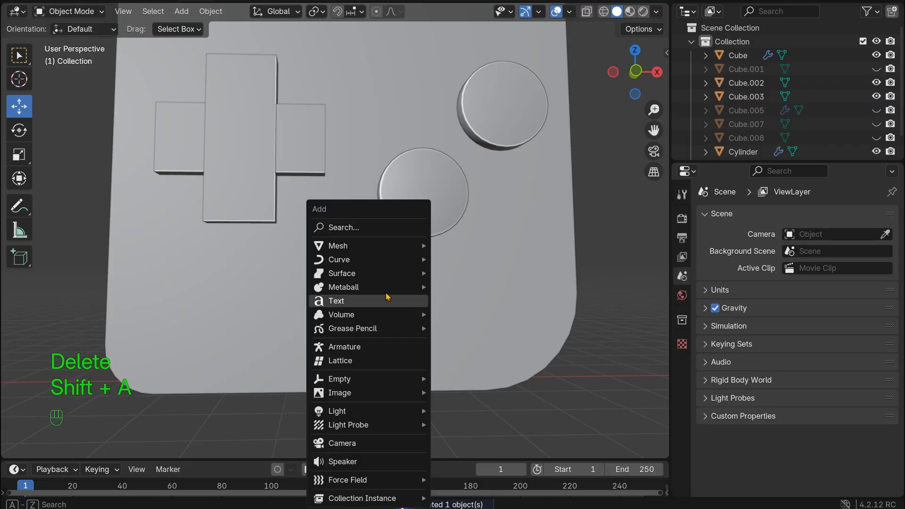
{"action": "mouse_move", "coordinate": [342, 246]}
{"action": "left_click", "coordinate": [447, 260]}
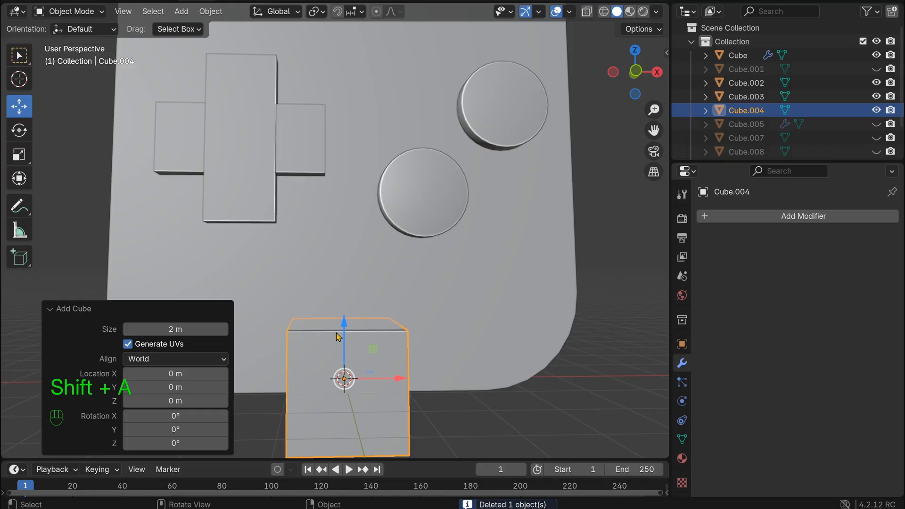
{"action": "left_click_drag", "start_coordinate": [336, 336], "coordinate": [337, 250]}
Scale the new cube down to about 0.212, and stretch it about 3.28 times along Z into a narrow upright bar.
{"action": "key", "text": "s"}
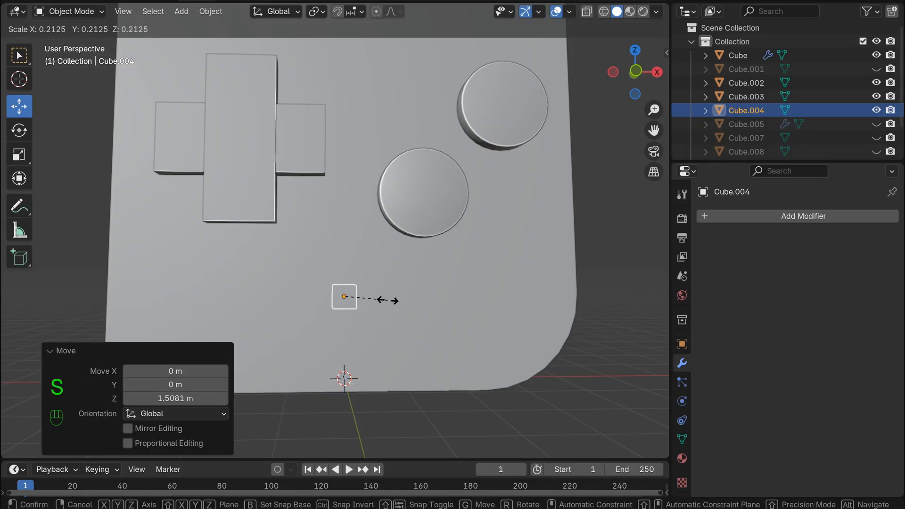
{"action": "left_click", "coordinate": [387, 300]}
{"action": "key", "text": "s"}
{"action": "key", "text": "z"}
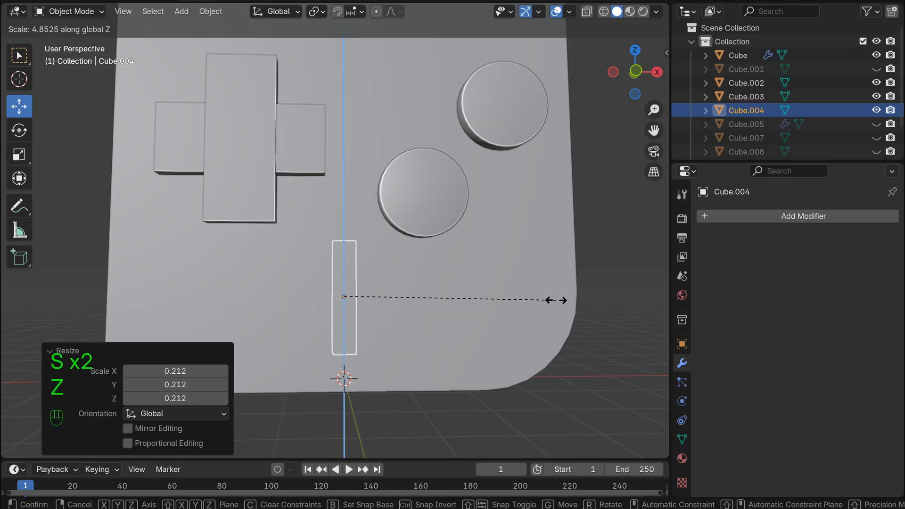
{"action": "left_click", "coordinate": [487, 300]}
Rotate the bar about 21.1° around the global Y axis so it leans diagonally.
{"action": "key", "text": "r"}
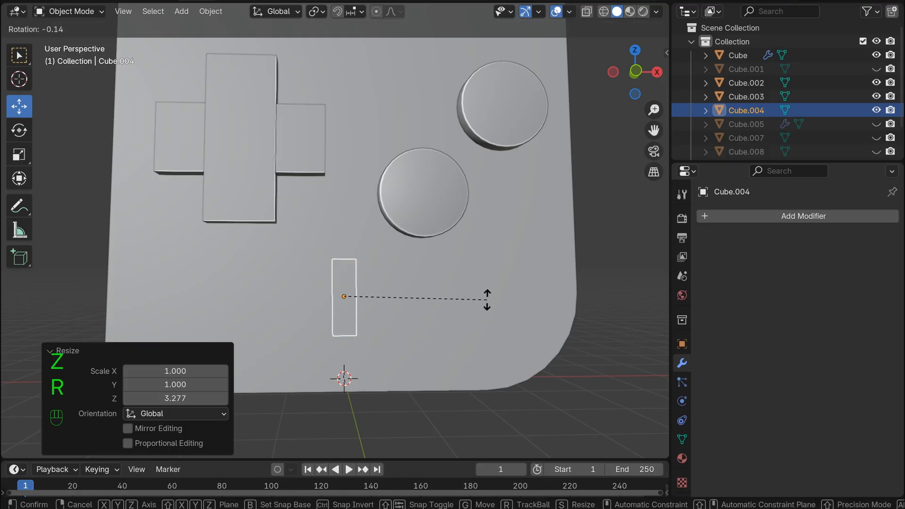
{"action": "key", "text": "y"}
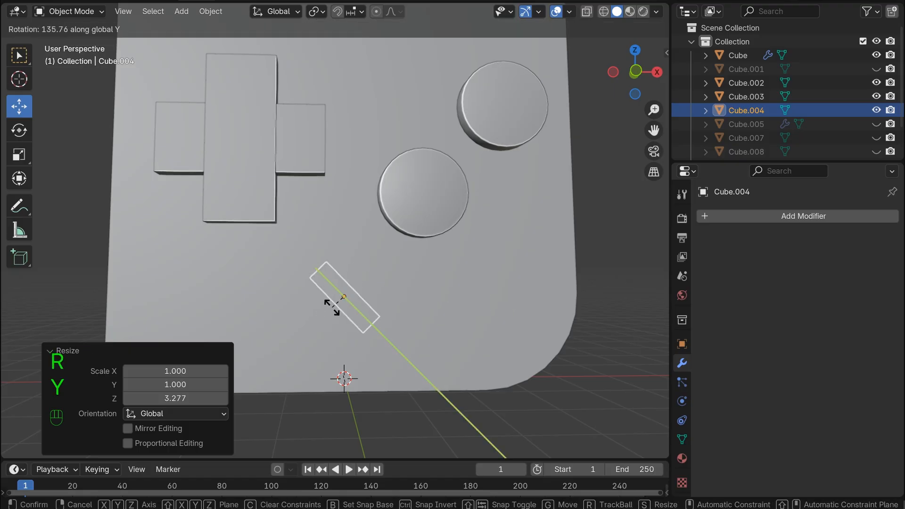
{"action": "left_click", "coordinate": [371, 310]}
Move the bar along Y onto the console's front face and along X toward its lower-right corner, keeping the bar selected.
{"action": "left_click_drag", "start_coordinate": [658, 57], "coordinate": [373, 320]}
{"action": "key", "text": "g"}
{"action": "key", "text": "y"}
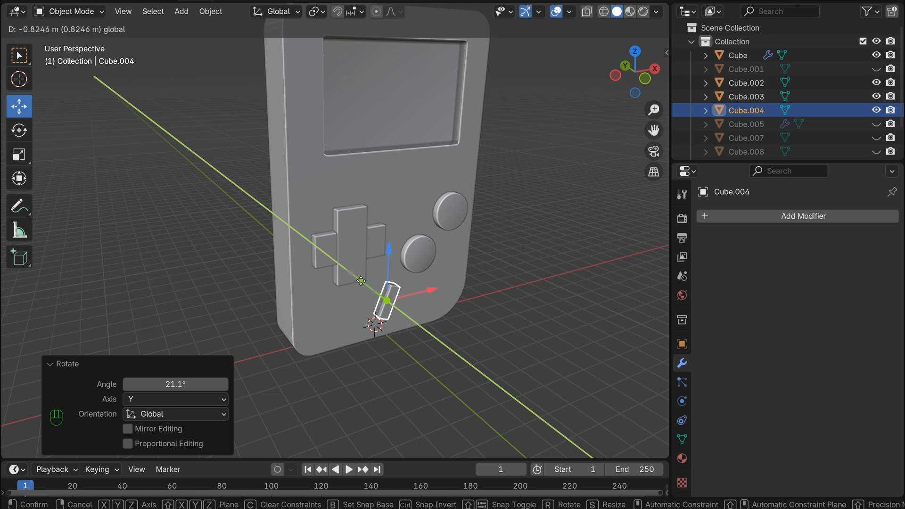
{"action": "left_click", "coordinate": [362, 283]}
{"action": "key", "text": "g"}
{"action": "key", "text": "x"}
{"action": "left_click_drag", "start_coordinate": [465, 286], "coordinate": [497, 283]}
{"action": "left_click", "coordinate": [549, 255]}
{"action": "scroll", "coordinate": [561, 247], "scroll_direction": "up", "scroll_amount": 4}
{"action": "left_click_drag", "start_coordinate": [635, 72], "coordinate": [590, 58]}
{"action": "left_click_drag", "start_coordinate": [653, 130], "coordinate": [544, 220]}
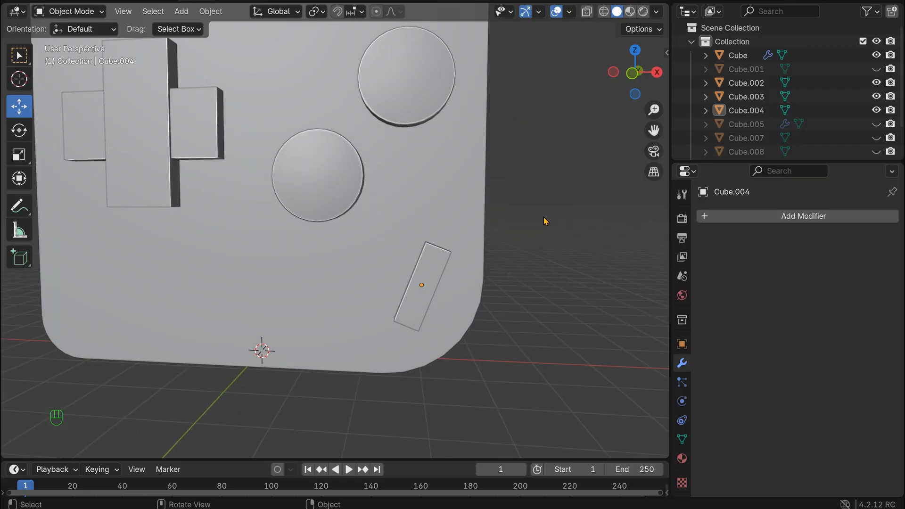
{"action": "left_click", "coordinate": [427, 272]}
{"action": "left_click", "coordinate": [781, 217]}
{"action": "mouse_move", "coordinate": [781, 214]}
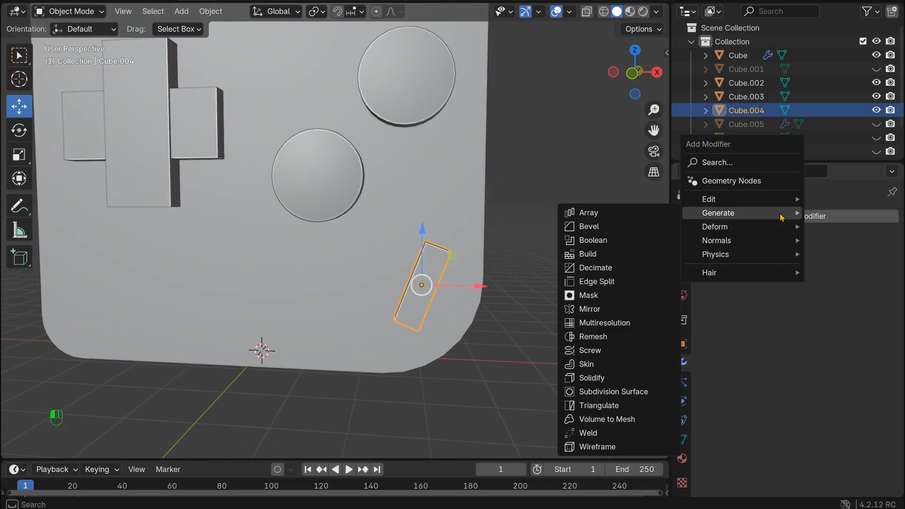
{"action": "left_click", "coordinate": [621, 227]}
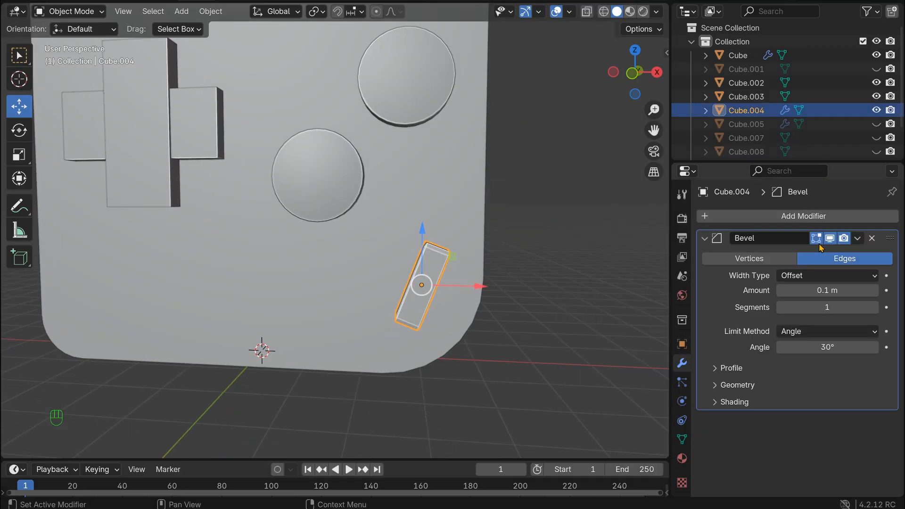
{"action": "left_click_drag", "start_coordinate": [634, 92], "coordinate": [632, 83]}
{"action": "key", "text": "ctrl+z"}
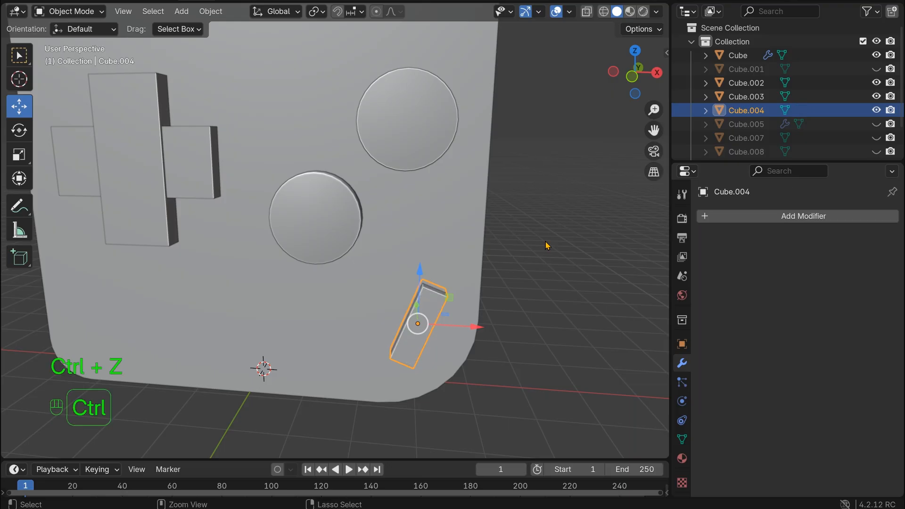
Apply the slanted bar's scale and add a Bevel modifier of 0.11 m with 3 segments.
{"action": "key", "text": "ctrl+a"}
{"action": "left_click", "coordinate": [421, 318]}
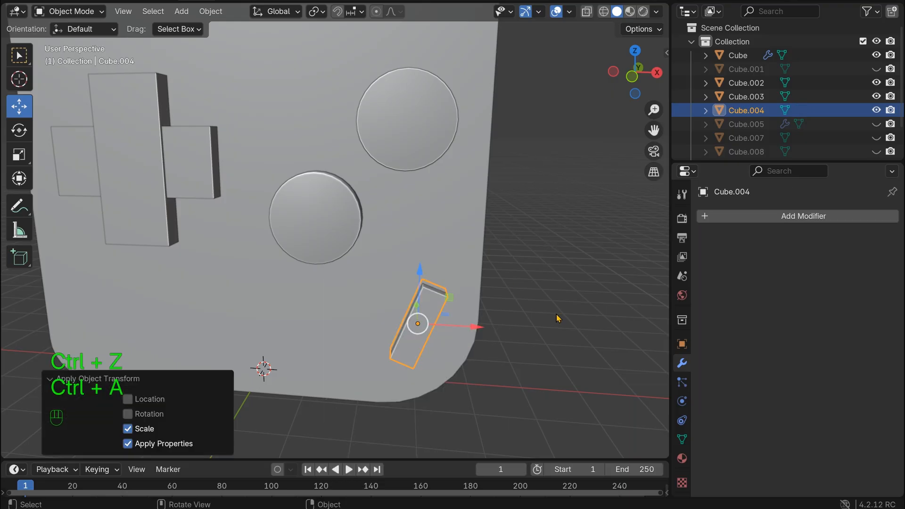
{"action": "left_click", "coordinate": [773, 217]}
{"action": "mouse_move", "coordinate": [729, 221]}
{"action": "left_click", "coordinate": [585, 234]}
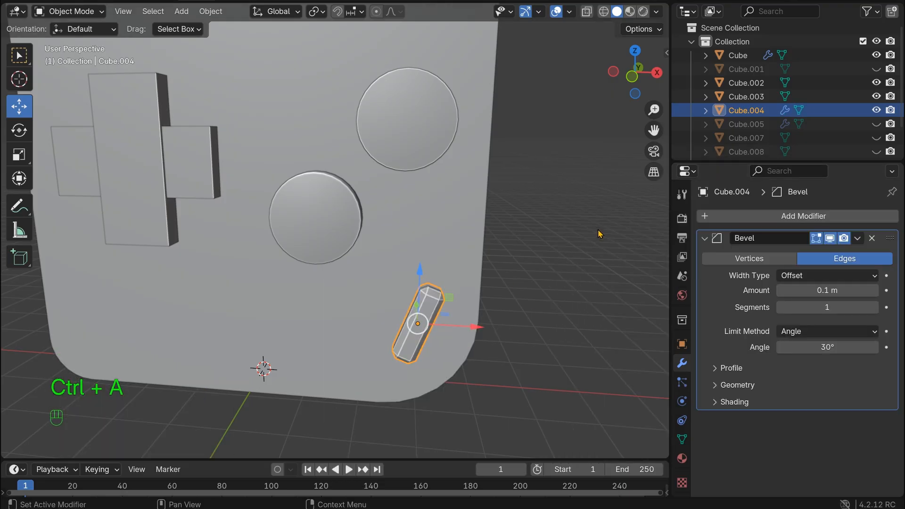
{"action": "left_click", "coordinate": [874, 291]}
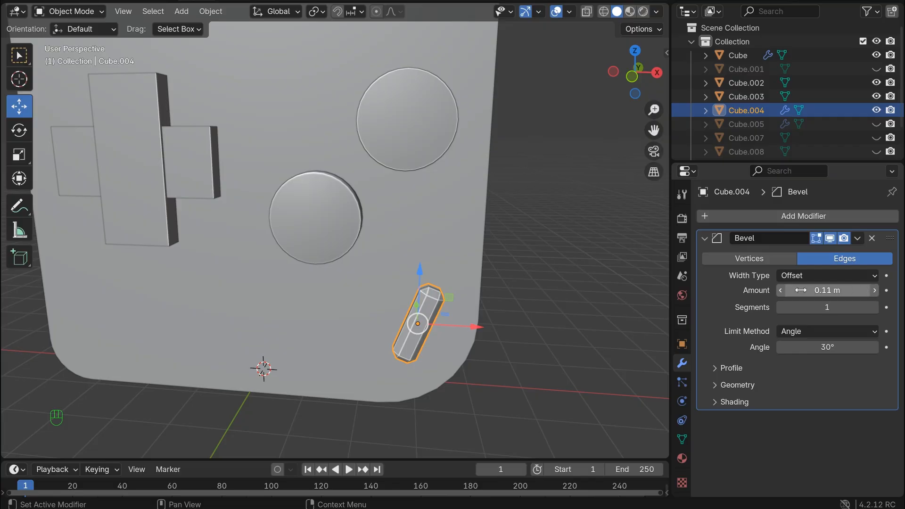
{"action": "left_click", "coordinate": [874, 307]}
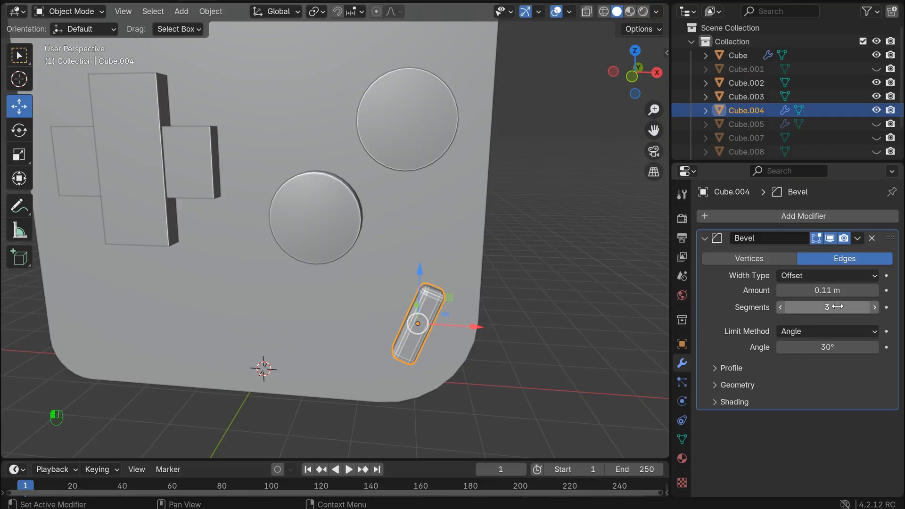
{"action": "left_click", "coordinate": [875, 307]}
Shade the slanted bar auto smooth and keep it selected.
{"action": "right_click", "coordinate": [417, 292]}
{"action": "left_click", "coordinate": [418, 259]}
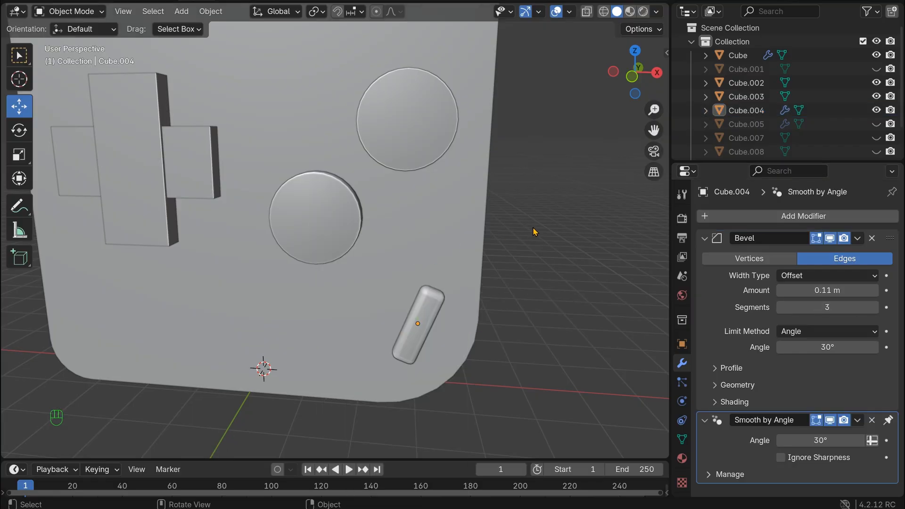
{"action": "left_click", "coordinate": [428, 293]}
{"action": "mouse_move", "coordinate": [635, 72]}
{"action": "left_mouse_down"}
{"action": "mouse_move", "coordinate": [682, 71]}
{"action": "mouse_move", "coordinate": [633, 75]}
{"action": "left_mouse_up"}
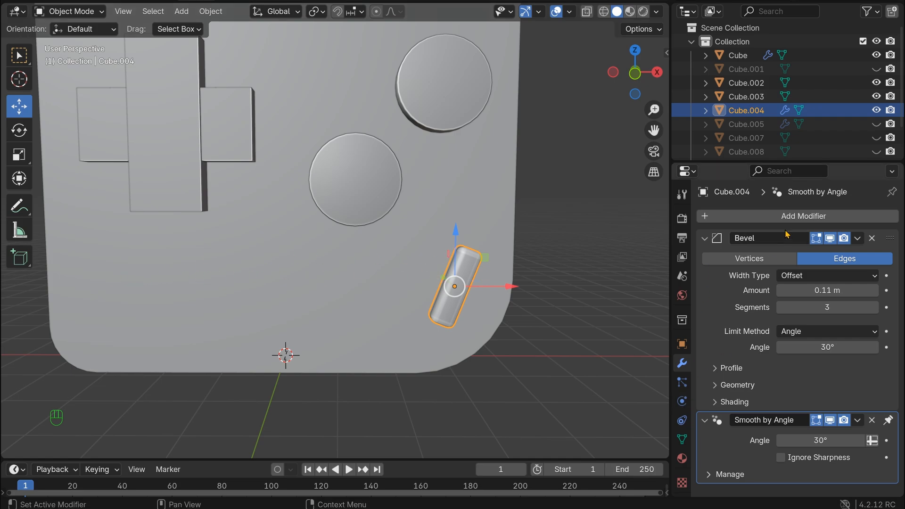
{"action": "left_click", "coordinate": [804, 216]}
{"action": "mouse_move", "coordinate": [805, 220]}
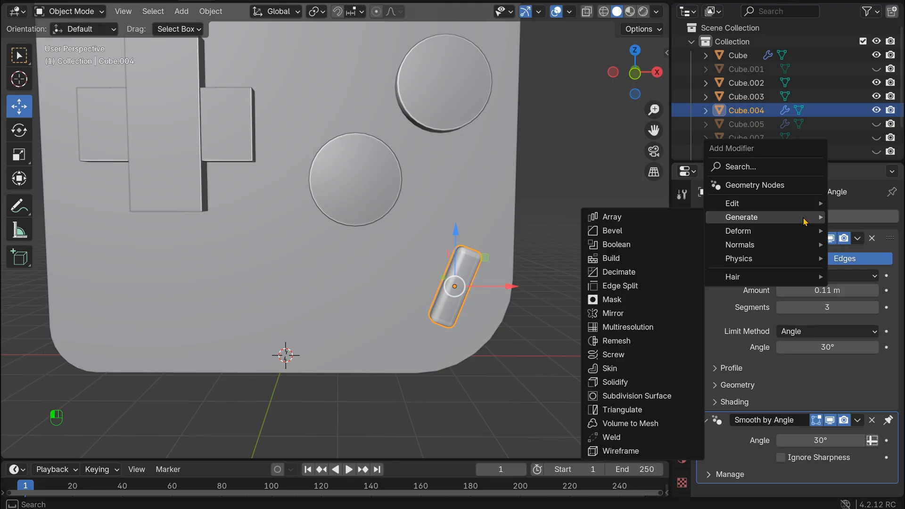
{"action": "left_click", "coordinate": [665, 217]}
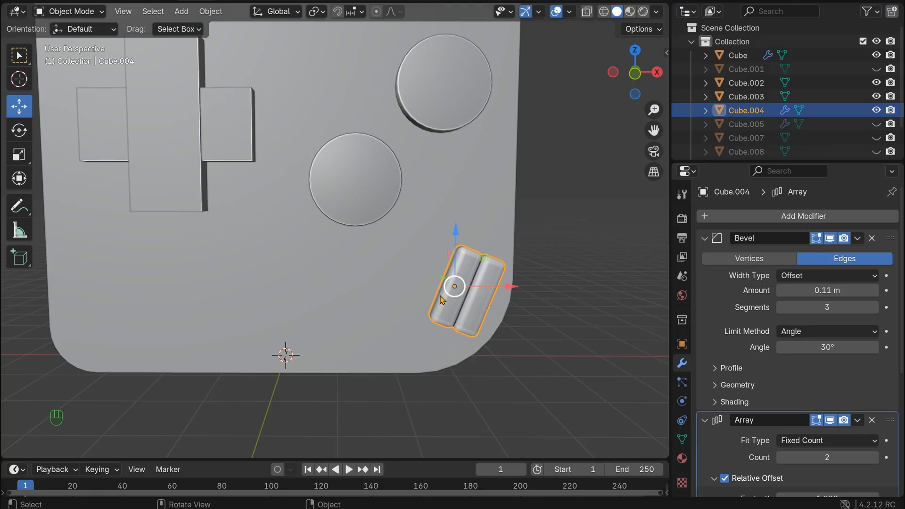
{"action": "scroll", "coordinate": [802, 330], "scroll_direction": "down", "scroll_amount": 5}
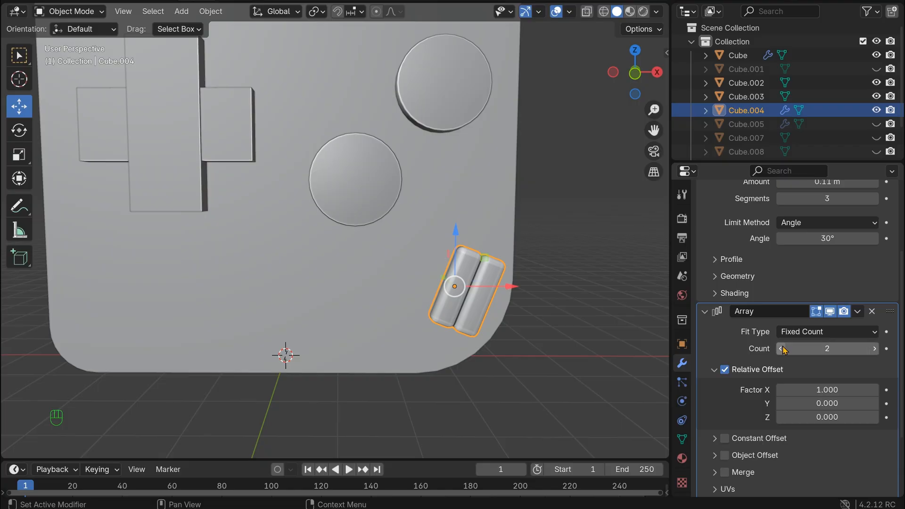
{"action": "left_click", "coordinate": [876, 351]}
{"action": "left_click", "coordinate": [877, 350]}
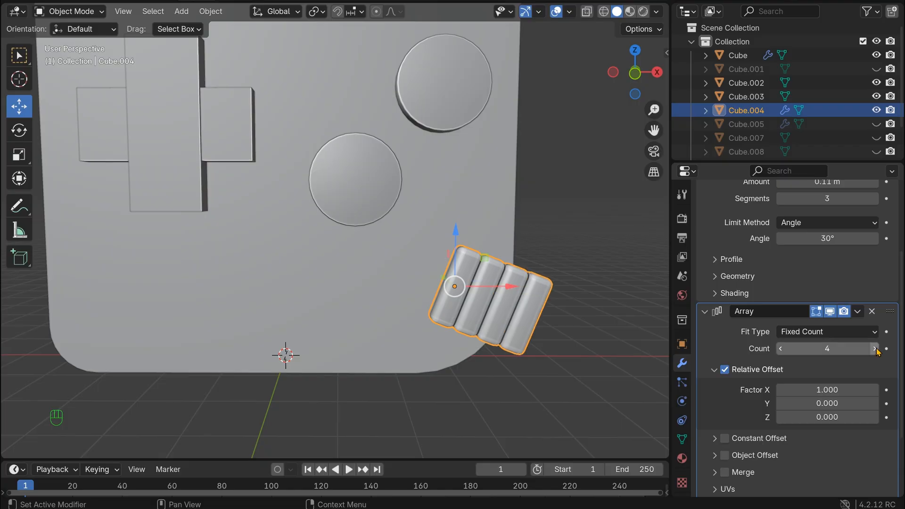
{"action": "left_click", "coordinate": [782, 350]}
{"action": "left_click", "coordinate": [781, 348]}
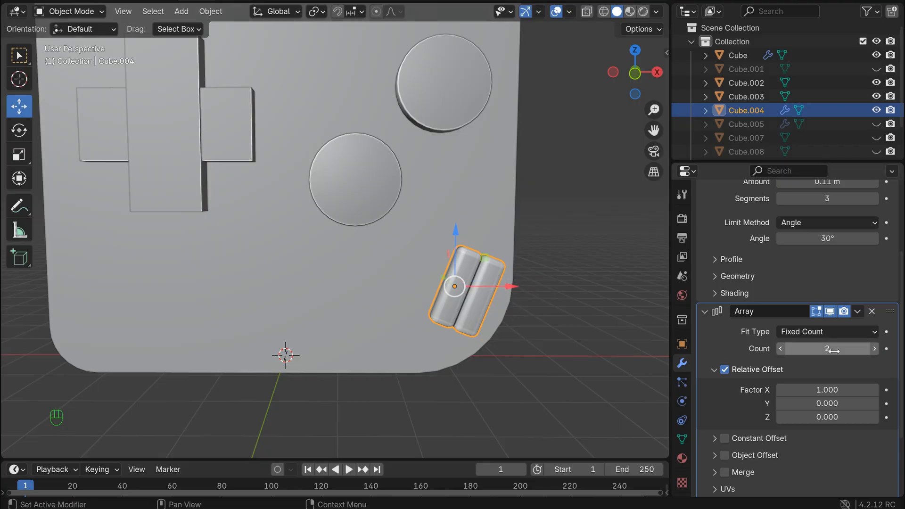
{"action": "left_click_drag", "start_coordinate": [828, 389], "coordinate": [801, 403]}
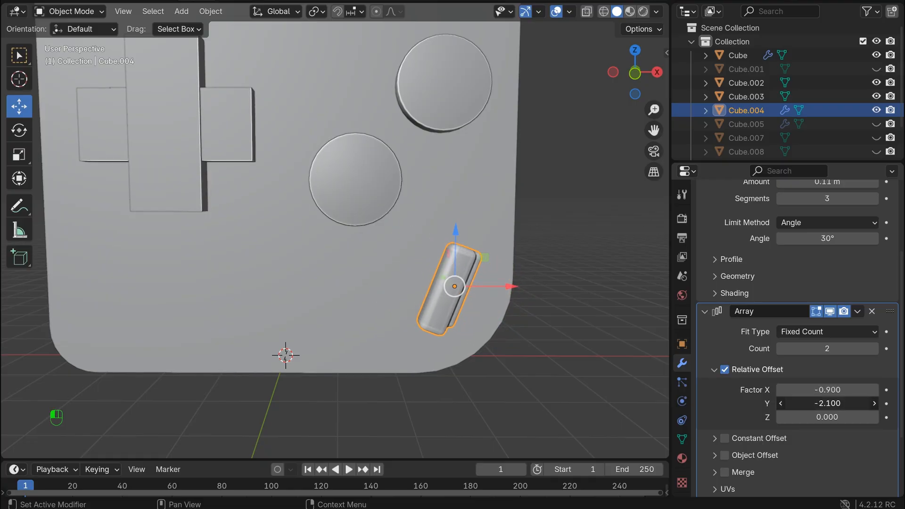
{"action": "key", "text": "ctrl+z"}
{"action": "key", "text": "ctrl+z"}
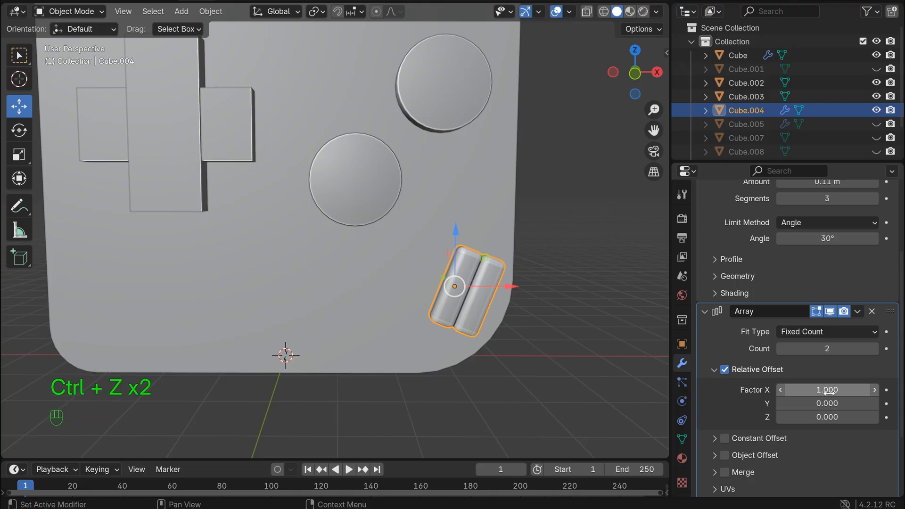
{"action": "left_click_drag", "start_coordinate": [827, 390], "coordinate": [791, 389]}
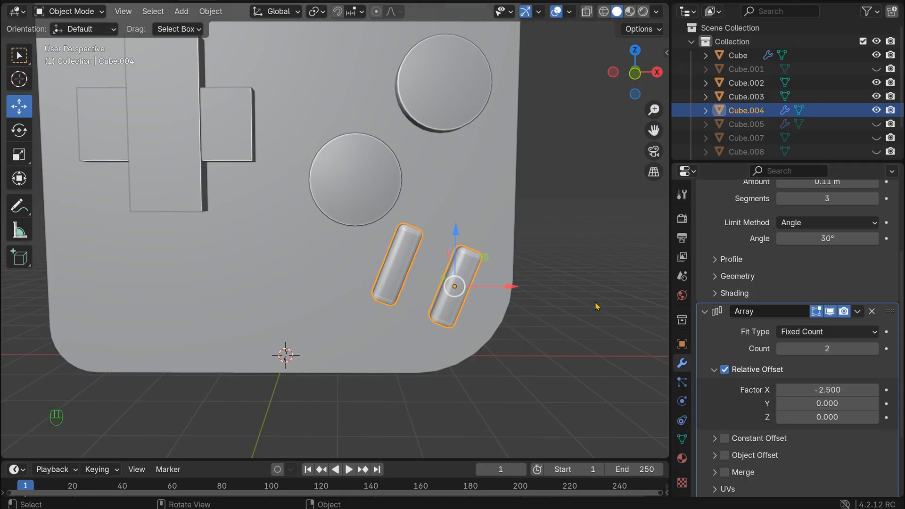
{"action": "key", "text": "r"}
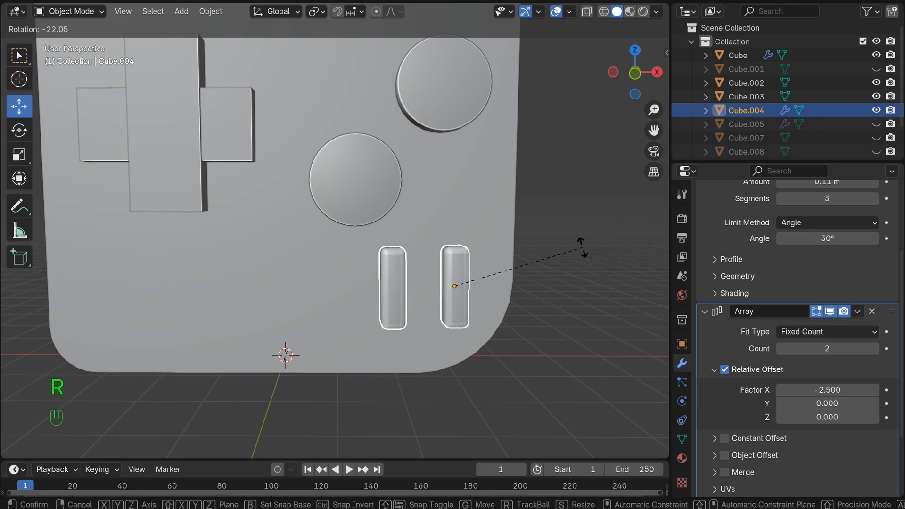
{"action": "left_click", "coordinate": [583, 247]}
{"action": "key", "text": "ctrl+z"}
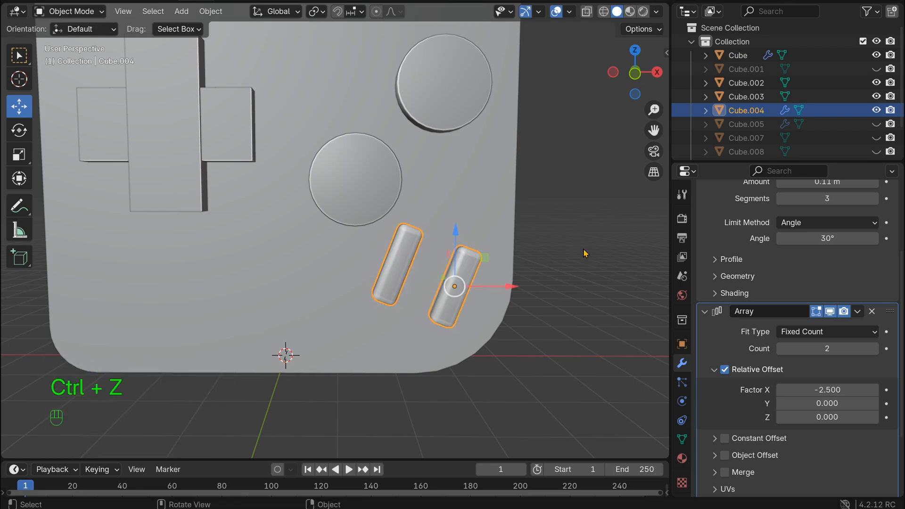
{"action": "left_click", "coordinate": [871, 311]}
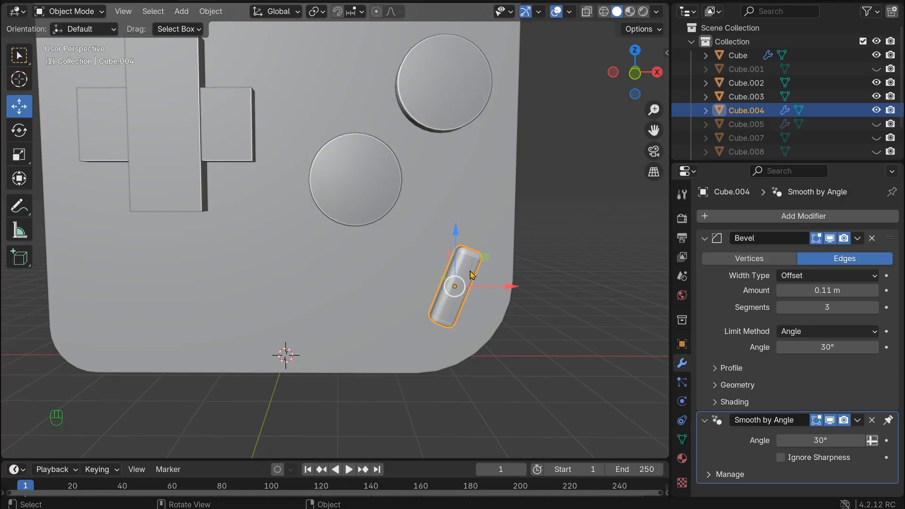
Apply all transforms to the slanted bar and add an Array modifier with a relative offset factor X of -1.
{"action": "key", "text": "ctrl+a"}
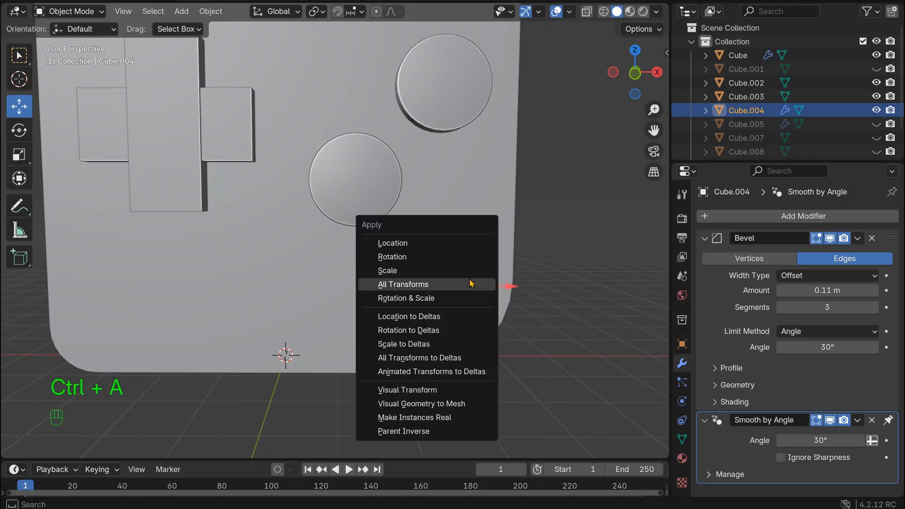
{"action": "left_click", "coordinate": [471, 283]}
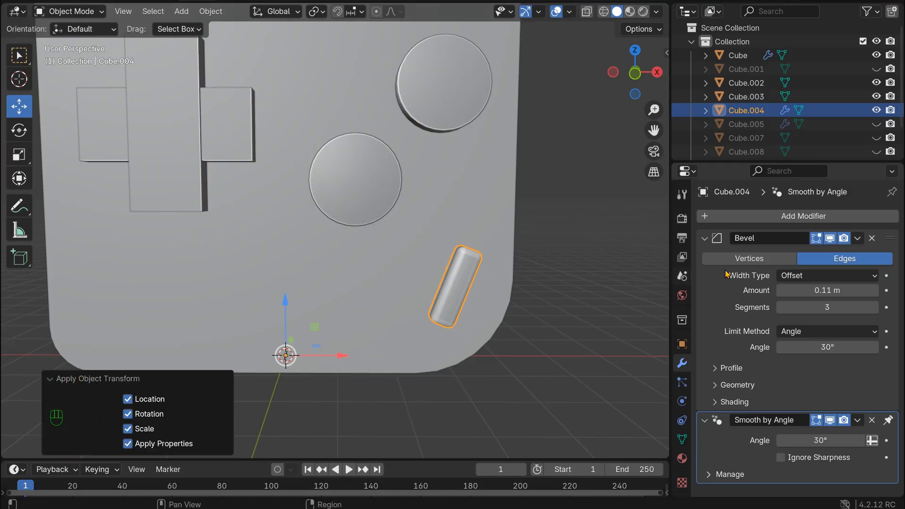
{"action": "left_click", "coordinate": [783, 216]}
{"action": "mouse_move", "coordinate": [782, 216]}
{"action": "left_click", "coordinate": [663, 216]}
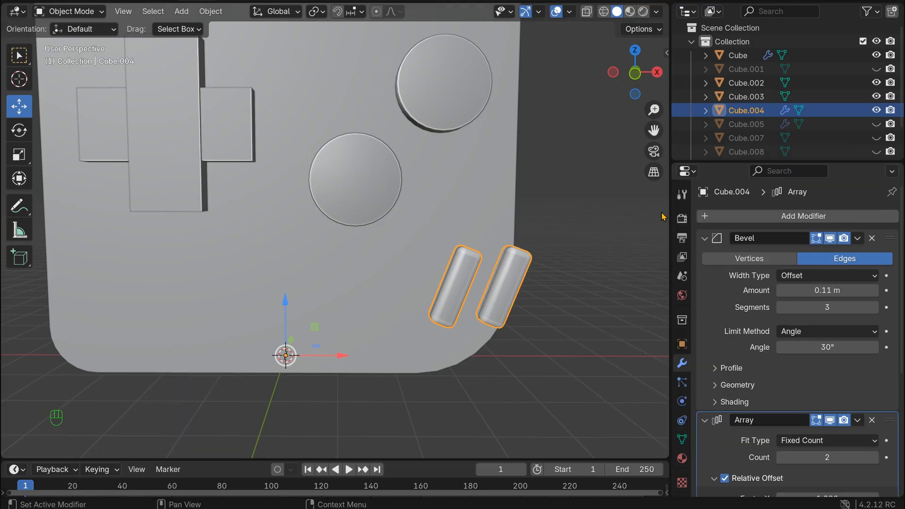
{"action": "scroll", "coordinate": [825, 405], "scroll_direction": "down", "scroll_amount": 5}
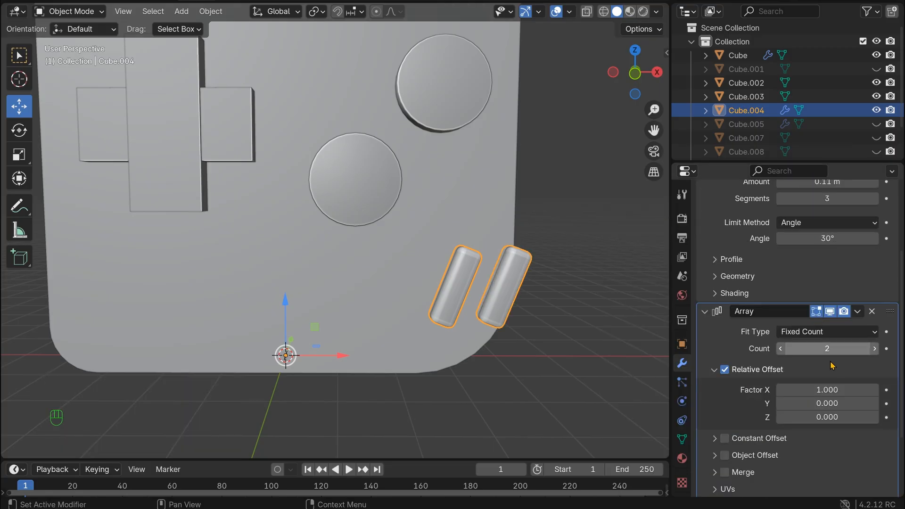
{"action": "left_click_drag", "start_coordinate": [827, 389], "coordinate": [788, 390]}
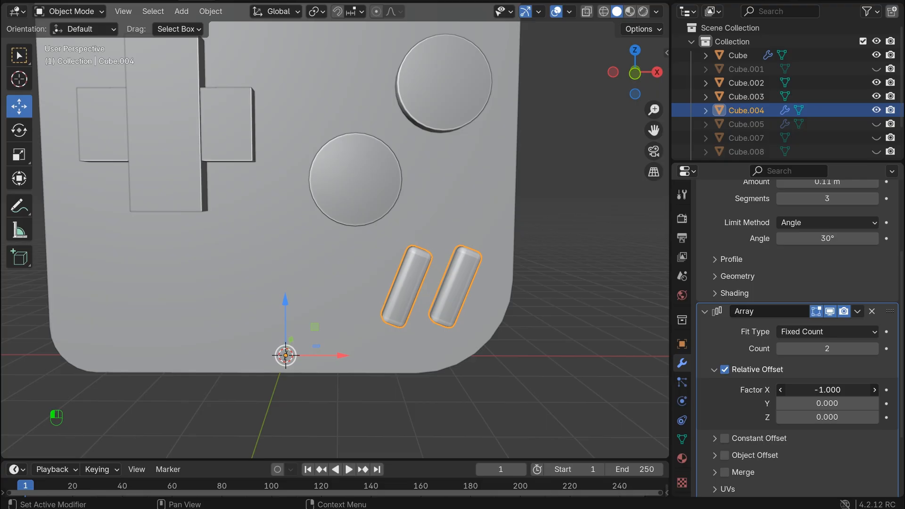
Set the bar array's count to 8 and move the row about -0.29 m along X to centre it on the console.
{"action": "left_click", "coordinate": [875, 348]}
{"action": "left_click", "coordinate": [875, 348]}
{"action": "left_click", "coordinate": [875, 348]}
{"action": "left_click", "coordinate": [875, 348]}
{"action": "left_click", "coordinate": [875, 348]}
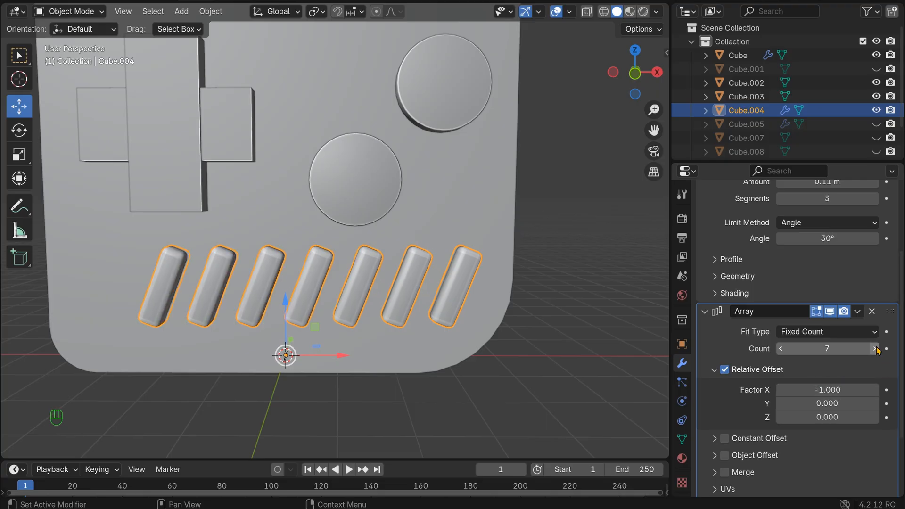
{"action": "left_click", "coordinate": [875, 349]}
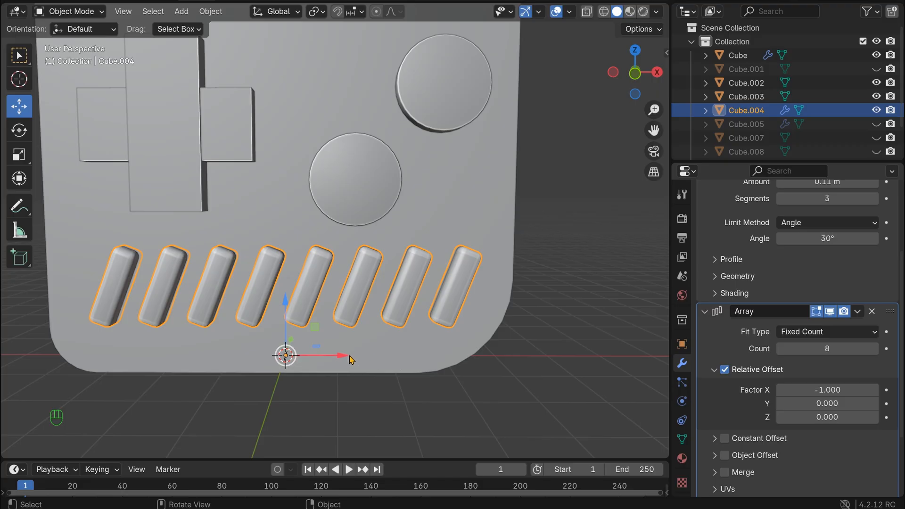
{"action": "left_click_drag", "start_coordinate": [351, 359], "coordinate": [332, 356]}
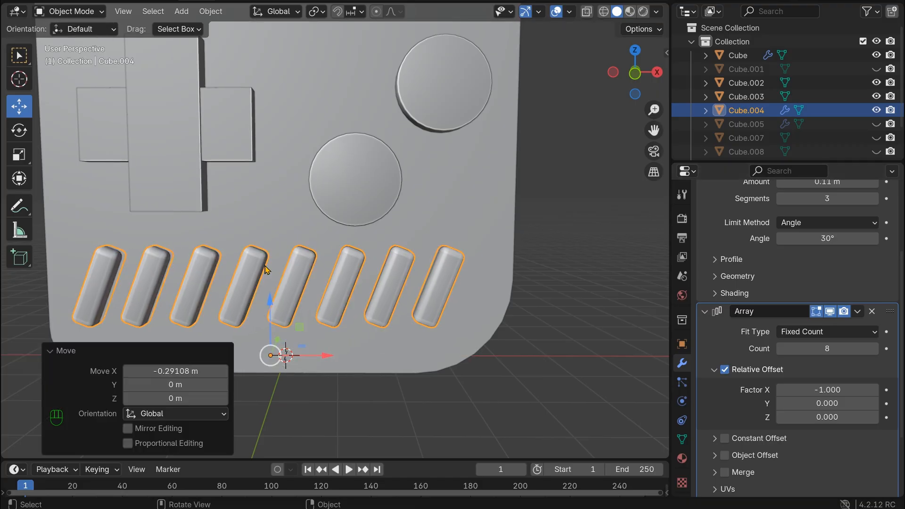
{"action": "left_click_drag", "start_coordinate": [651, 99], "coordinate": [642, 94]}
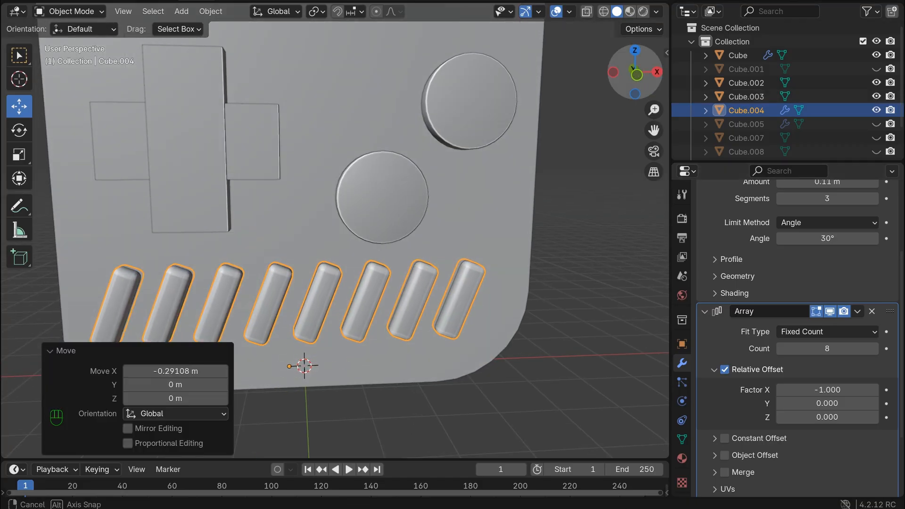
{"action": "key", "text": "Tab"}
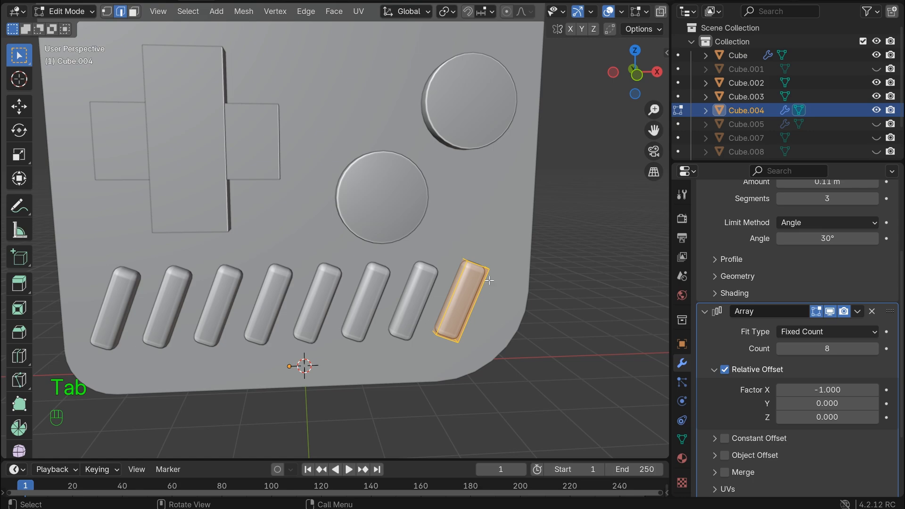
{"action": "key", "text": "Tab"}
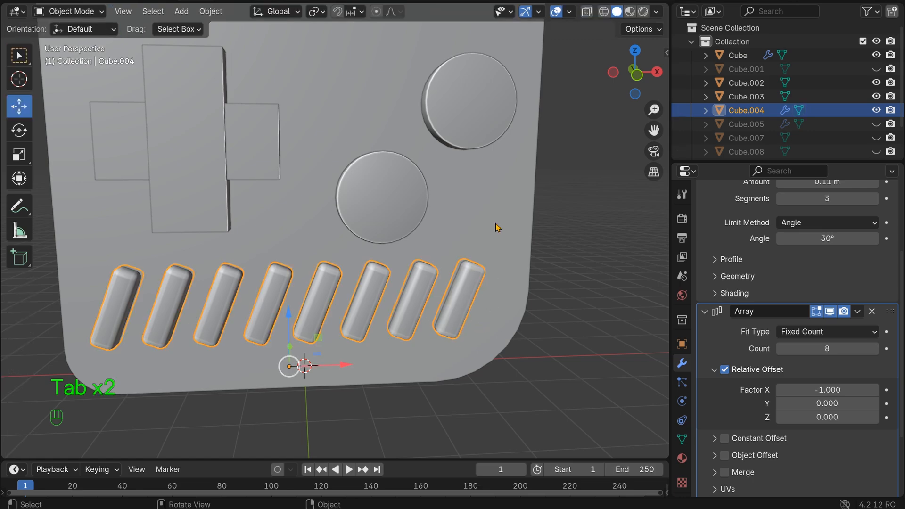
{"action": "left_click", "coordinate": [604, 297]}
{"action": "scroll", "coordinate": [605, 295], "scroll_direction": "down", "scroll_amount": 5}
{"action": "left_click", "coordinate": [388, 254]}
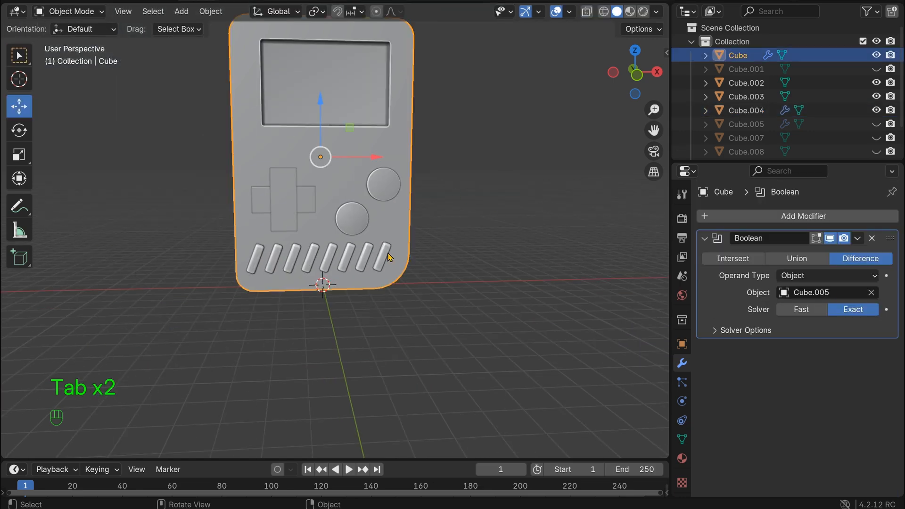
{"action": "left_click", "coordinate": [388, 255]}
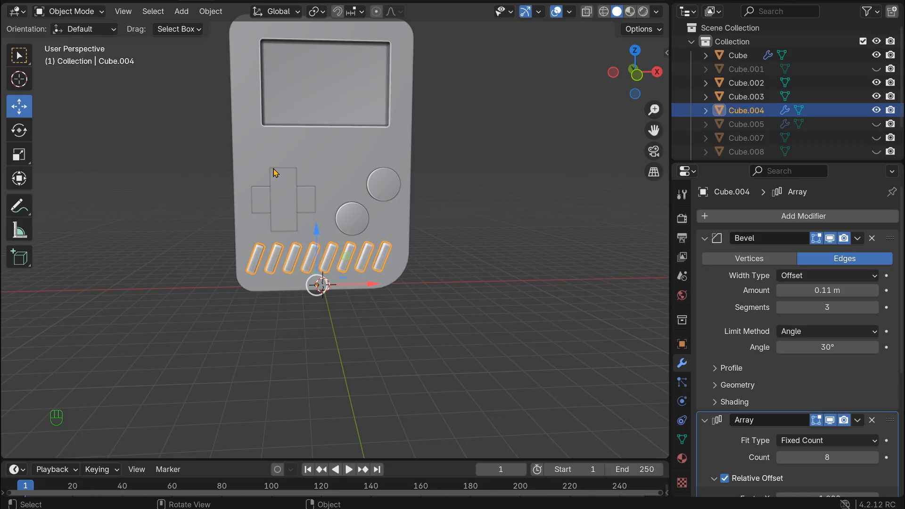
{"action": "scroll", "coordinate": [425, 194], "scroll_direction": "up", "scroll_amount": 3}
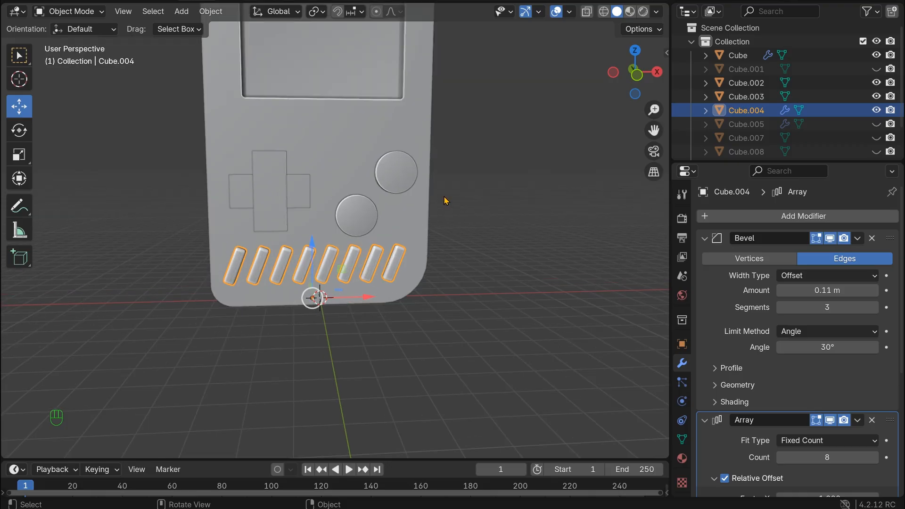
Add a second Boolean modifier set to Difference on the console body, with the slanted bar array (Cube.004) as its object.
{"action": "left_click", "coordinate": [434, 200]}
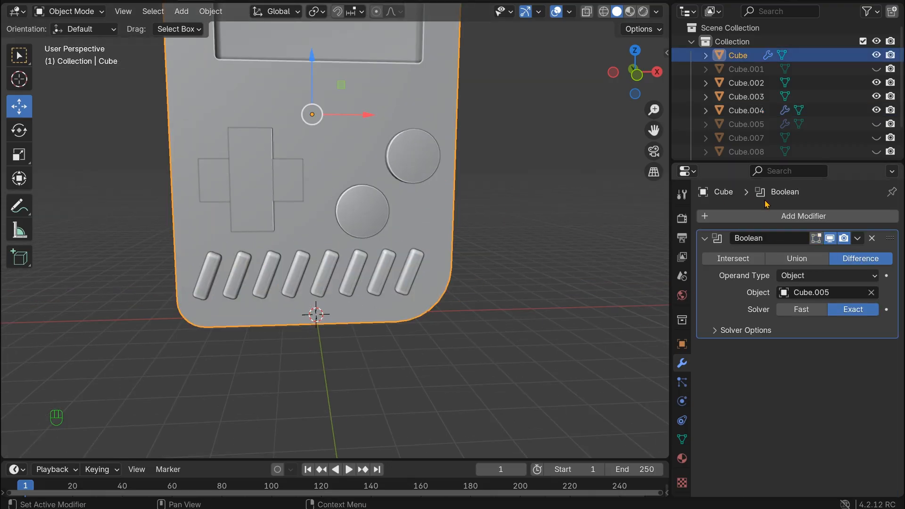
{"action": "left_click", "coordinate": [778, 215]}
{"action": "mouse_move", "coordinate": [779, 213]}
{"action": "left_click", "coordinate": [608, 241]}
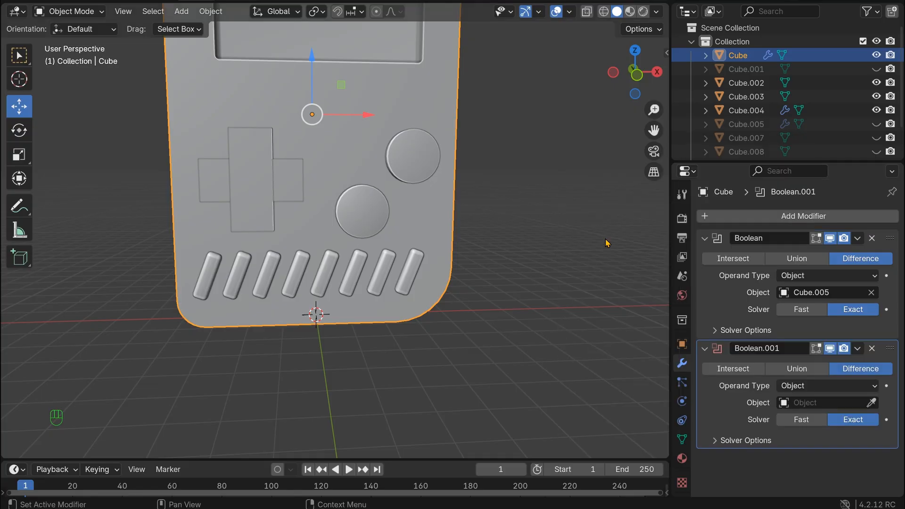
{"action": "left_click", "coordinate": [870, 403]}
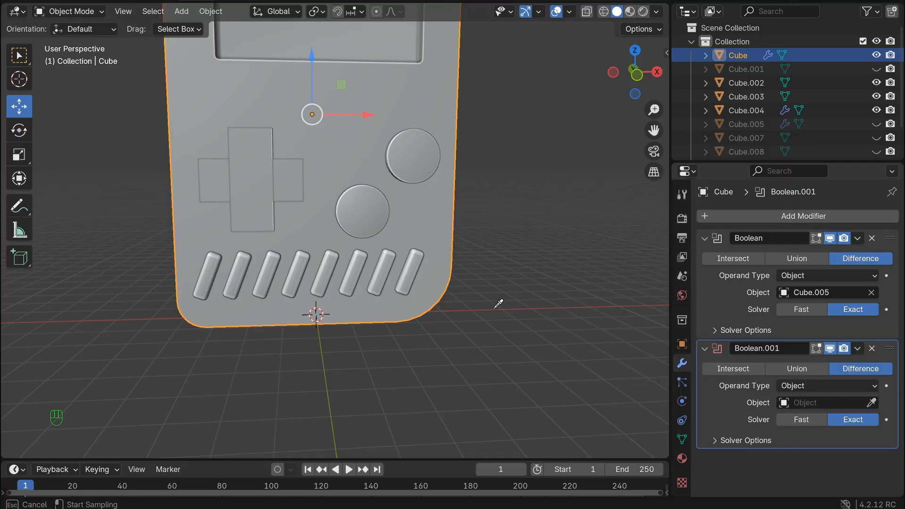
{"action": "left_click", "coordinate": [416, 259]}
Hide the slanted bar array and view the slots cut into the console's lower front.
{"action": "left_click", "coordinate": [415, 260]}
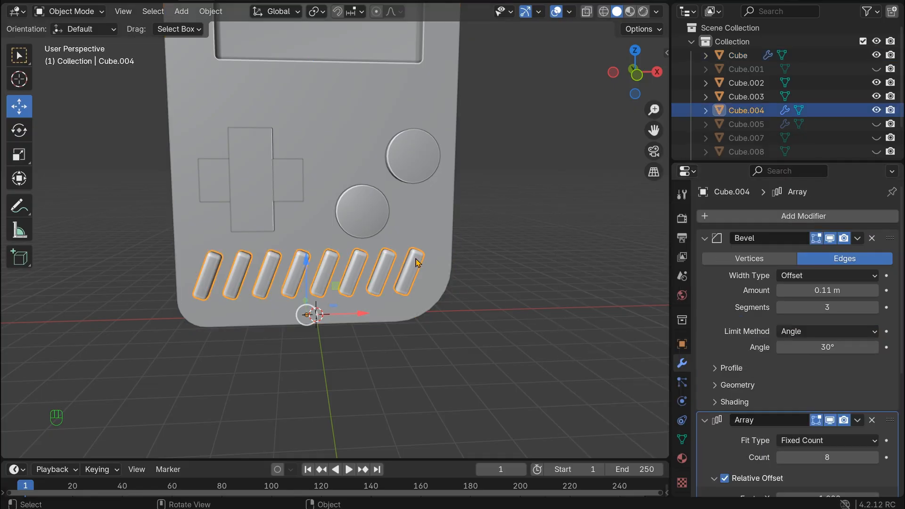
{"action": "key", "text": "h"}
{"action": "scroll", "coordinate": [504, 236], "scroll_direction": "down", "scroll_amount": 4}
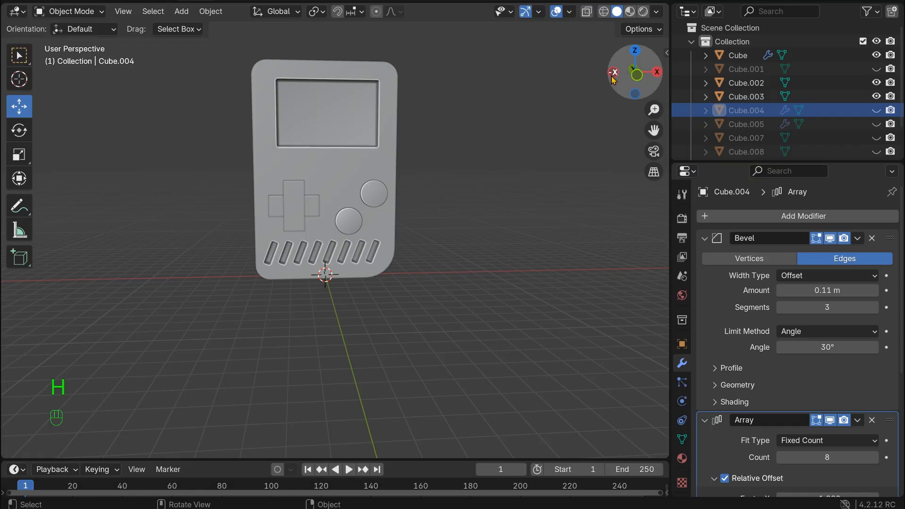
{"action": "mouse_move", "coordinate": [612, 80]}
{"action": "left_mouse_down"}
{"action": "mouse_move", "coordinate": [660, 81]}
{"action": "mouse_move", "coordinate": [627, 79]}
{"action": "left_mouse_up"}
{"action": "scroll", "coordinate": [245, 225], "scroll_direction": "up", "scroll_amount": 3}
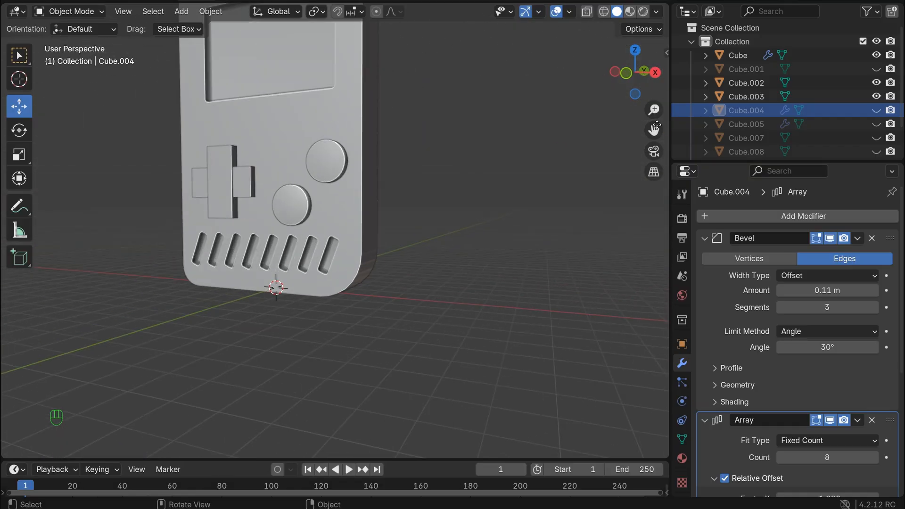
{"action": "left_click_drag", "start_coordinate": [656, 125], "coordinate": [479, 154]}
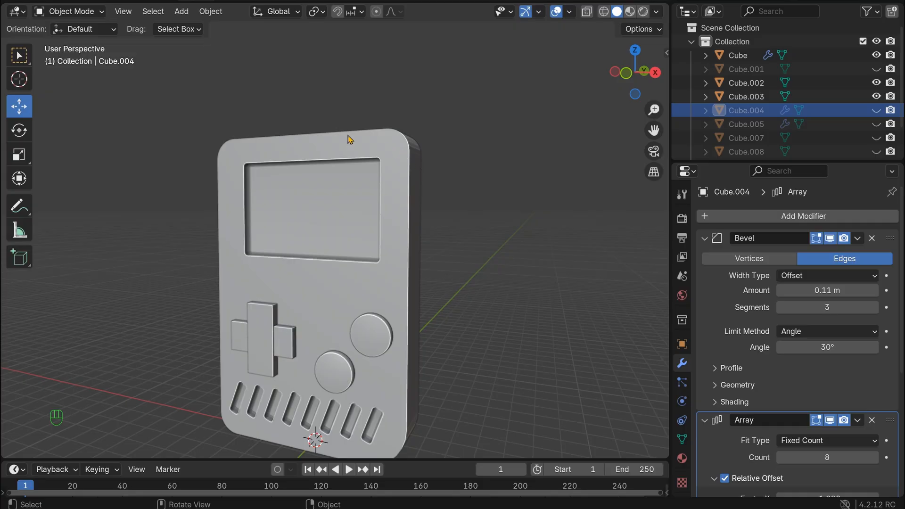
Bevel the edge loop around the console body's front face by about 0.44 m with 12 segments.
{"action": "left_click", "coordinate": [410, 255]}
{"action": "key", "text": "Tab"}
{"action": "scroll", "coordinate": [444, 186], "scroll_direction": "up", "scroll_amount": 2}
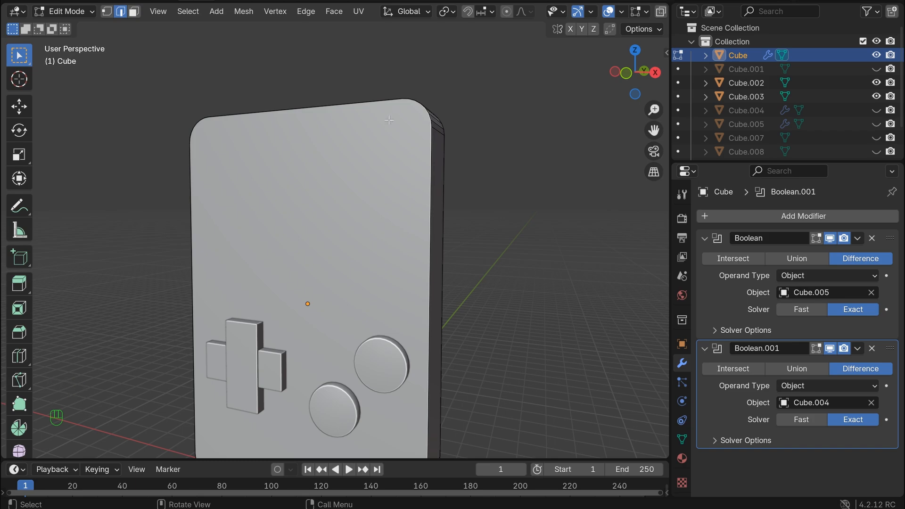
{"action": "middle_click_drag", "start_coordinate": [575, 96], "coordinate": [432, 240]}
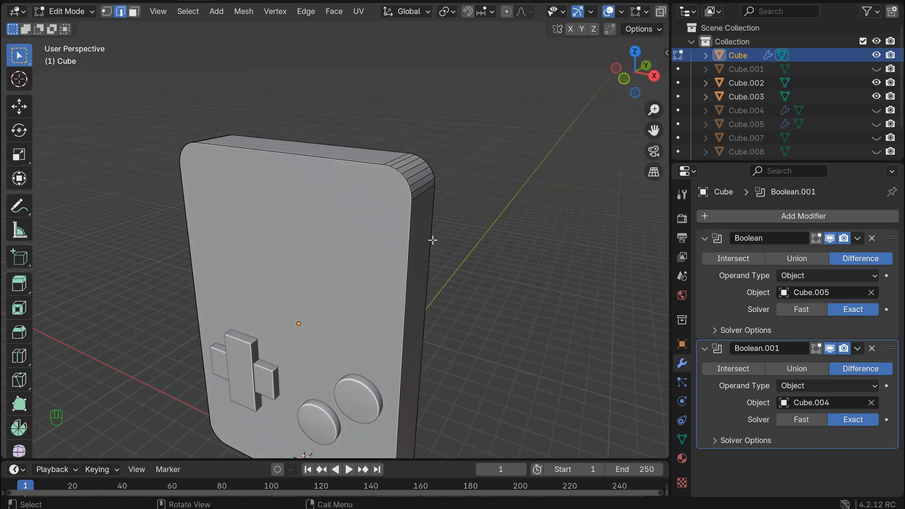
{"action": "left_click", "coordinate": [407, 184]}
{"action": "scroll", "coordinate": [501, 100], "scroll_direction": "down", "scroll_amount": 1}
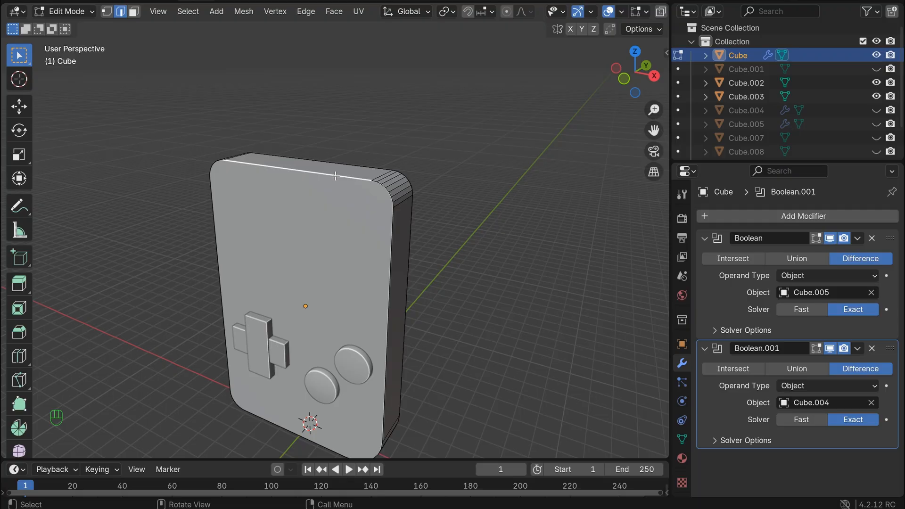
{"action": "key", "text": "shift+alt"}
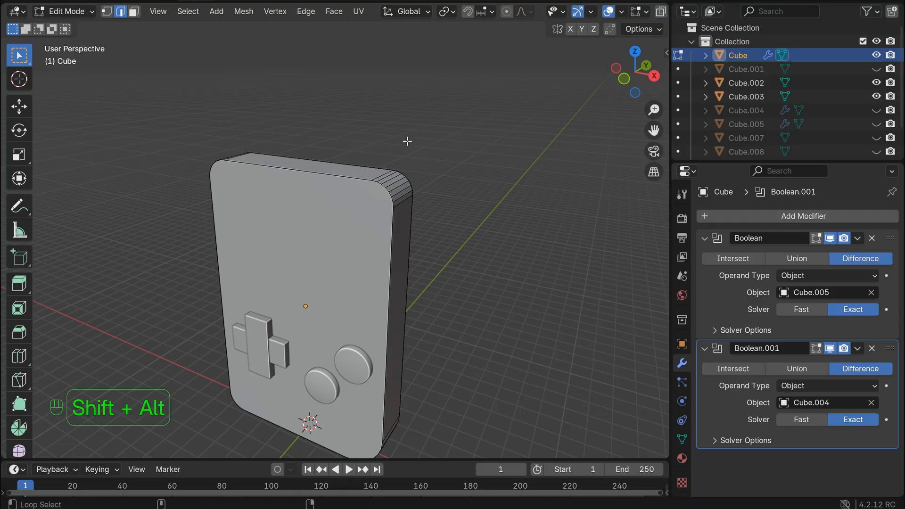
{"action": "left_click", "coordinate": [354, 176], "text": "alt+shift"}
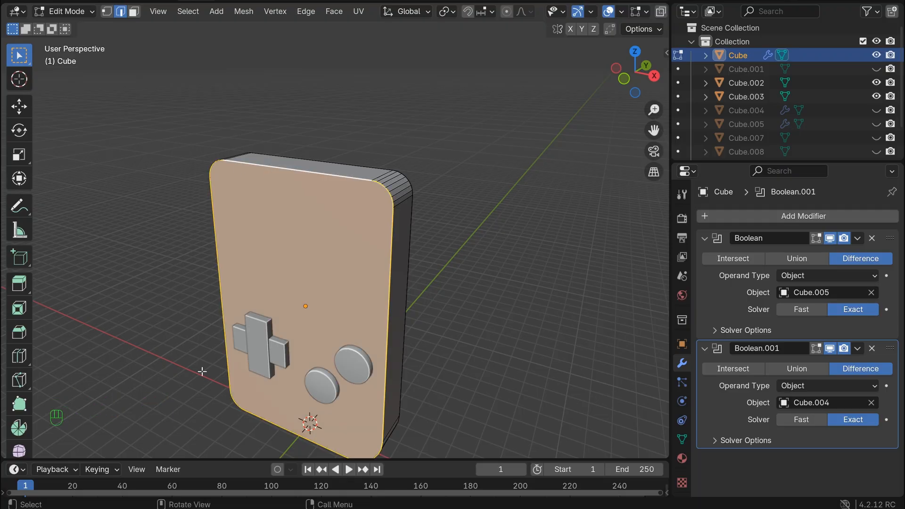
{"action": "left_click_drag", "start_coordinate": [634, 72], "coordinate": [606, 74]}
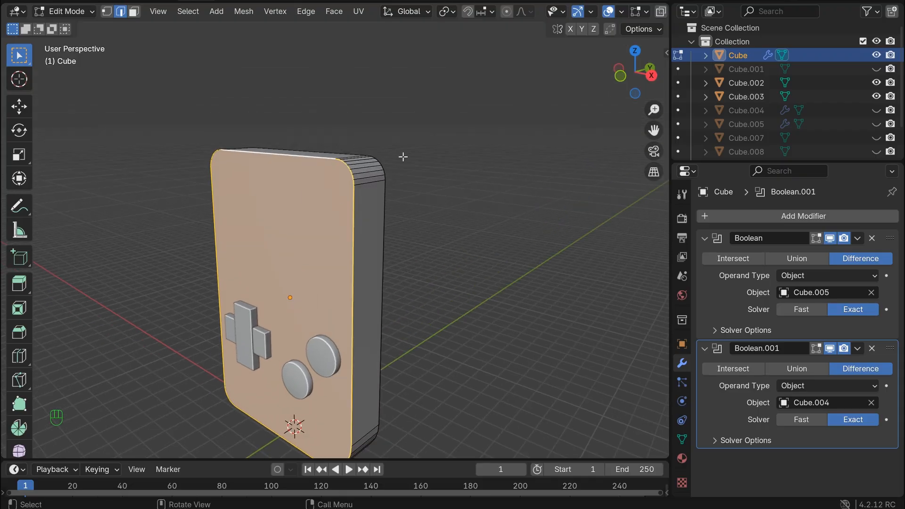
{"action": "key", "text": "ctrl+b"}
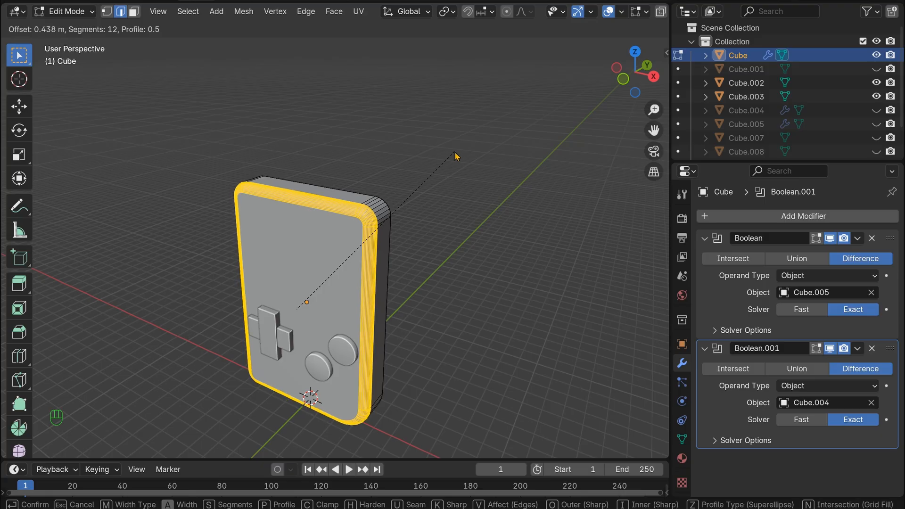
{"action": "left_click", "coordinate": [455, 156]}
{"action": "key", "text": "Tab"}
Shade the console body auto smooth.
{"action": "scroll", "coordinate": [450, 179], "scroll_direction": "up", "scroll_amount": 4}
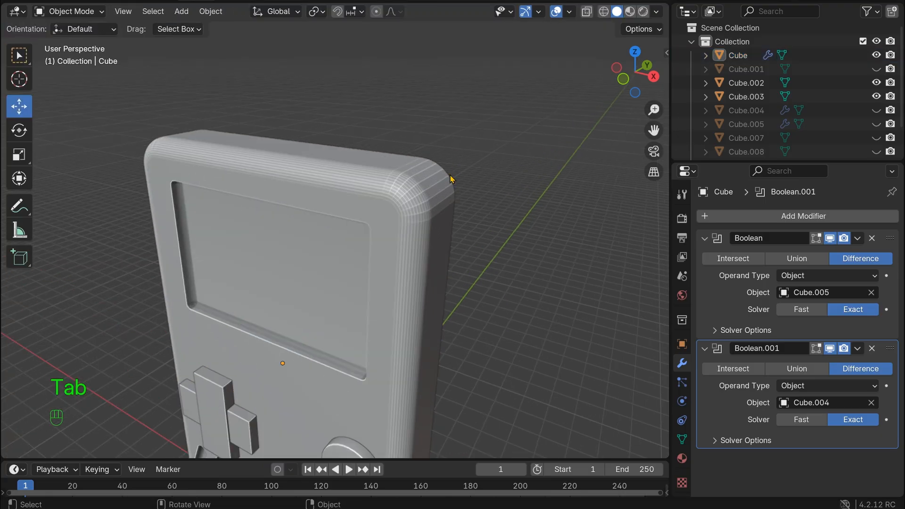
{"action": "left_click", "coordinate": [384, 198]}
{"action": "right_click", "coordinate": [384, 199]}
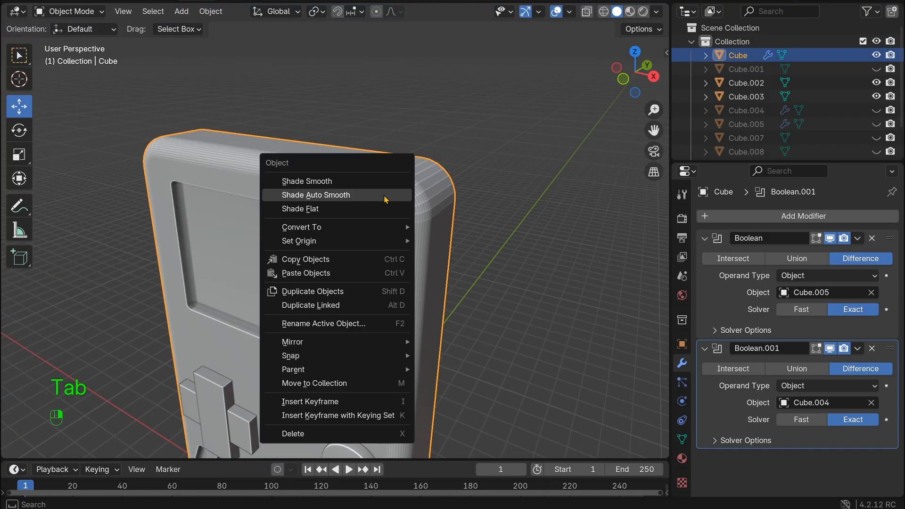
{"action": "left_click", "coordinate": [329, 195]}
{"action": "scroll", "coordinate": [488, 121], "scroll_direction": "down", "scroll_amount": 4}
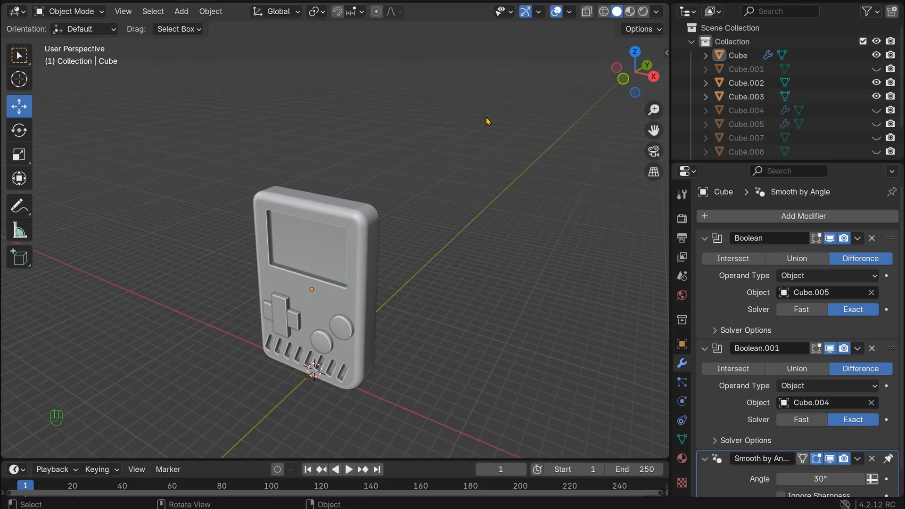
Switch the second Boolean's viewport display off and back on to check the slot cuts in the console body.
{"action": "left_click_drag", "start_coordinate": [637, 71], "coordinate": [561, 26]}
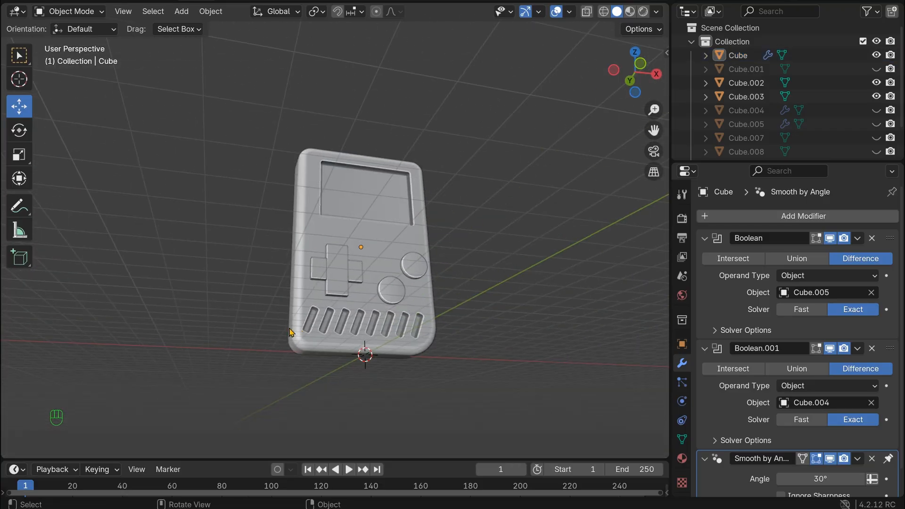
{"action": "left_click", "coordinate": [344, 324]}
{"action": "scroll", "coordinate": [726, 255], "scroll_direction": "down", "scroll_amount": 2}
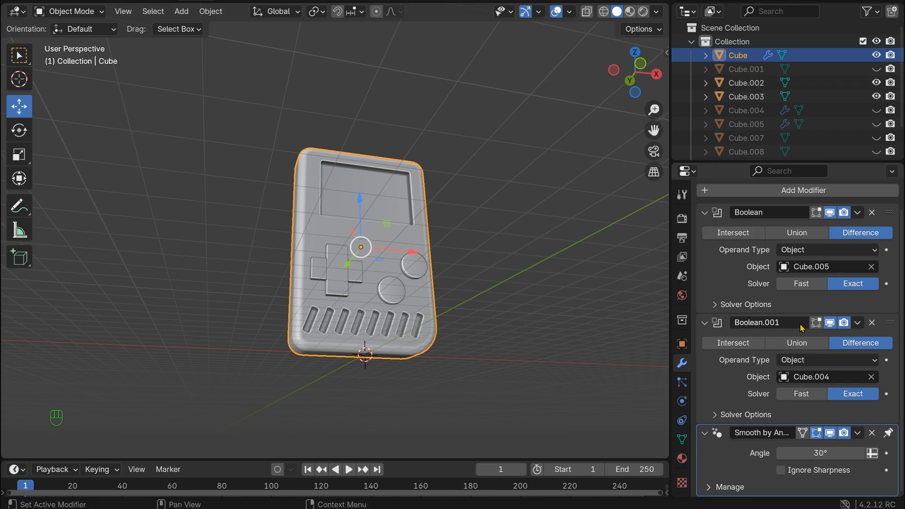
{"action": "left_click", "coordinate": [830, 323]}
{"action": "left_click", "coordinate": [830, 322]}
Unhide the slanted bar array and set its Array modifier count to 7.
{"action": "left_click", "coordinate": [875, 110]}
{"action": "scroll", "coordinate": [502, 298], "scroll_direction": "up", "scroll_amount": 4}
{"action": "left_click", "coordinate": [512, 430]}
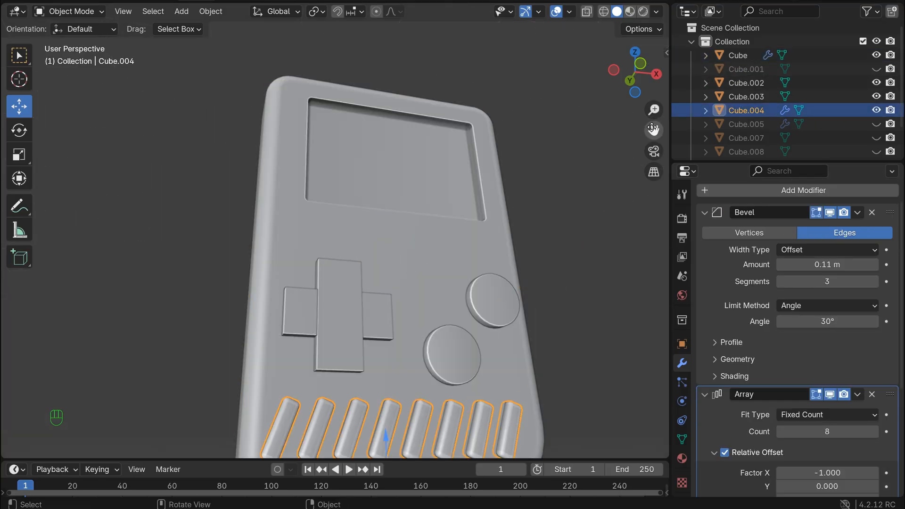
{"action": "left_click_drag", "start_coordinate": [652, 128], "coordinate": [624, 3]}
{"action": "left_click_drag", "start_coordinate": [639, 74], "coordinate": [631, 95]}
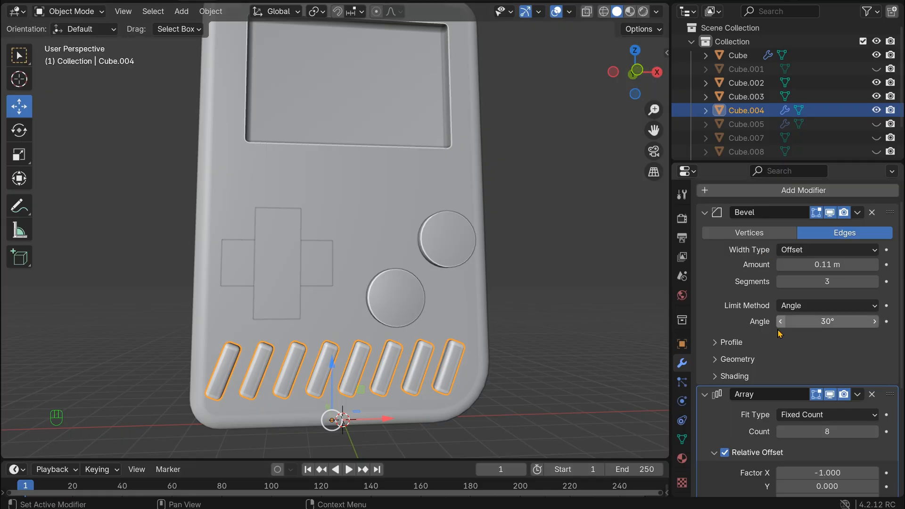
{"action": "left_click", "coordinate": [781, 432]}
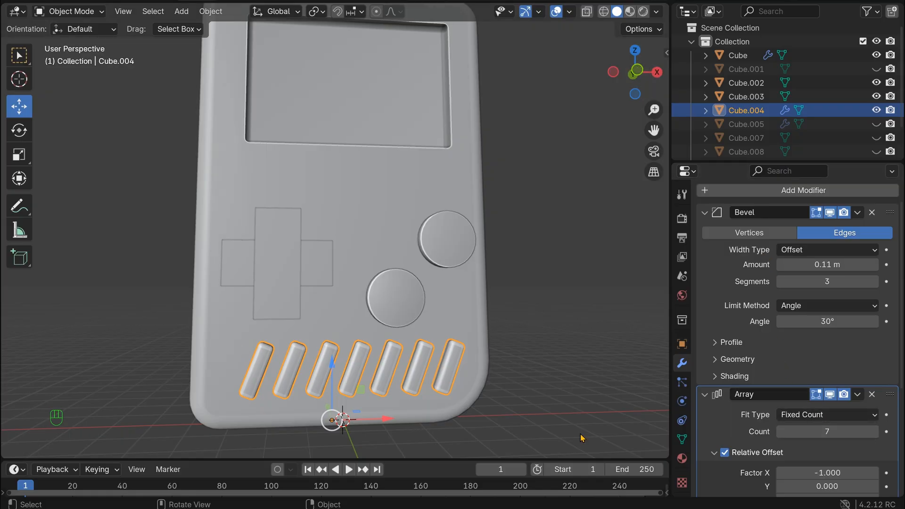
Move the slanted bar array about -0.19 m along X to recentre the slots and hide it again.
{"action": "left_click_drag", "start_coordinate": [389, 421], "coordinate": [380, 418]}
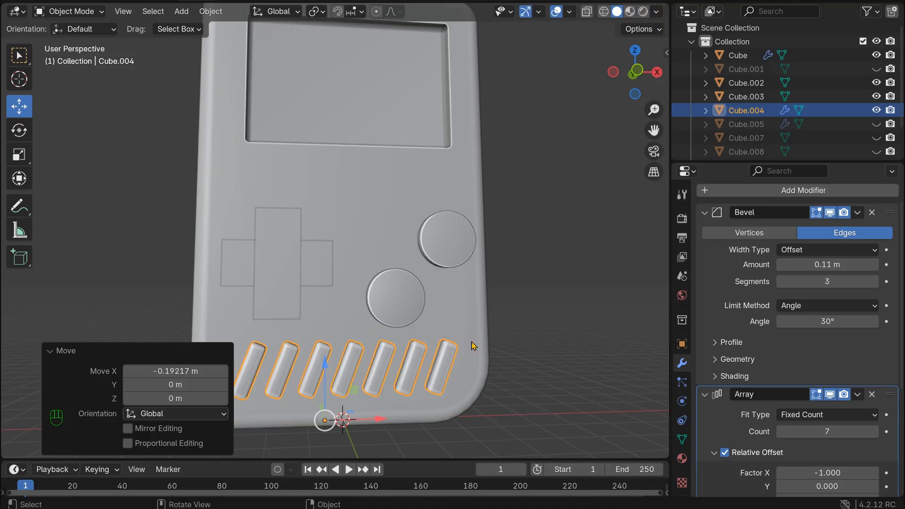
{"action": "left_click", "coordinate": [877, 111]}
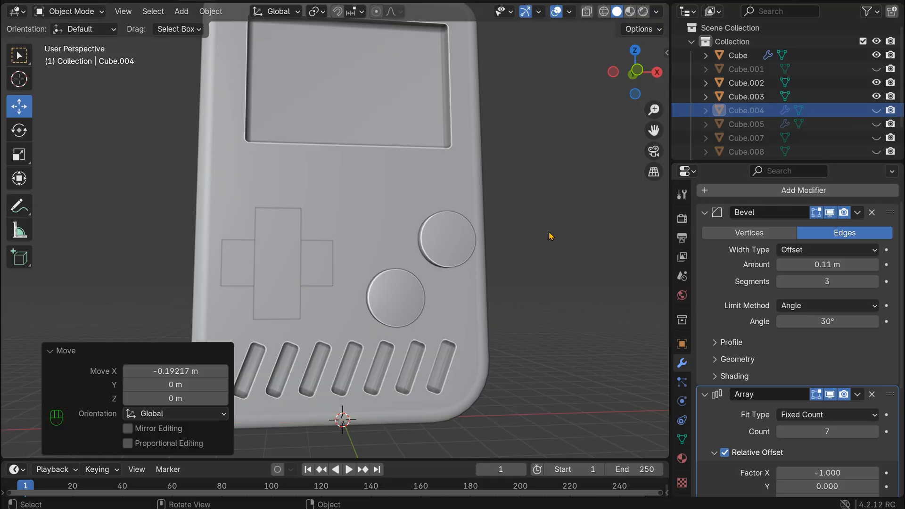
{"action": "scroll", "coordinate": [547, 236], "scroll_direction": "down", "scroll_amount": 8}
{"action": "left_click_drag", "start_coordinate": [654, 51], "coordinate": [633, 64]}
{"action": "scroll", "coordinate": [633, 63], "scroll_direction": "up", "scroll_amount": 5}
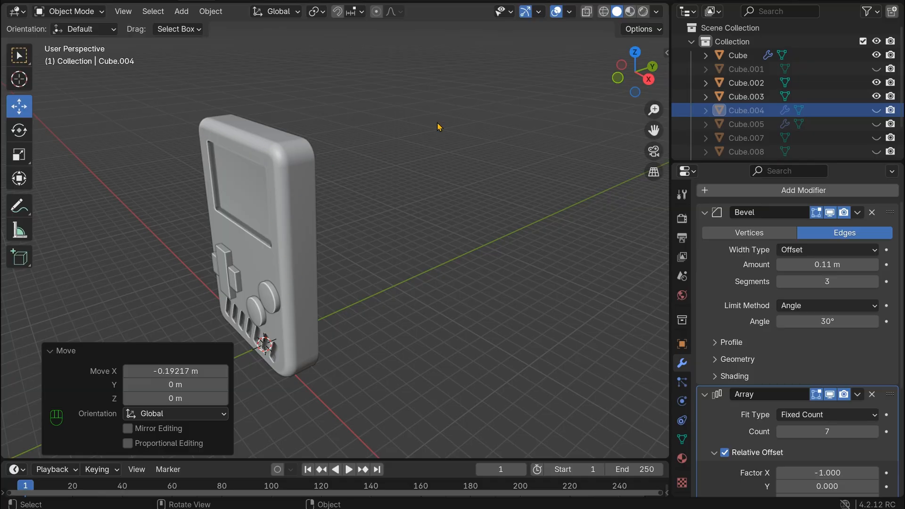
Bevel the edge loop around the console body's back face by about 0.28 m with 12 segments.
{"action": "left_click_drag", "start_coordinate": [645, 62], "coordinate": [622, 78]}
{"action": "left_click", "coordinate": [263, 167]}
{"action": "key", "text": "Tab"}
{"action": "left_click_drag", "start_coordinate": [654, 130], "coordinate": [701, 191]}
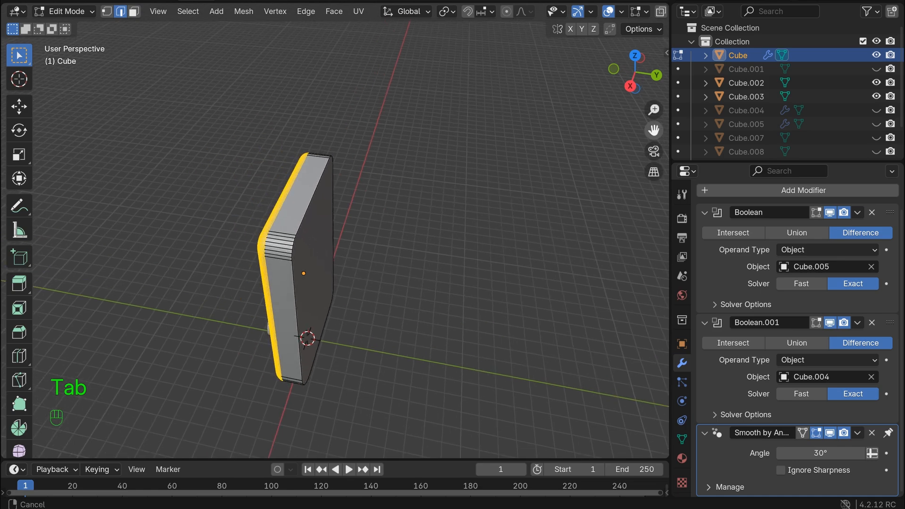
{"action": "scroll", "coordinate": [547, 108], "scroll_direction": "up", "scroll_amount": 2}
{"action": "left_click", "coordinate": [443, 118]}
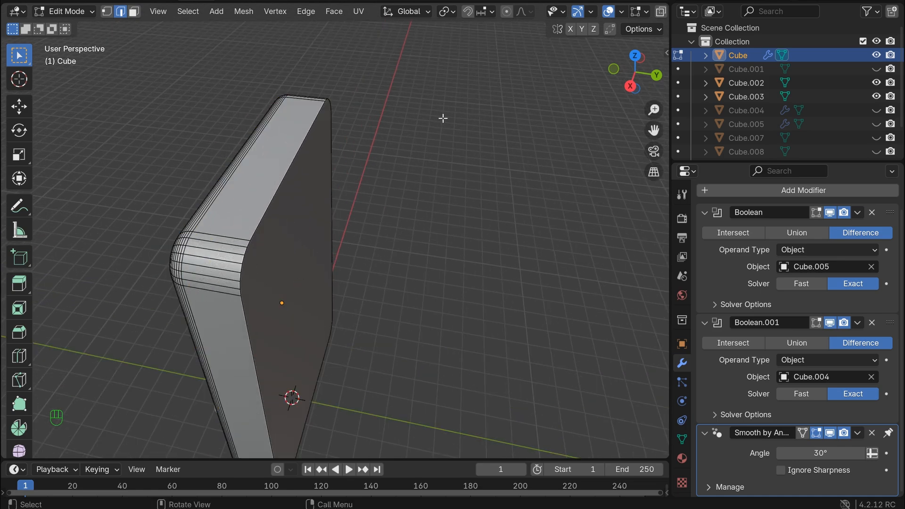
{"action": "left_click", "coordinate": [292, 164], "text": "alt+shift"}
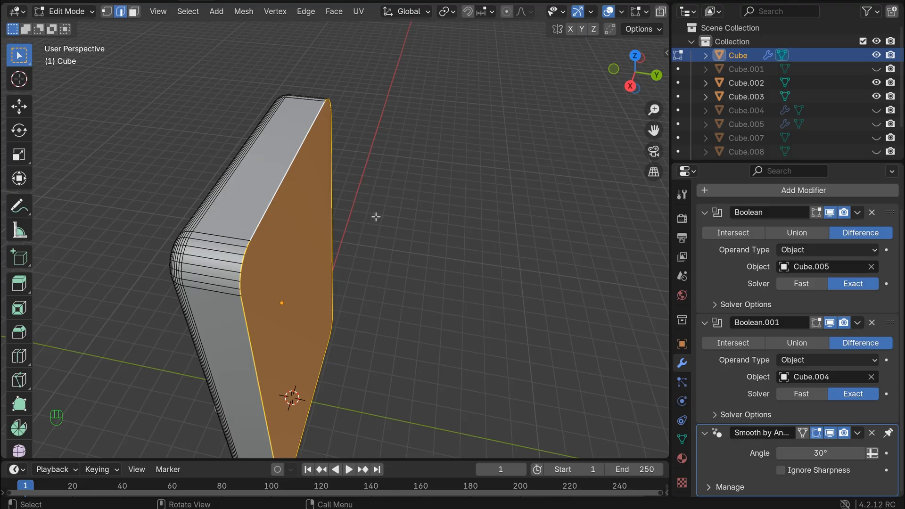
{"action": "key", "text": "ctrl+b"}
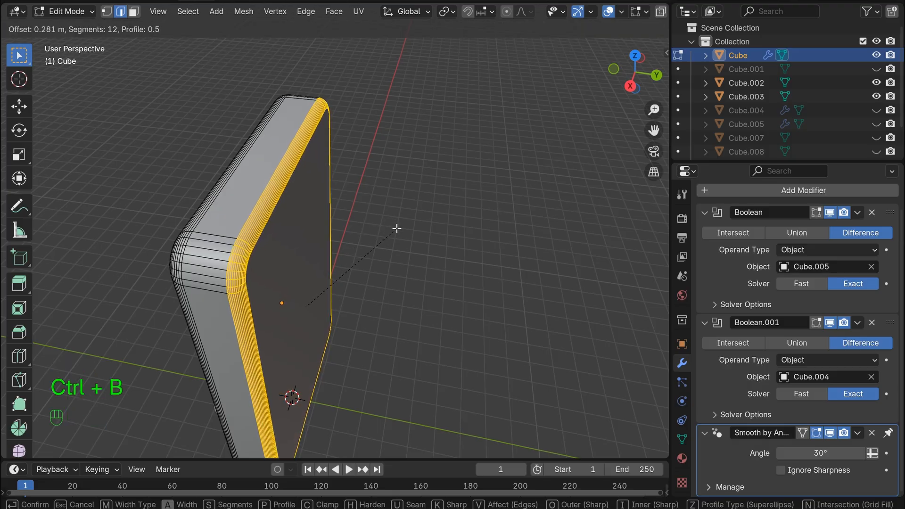
{"action": "left_click", "coordinate": [400, 231]}
{"action": "key", "text": "Tab"}
{"action": "scroll", "coordinate": [397, 200], "scroll_direction": "down", "scroll_amount": 4}
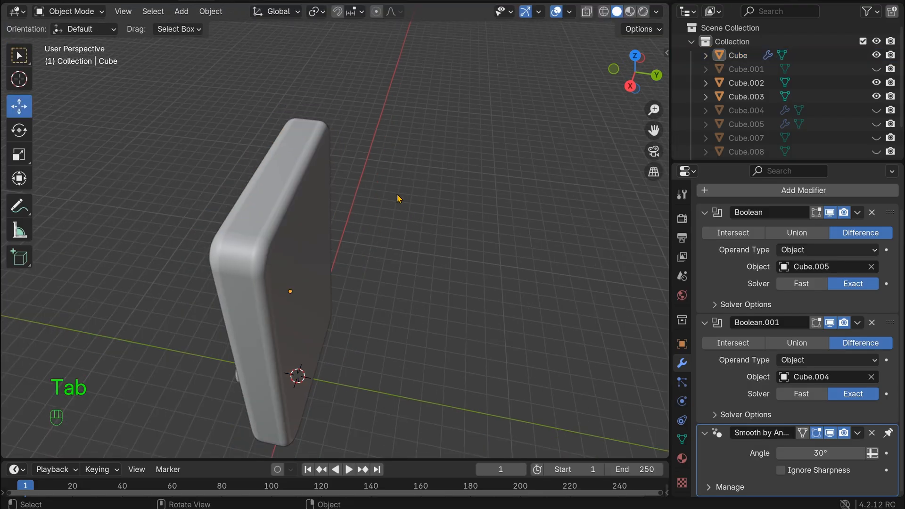
Delete the separate vertical bar of the D-pad on the console's front.
{"action": "left_click_drag", "start_coordinate": [659, 84], "coordinate": [629, 73]}
{"action": "left_click", "coordinate": [336, 300]}
{"action": "scroll", "coordinate": [514, 264], "scroll_direction": "up", "scroll_amount": 4}
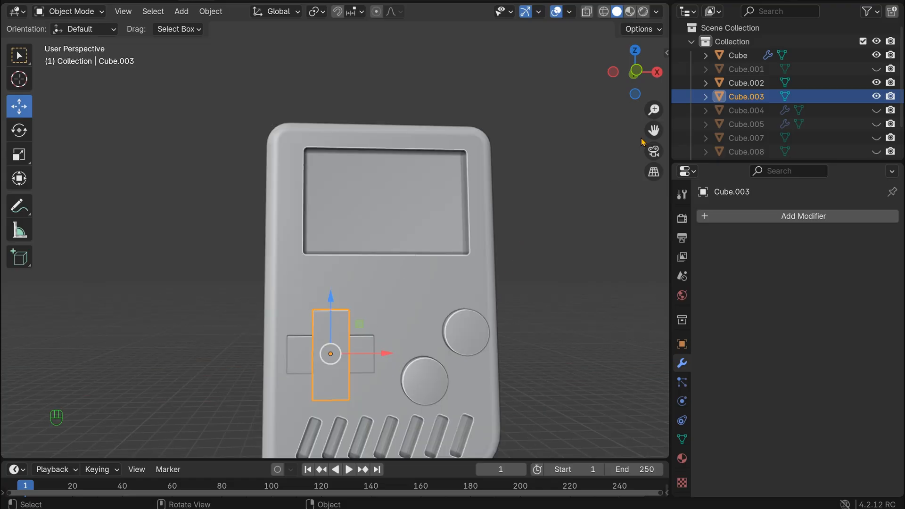
{"action": "left_click_drag", "start_coordinate": [653, 109], "coordinate": [637, 160]}
{"action": "scroll", "coordinate": [353, 247], "scroll_direction": "up", "scroll_amount": 3}
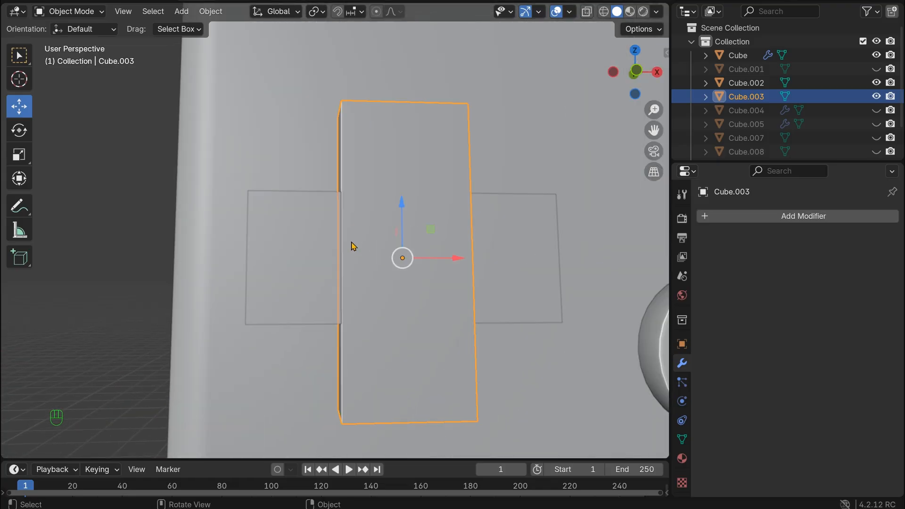
{"action": "key", "text": "Delete"}
Duplicate the D-pad's horizontal bar within its own mesh and rotate the copy 90° about Y to form a cross.
{"action": "left_click", "coordinate": [353, 247]}
{"action": "left_click_drag", "start_coordinate": [626, 78], "coordinate": [625, 95]}
{"action": "scroll", "coordinate": [472, 287], "scroll_direction": "down", "scroll_amount": 2}
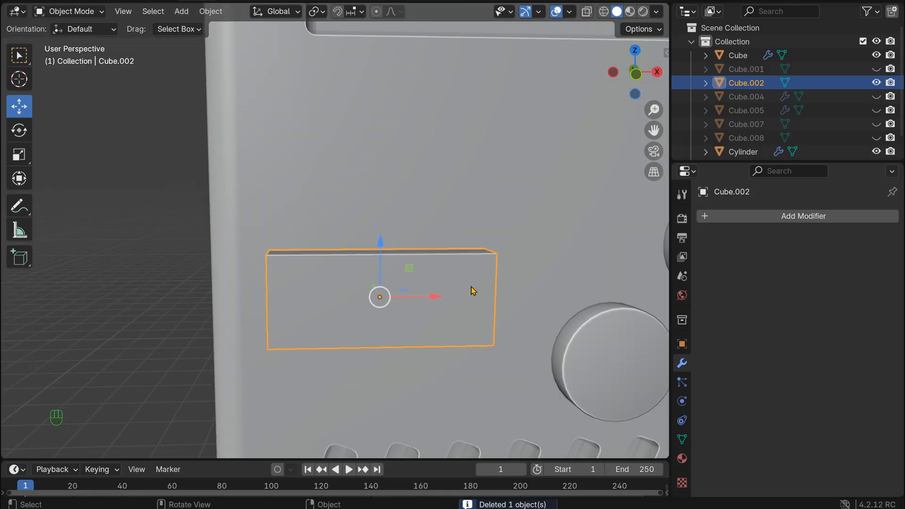
{"action": "key", "text": "Tab"}
{"action": "scroll", "coordinate": [471, 285], "scroll_direction": "down", "scroll_amount": 3}
{"action": "left_click", "coordinate": [143, 284]}
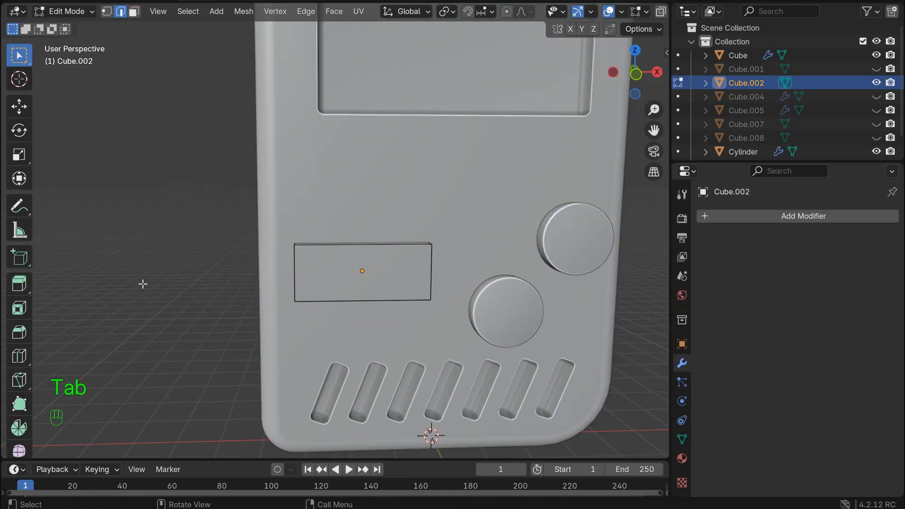
{"action": "key", "text": "a"}
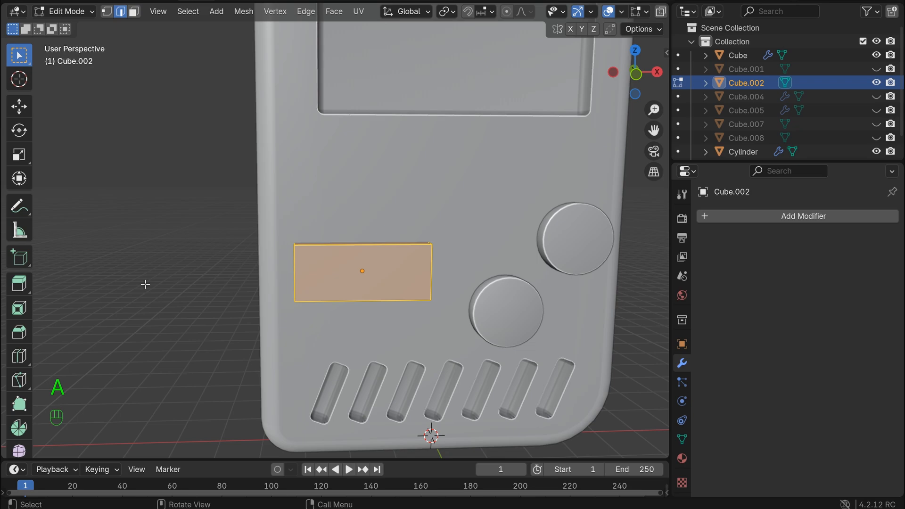
{"action": "key", "text": "shift+d"}
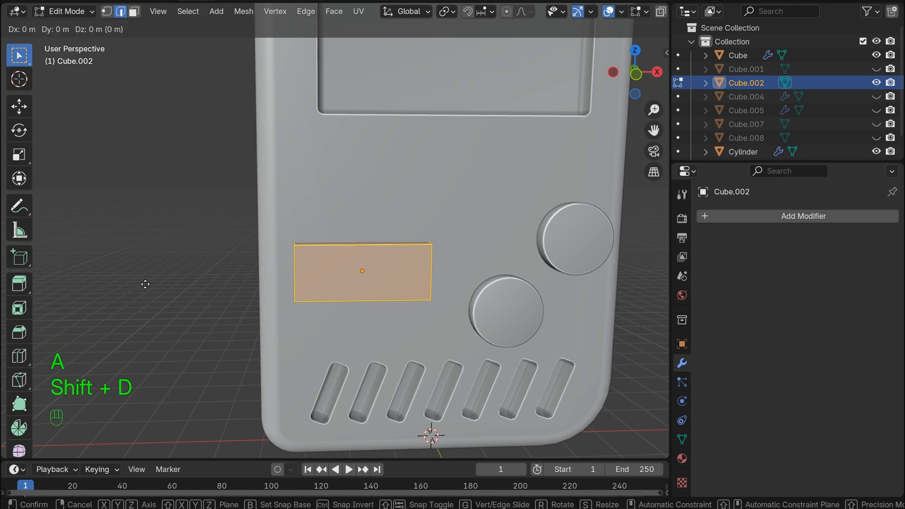
{"action": "key", "text": "r"}
{"action": "key", "text": "y"}
{"action": "key", "text": "KP_9"}
{"action": "key", "text": "KP_0"}
{"action": "key", "text": "KP_Enter"}
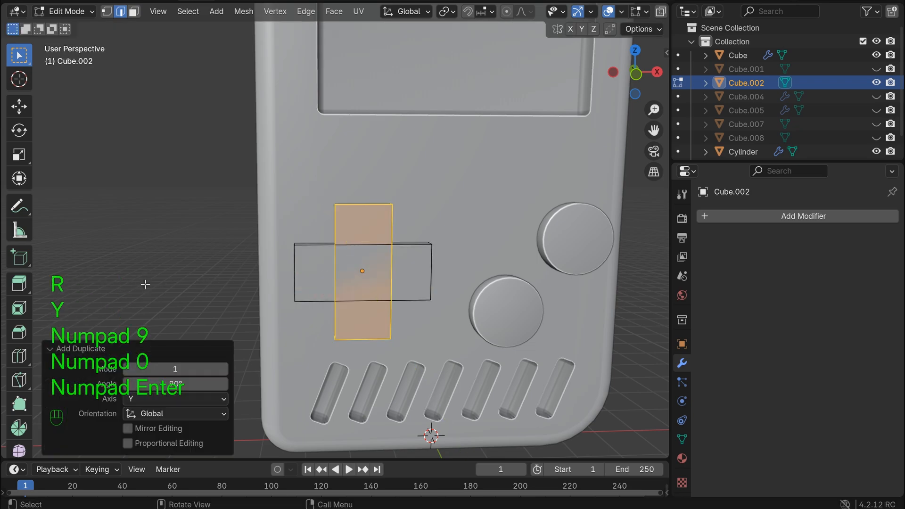
{"action": "key", "text": "Tab"}
Move the D-pad's vertical bar slightly outward along Y so its front face is proud of the horizontal bar.
{"action": "scroll", "coordinate": [541, 376], "scroll_direction": "down", "scroll_amount": 8}
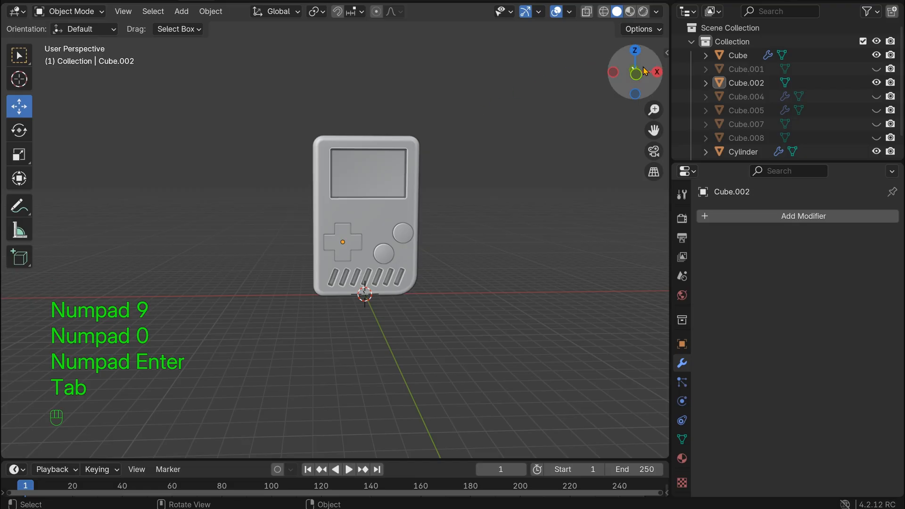
{"action": "mouse_move", "coordinate": [635, 72]}
{"action": "left_mouse_down"}
{"action": "mouse_move", "coordinate": [622, 75]}
{"action": "mouse_move", "coordinate": [646, 66]}
{"action": "left_mouse_up"}
{"action": "scroll", "coordinate": [643, 67], "scroll_direction": "up", "scroll_amount": 5}
{"action": "left_click", "coordinate": [297, 262]}
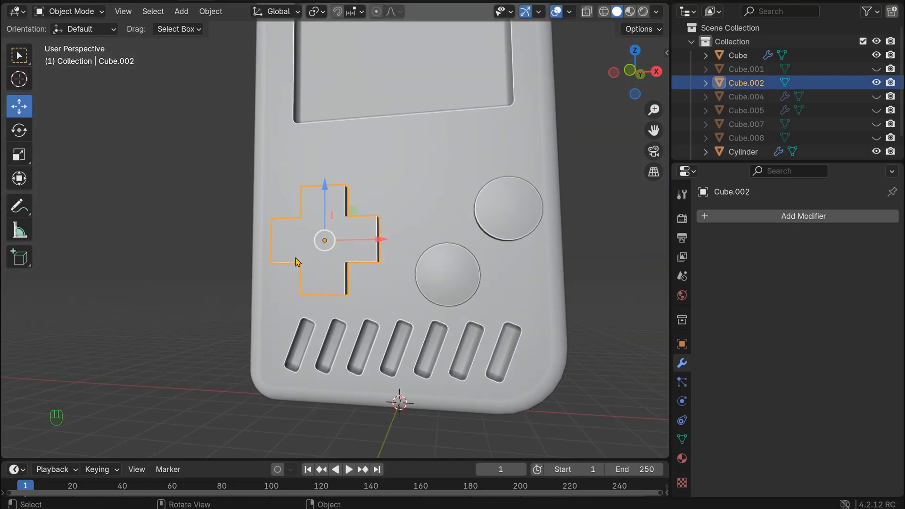
{"action": "key", "text": "Tab"}
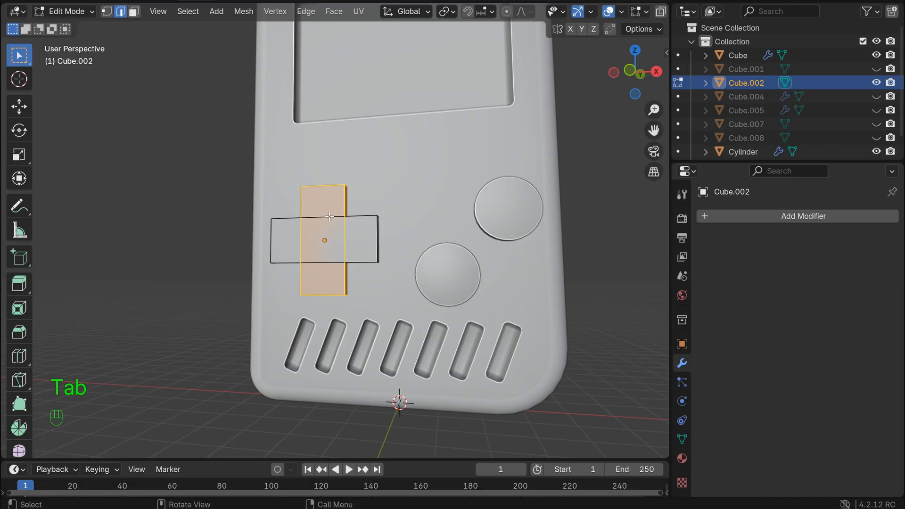
{"action": "scroll", "coordinate": [330, 216], "scroll_direction": "up", "scroll_amount": 4}
{"action": "left_click_drag", "start_coordinate": [636, 66], "coordinate": [631, 84]}
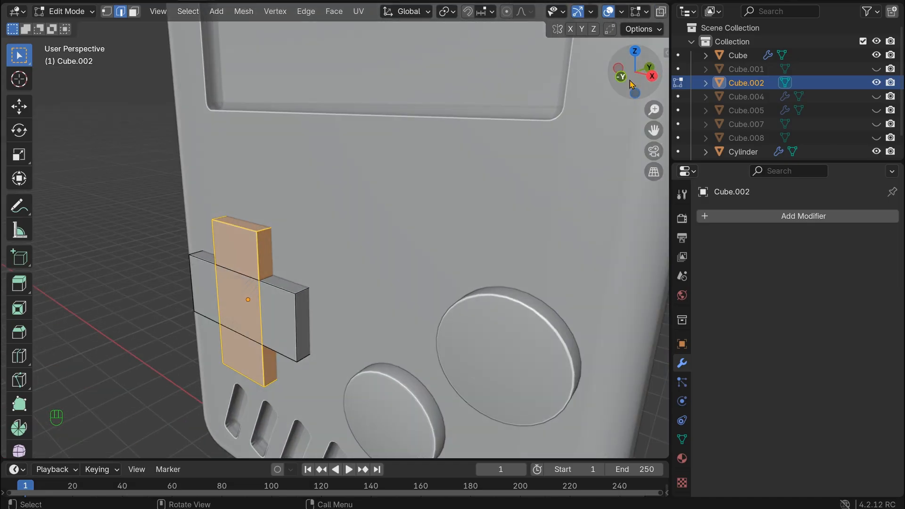
{"action": "key", "text": "g"}
{"action": "key", "text": "y"}
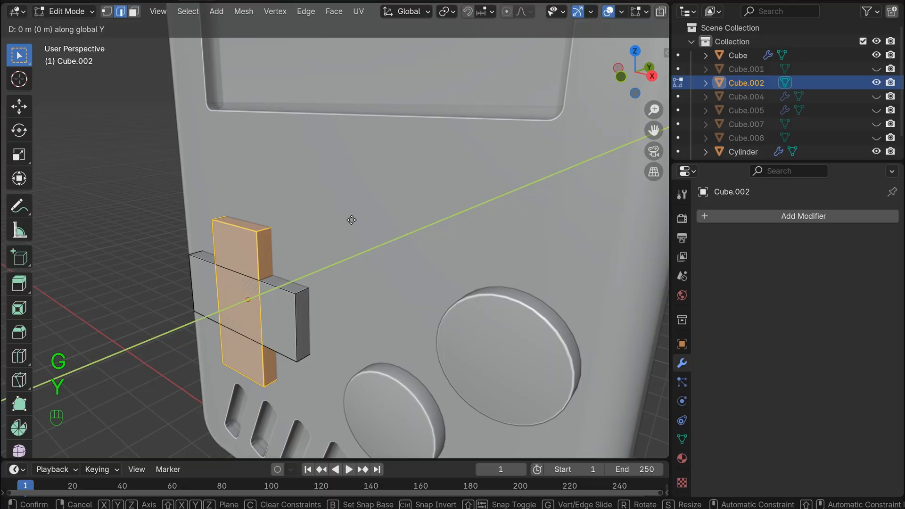
{"action": "left_click", "coordinate": [350, 219]}
{"action": "key", "text": "Tab"}
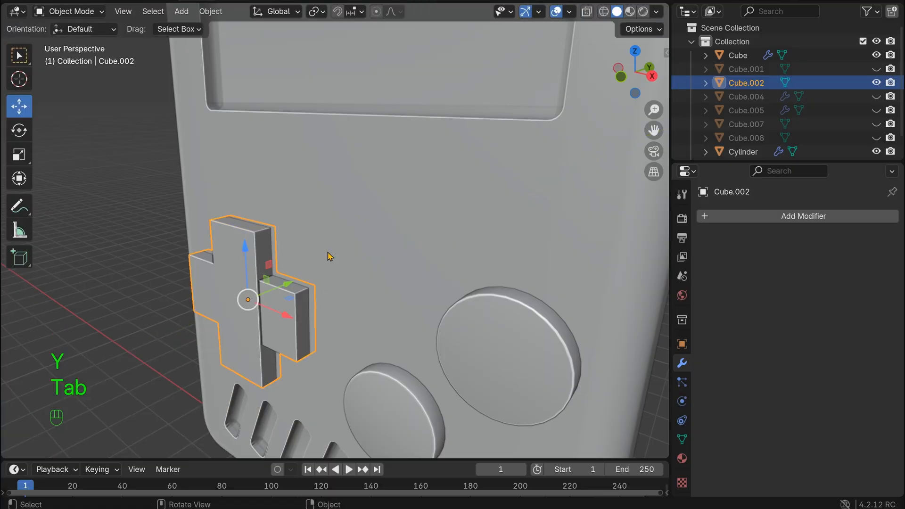
Try a Bevel modifier with a 0.11 m amount and 3 segments on the D-pad and remove it.
{"action": "left_click", "coordinate": [822, 218]}
{"action": "mouse_move", "coordinate": [778, 216]}
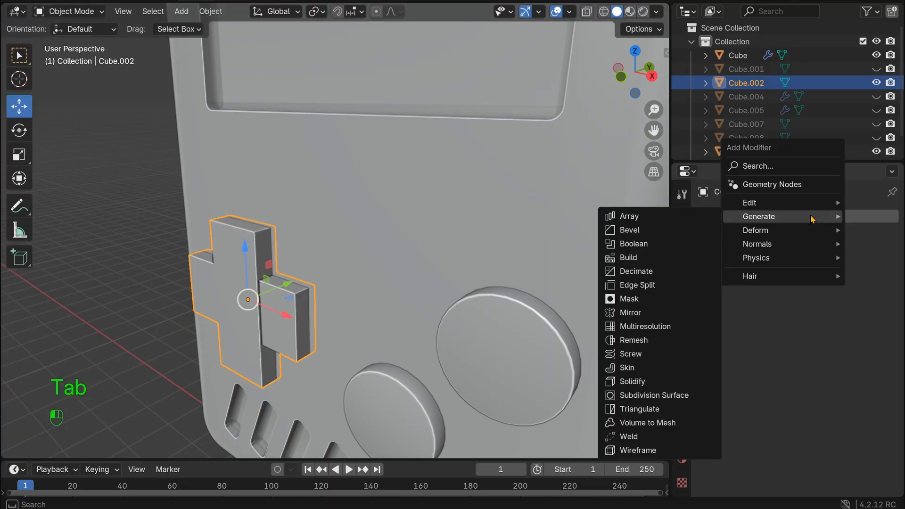
{"action": "left_click", "coordinate": [656, 232]}
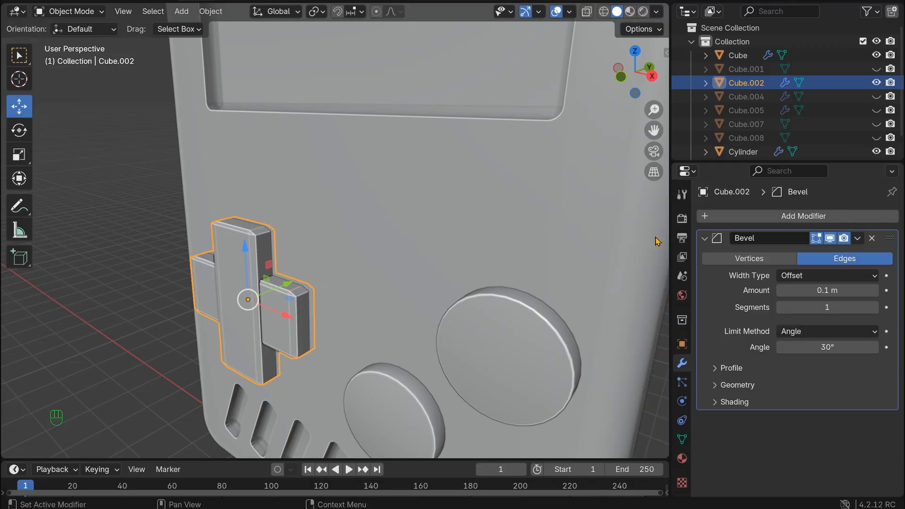
{"action": "left_click", "coordinate": [874, 290]}
{"action": "left_click", "coordinate": [875, 308]}
{"action": "left_click", "coordinate": [875, 309]}
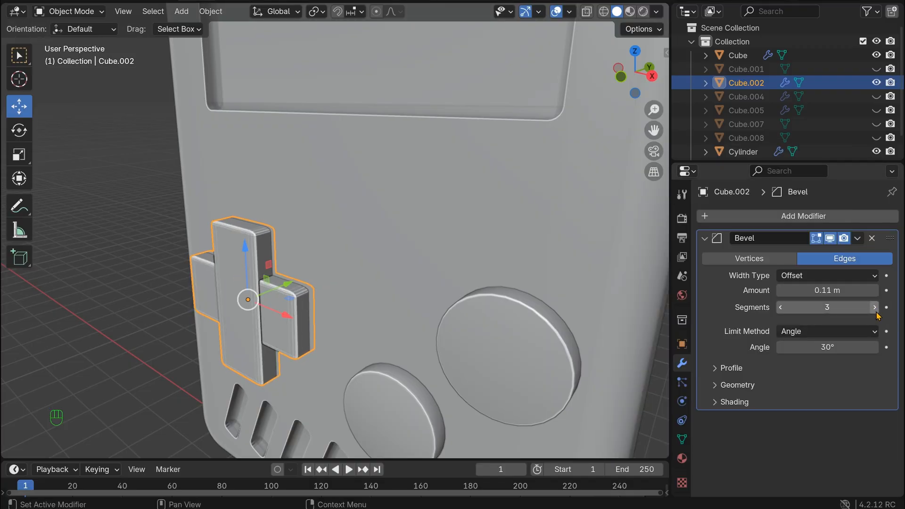
{"action": "key", "text": "Tab"}
{"action": "key", "text": "Tab"}
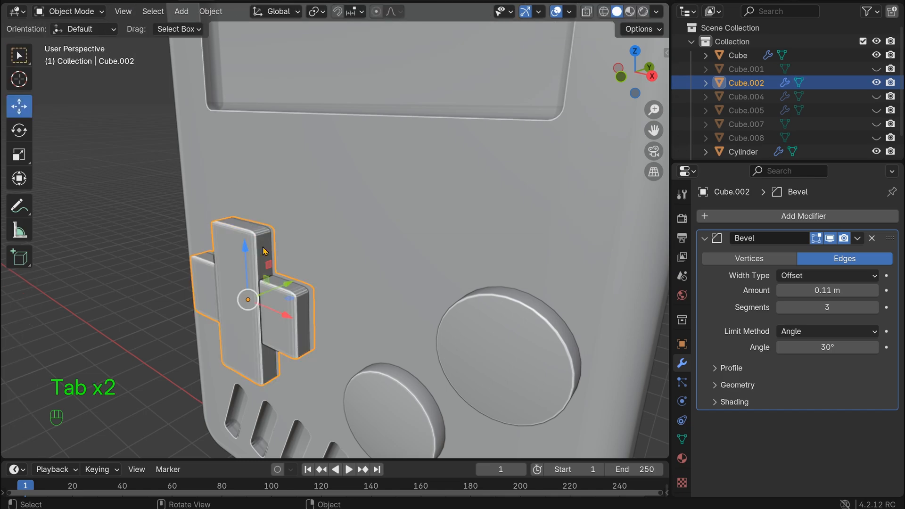
{"action": "left_click", "coordinate": [872, 238]}
{"action": "key", "text": "Tab"}
{"action": "key", "text": "Tab"}
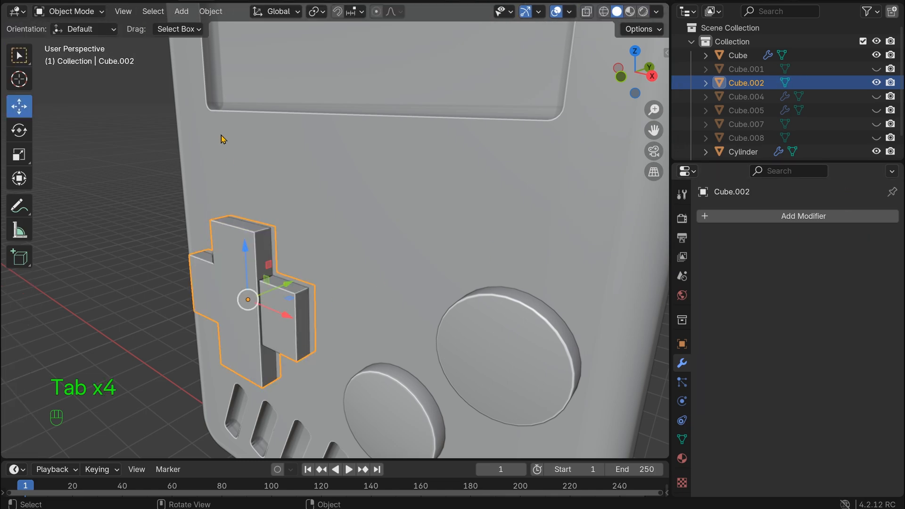
Apply the D-pad's scale and add a Bevel modifier with a 0.11 m amount and 4 segments.
{"action": "key", "text": "ctrl+a"}
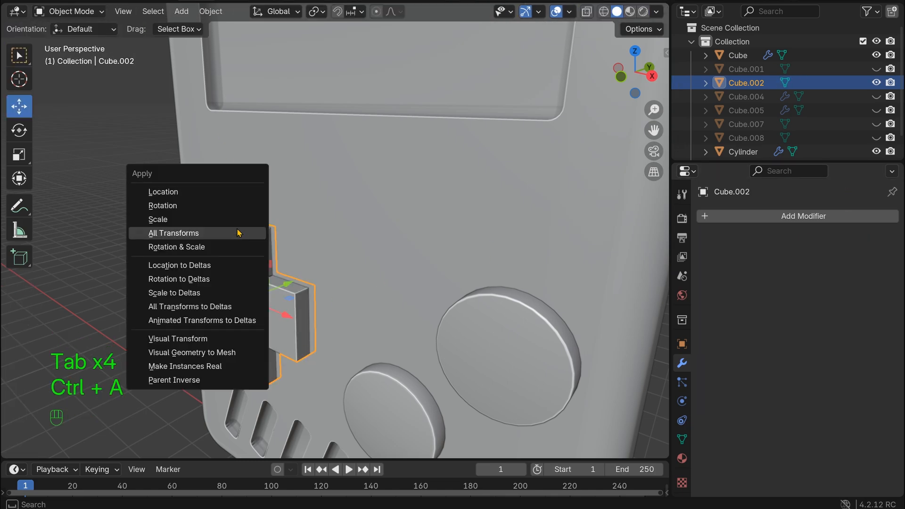
{"action": "left_click", "coordinate": [238, 224]}
{"action": "key", "text": "Tab"}
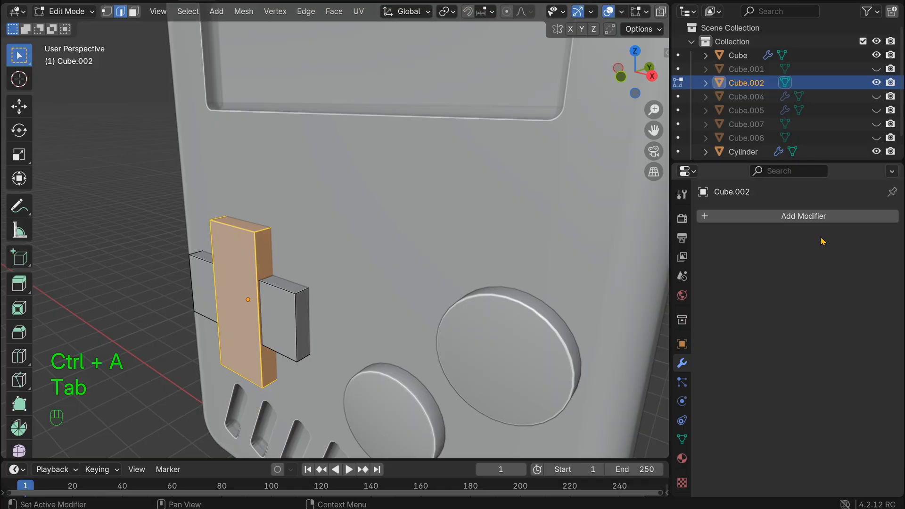
{"action": "left_click", "coordinate": [823, 216]}
{"action": "mouse_move", "coordinate": [758, 215]}
{"action": "left_click", "coordinate": [631, 225]}
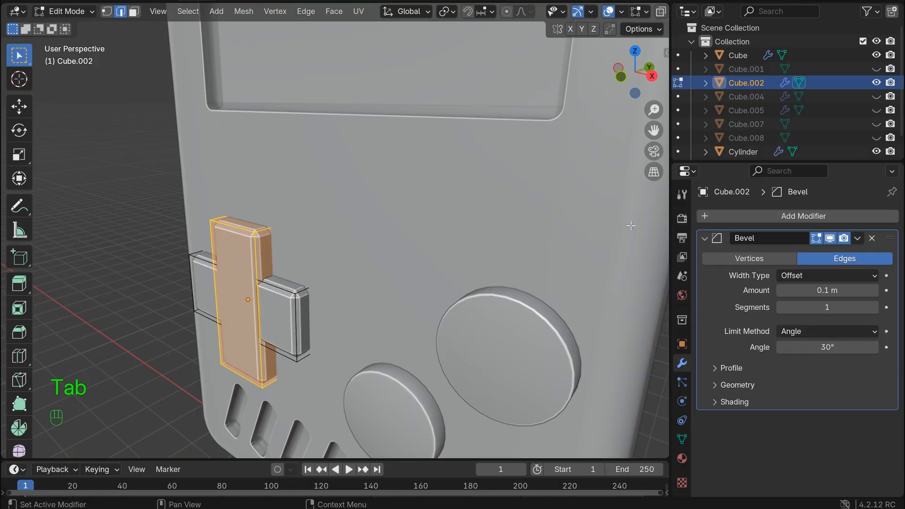
{"action": "left_click_drag", "start_coordinate": [820, 290], "coordinate": [824, 290]}
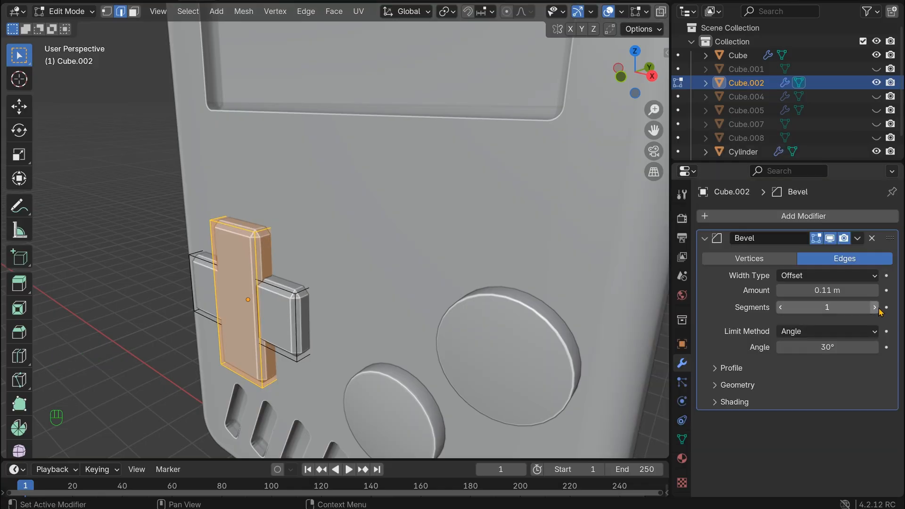
{"action": "left_click", "coordinate": [875, 306]}
{"action": "left_click", "coordinate": [874, 306]}
{"action": "left_click", "coordinate": [875, 307]}
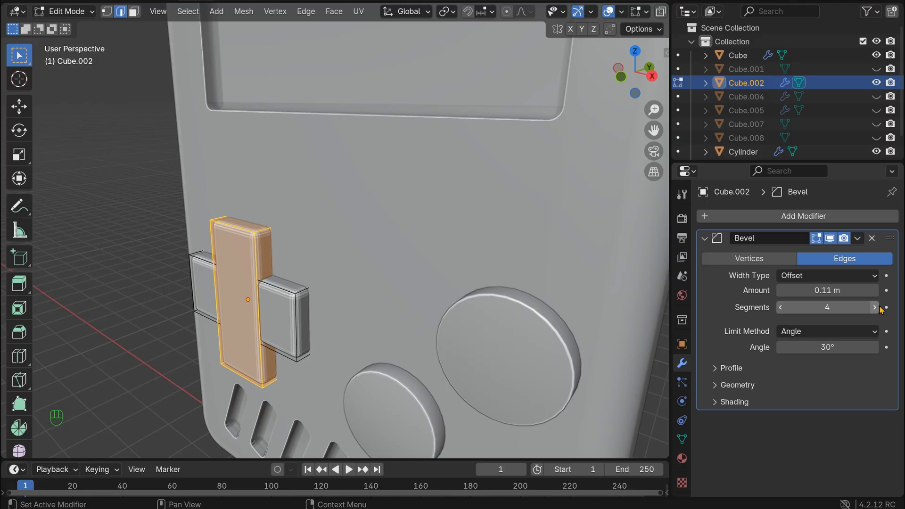
Shade the D-pad auto smooth with a 30° angle.
{"action": "key", "text": "Tab"}
{"action": "right_click", "coordinate": [246, 274]}
{"action": "left_click", "coordinate": [242, 262]}
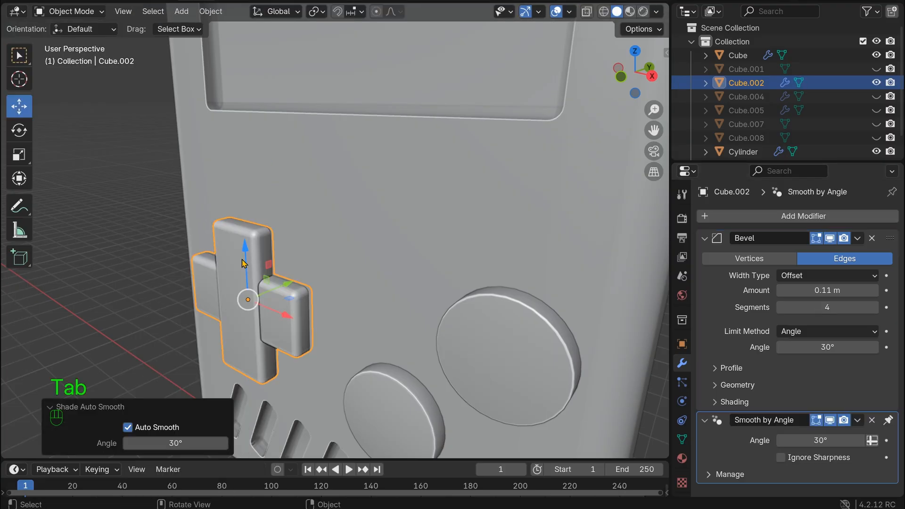
{"action": "left_click", "coordinate": [104, 219]}
{"action": "scroll", "coordinate": [106, 210], "scroll_direction": "down", "scroll_amount": 7}
{"action": "left_click_drag", "start_coordinate": [630, 65], "coordinate": [726, 66]}
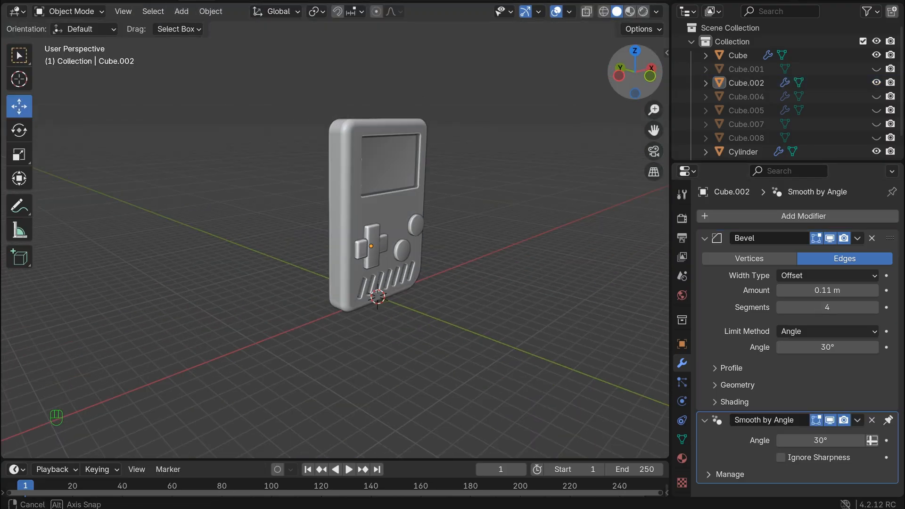
Move the D-pad's vertical bar about 0.027 m along Y, back towards the console body.
{"action": "scroll", "coordinate": [483, 267], "scroll_direction": "up", "scroll_amount": 4}
{"action": "left_click", "coordinate": [397, 231]}
{"action": "left_click", "coordinate": [414, 230]}
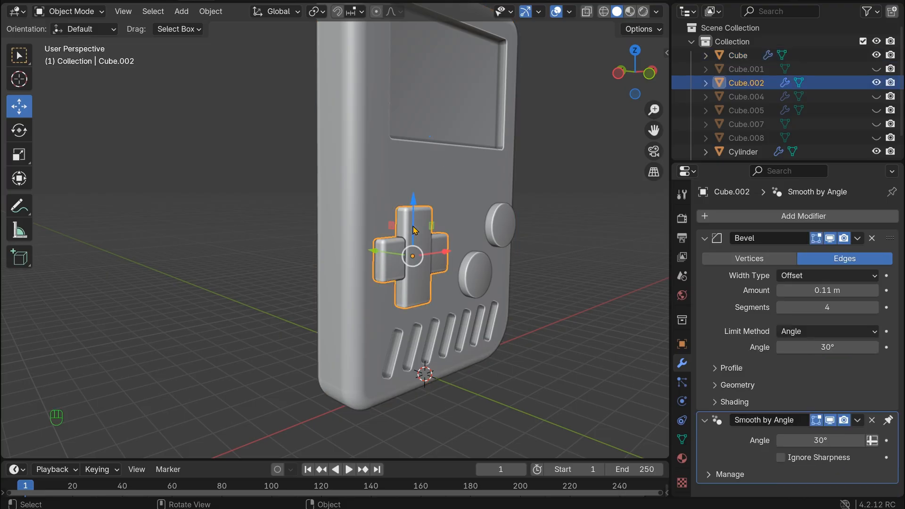
{"action": "scroll", "coordinate": [420, 229], "scroll_direction": "up", "scroll_amount": 1}
{"action": "mouse_move", "coordinate": [385, 261]}
{"action": "left_mouse_down"}
{"action": "mouse_move", "coordinate": [405, 262]}
{"action": "mouse_move", "coordinate": [383, 258]}
{"action": "left_mouse_up"}
{"action": "key", "text": "ctrl+z"}
{"action": "key", "text": "Tab"}
{"action": "scroll", "coordinate": [499, 185], "scroll_direction": "up", "scroll_amount": 4}
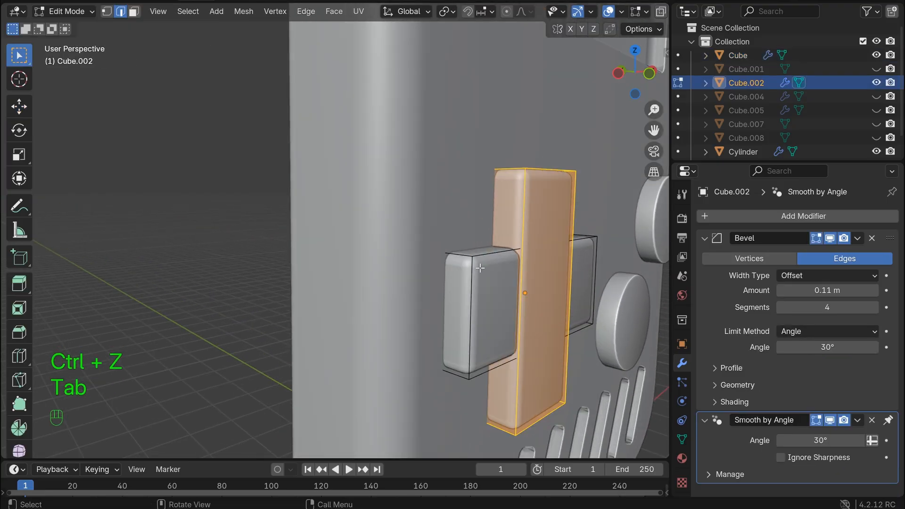
{"action": "key", "text": "g"}
{"action": "key", "text": "y"}
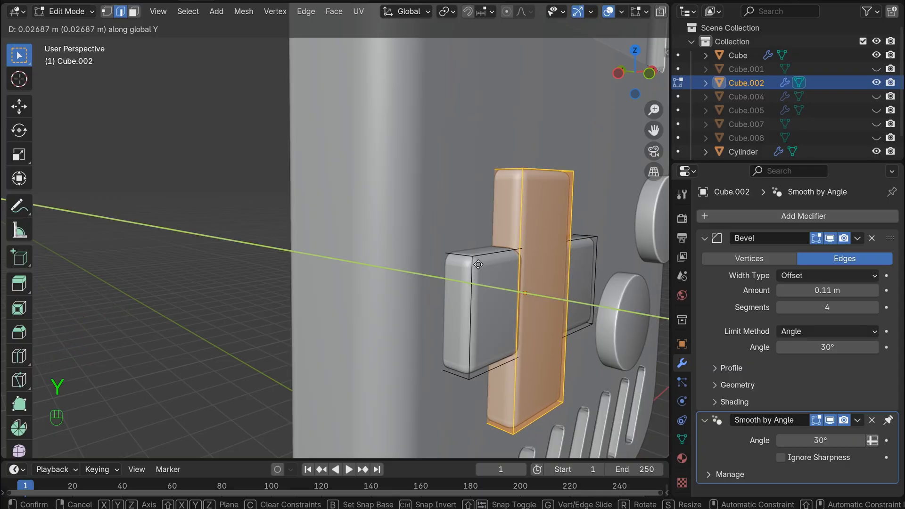
{"action": "left_click", "coordinate": [478, 263]}
{"action": "key", "text": "Tab"}
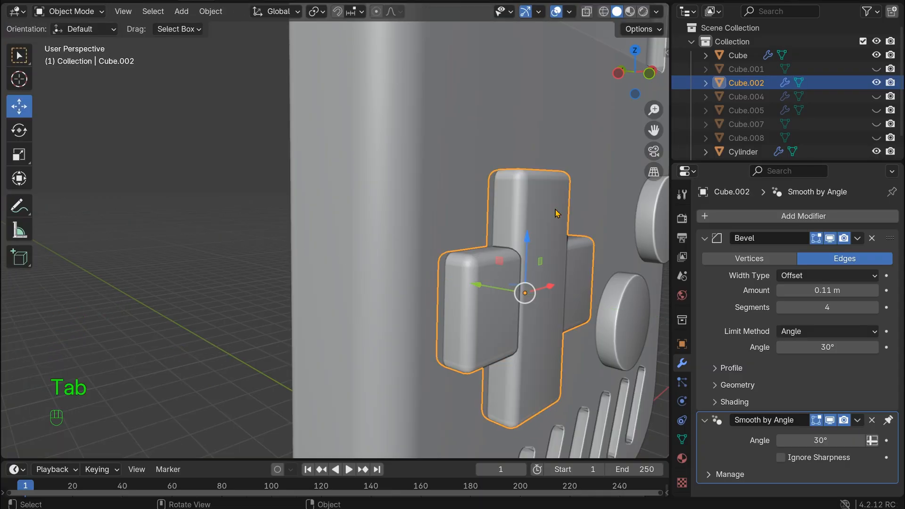
Examine the D-pad, round buttons, screen recess and speaker slots on the console's front from several angles.
{"action": "scroll", "coordinate": [555, 209], "scroll_direction": "down", "scroll_amount": 6}
{"action": "left_click", "coordinate": [578, 265]}
{"action": "left_click_drag", "start_coordinate": [617, 90], "coordinate": [635, 67]}
{"action": "scroll", "coordinate": [385, 190], "scroll_direction": "down", "scroll_amount": 5}
{"action": "scroll", "coordinate": [598, 88], "scroll_direction": "up", "scroll_amount": 3}
{"action": "left_click_drag", "start_coordinate": [635, 72], "coordinate": [654, 74]}
{"action": "mouse_move", "coordinate": [654, 131]}
{"action": "left_mouse_down"}
{"action": "mouse_move", "coordinate": [641, 166]}
{"action": "mouse_move", "coordinate": [653, 136]}
{"action": "left_mouse_up"}
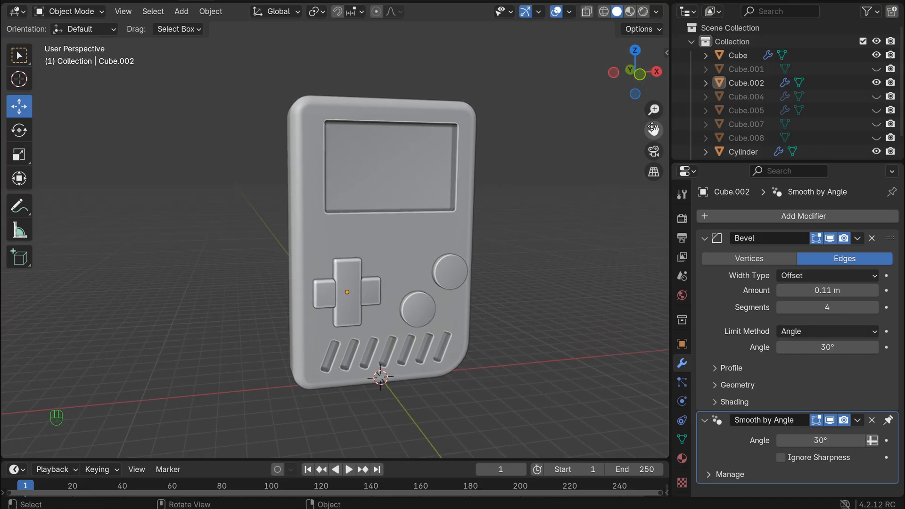
{"action": "scroll", "coordinate": [652, 127], "scroll_direction": "down", "scroll_amount": 4}
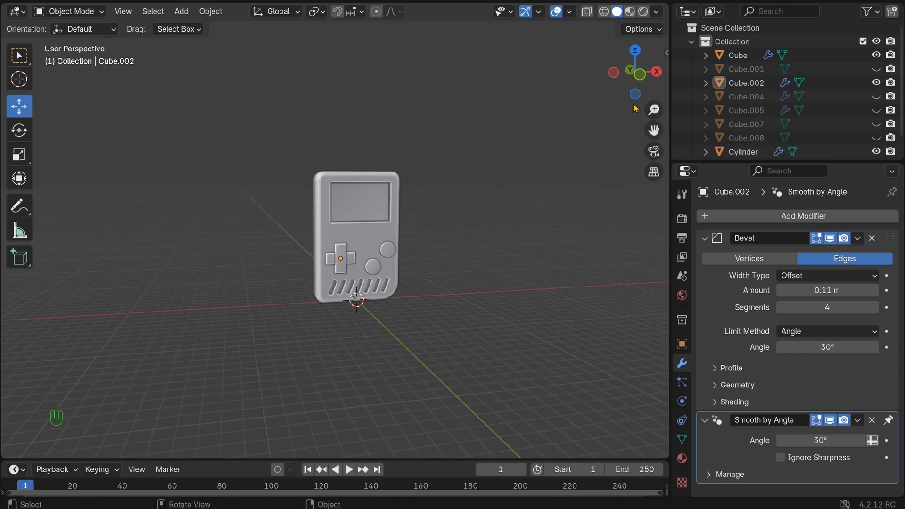
{"action": "left_click_drag", "start_coordinate": [647, 127], "coordinate": [645, 115]}
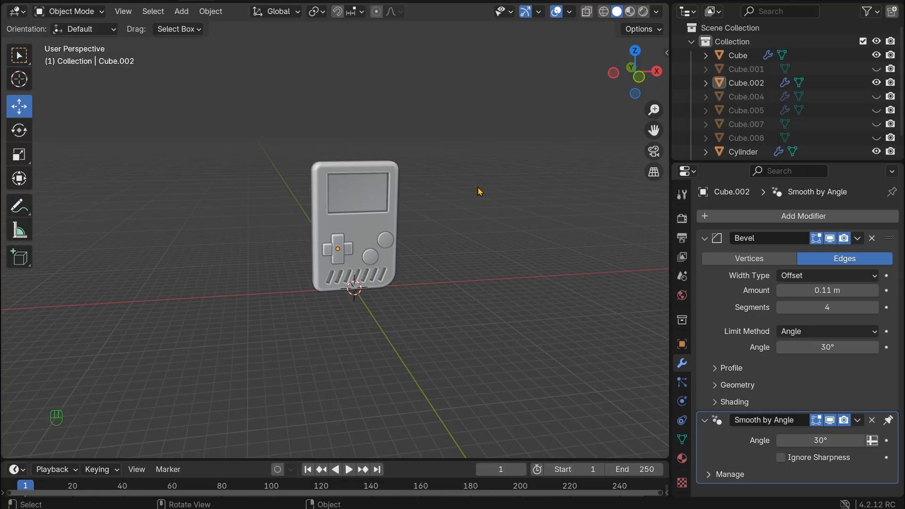
Add a 2 m cube and move it about -9.34 m along Y, in front of the console.
{"action": "key", "text": "shift+a"}
{"action": "mouse_move", "coordinate": [478, 190]}
{"action": "left_click", "coordinate": [516, 203]}
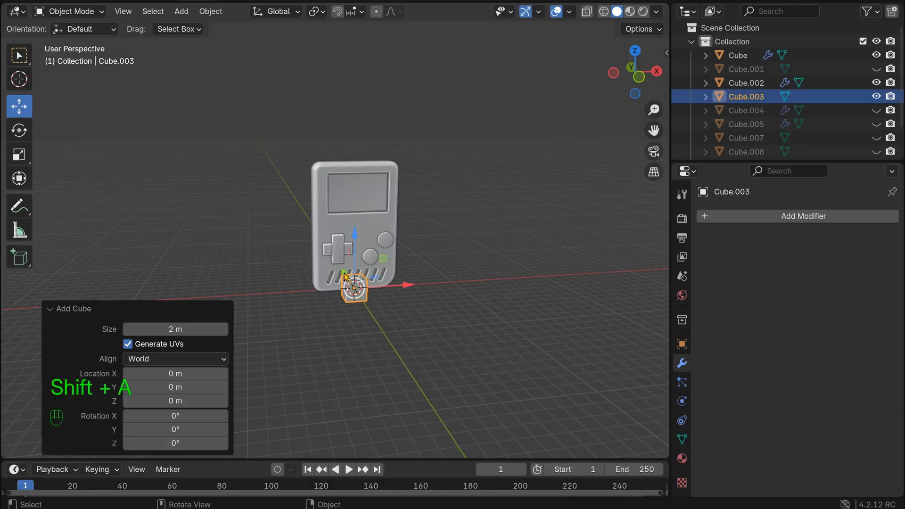
{"action": "left_click_drag", "start_coordinate": [345, 277], "coordinate": [372, 317]}
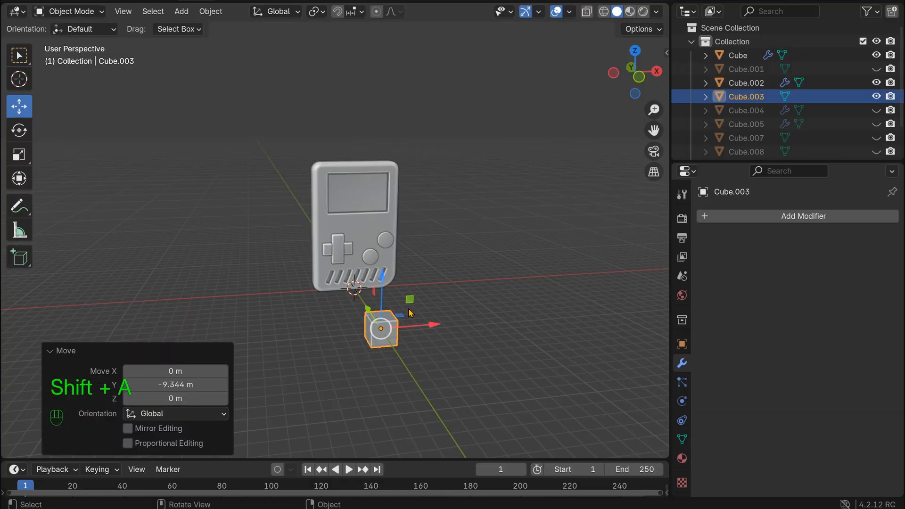
Add an Array modifier to the new cube in front of the console.
{"action": "left_click", "coordinate": [821, 217]}
{"action": "mouse_move", "coordinate": [737, 212]}
{"action": "left_click", "coordinate": [653, 218]}
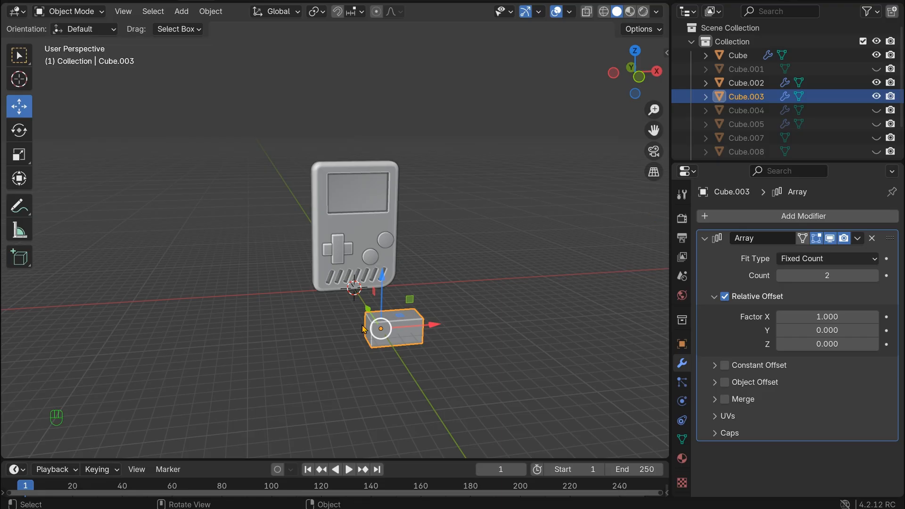
Set the cube array's relative X offset to -1.8 and its count to 7.
{"action": "left_click", "coordinate": [828, 316]}
{"action": "type", "text": "1.6"}
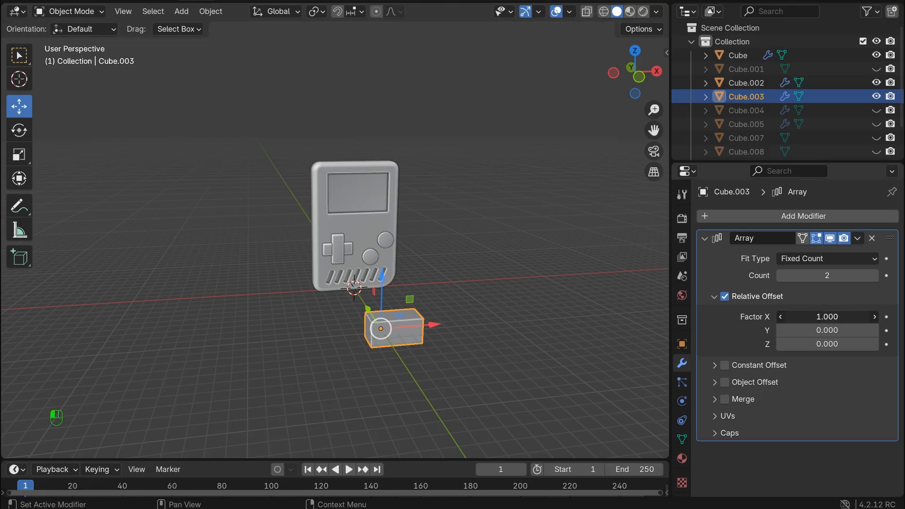
{"action": "key", "text": "Return"}
{"action": "left_click_drag", "start_coordinate": [832, 318], "coordinate": [803, 317]}
{"action": "key", "text": "ctrl+z"}
{"action": "key", "text": "ctrl+z"}
{"action": "left_click_drag", "start_coordinate": [857, 275], "coordinate": [884, 275]}
{"action": "scroll", "coordinate": [390, 273], "scroll_direction": "down", "scroll_amount": 4}
{"action": "left_click_drag", "start_coordinate": [610, 85], "coordinate": [437, 291]}
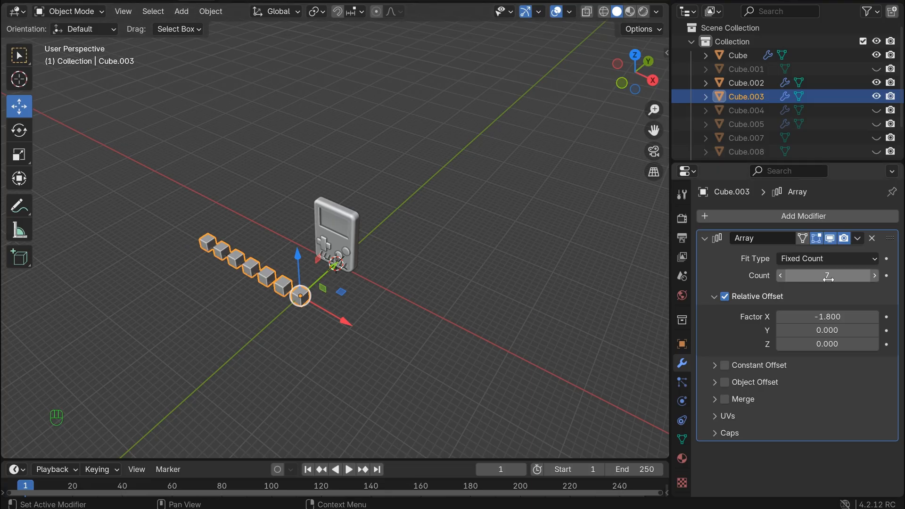
Increase the cube array's count to 13.
{"action": "left_click", "coordinate": [874, 275]}
{"action": "left_click", "coordinate": [874, 276]}
{"action": "left_click", "coordinate": [875, 275]}
{"action": "left_click", "coordinate": [874, 275]}
{"action": "left_click", "coordinate": [874, 276]}
{"action": "left_click", "coordinate": [874, 275]}
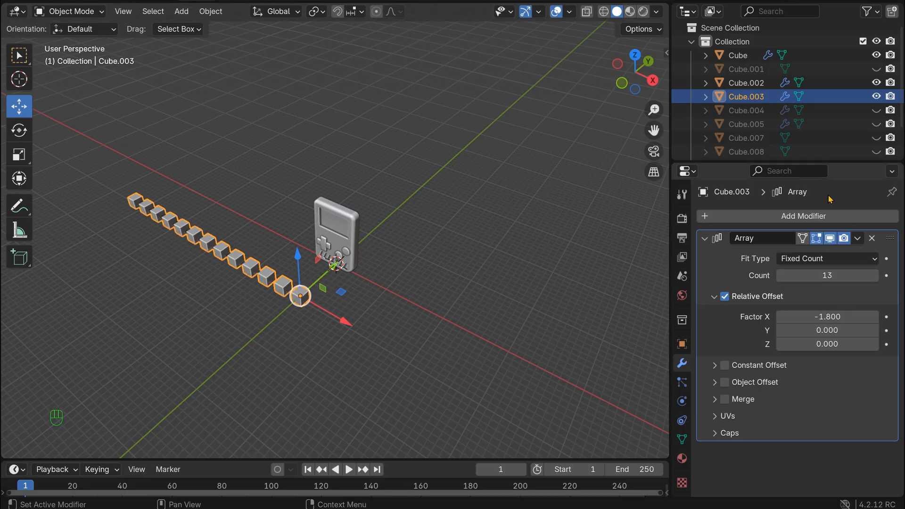
Undo the last two count increases and delete the arrayed cube in front of the console.
{"action": "left_click_drag", "start_coordinate": [637, 70], "coordinate": [630, 75]}
{"action": "key", "text": "ctrl"}
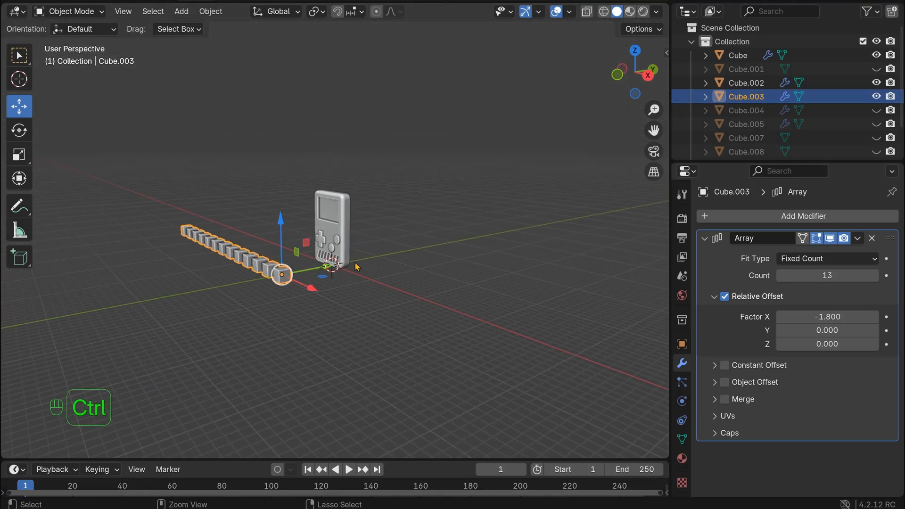
{"action": "key", "text": "BackSpace"}
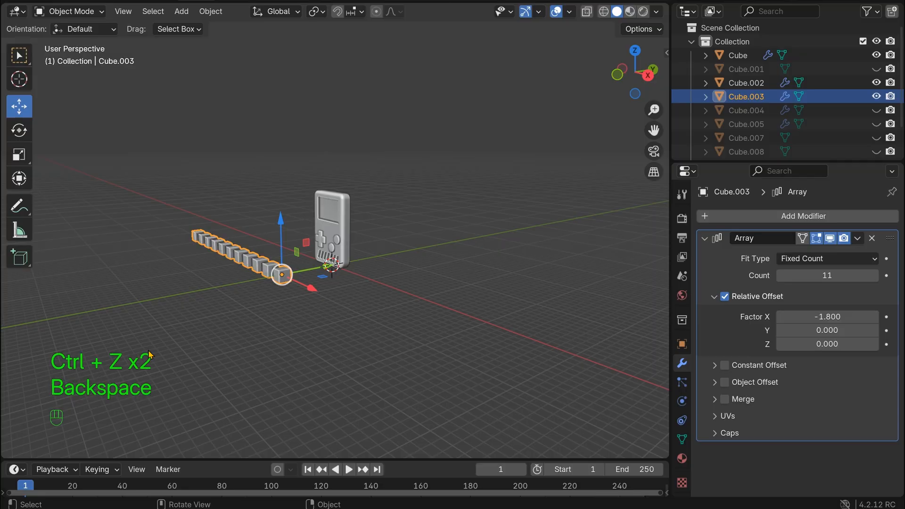
{"action": "key", "text": "Delete"}
{"action": "scroll", "coordinate": [279, 283], "scroll_direction": "up", "scroll_amount": 4}
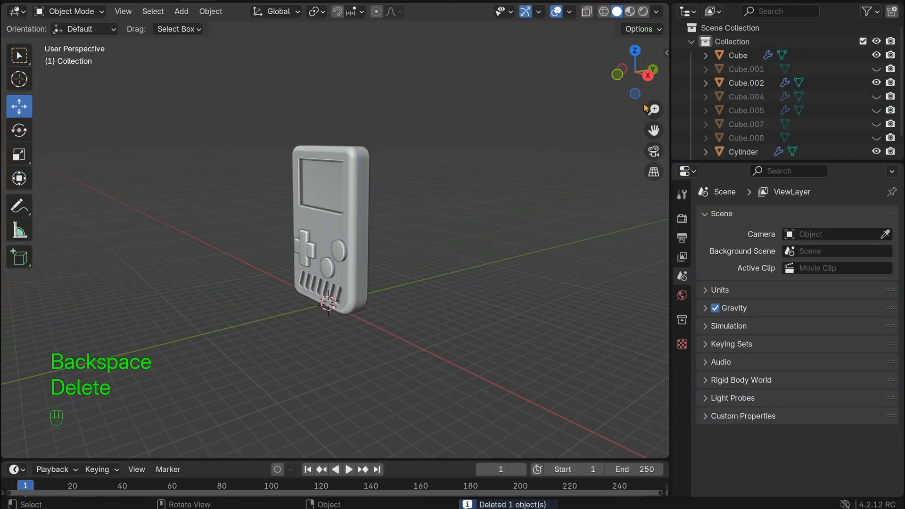
Add a new 2 m cube and move it about -12.2 m along Y, in front of the console.
{"action": "left_click_drag", "start_coordinate": [636, 70], "coordinate": [642, 81]}
{"action": "left_click_drag", "start_coordinate": [654, 127], "coordinate": [735, 90]}
{"action": "scroll", "coordinate": [449, 259], "scroll_direction": "down", "scroll_amount": 3}
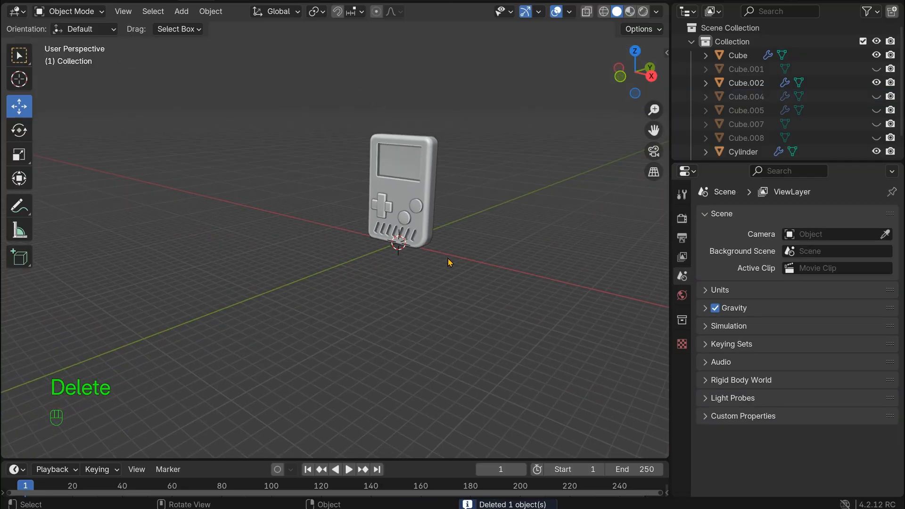
{"action": "key", "text": "shift+a"}
{"action": "mouse_move", "coordinate": [443, 251]}
{"action": "left_click", "coordinate": [488, 259]}
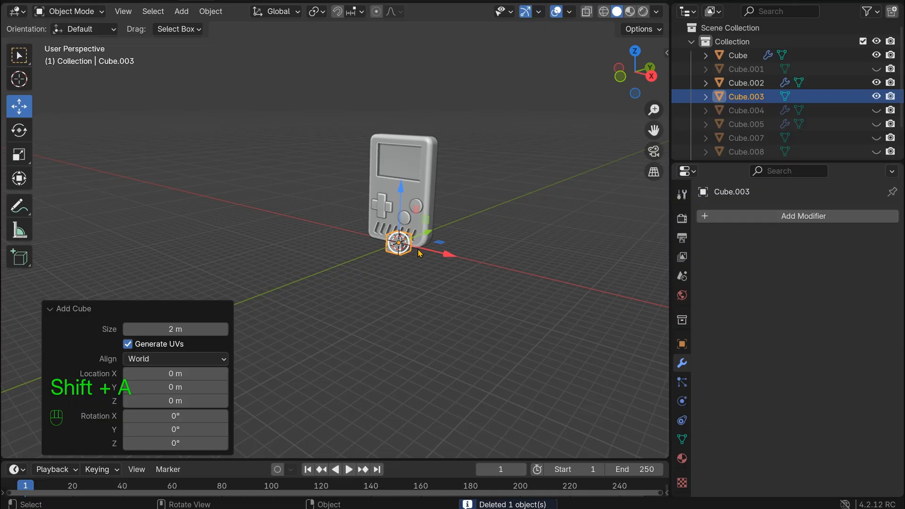
{"action": "left_click_drag", "start_coordinate": [420, 238], "coordinate": [346, 262]}
Duplicate the cube about 1.43 m upward, shift the copy along positive X and lower it about 0.58 m so it overlaps the original.
{"action": "left_click_drag", "start_coordinate": [635, 70], "coordinate": [637, 85]}
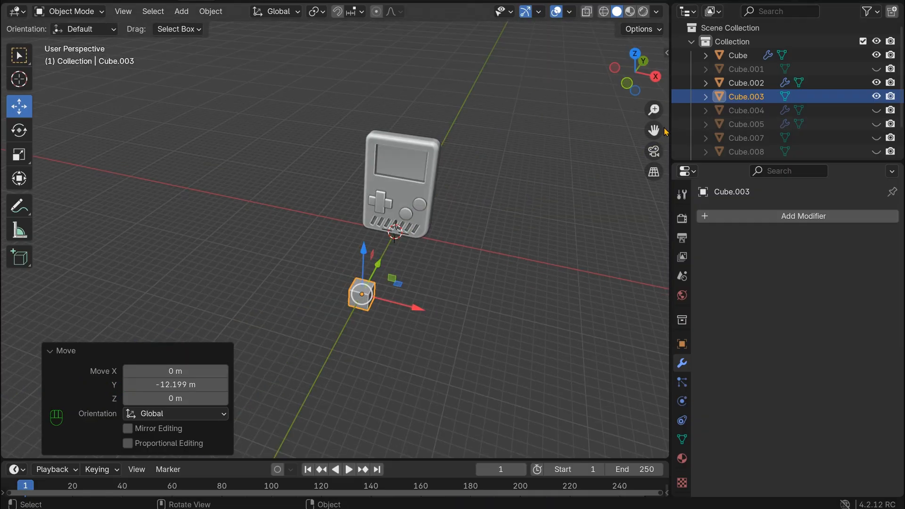
{"action": "left_click_drag", "start_coordinate": [654, 130], "coordinate": [654, 106]}
{"action": "scroll", "coordinate": [424, 282], "scroll_direction": "up", "scroll_amount": 2}
{"action": "key", "text": "shift+d"}
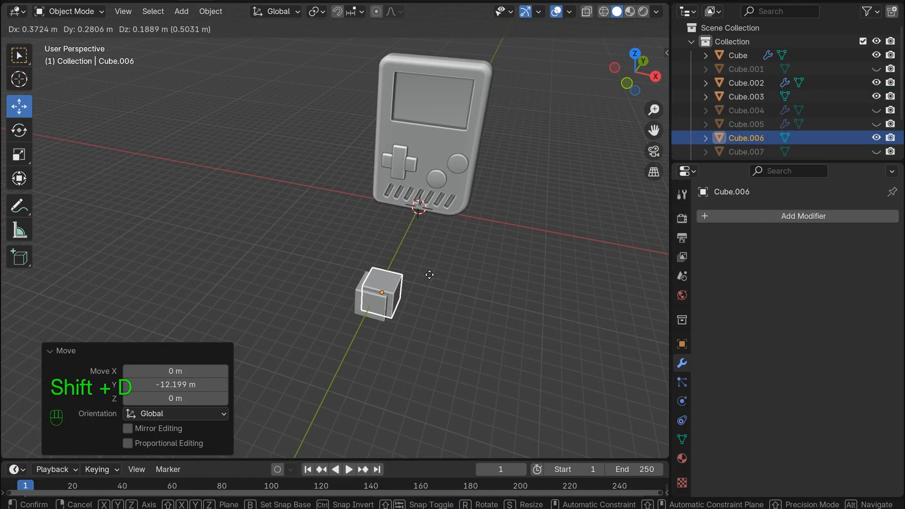
{"action": "key", "text": "z"}
{"action": "left_click", "coordinate": [429, 266]}
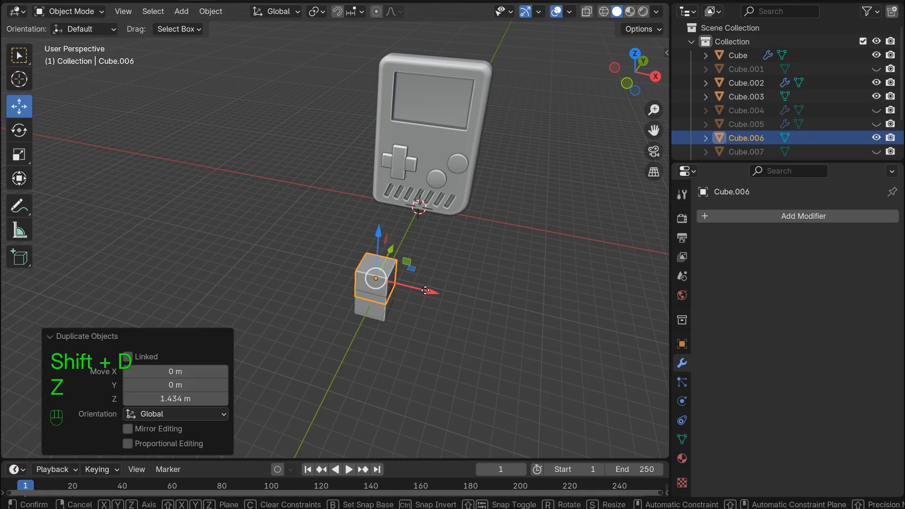
{"action": "left_click_drag", "start_coordinate": [421, 290], "coordinate": [443, 306]}
{"action": "left_click_drag", "start_coordinate": [400, 240], "coordinate": [402, 248]}
Scale the duplicated cube by about 1.415 along Y so it extends beyond the original cube.
{"action": "key", "text": "s"}
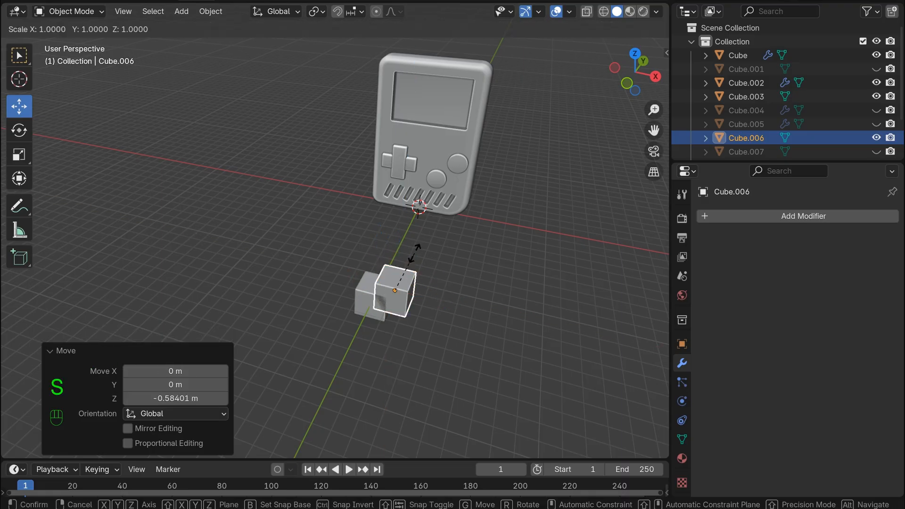
{"action": "key", "text": "x"}
{"action": "key", "text": "y"}
{"action": "left_click", "coordinate": [430, 246]}
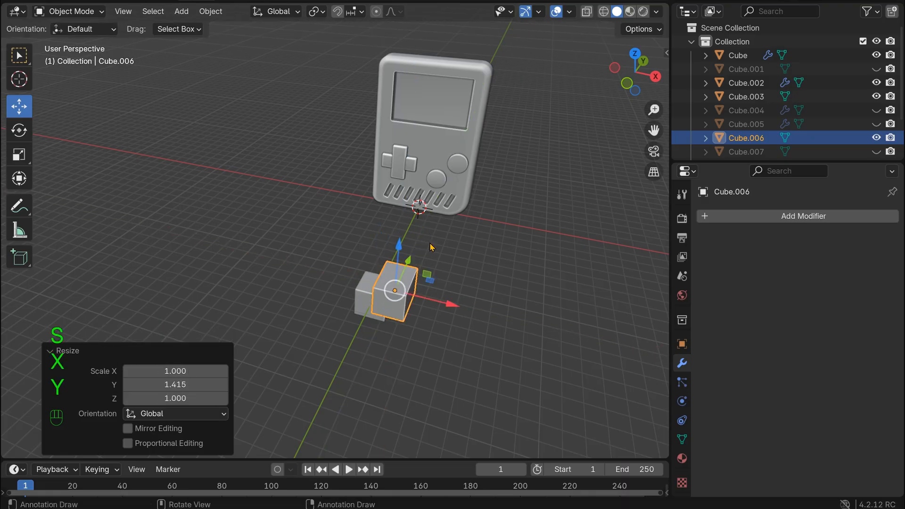
Add a Difference Boolean modifier to the original cube with the stretched duplicate, Cube.006, as the cutting object.
{"action": "left_click", "coordinate": [368, 283]}
{"action": "left_click", "coordinate": [765, 217]}
{"action": "mouse_move", "coordinate": [766, 217]}
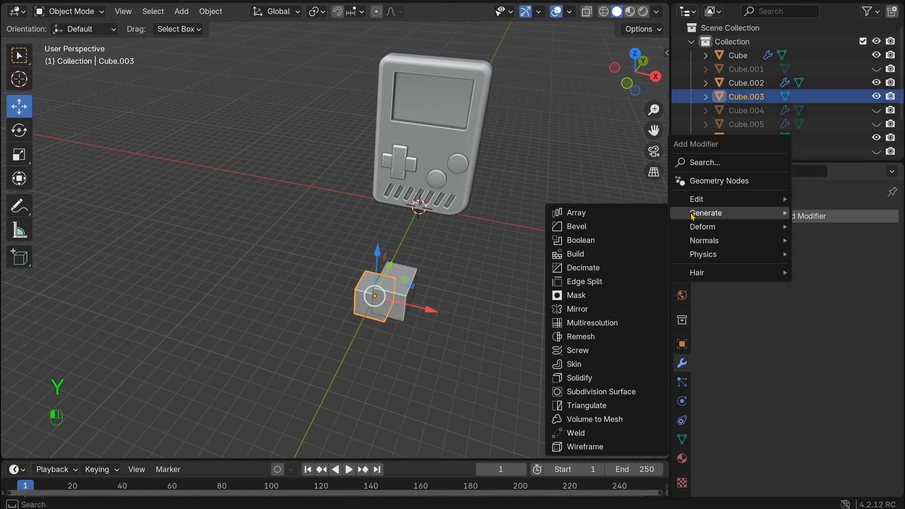
{"action": "left_click", "coordinate": [608, 240]}
{"action": "left_click", "coordinate": [871, 293]}
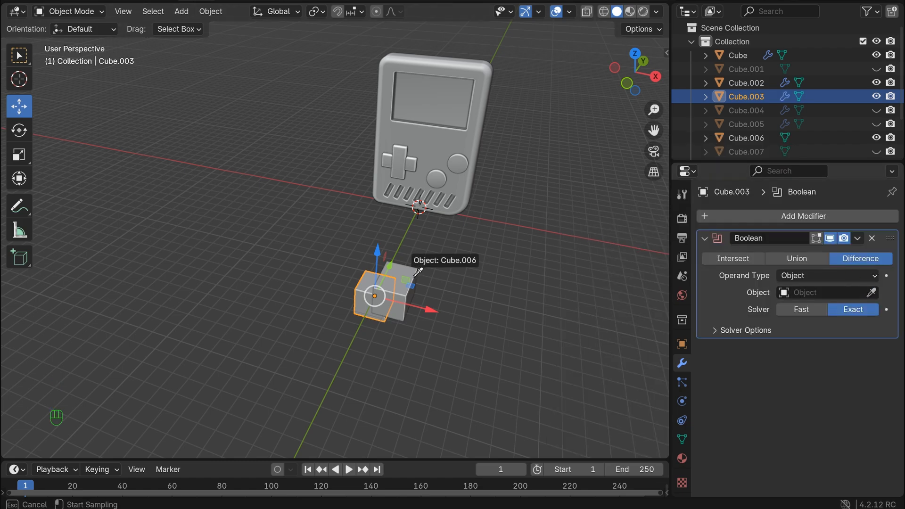
{"action": "left_click", "coordinate": [406, 269]}
Hide the stretched cutter cube to reveal the notch in the original cube.
{"action": "left_click_drag", "start_coordinate": [620, 99], "coordinate": [600, 117]}
{"action": "scroll", "coordinate": [485, 252], "scroll_direction": "up", "scroll_amount": 3}
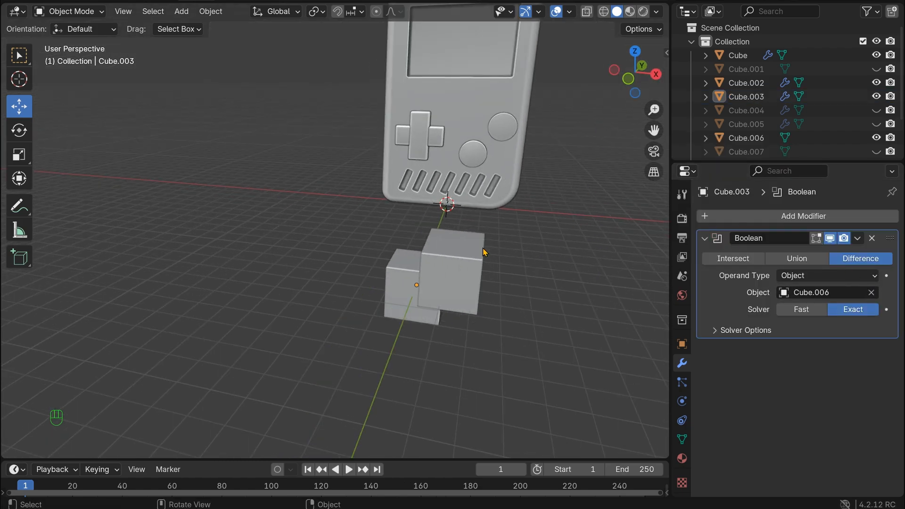
{"action": "left_click", "coordinate": [484, 252]}
{"action": "key", "text": "h"}
Add an Array modifier to the notched cube with a count of 5 and a relative X offset of -1.4.
{"action": "left_click", "coordinate": [417, 274]}
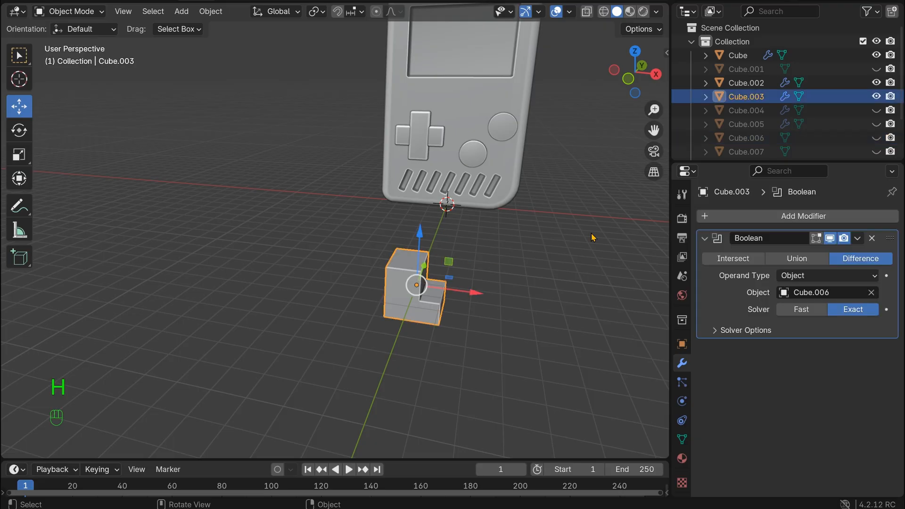
{"action": "left_click", "coordinate": [749, 216]}
{"action": "mouse_move", "coordinate": [750, 217]}
{"action": "left_click", "coordinate": [619, 216]}
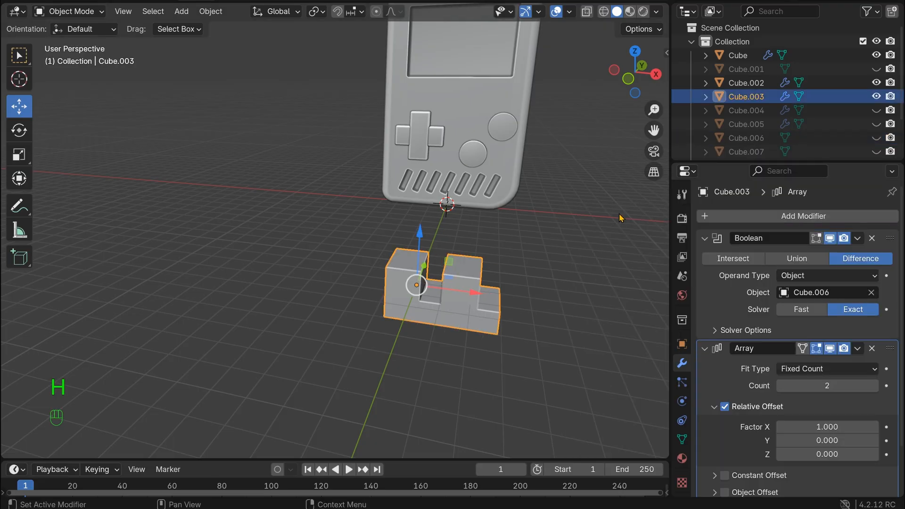
{"action": "left_click_drag", "start_coordinate": [824, 385], "coordinate": [801, 386]}
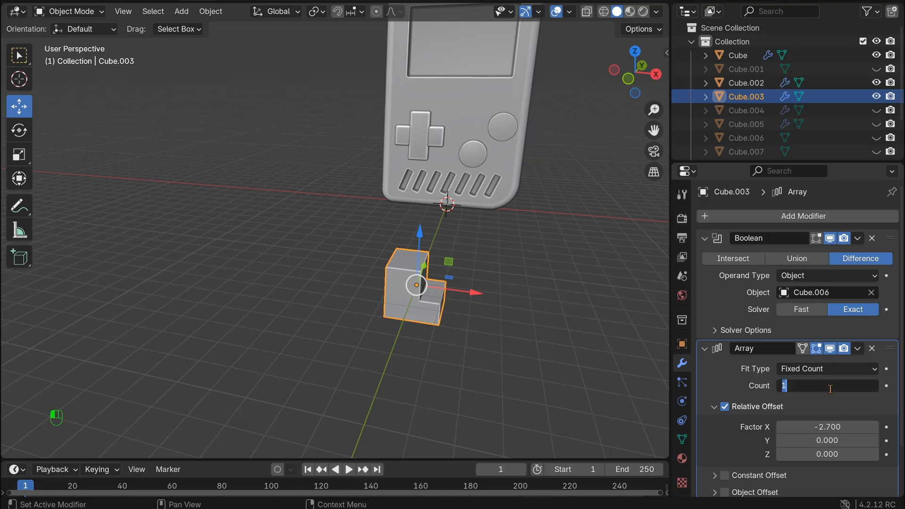
{"action": "left_click", "coordinate": [879, 409]}
{"action": "left_click", "coordinate": [875, 386]}
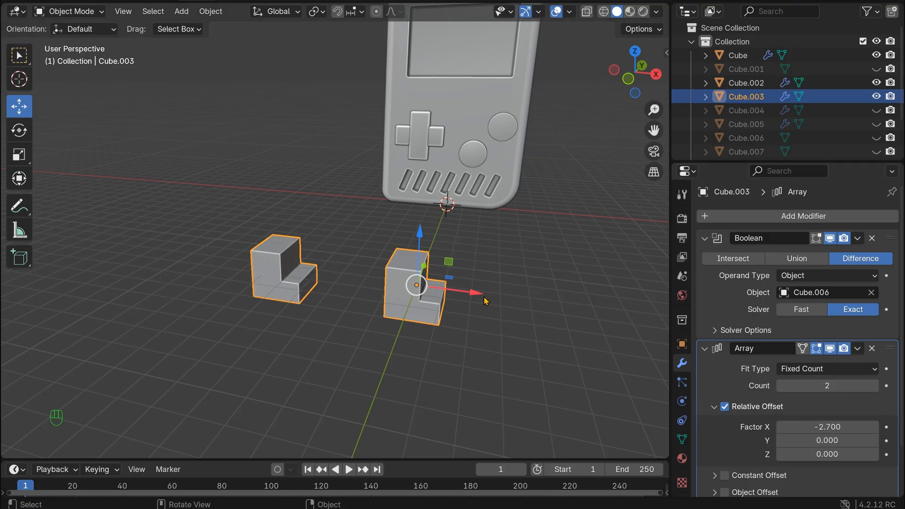
{"action": "scroll", "coordinate": [613, 367], "scroll_direction": "down", "scroll_amount": 1}
{"action": "left_click_drag", "start_coordinate": [816, 429], "coordinate": [877, 429]}
{"action": "left_click_drag", "start_coordinate": [869, 382], "coordinate": [898, 382]}
{"action": "left_click", "coordinate": [536, 309]}
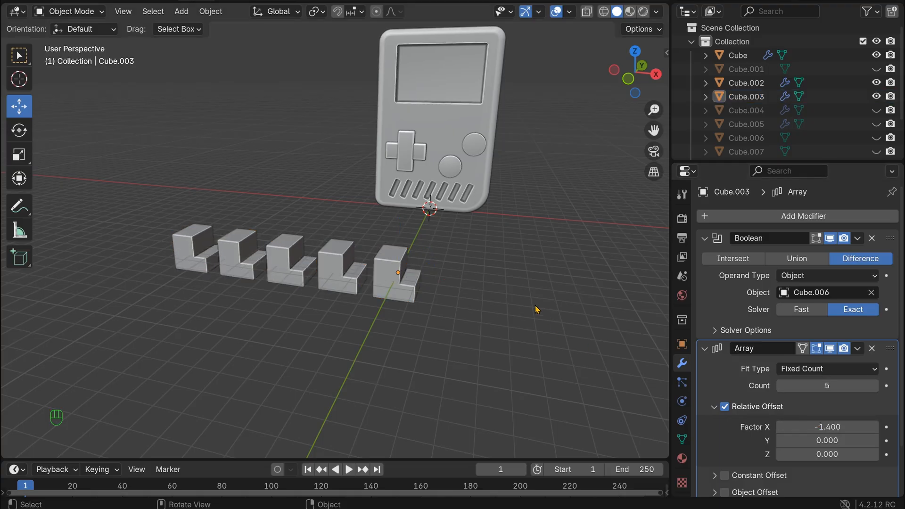
Select the arrayed notched cube in front of the console and delete it.
{"action": "left_click", "coordinate": [409, 283]}
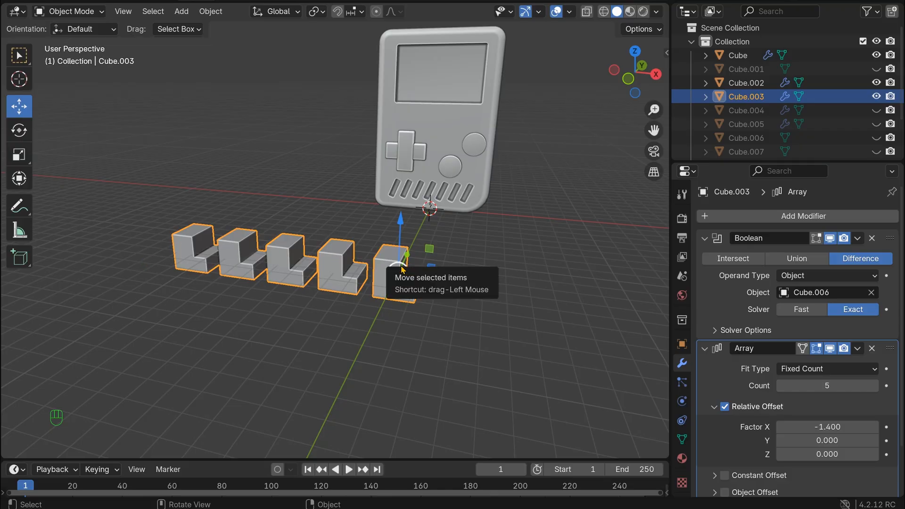
{"action": "left_click", "coordinate": [436, 332]}
{"action": "left_click_drag", "start_coordinate": [424, 341], "coordinate": [189, 249]}
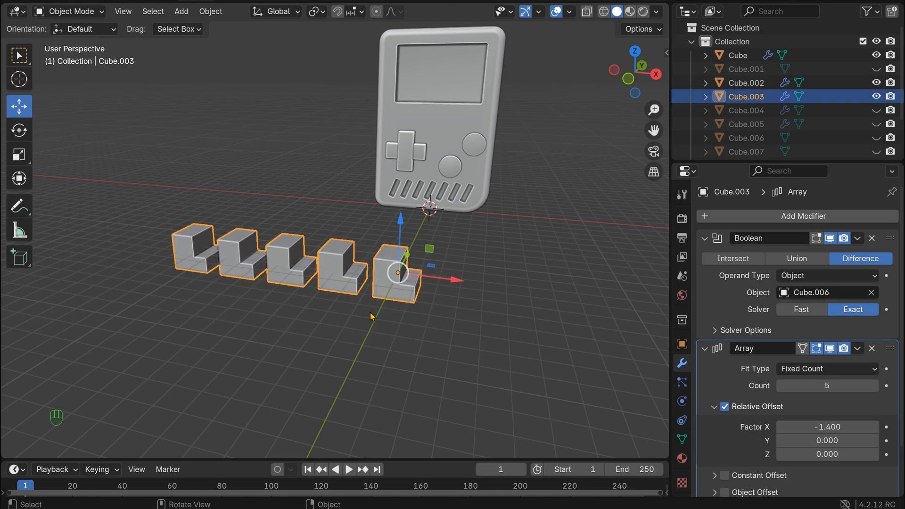
{"action": "key", "text": "Delete"}
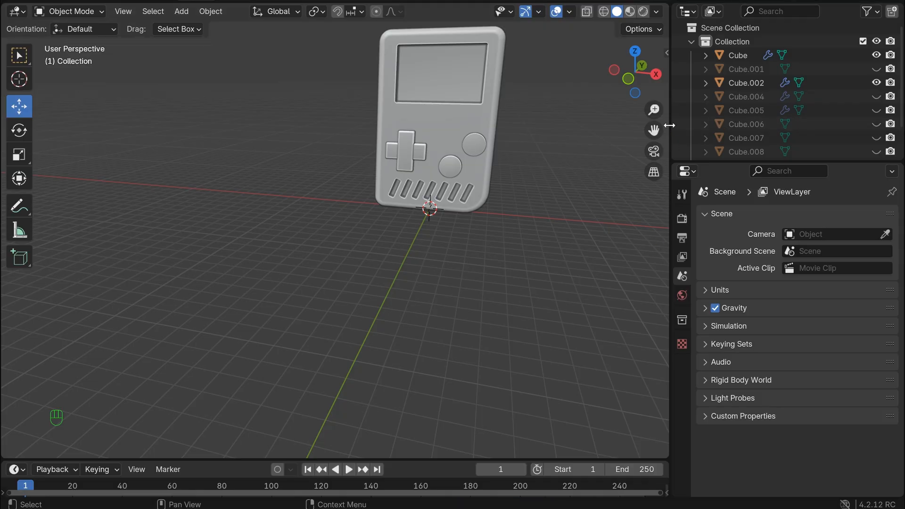
Move the upper round button slightly up and toward the D-pad, and raise the lower round button about 0.12 m along Z.
{"action": "scroll", "coordinate": [450, 214], "scroll_direction": "up", "scroll_amount": 5}
{"action": "left_click", "coordinate": [414, 211]}
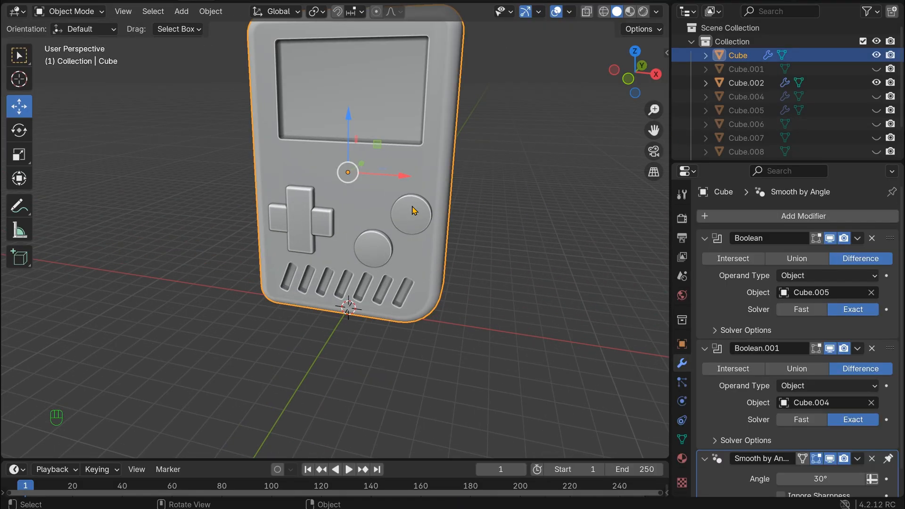
{"action": "left_click", "coordinate": [413, 210]}
{"action": "left_click_drag", "start_coordinate": [409, 181], "coordinate": [408, 172]}
{"action": "left_click_drag", "start_coordinate": [468, 206], "coordinate": [451, 205]}
{"action": "left_click", "coordinate": [383, 241]}
{"action": "left_click_drag", "start_coordinate": [376, 216], "coordinate": [375, 213]}
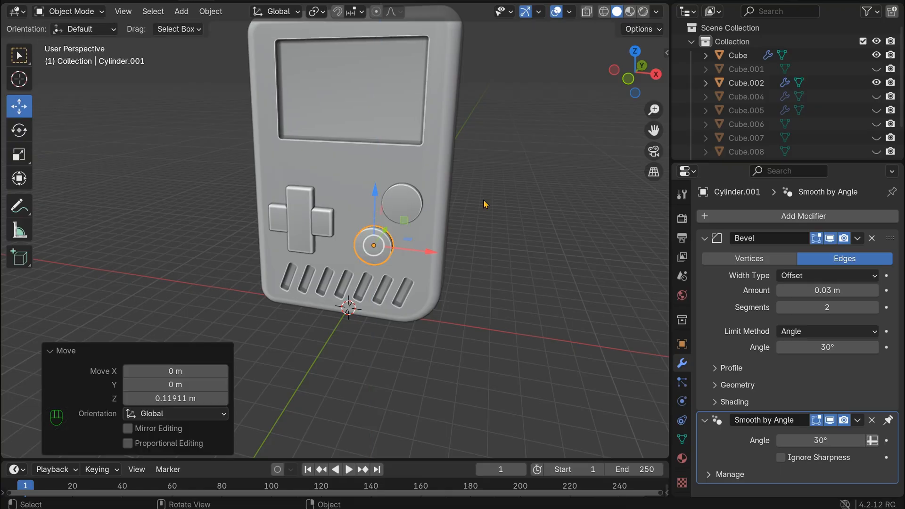
Add a camera to the scene.
{"action": "middle_click_drag", "start_coordinate": [484, 203], "coordinate": [561, 116]}
{"action": "scroll", "coordinate": [561, 116], "scroll_direction": "down", "scroll_amount": 2}
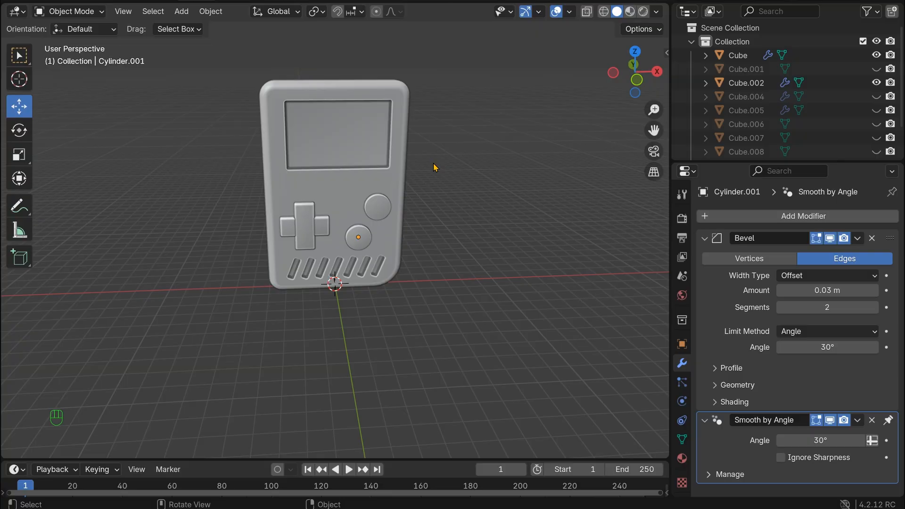
{"action": "key", "text": "shift+a"}
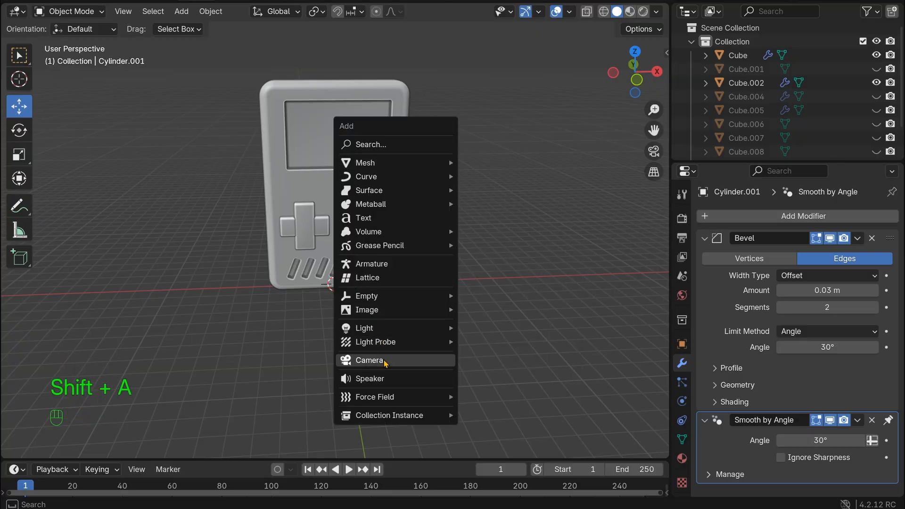
{"action": "left_click", "coordinate": [372, 360]}
Frame the console from slightly above its front and align the camera to this view.
{"action": "left_click_drag", "start_coordinate": [633, 74], "coordinate": [619, 51]}
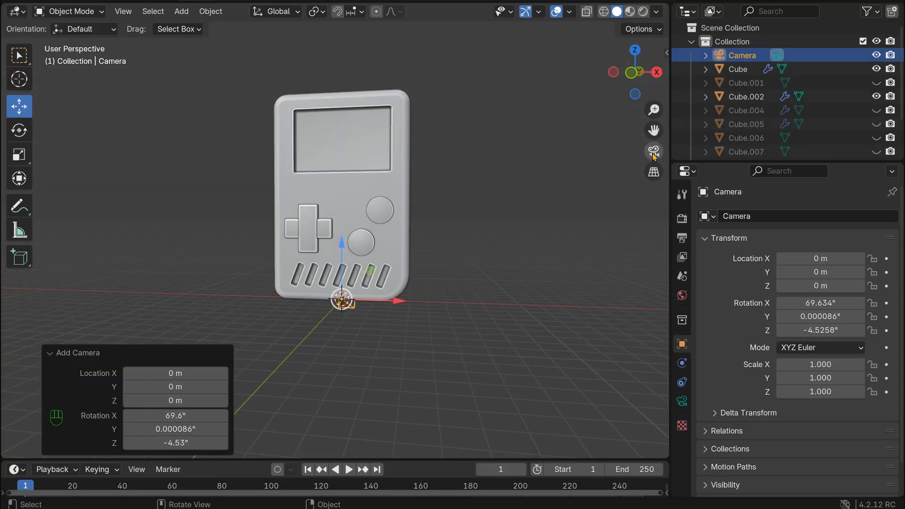
{"action": "left_click_drag", "start_coordinate": [653, 130], "coordinate": [662, 165]}
{"action": "left_click_drag", "start_coordinate": [632, 63], "coordinate": [636, 70]}
{"action": "mouse_move", "coordinate": [653, 131]}
{"action": "left_mouse_down"}
{"action": "mouse_move", "coordinate": [669, 125]}
{"action": "mouse_move", "coordinate": [655, 129]}
{"action": "left_mouse_up"}
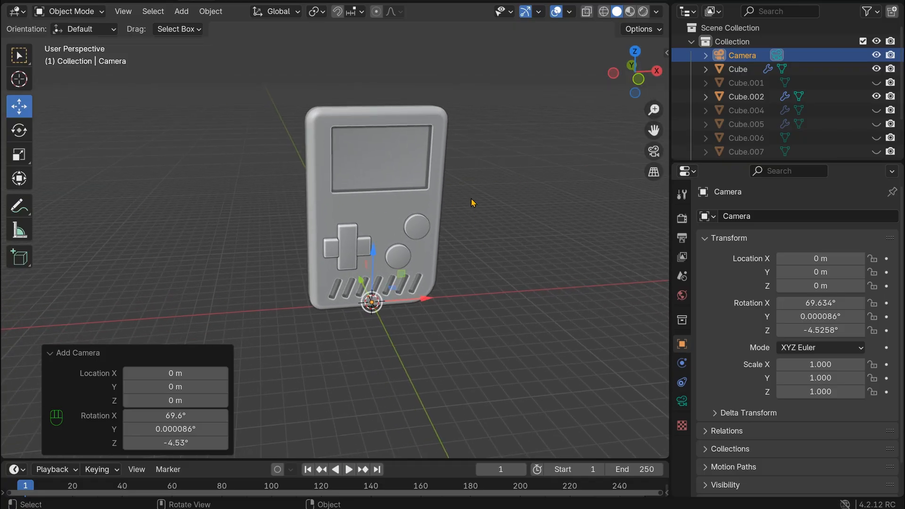
{"action": "key", "text": "ctrl+alt+KP_0"}
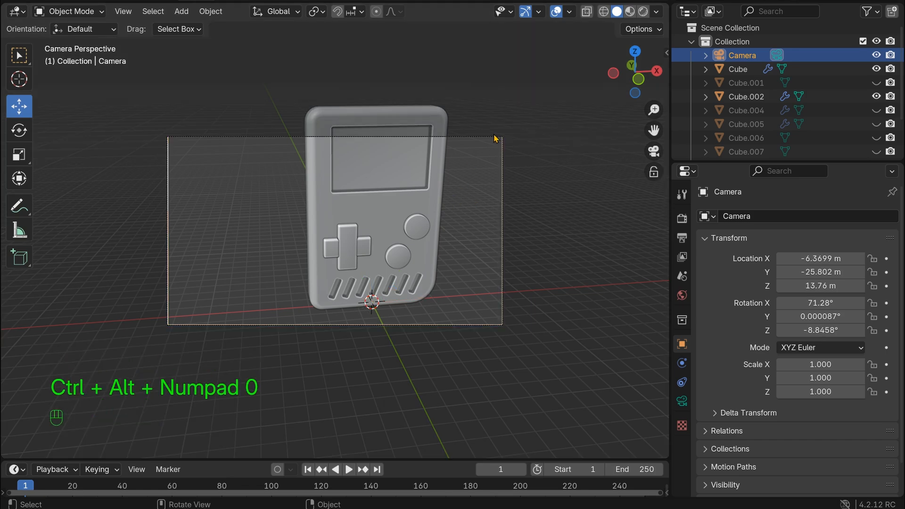
Move the camera about 2.5 m sideways and 0.88 m up in its view, and pull it back about 2.01 m along global Y.
{"action": "key", "text": "g"}
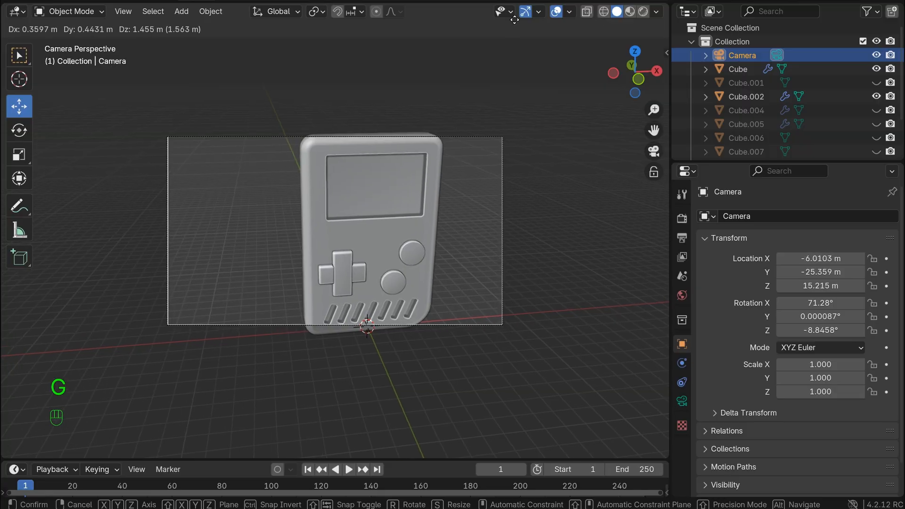
{"action": "left_click", "coordinate": [14, 67]}
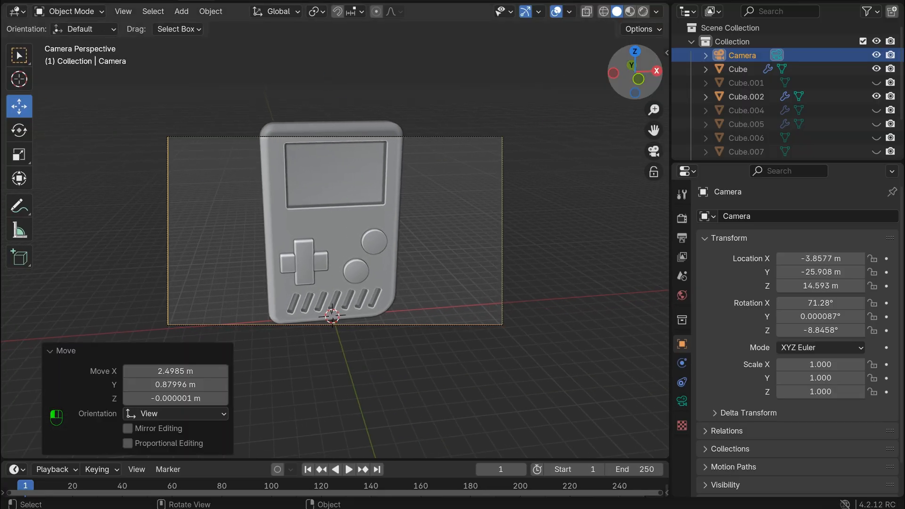
{"action": "key", "text": "KP_0"}
{"action": "key", "text": "g"}
{"action": "key", "text": "y"}
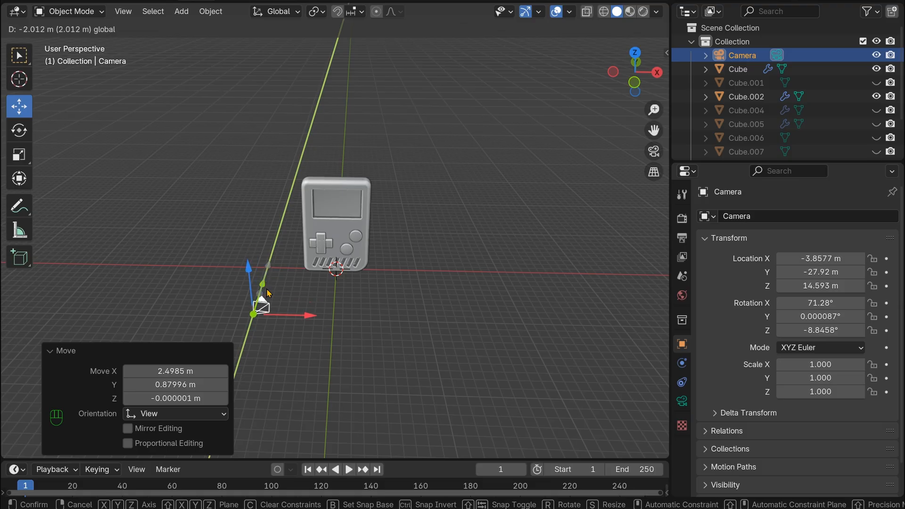
{"action": "left_click", "coordinate": [267, 292]}
{"action": "key", "text": "KP_0"}
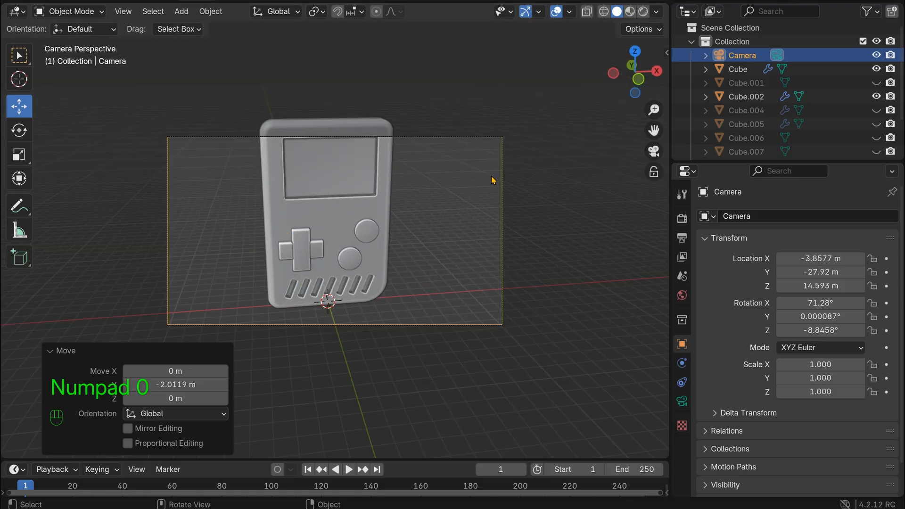
Set the camera's focal length to 38 mm.
{"action": "left_click", "coordinate": [681, 400]}
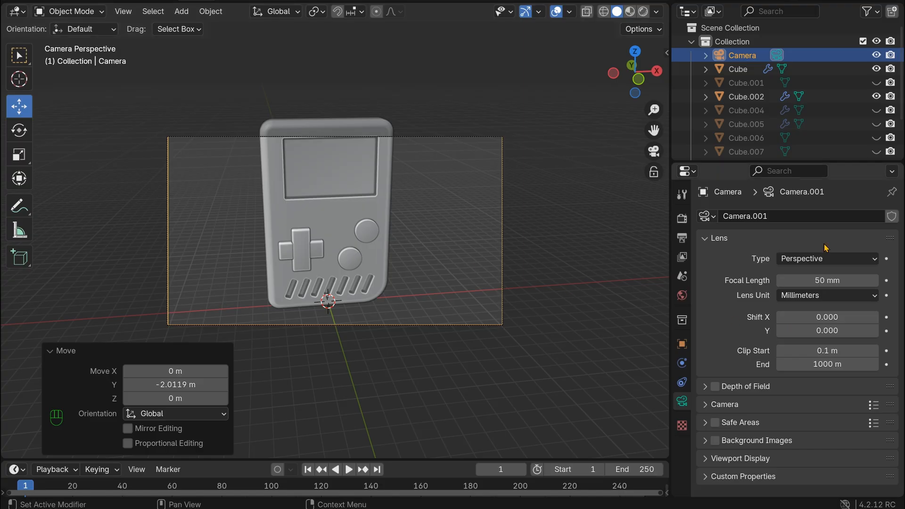
{"action": "left_click_drag", "start_coordinate": [867, 285], "coordinate": [848, 285]}
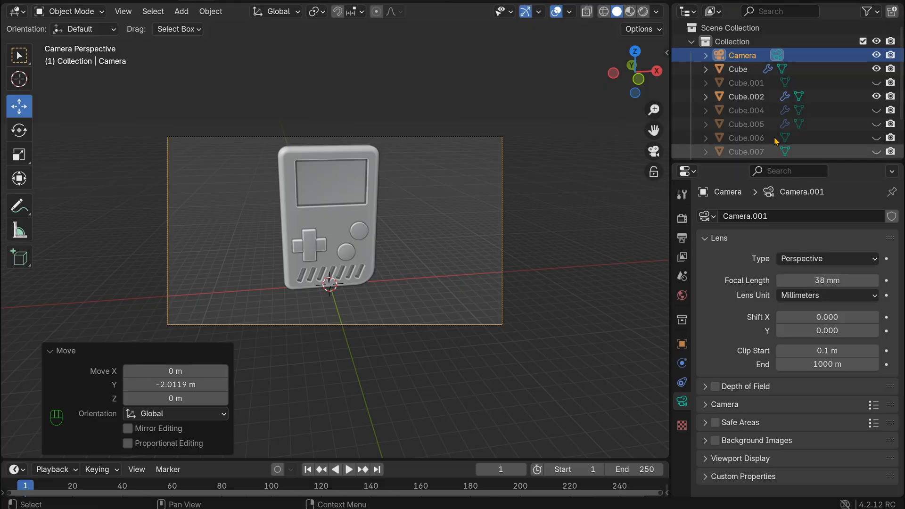
{"action": "left_click", "coordinate": [426, 138]}
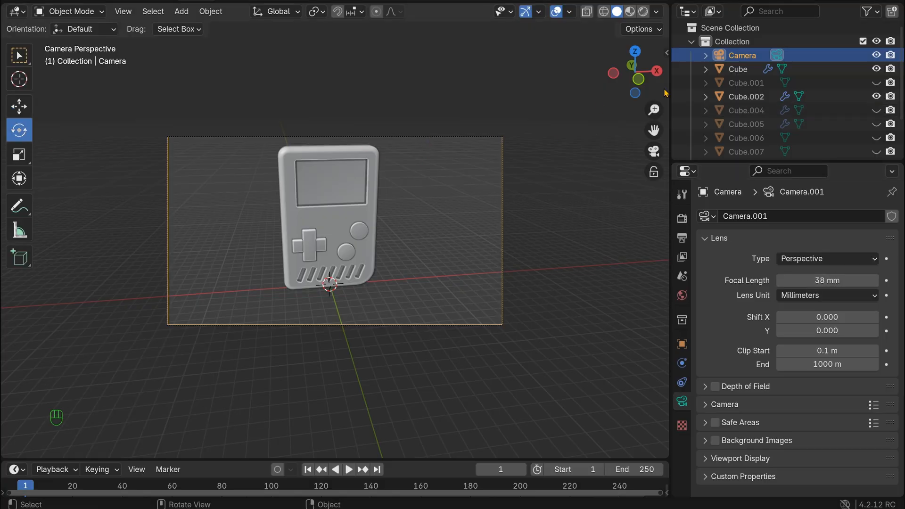
Shift the camera slightly along negative X, move it about 0.8 m toward the console along global Y, and return to its view.
{"action": "middle_click_drag", "start_coordinate": [634, 114], "coordinate": [594, 195]}
{"action": "scroll", "coordinate": [594, 195], "scroll_direction": "down", "scroll_amount": 3}
{"action": "left_click", "coordinate": [19, 107]}
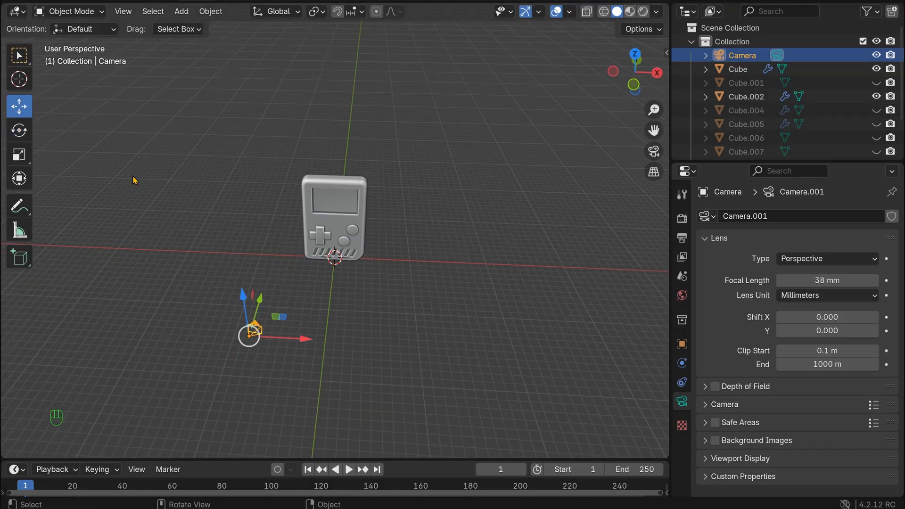
{"action": "left_click_drag", "start_coordinate": [274, 342], "coordinate": [258, 342]}
{"action": "left_click_drag", "start_coordinate": [245, 304], "coordinate": [251, 294]}
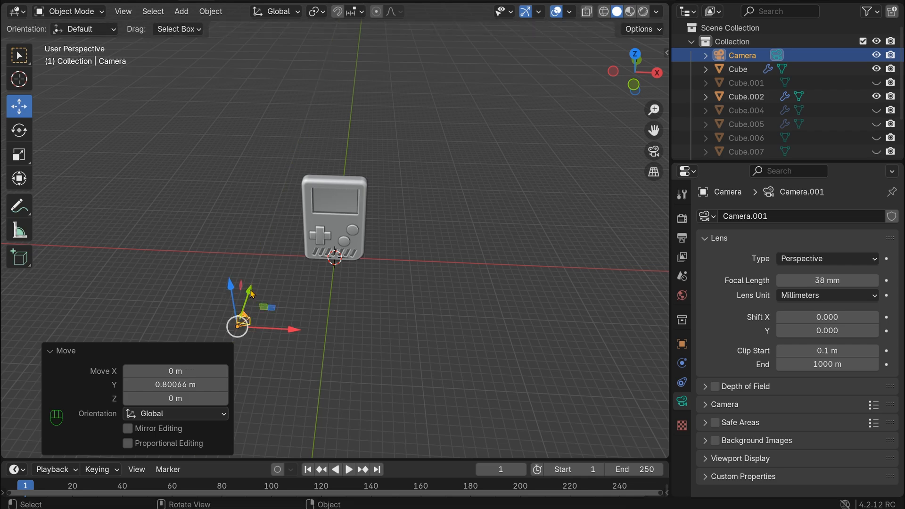
{"action": "key", "text": "KP_0"}
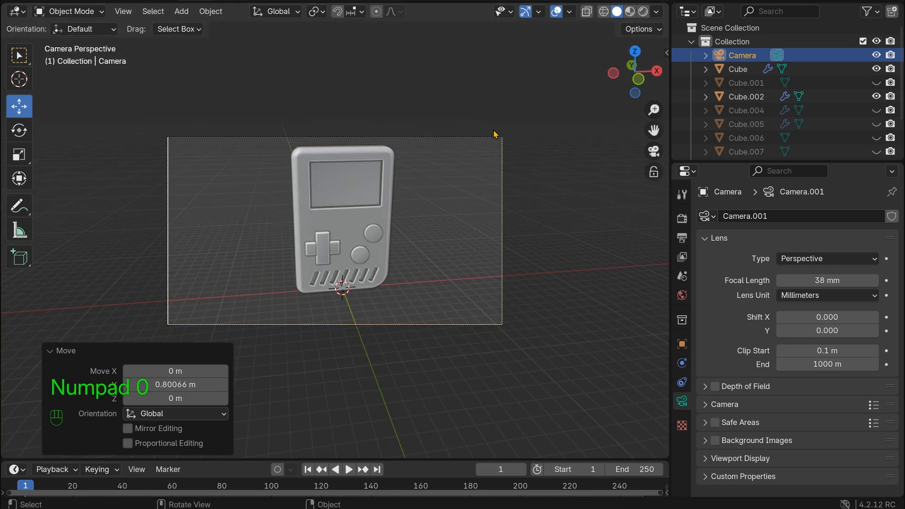
Lock the view to the 3D cursor and lock the camera to the view.
{"action": "left_click_drag", "start_coordinate": [665, 54], "coordinate": [485, 56]}
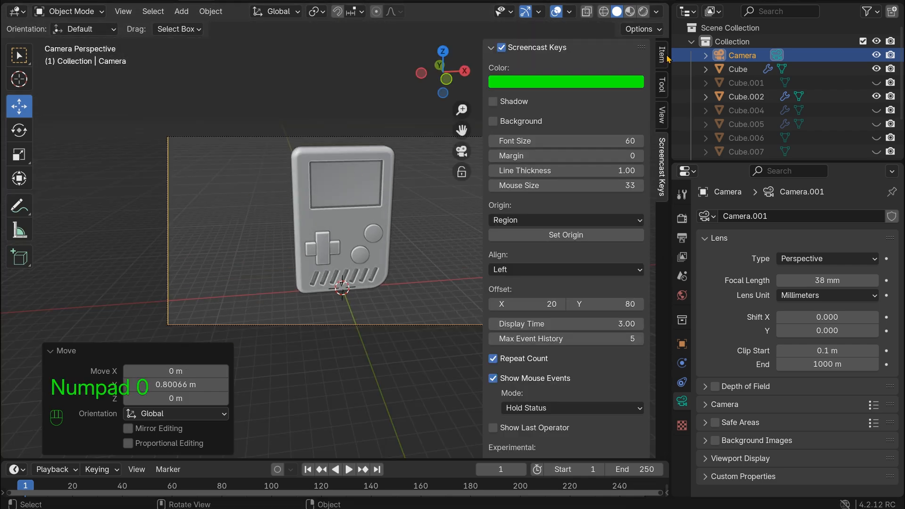
{"action": "left_click", "coordinate": [662, 115]}
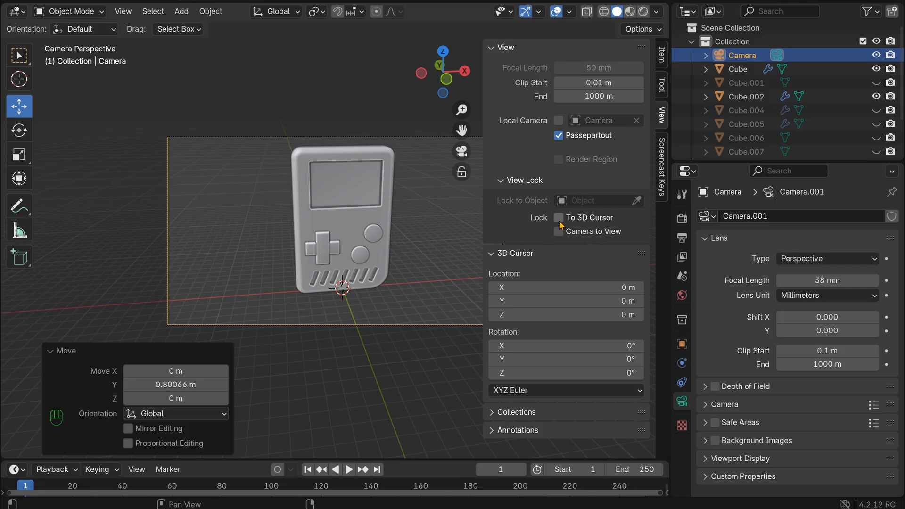
{"action": "left_click", "coordinate": [166, 172]}
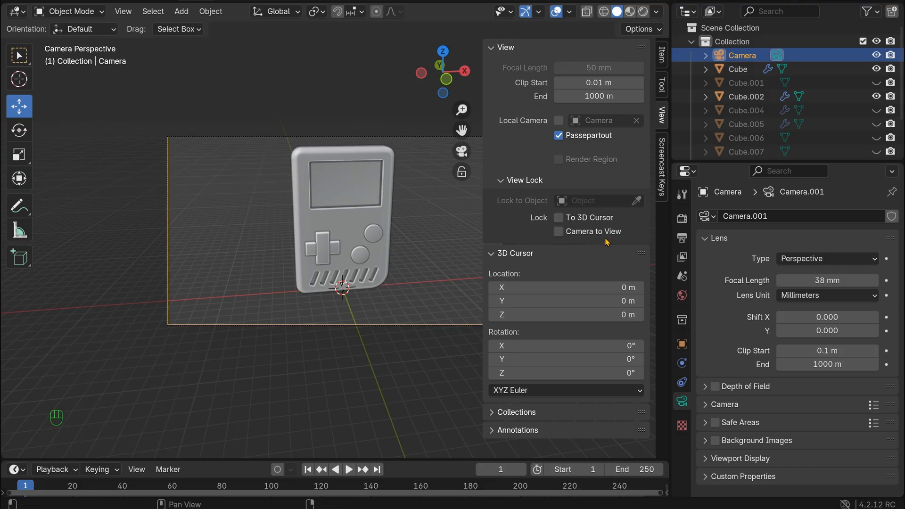
{"action": "left_click_drag", "start_coordinate": [481, 191], "coordinate": [608, 174]}
Reframe the locked camera to a three-quarter view of the console that nearly fills the height of the frame.
{"action": "left_click_drag", "start_coordinate": [631, 75], "coordinate": [662, 83]}
{"action": "left_click_drag", "start_coordinate": [656, 126], "coordinate": [650, 140]}
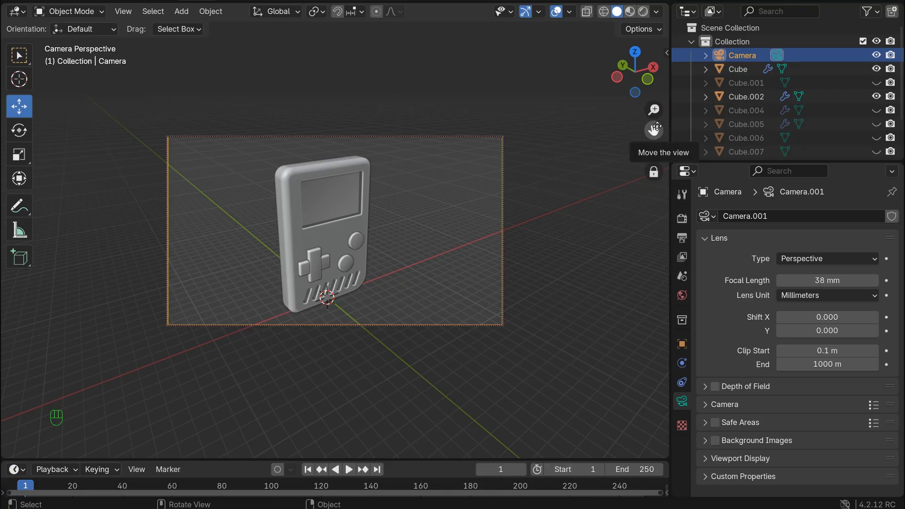
{"action": "scroll", "coordinate": [478, 177], "scroll_direction": "up", "scroll_amount": 1}
{"action": "scroll", "coordinate": [494, 160], "scroll_direction": "down", "scroll_amount": 3}
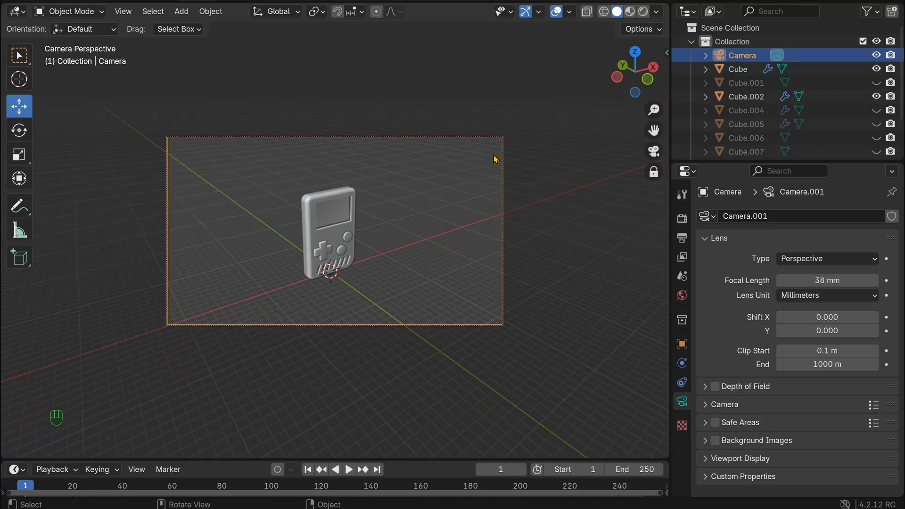
{"action": "mouse_move", "coordinate": [659, 132]}
{"action": "left_mouse_down"}
{"action": "mouse_move", "coordinate": [663, 119]}
{"action": "mouse_move", "coordinate": [648, 143]}
{"action": "left_mouse_up"}
{"action": "scroll", "coordinate": [596, 147], "scroll_direction": "up", "scroll_amount": 1}
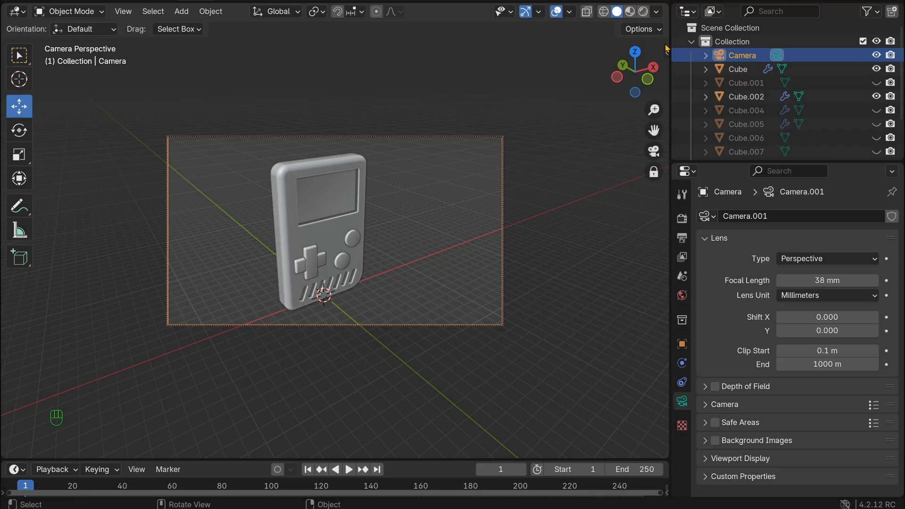
Turn off the Camera to View lock and deselect the camera.
{"action": "left_click", "coordinate": [665, 49]}
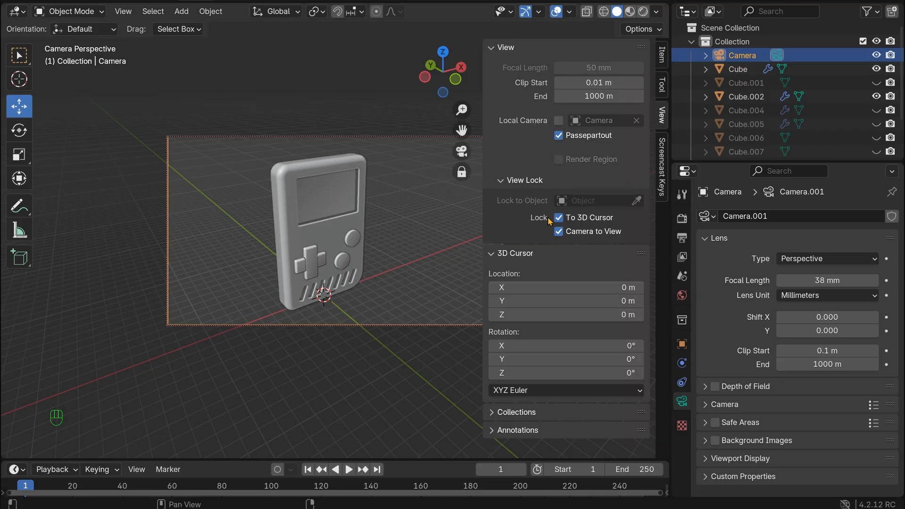
{"action": "left_click_drag", "start_coordinate": [480, 206], "coordinate": [745, 203]}
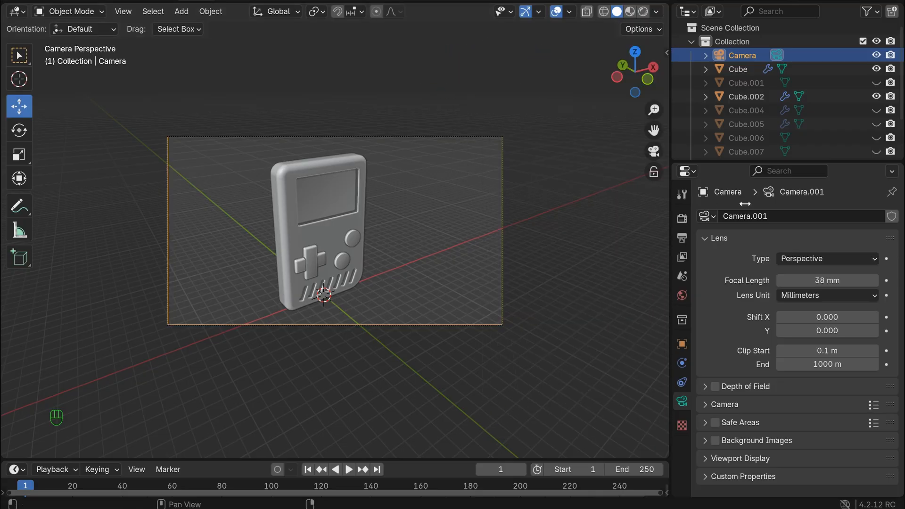
{"action": "left_click", "coordinate": [459, 215]}
Add a plane beneath the console as a floor and scale it up about 44 times.
{"action": "left_click_drag", "start_coordinate": [641, 77], "coordinate": [127, 121]}
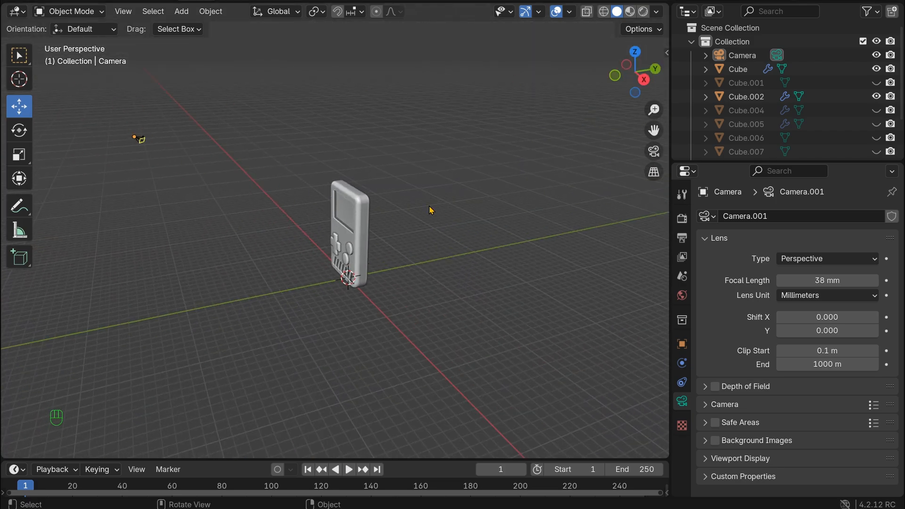
{"action": "key", "text": "shift+a"}
{"action": "mouse_move", "coordinate": [178, 46]}
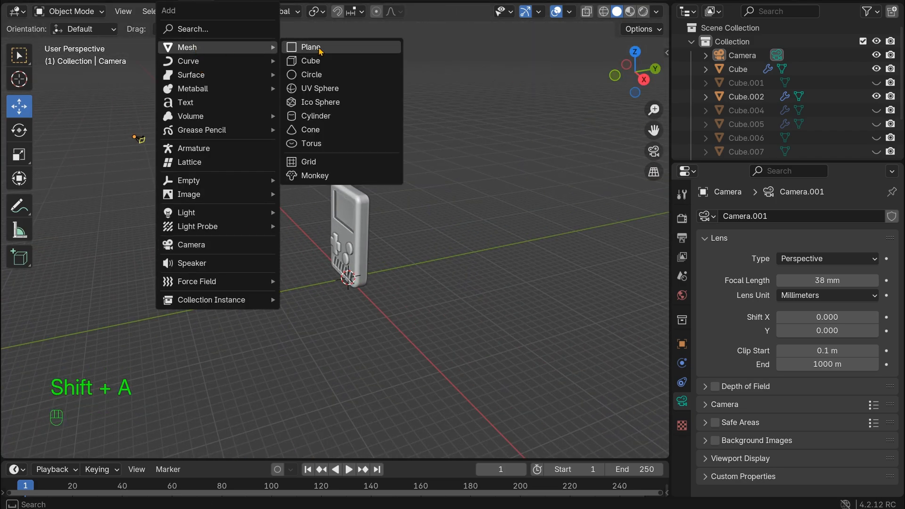
{"action": "left_click", "coordinate": [311, 44]}
{"action": "key", "text": "s"}
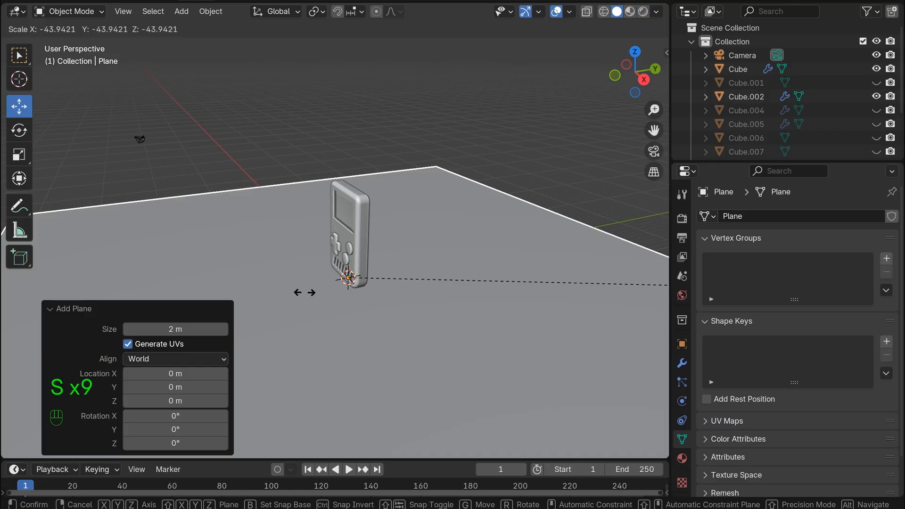
{"action": "left_click", "coordinate": [305, 293]}
{"action": "left_click", "coordinate": [277, 126]}
Enlarge the floor plane by a further factor of 3.841 so it fills the camera frame, and deselect it.
{"action": "key", "text": "KP_0"}
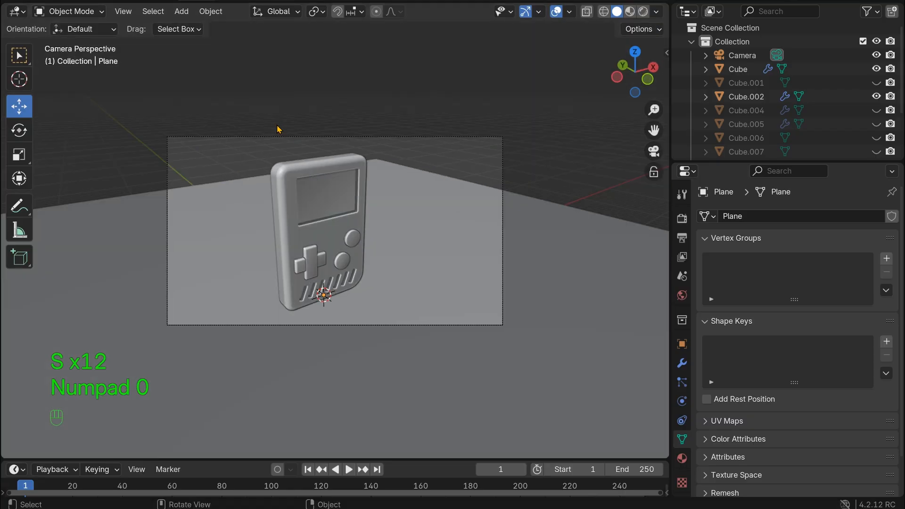
{"action": "left_click", "coordinate": [542, 266]}
{"action": "key", "text": "s"}
{"action": "left_click", "coordinate": [488, 166]}
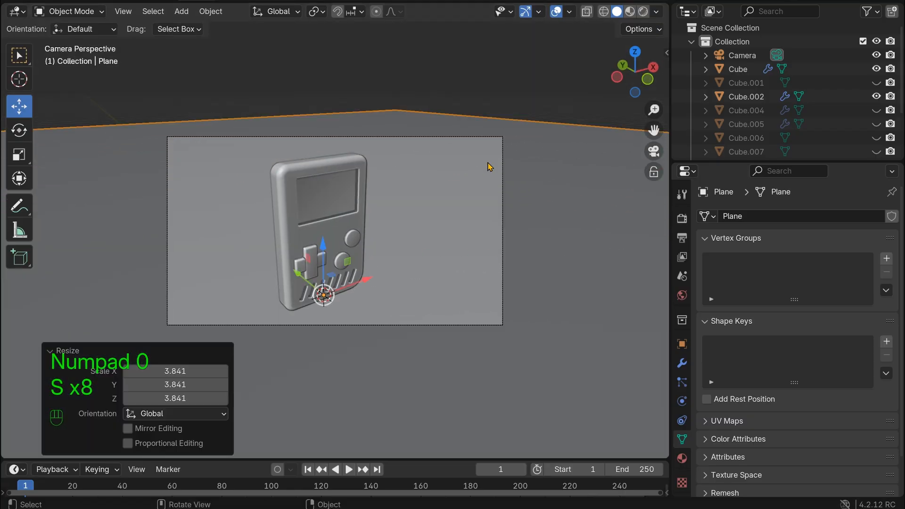
{"action": "left_click", "coordinate": [499, 52]}
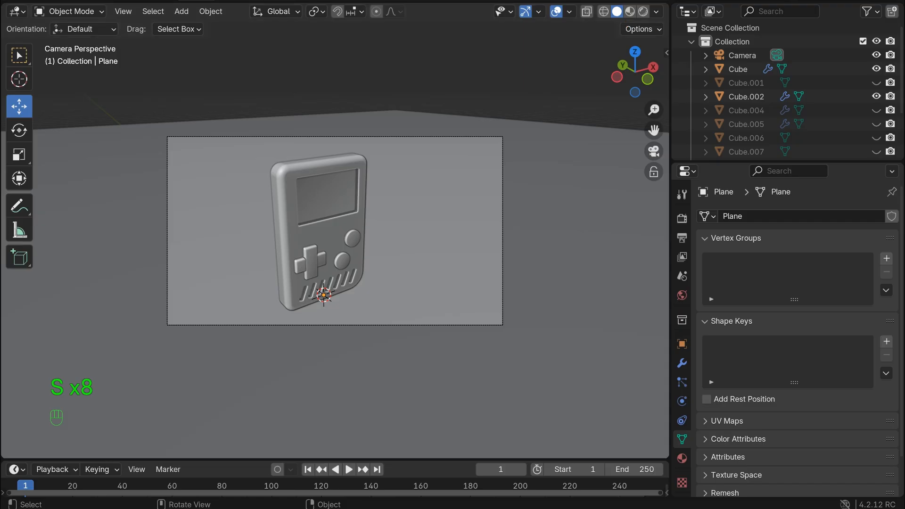
Render a test image from the camera and close the render window.
{"action": "left_click", "coordinate": [80, 2]}
{"action": "left_click", "coordinate": [94, 9]}
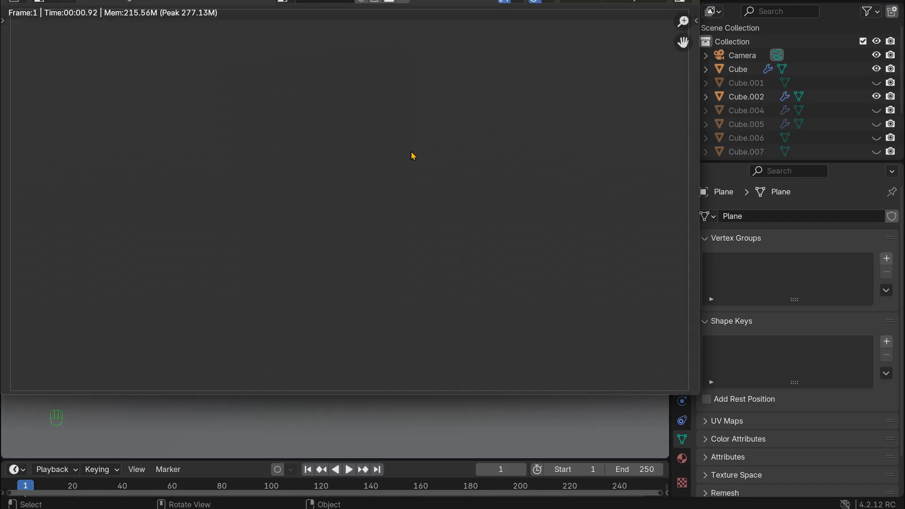
{"action": "key", "text": "Escape"}
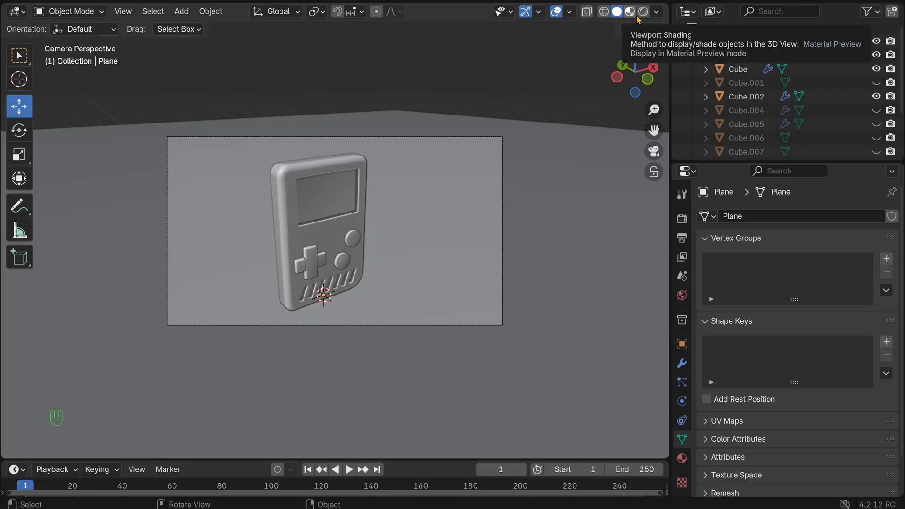
Add an area light, raise it 17.037 m above the console, and scale it by 15.649.
{"action": "key", "text": "shift+a"}
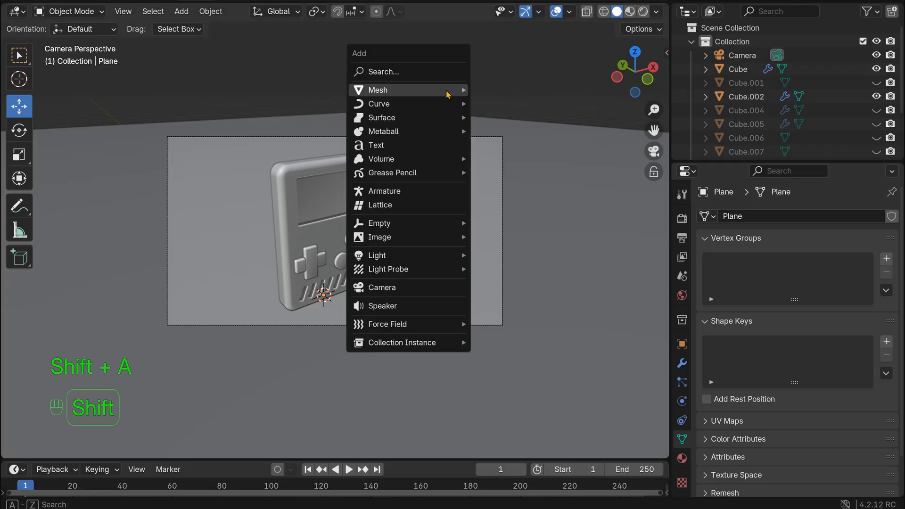
{"action": "mouse_move", "coordinate": [390, 259]}
{"action": "left_click", "coordinate": [496, 300]}
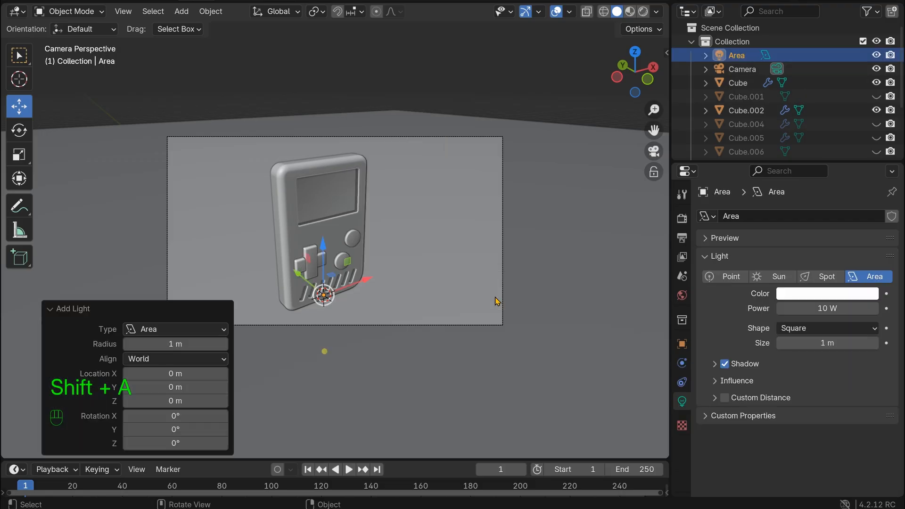
{"action": "left_click_drag", "start_coordinate": [324, 264], "coordinate": [343, 49]}
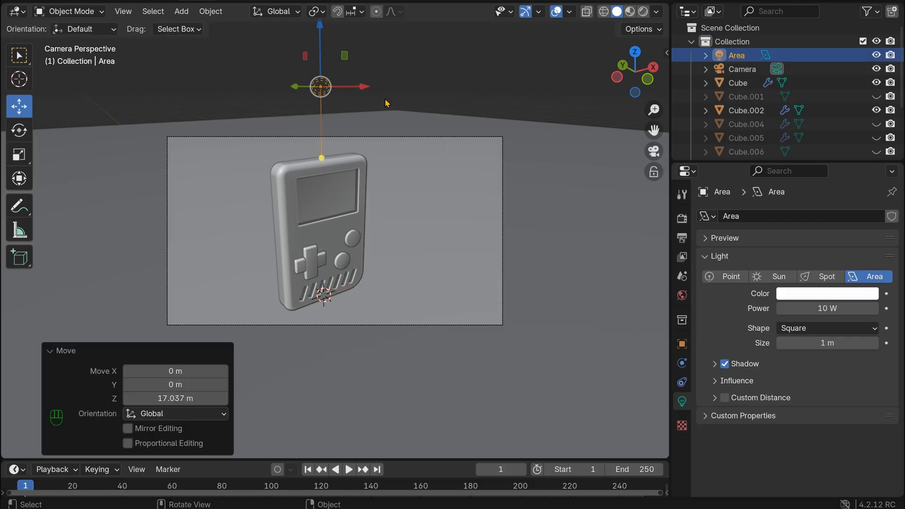
{"action": "key", "text": "s"}
{"action": "left_click", "coordinate": [575, 98]}
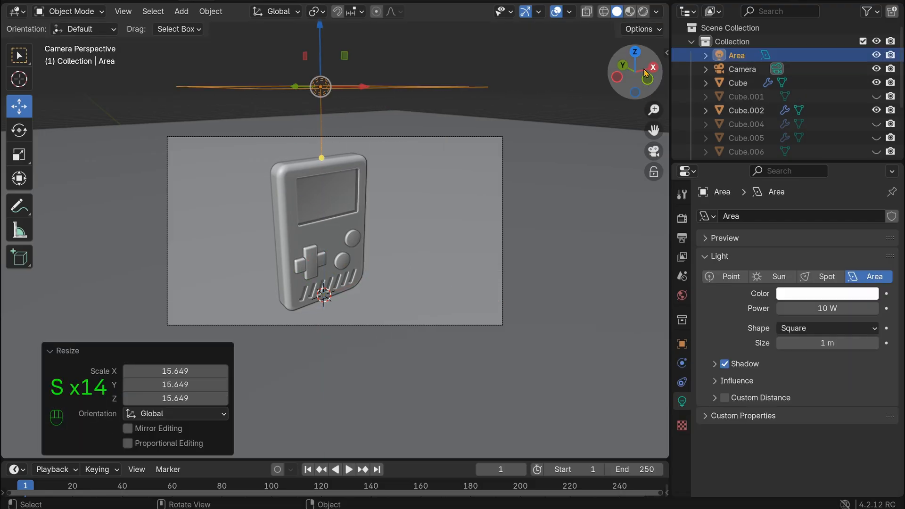
Enlarge the area light's size to 2.28 m and reposition it over the console, including a -6.9241 m move along X.
{"action": "left_click_drag", "start_coordinate": [646, 74], "coordinate": [662, 103]}
{"action": "left_click_drag", "start_coordinate": [294, 151], "coordinate": [279, 144]}
{"action": "left_click_drag", "start_coordinate": [354, 143], "coordinate": [313, 113]}
{"action": "left_click_drag", "start_coordinate": [348, 126], "coordinate": [196, 128]}
{"action": "left_click_drag", "start_coordinate": [400, 107], "coordinate": [371, 129]}
{"action": "left_click", "coordinate": [371, 129]}
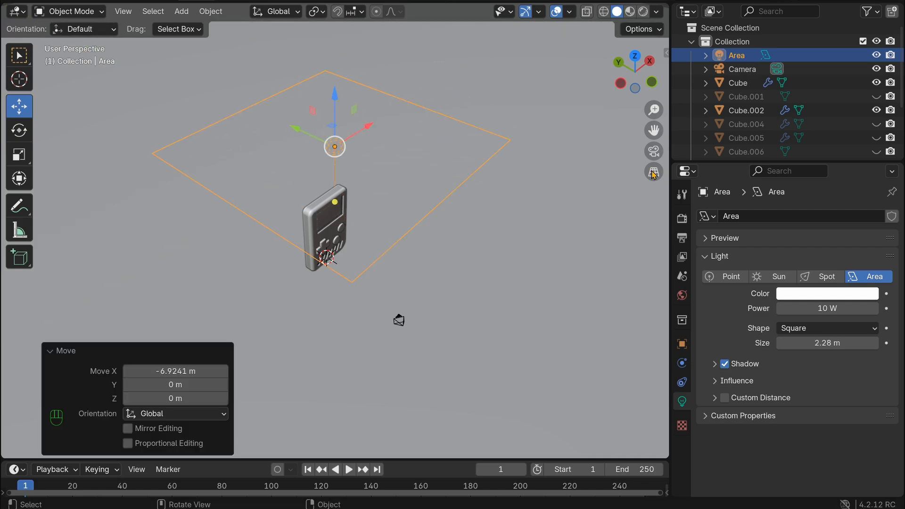
Set the area light's power to 100 W.
{"action": "double_click", "coordinate": [846, 307]}
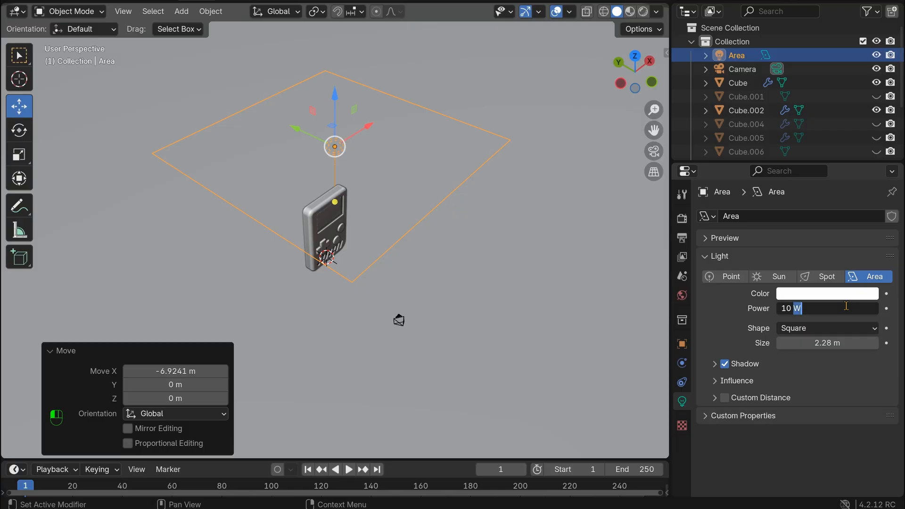
{"action": "left_click_drag", "start_coordinate": [792, 308], "coordinate": [780, 309]}
{"action": "type", "text": "100"}
{"action": "key", "text": "KP_Enter"}
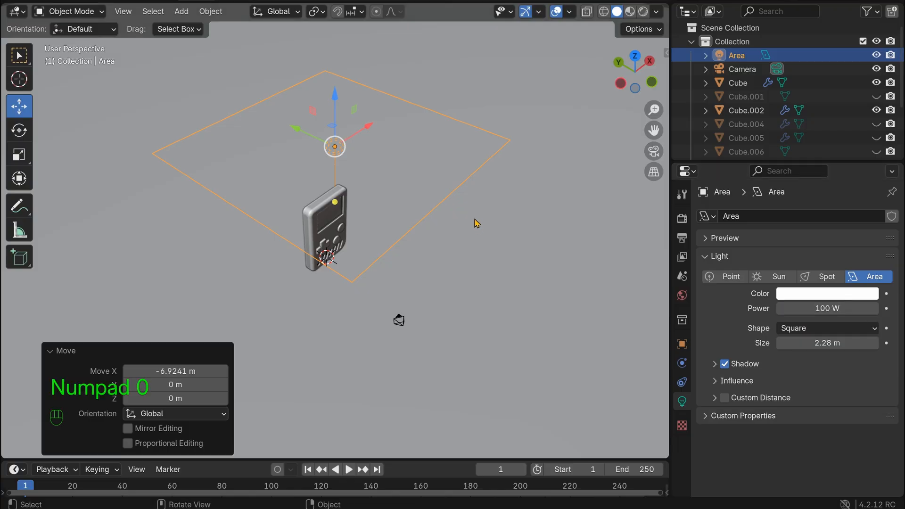
Return to the camera view and switch the render engine to Cycles with GPU Compute as the device.
{"action": "key", "text": "KP_0"}
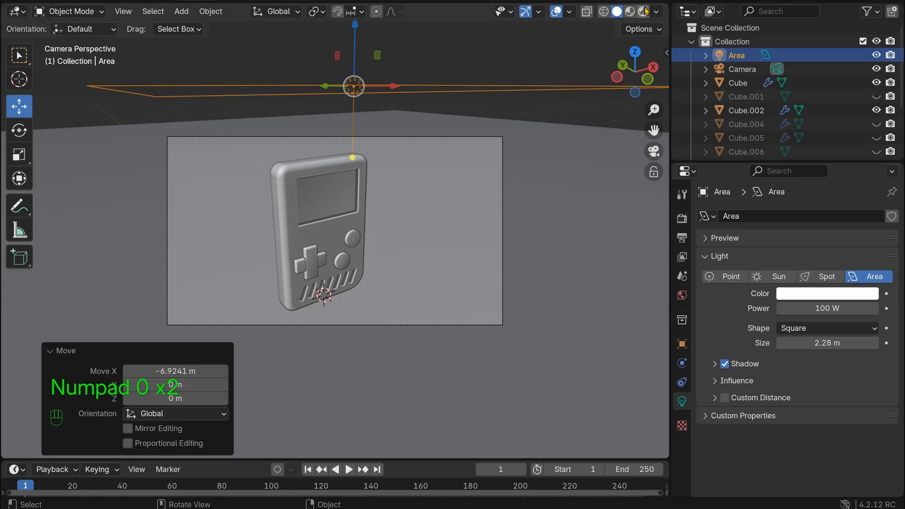
{"action": "left_click", "coordinate": [682, 218]}
{"action": "left_click", "coordinate": [832, 216]}
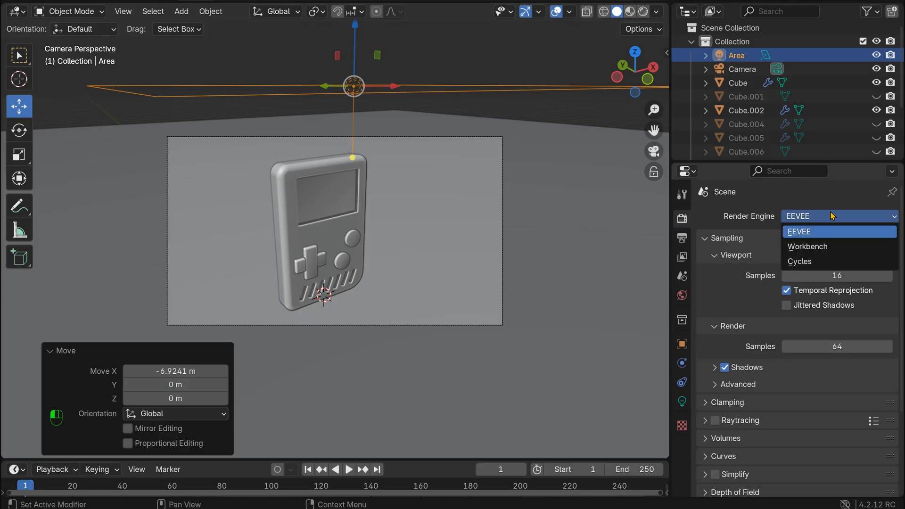
{"action": "left_click", "coordinate": [816, 262]}
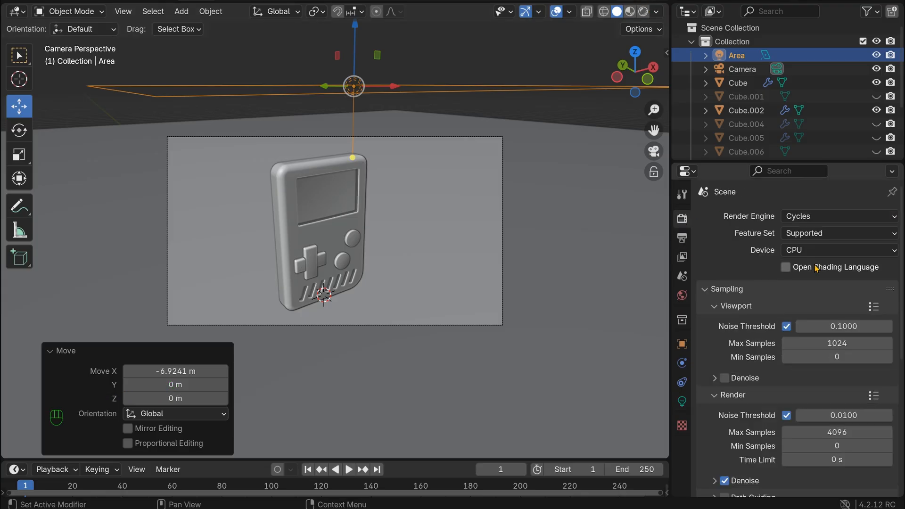
{"action": "left_click", "coordinate": [821, 251]}
{"action": "left_click", "coordinate": [820, 281]}
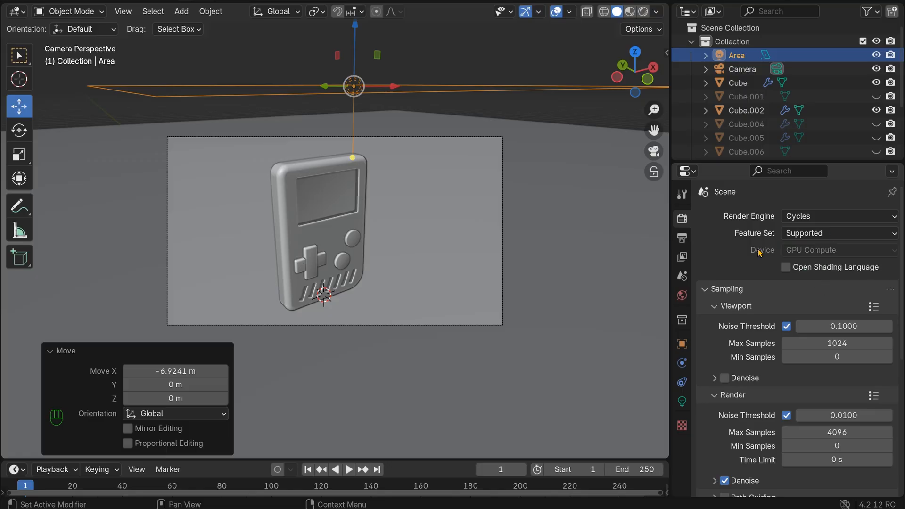
Set the render's maximum samples to 100.
{"action": "left_click", "coordinate": [839, 432]}
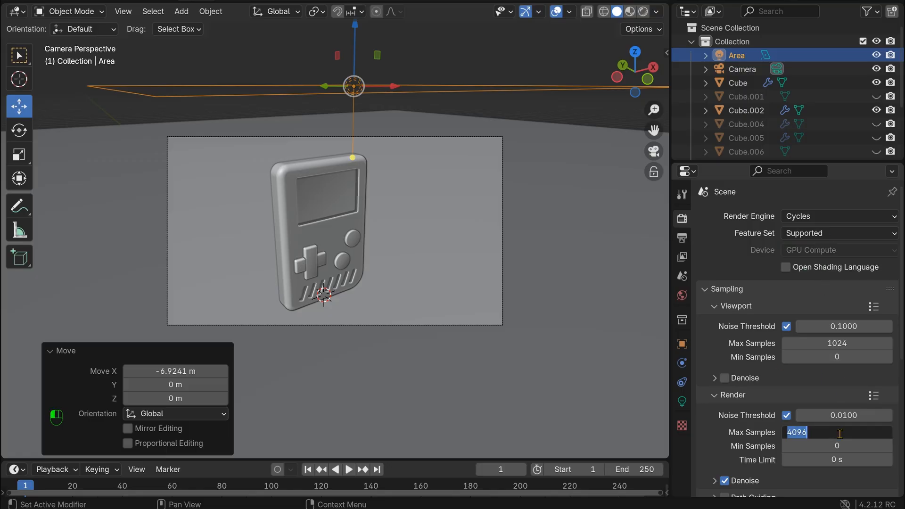
{"action": "type", "text": "100"}
{"action": "key", "text": "Return"}
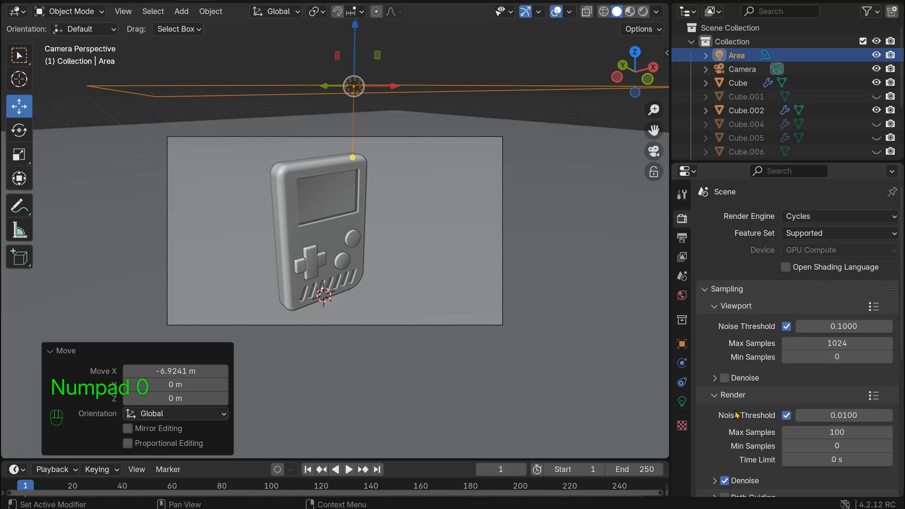
Render a test image of the console from the camera and close the result.
{"action": "left_click", "coordinate": [81, 0]}
{"action": "left_click", "coordinate": [107, 7]}
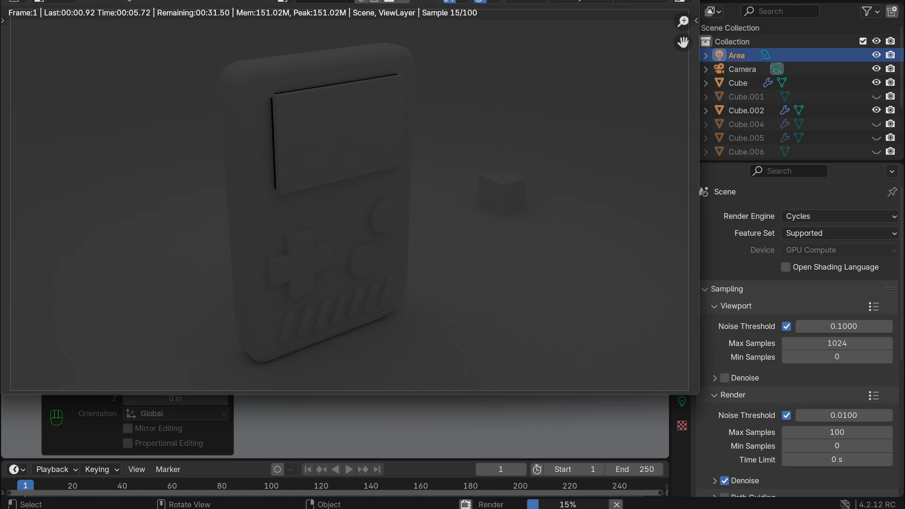
{"action": "key", "text": "Escape"}
{"action": "left_click", "coordinate": [293, 188]}
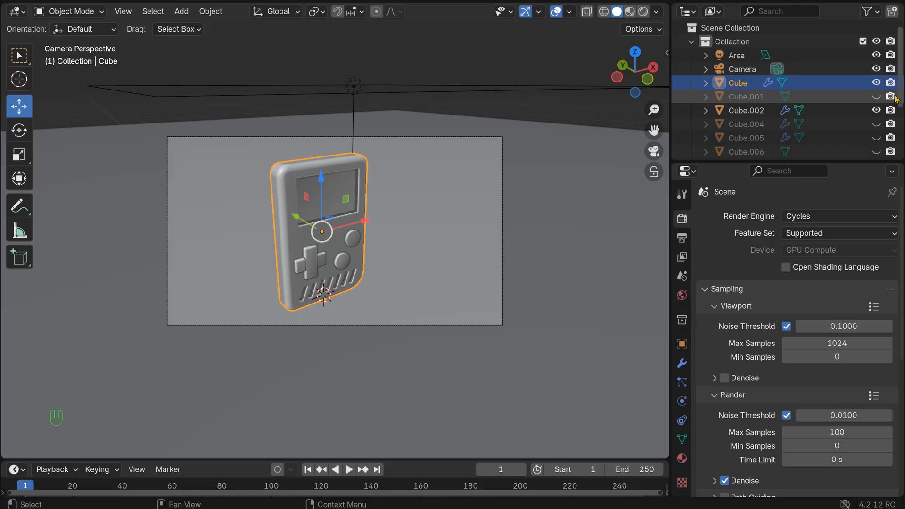
Exclude the hidden objects Cube.001, Cube.004, Cube.005, Cube.006, Cube.007 and Cube.008 from renders.
{"action": "left_click", "coordinate": [876, 97]}
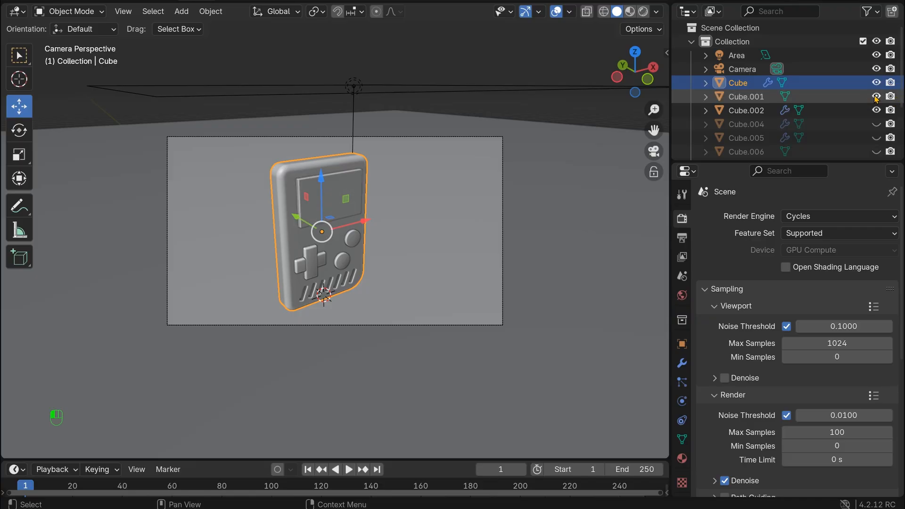
{"action": "left_click", "coordinate": [876, 97]}
{"action": "left_click", "coordinate": [889, 96]}
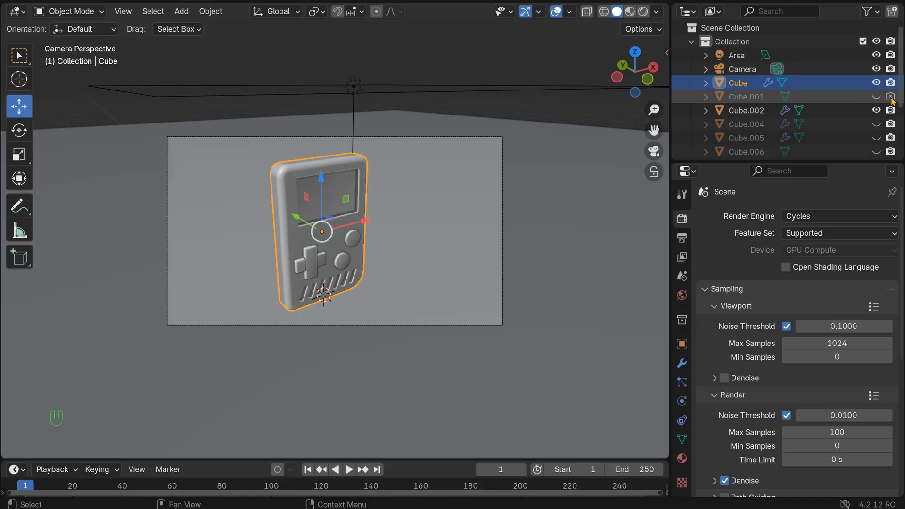
{"action": "scroll", "coordinate": [888, 102], "scroll_direction": "down", "scroll_amount": 4}
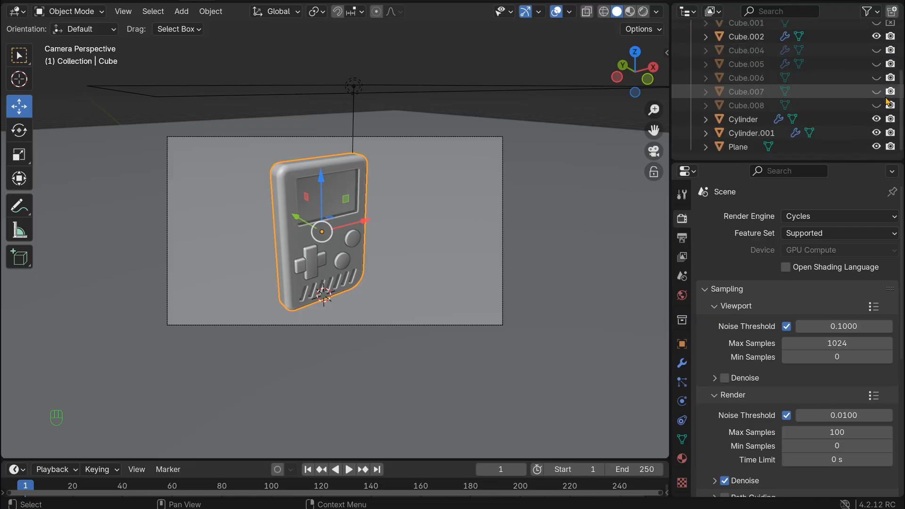
{"action": "left_click", "coordinate": [890, 50]}
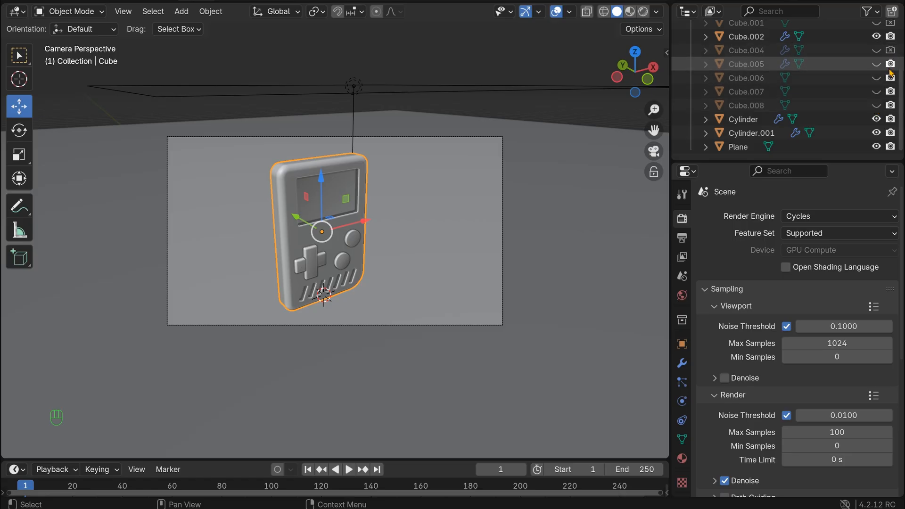
{"action": "left_click", "coordinate": [890, 63]}
{"action": "left_click", "coordinate": [890, 78]}
{"action": "left_click", "coordinate": [890, 93]}
{"action": "left_click", "coordinate": [889, 105]}
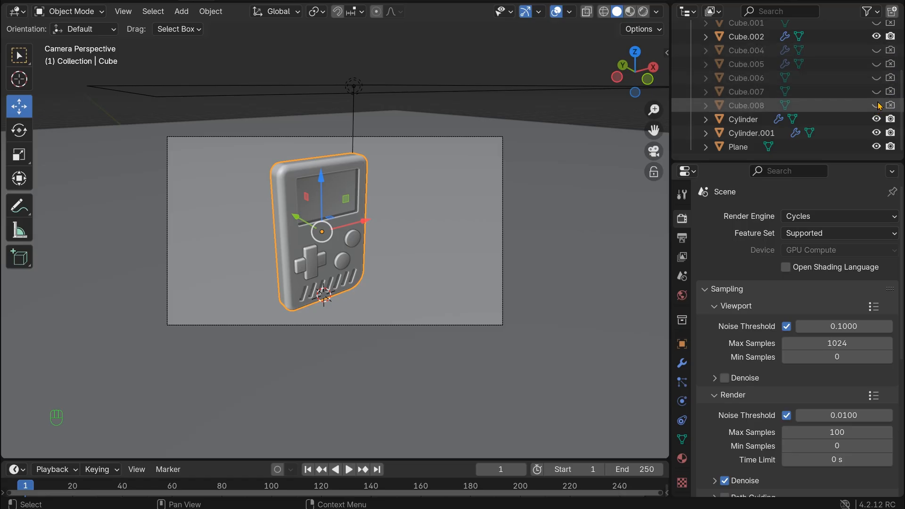
{"action": "scroll", "coordinate": [878, 105], "scroll_direction": "up", "scroll_amount": 4}
{"action": "scroll", "coordinate": [886, 106], "scroll_direction": "down", "scroll_amount": 3}
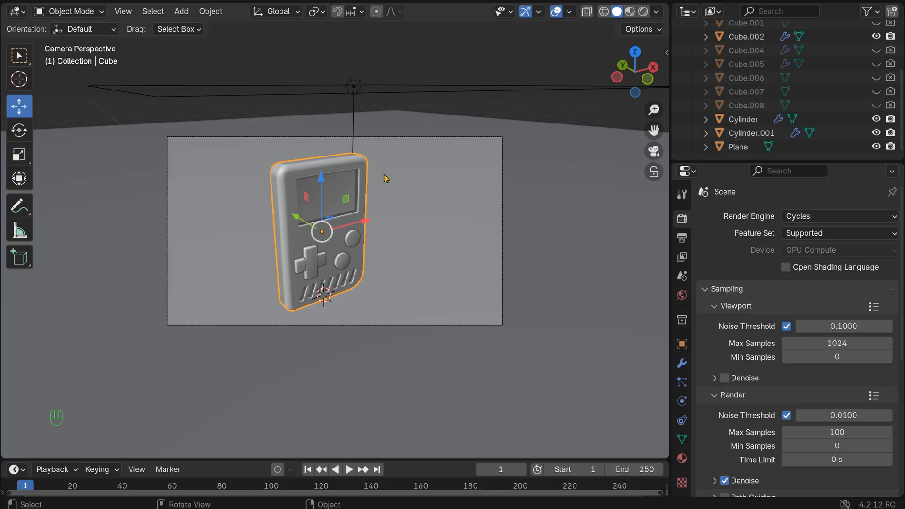
Preview the scene in rendered shading and set the area light's power to 200 W.
{"action": "left_click", "coordinate": [643, 11]}
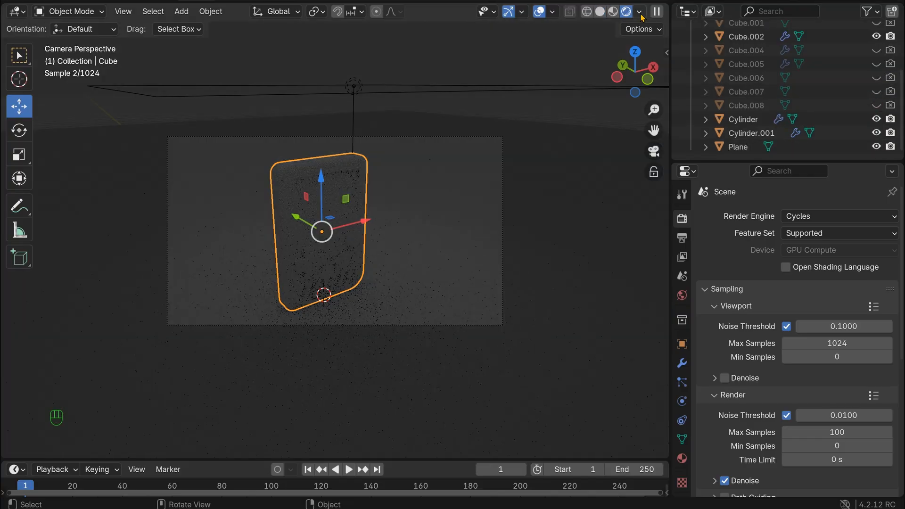
{"action": "left_click", "coordinate": [359, 91]}
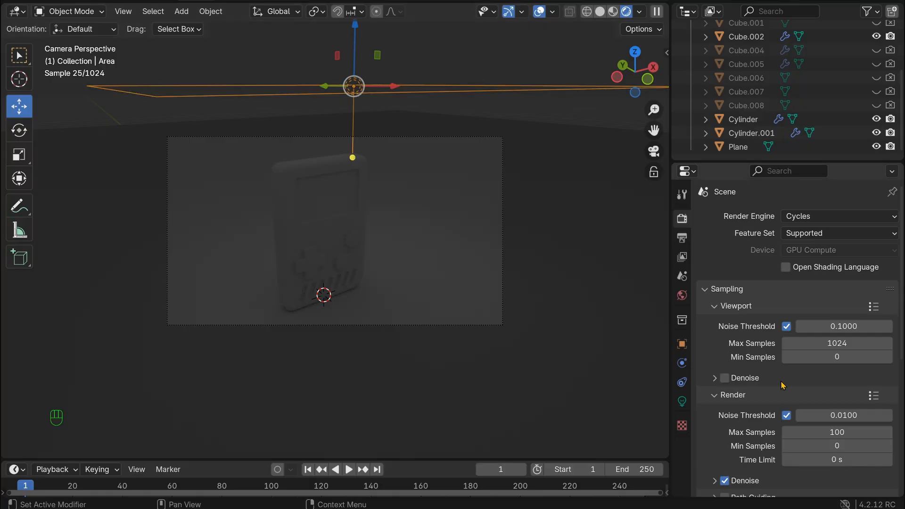
{"action": "left_click", "coordinate": [682, 401]}
{"action": "left_click", "coordinate": [797, 309]}
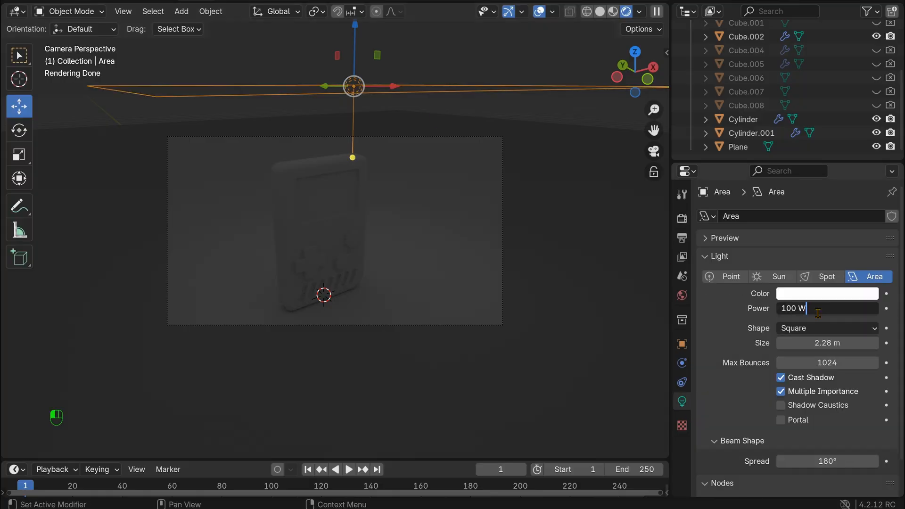
{"action": "left_click", "coordinate": [796, 308]}
{"action": "left_click_drag", "start_coordinate": [806, 309], "coordinate": [777, 309]}
{"action": "type", "text": "200"}
{"action": "key", "text": "Return"}
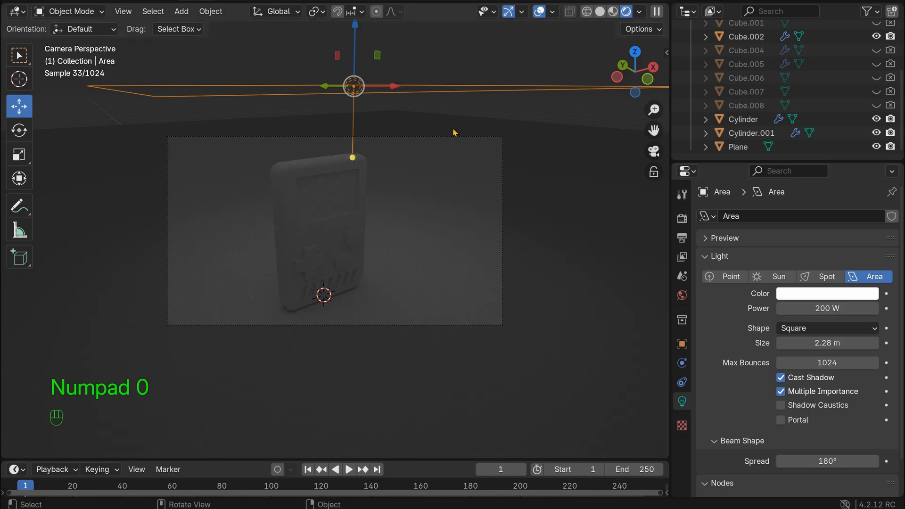
{"action": "left_click", "coordinate": [831, 306]}
{"action": "left_click", "coordinate": [830, 304]}
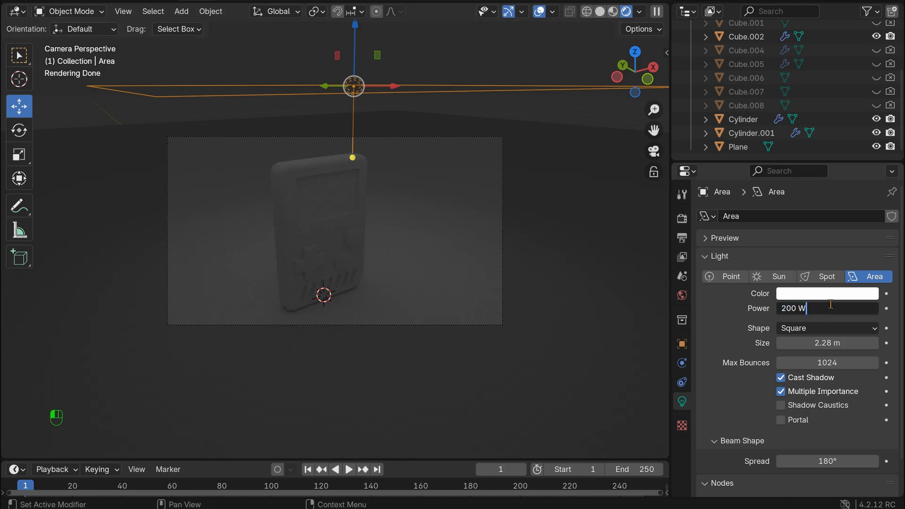
{"action": "left_click", "coordinate": [510, 217]}
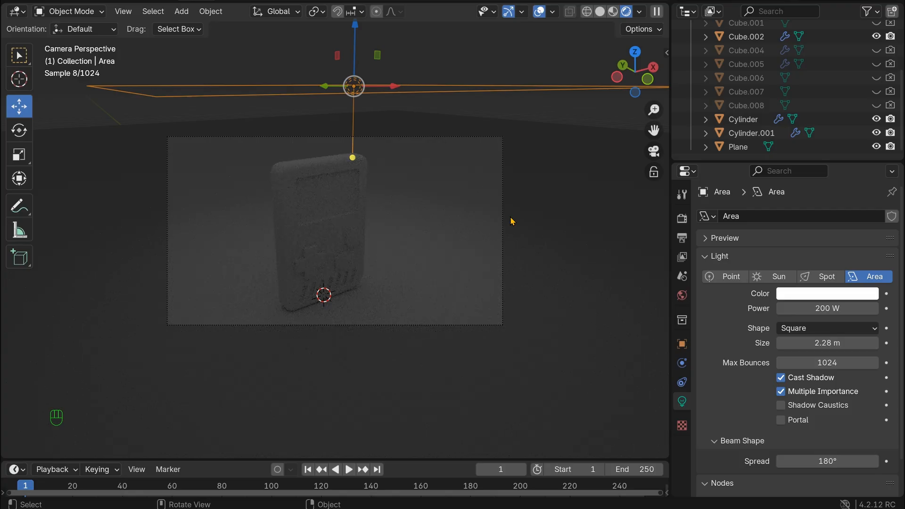
Replace the area light with a new sun light raised above the console.
{"action": "key", "text": "shift+a"}
{"action": "mouse_move", "coordinate": [434, 217]}
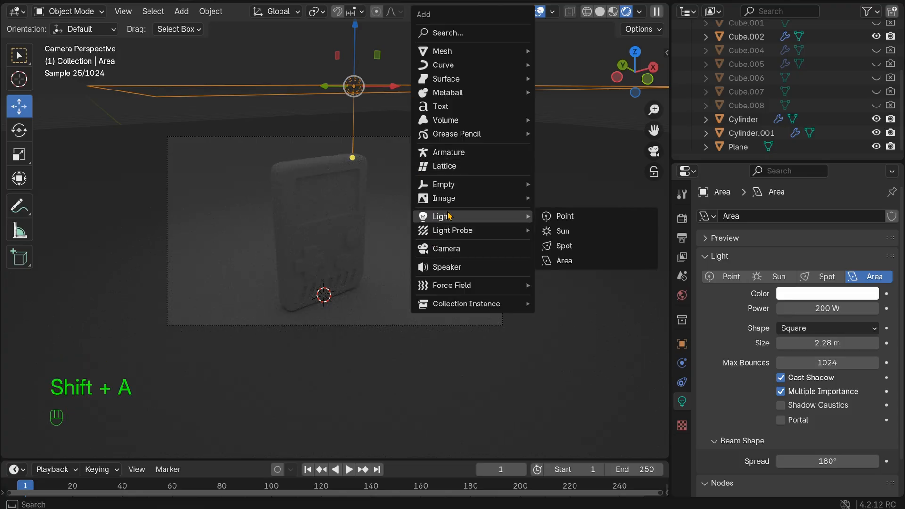
{"action": "left_click", "coordinate": [592, 231]}
{"action": "left_click_drag", "start_coordinate": [321, 250], "coordinate": [351, 80]}
{"action": "left_click", "coordinate": [353, 92]}
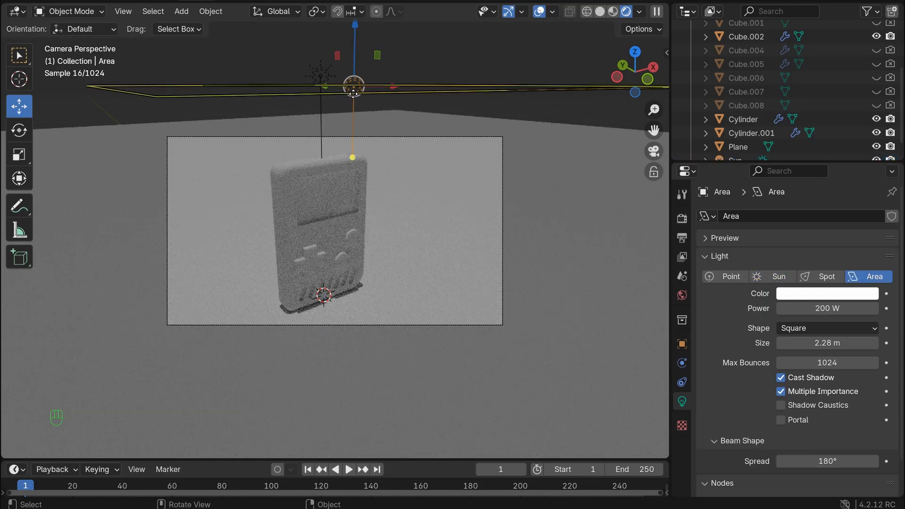
{"action": "key", "text": "Delete"}
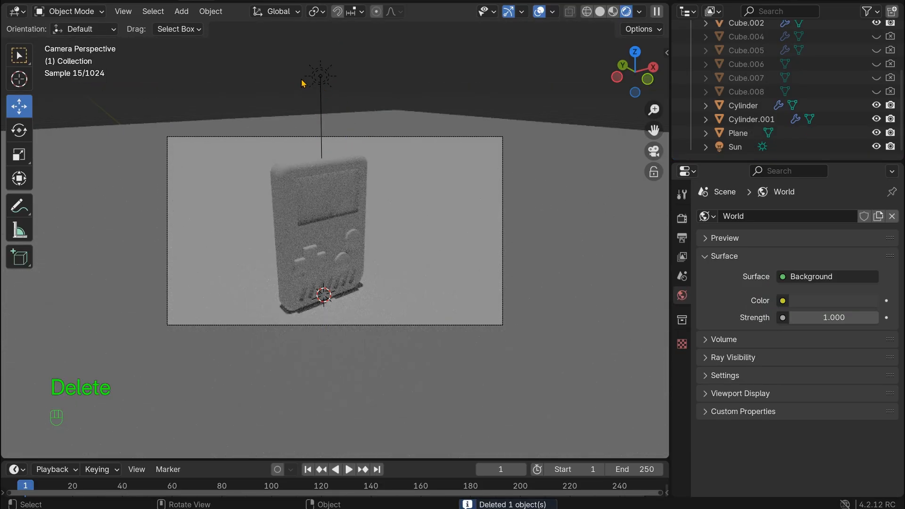
Move the sun light -17.331 m along Y and rotate it 53.8° about the view's Z axis towards the console.
{"action": "left_click", "coordinate": [319, 76]}
{"action": "left_click_drag", "start_coordinate": [291, 78], "coordinate": [570, 129]}
{"action": "left_click", "coordinate": [19, 130]}
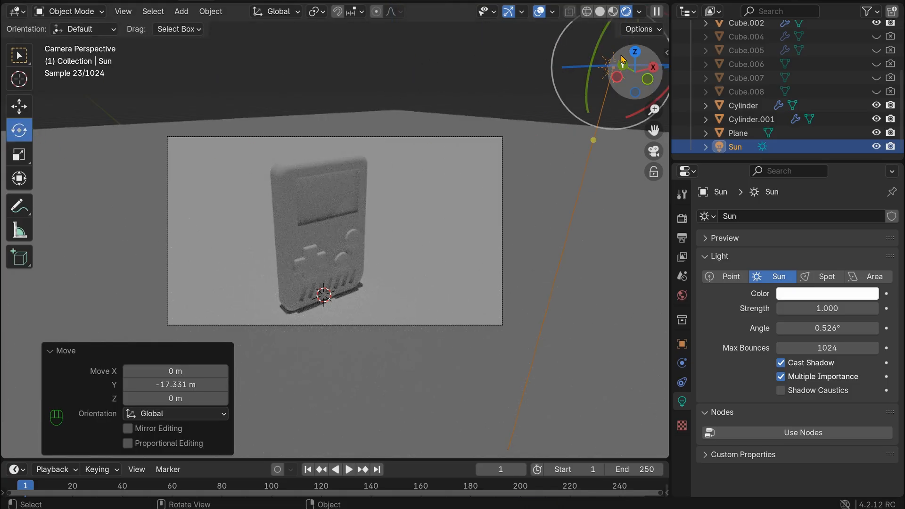
{"action": "scroll", "coordinate": [622, 52], "scroll_direction": "down", "scroll_amount": 3}
{"action": "left_click_drag", "start_coordinate": [527, 81], "coordinate": [551, 127]}
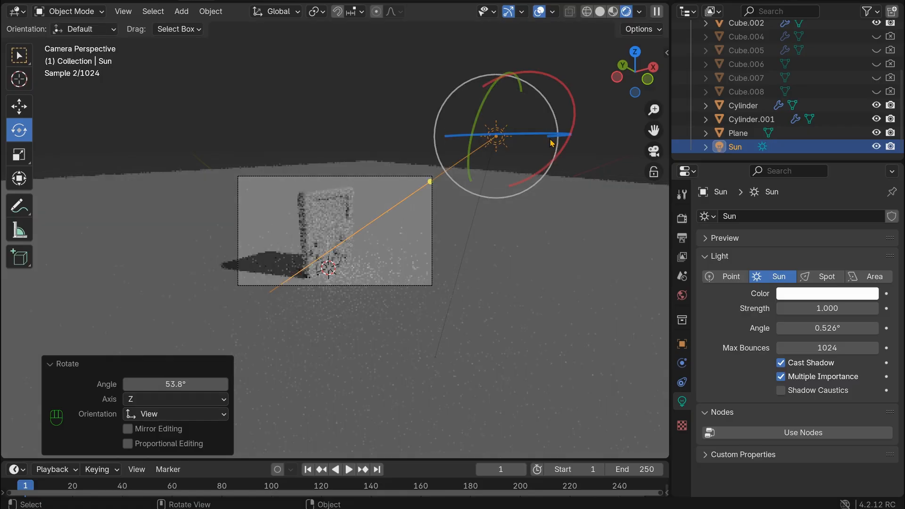
{"action": "scroll", "coordinate": [357, 210], "scroll_direction": "up", "scroll_amount": 2}
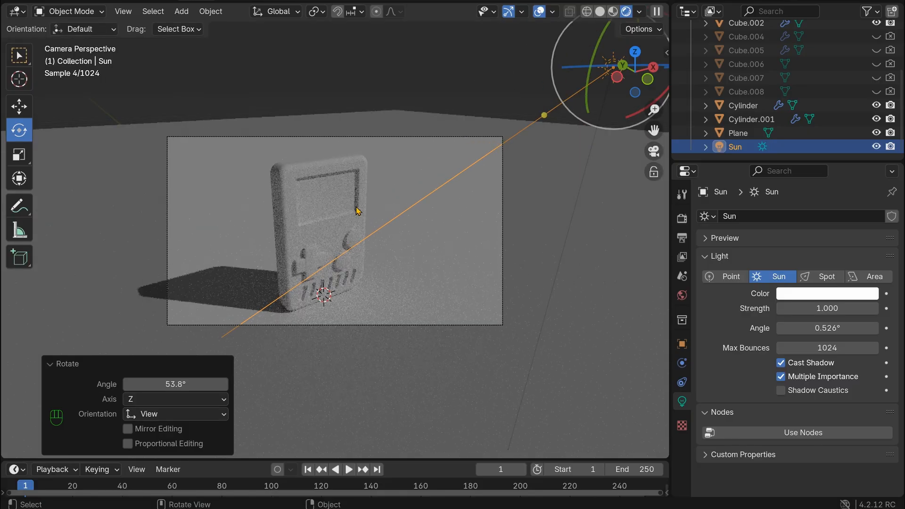
{"action": "scroll", "coordinate": [357, 211], "scroll_direction": "up", "scroll_amount": 2}
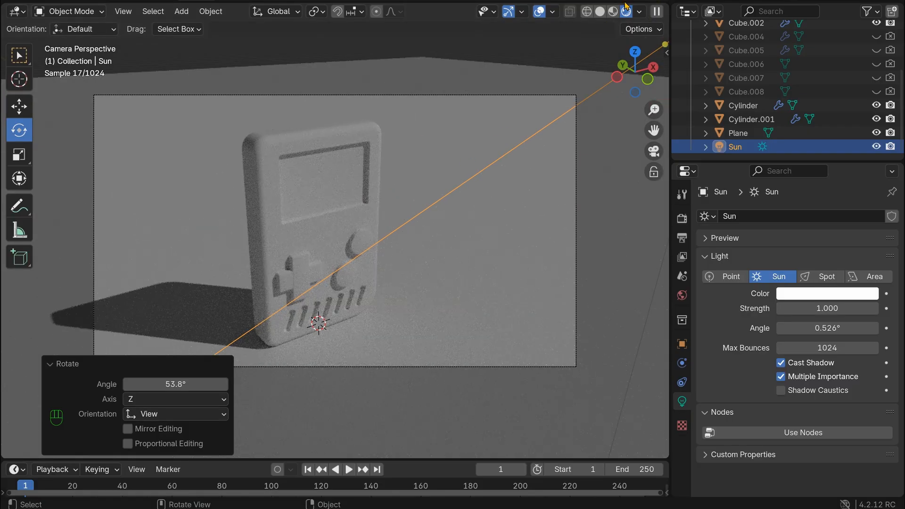
Return the viewport to solid shading and render the image from the camera.
{"action": "left_click", "coordinate": [600, 10]}
{"action": "left_click", "coordinate": [76, 1]}
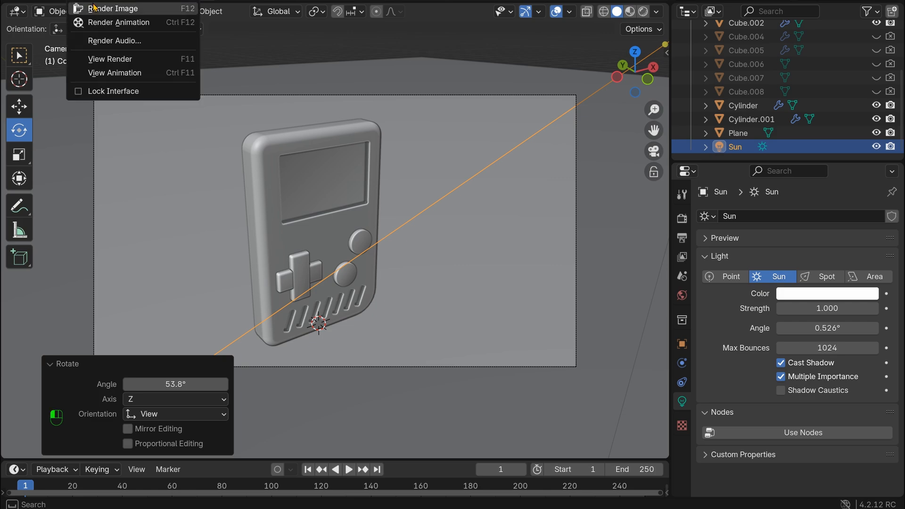
{"action": "left_click", "coordinate": [94, 8]}
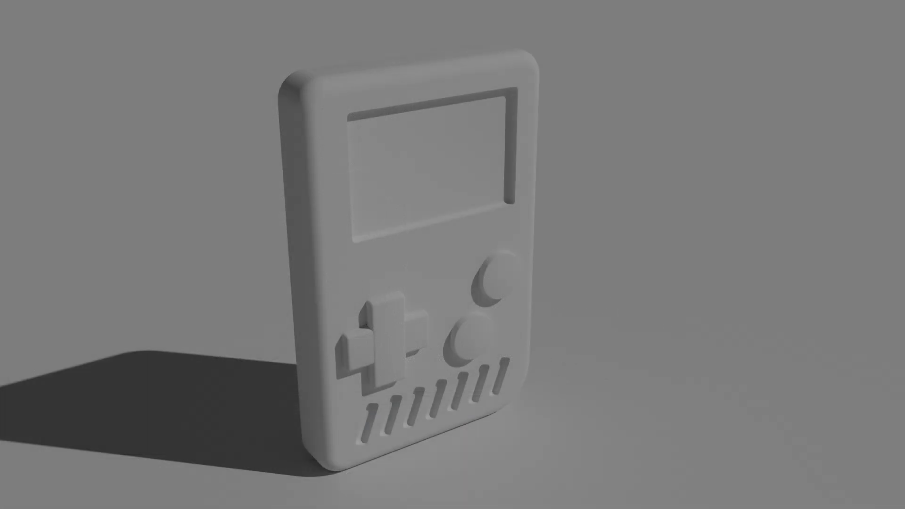